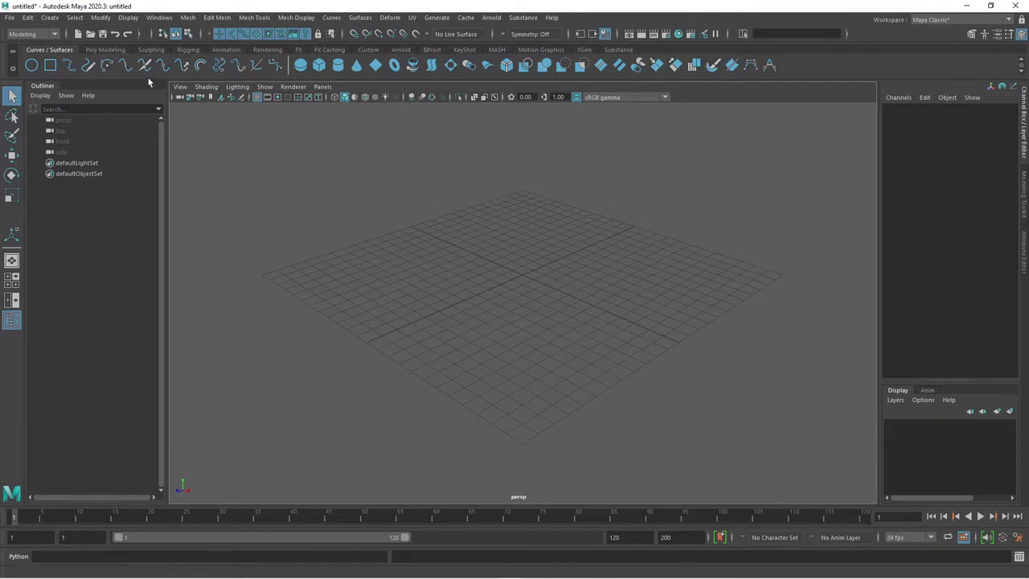
Open the Create menu to show the NURBS Primitives shapes submenu.
{"action": "left_click", "coordinate": [49, 17]}
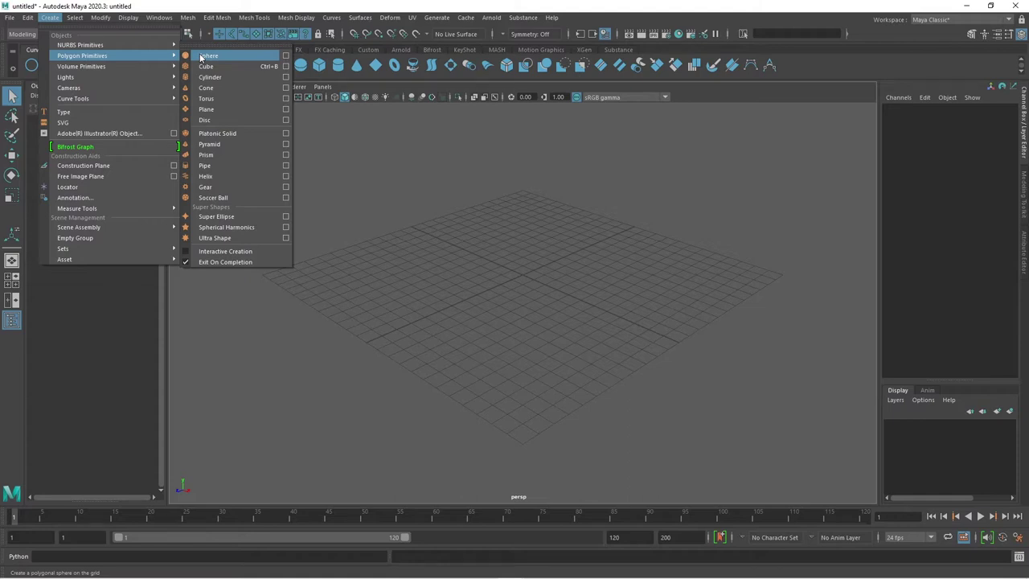
{"action": "mouse_move", "coordinate": [81, 45]}
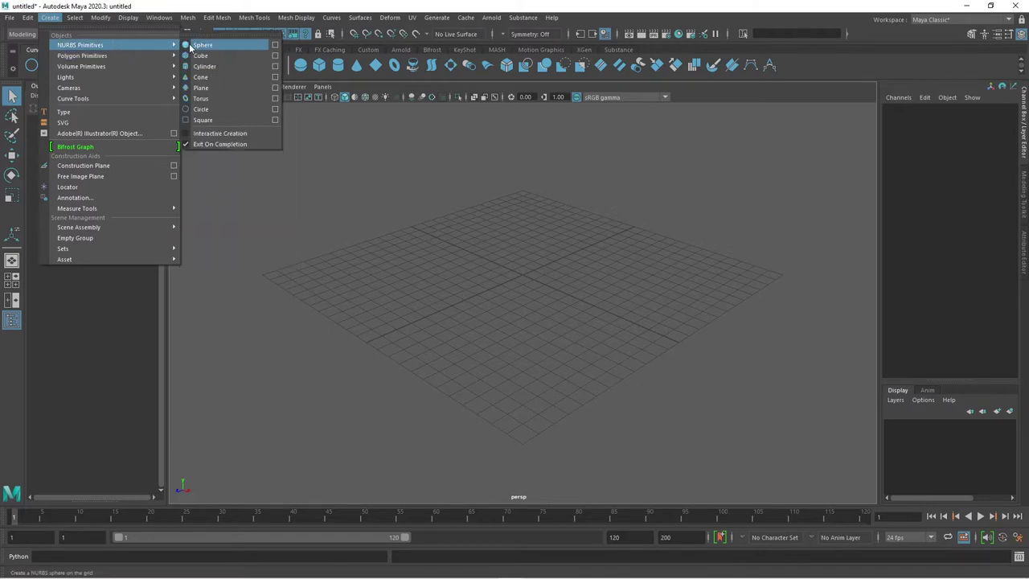
Create a NURBS sphere and then a polygon sphere at the grid origin.
{"action": "left_click", "coordinate": [193, 46]}
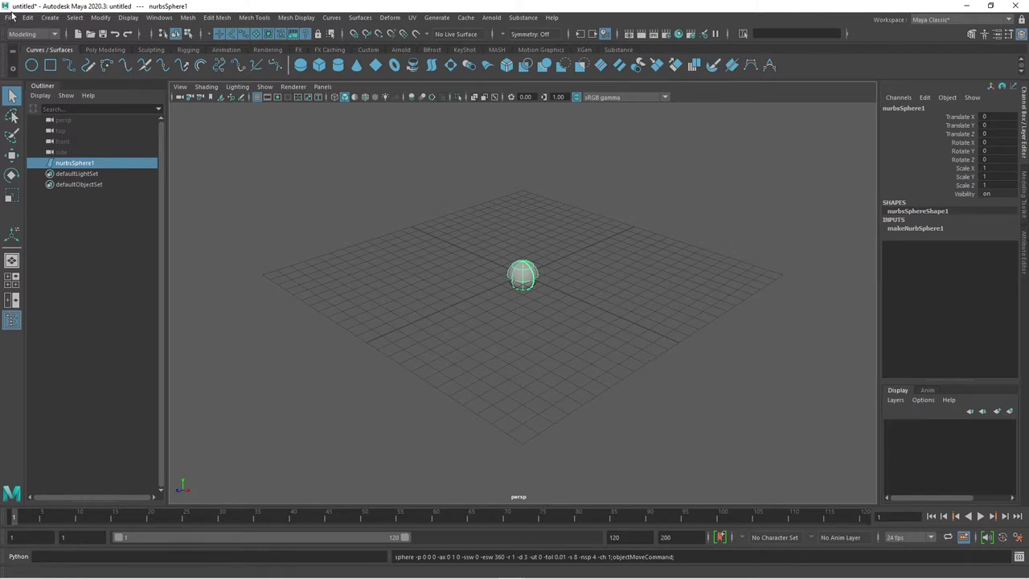
{"action": "left_click", "coordinate": [50, 18]}
{"action": "mouse_move", "coordinate": [82, 56]}
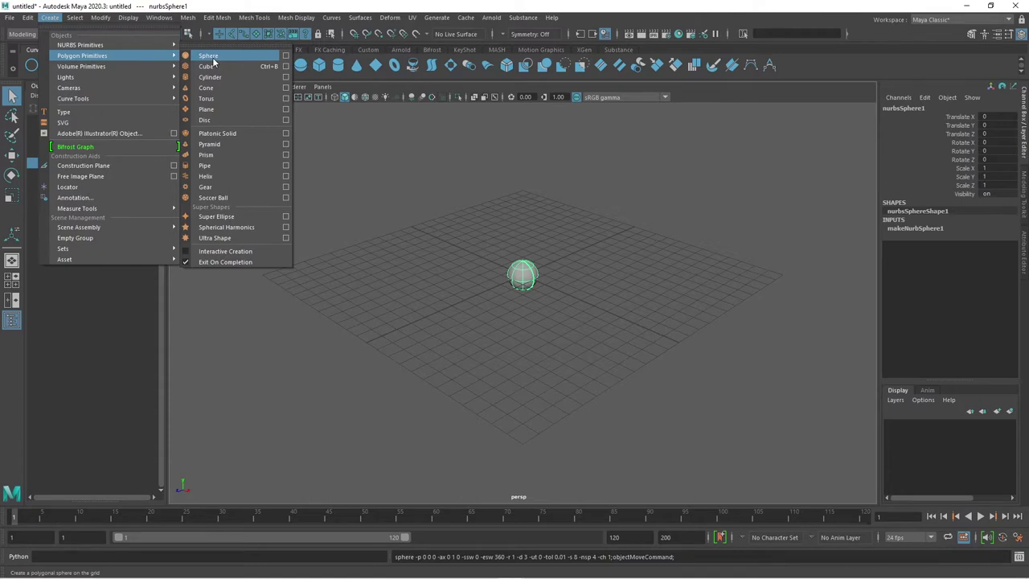
{"action": "left_click", "coordinate": [208, 55]}
Move the polygon sphere aside to about Translate Z -2.578, next to the NURBS sphere.
{"action": "mouse_move", "coordinate": [564, 313]}
{"action": "left_mouse_down", "text": "alt"}
{"action": "mouse_move", "coordinate": [567, 347]}
{"action": "mouse_move", "coordinate": [540, 397]}
{"action": "left_mouse_up", "text": "alt"}
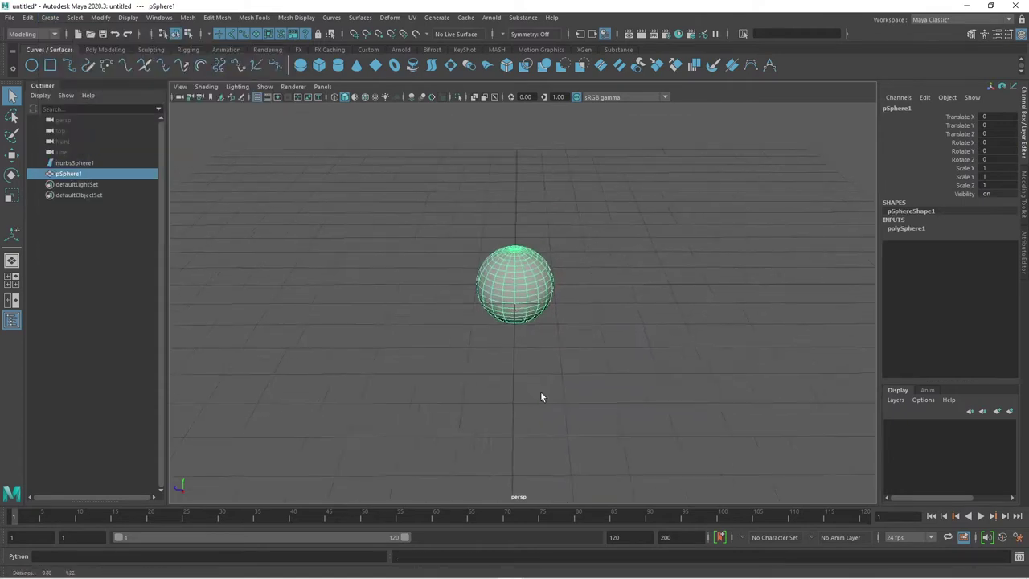
{"action": "scroll", "coordinate": [541, 396], "scroll_direction": "up", "scroll_amount": 3}
{"action": "key", "text": "w"}
{"action": "left_click_drag", "start_coordinate": [458, 273], "coordinate": [631, 271]}
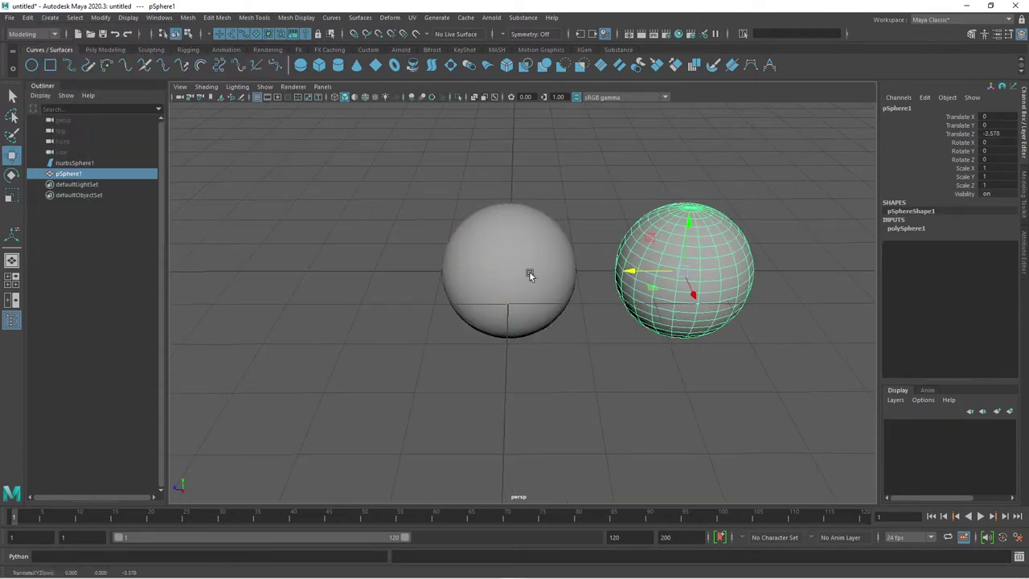
{"action": "left_click", "coordinate": [529, 275]}
{"action": "mouse_move", "coordinate": [648, 383]}
{"action": "left_mouse_down", "text": "alt"}
{"action": "mouse_move", "coordinate": [510, 352]}
{"action": "mouse_move", "coordinate": [579, 372]}
{"action": "mouse_move", "coordinate": [547, 355]}
{"action": "left_mouse_up", "text": "alt"}
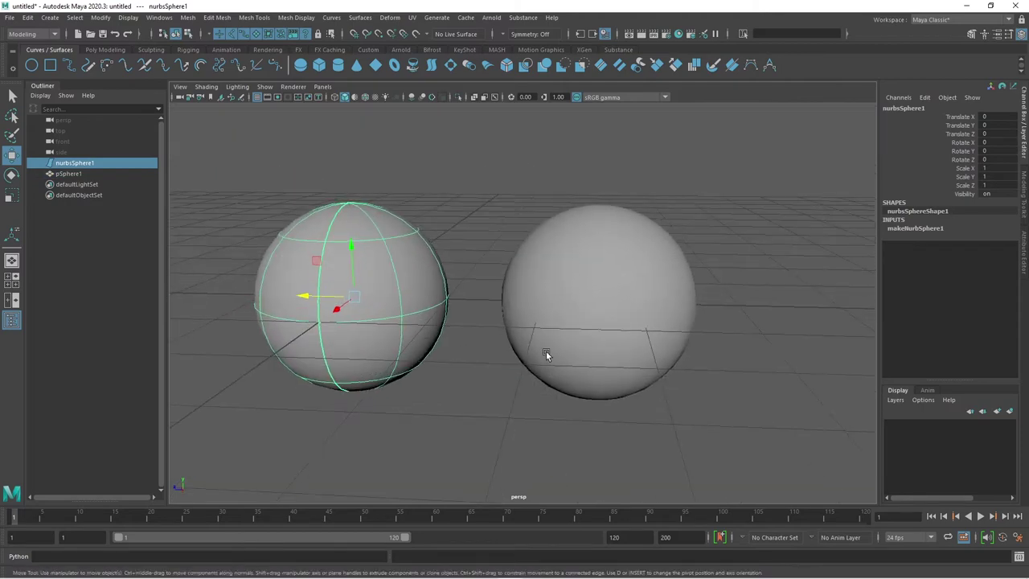
{"action": "mouse_move", "coordinate": [614, 287]}
{"action": "left_mouse_down", "text": "alt"}
{"action": "mouse_move", "coordinate": [600, 345]}
{"action": "mouse_move", "coordinate": [666, 386]}
{"action": "mouse_move", "coordinate": [634, 378]}
{"action": "left_mouse_up", "text": "alt"}
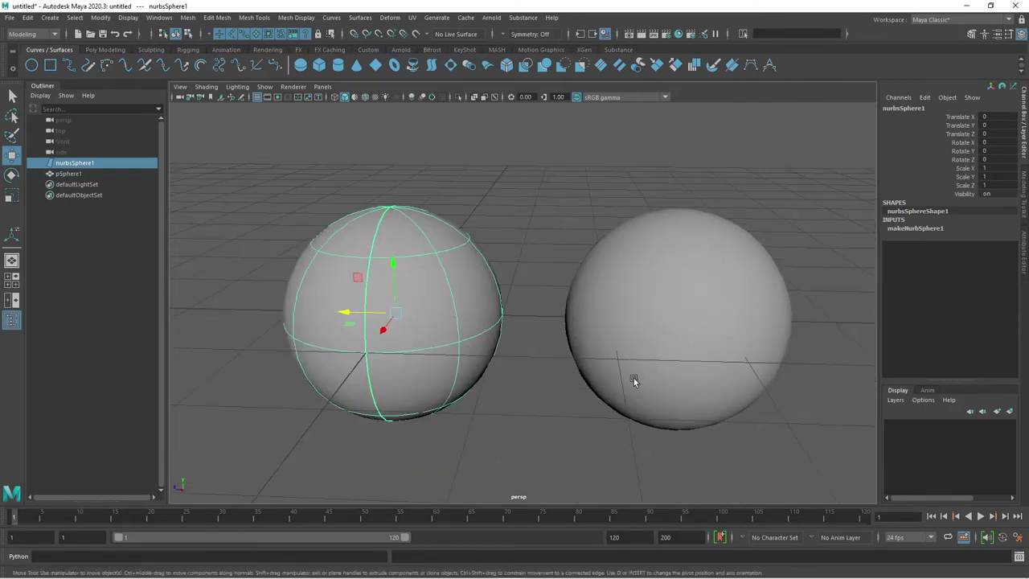
Select each sphere in turn while orbiting to compare them.
{"action": "left_click", "coordinate": [697, 344]}
{"action": "left_click", "coordinate": [457, 317]}
{"action": "left_click_drag", "start_coordinate": [414, 421], "coordinate": [409, 405], "text": "alt"}
{"action": "mouse_move", "coordinate": [483, 402]}
{"action": "left_mouse_down", "text": "alt"}
{"action": "mouse_move", "coordinate": [480, 413]}
{"action": "mouse_move", "coordinate": [396, 180]}
{"action": "mouse_move", "coordinate": [475, 287]}
{"action": "mouse_move", "coordinate": [480, 261]}
{"action": "left_mouse_up", "text": "alt"}
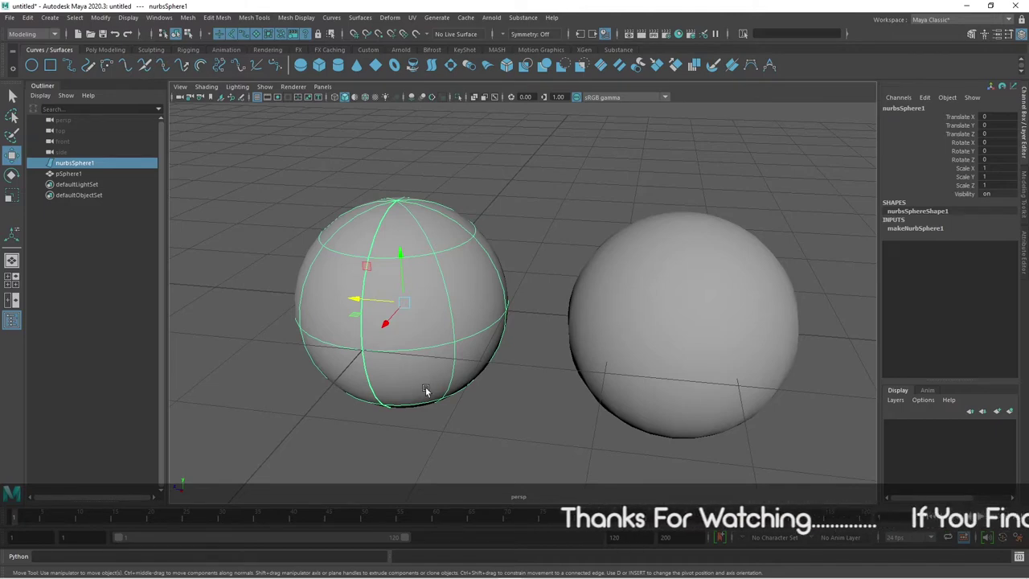
{"action": "mouse_move", "coordinate": [491, 348]}
{"action": "left_mouse_down", "text": "alt"}
{"action": "mouse_move", "coordinate": [482, 313]}
{"action": "mouse_move", "coordinate": [501, 362]}
{"action": "left_mouse_up", "text": "alt"}
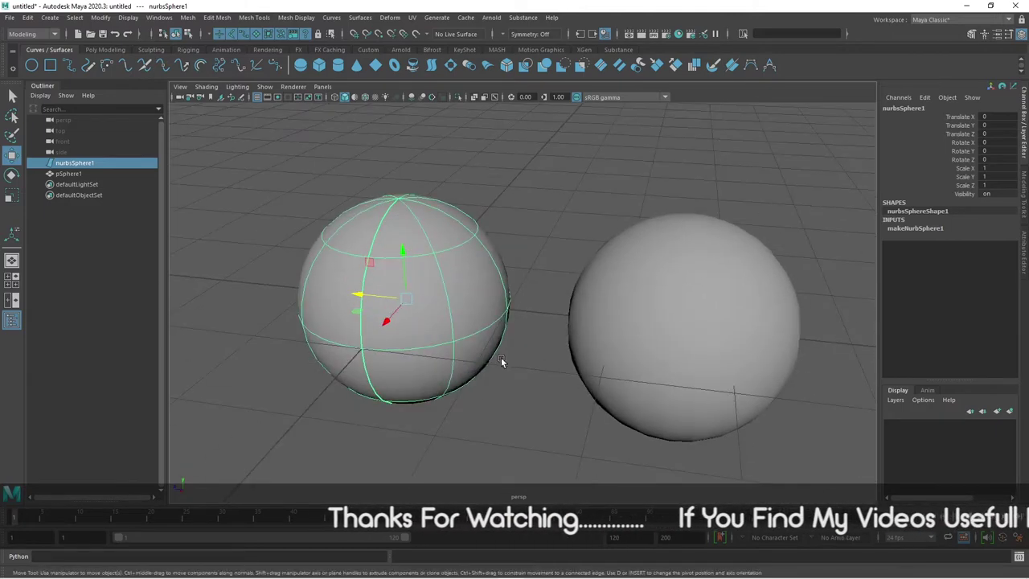
Select a single face on the polygon sphere, then return to object selection with F8.
{"action": "left_click", "coordinate": [693, 365]}
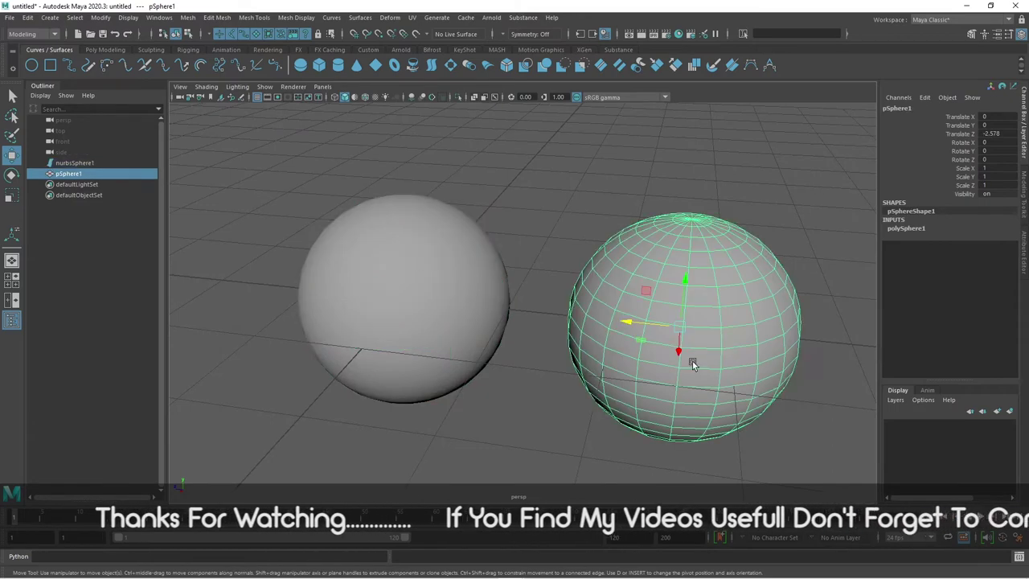
{"action": "mouse_move", "coordinate": [693, 364]}
{"action": "left_mouse_down", "text": "alt"}
{"action": "mouse_move", "coordinate": [703, 348]}
{"action": "mouse_move", "coordinate": [720, 350]}
{"action": "mouse_move", "coordinate": [670, 338]}
{"action": "left_mouse_up", "text": "alt"}
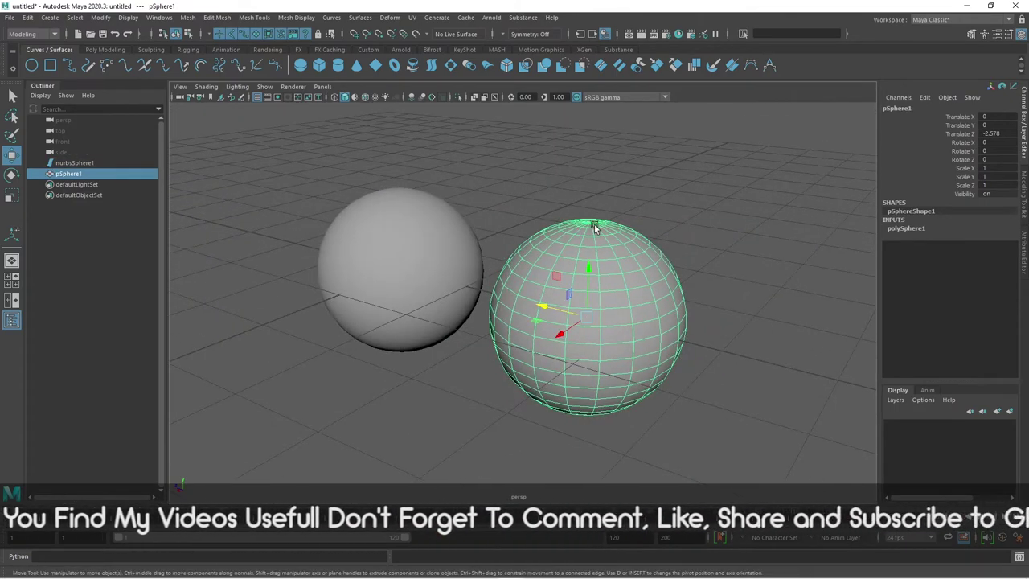
{"action": "scroll", "coordinate": [669, 363], "scroll_direction": "up", "scroll_amount": 2}
{"action": "scroll", "coordinate": [668, 364], "scroll_direction": "up", "scroll_amount": 3}
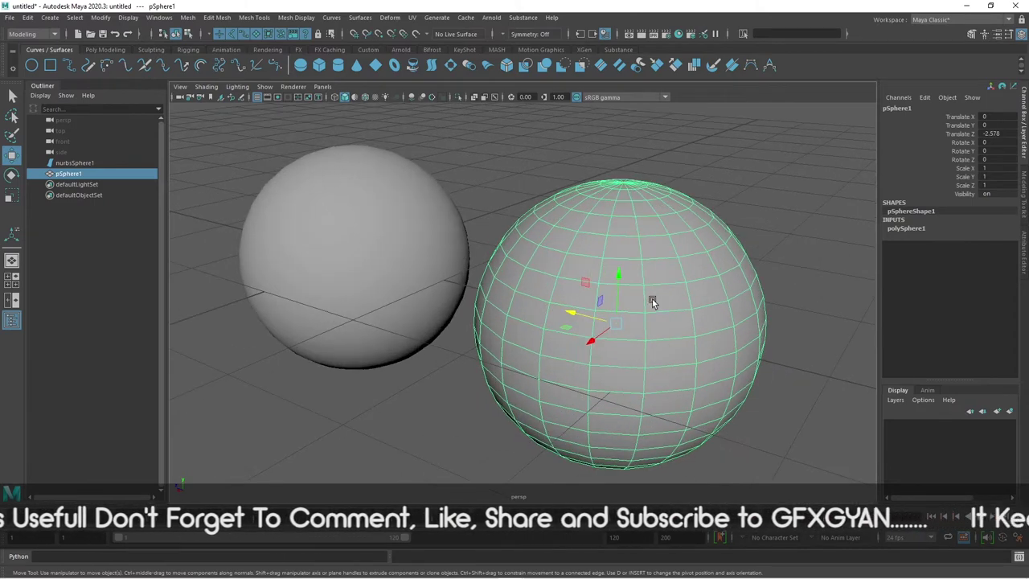
{"action": "right_click_drag", "start_coordinate": [653, 298], "coordinate": [663, 308]}
{"action": "left_click", "coordinate": [662, 307]}
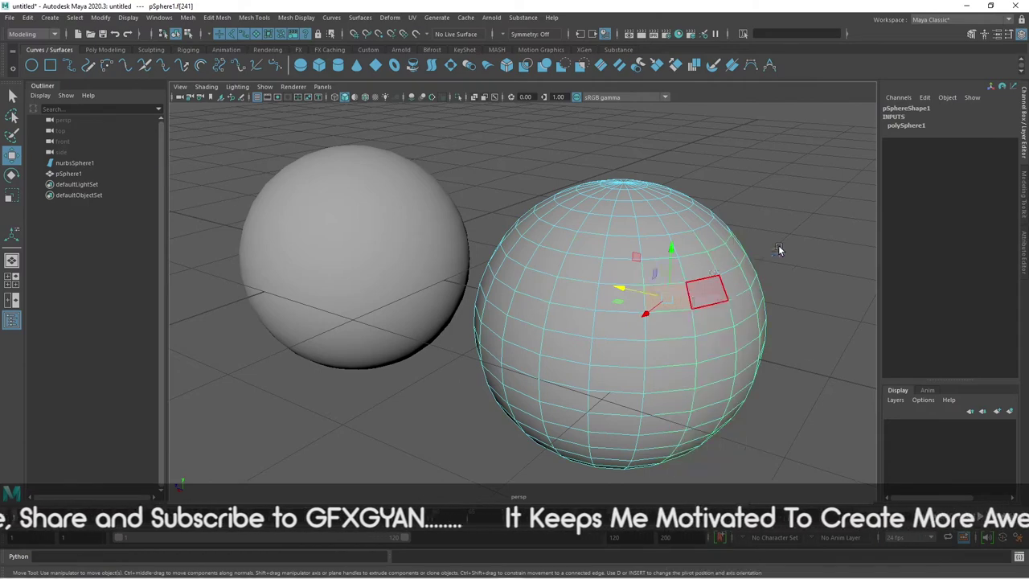
{"action": "key", "text": "F8"}
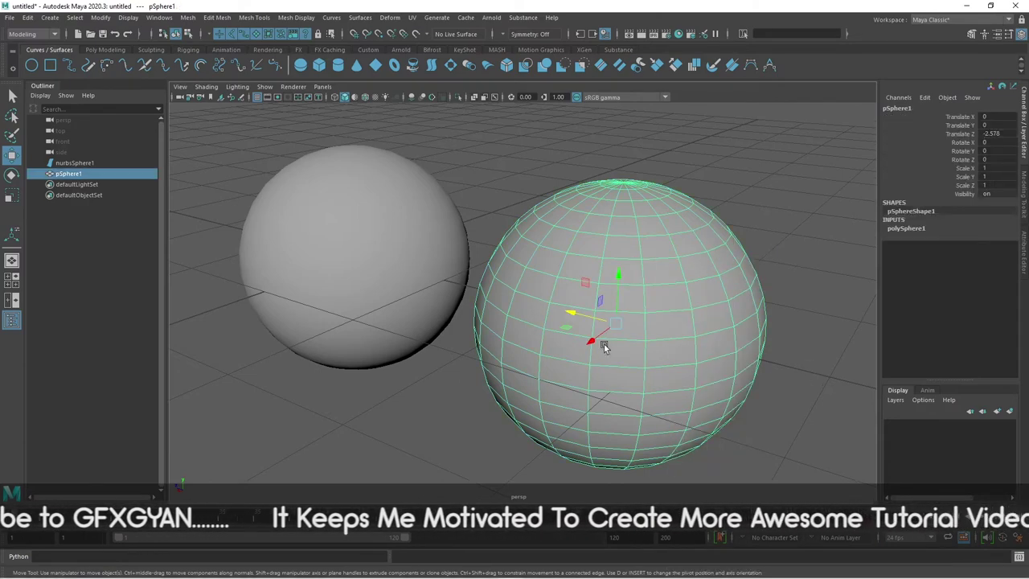
Orbit and zoom around both spheres, selecting the NURBS and polygon sphere.
{"action": "left_click", "coordinate": [363, 233]}
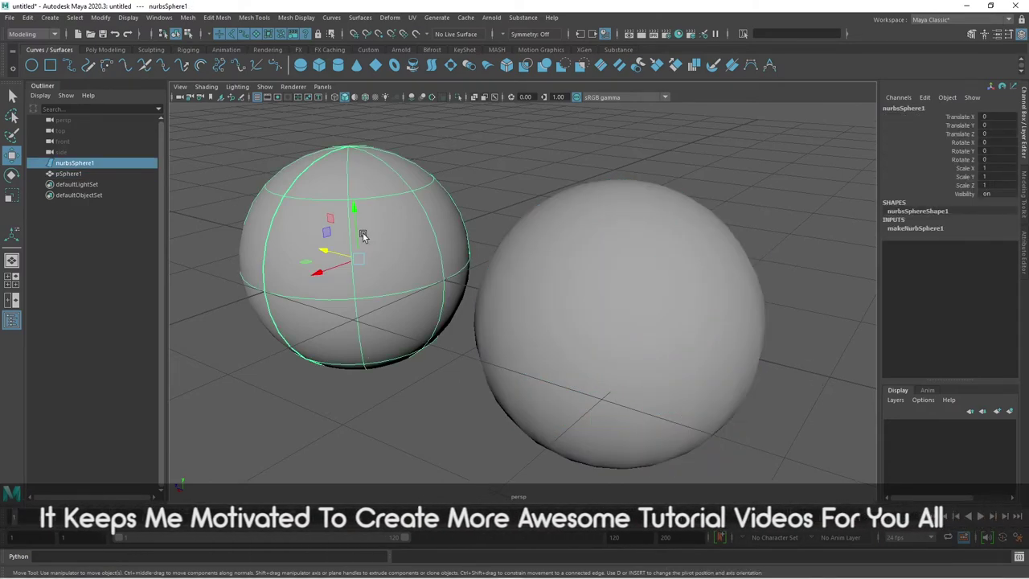
{"action": "mouse_move", "coordinate": [419, 319]}
{"action": "left_mouse_down", "text": "alt"}
{"action": "mouse_move", "coordinate": [451, 347]}
{"action": "mouse_move", "coordinate": [435, 345]}
{"action": "mouse_move", "coordinate": [528, 283]}
{"action": "left_mouse_up", "text": "alt"}
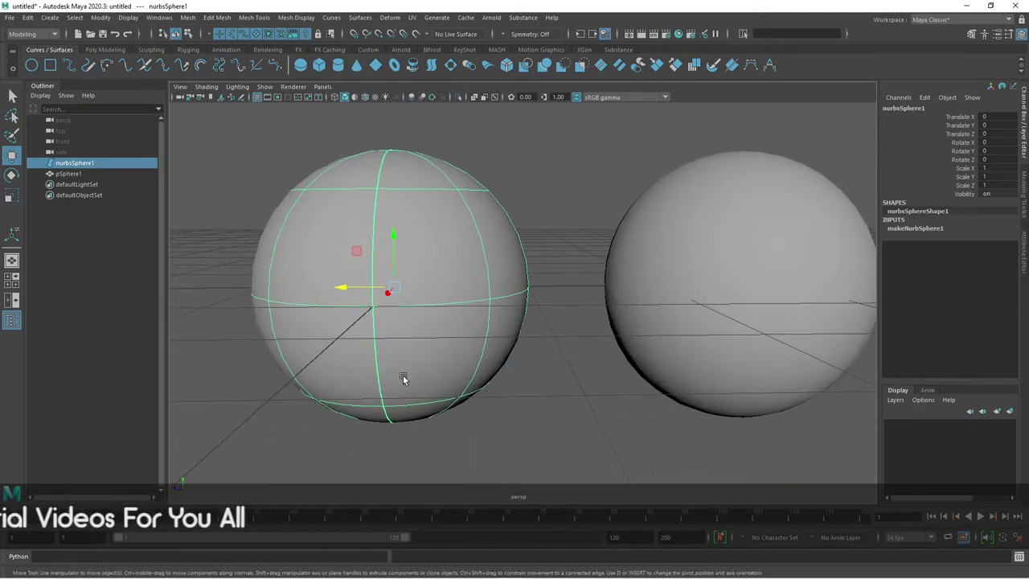
{"action": "scroll", "coordinate": [533, 339], "scroll_direction": "down", "scroll_amount": 3}
{"action": "mouse_move", "coordinate": [533, 340]}
{"action": "left_mouse_down", "text": "alt"}
{"action": "mouse_move", "coordinate": [523, 358]}
{"action": "mouse_move", "coordinate": [502, 222]}
{"action": "left_mouse_up", "text": "alt"}
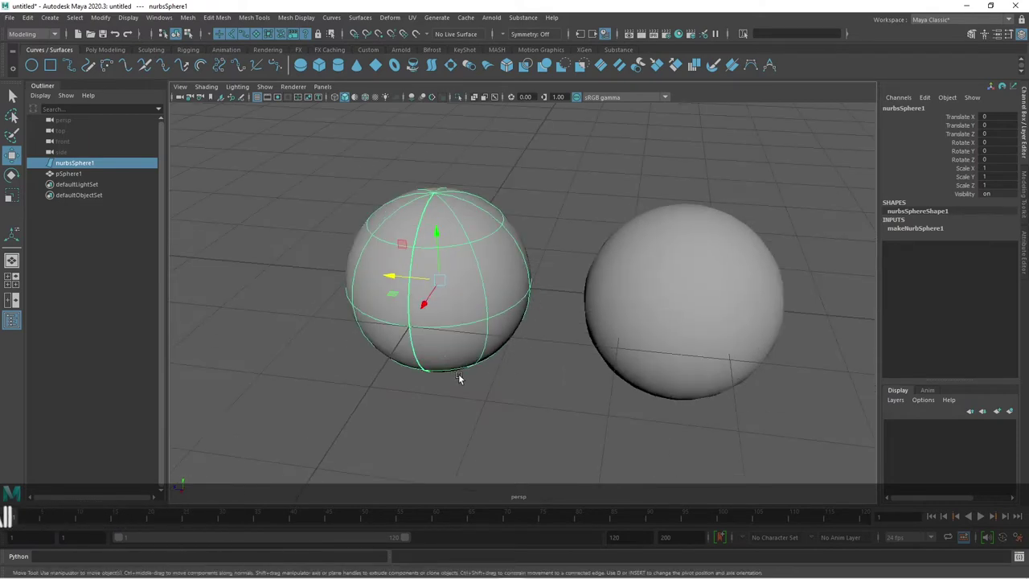
{"action": "scroll", "coordinate": [505, 352], "scroll_direction": "up", "scroll_amount": 2}
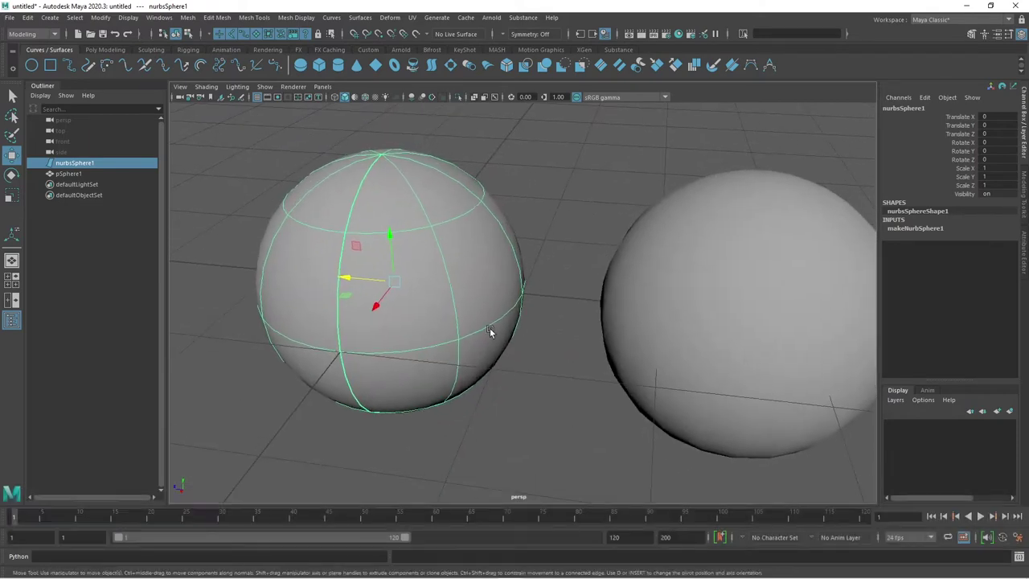
{"action": "scroll", "coordinate": [489, 328], "scroll_direction": "down", "scroll_amount": 2}
{"action": "left_click_drag", "start_coordinate": [490, 328], "coordinate": [511, 347], "text": "alt"}
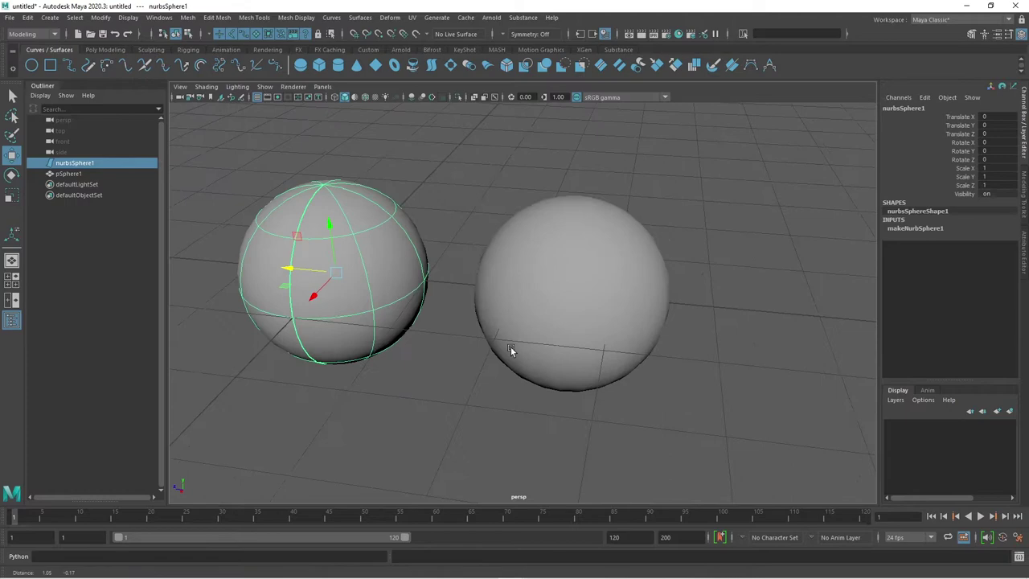
{"action": "left_click", "coordinate": [583, 300]}
{"action": "left_click_drag", "start_coordinate": [583, 300], "coordinate": [515, 376], "text": "alt"}
{"action": "scroll", "coordinate": [515, 376], "scroll_direction": "up", "scroll_amount": 3}
{"action": "scroll", "coordinate": [591, 391], "scroll_direction": "down", "scroll_amount": 2}
{"action": "left_click_drag", "start_coordinate": [607, 377], "coordinate": [626, 219], "text": "alt"}
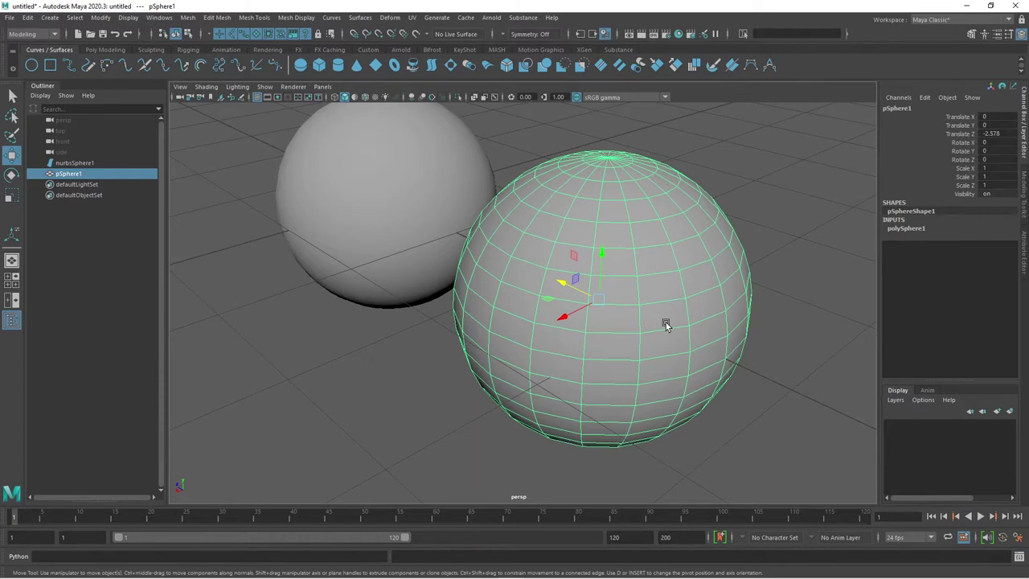
Reframe the view, then select the NURBS sphere and the polygon sphere pSphere1.
{"action": "mouse_move", "coordinate": [701, 299]}
{"action": "left_mouse_down", "text": "alt"}
{"action": "mouse_move", "coordinate": [675, 388]}
{"action": "mouse_move", "coordinate": [663, 361]}
{"action": "left_mouse_up", "text": "alt"}
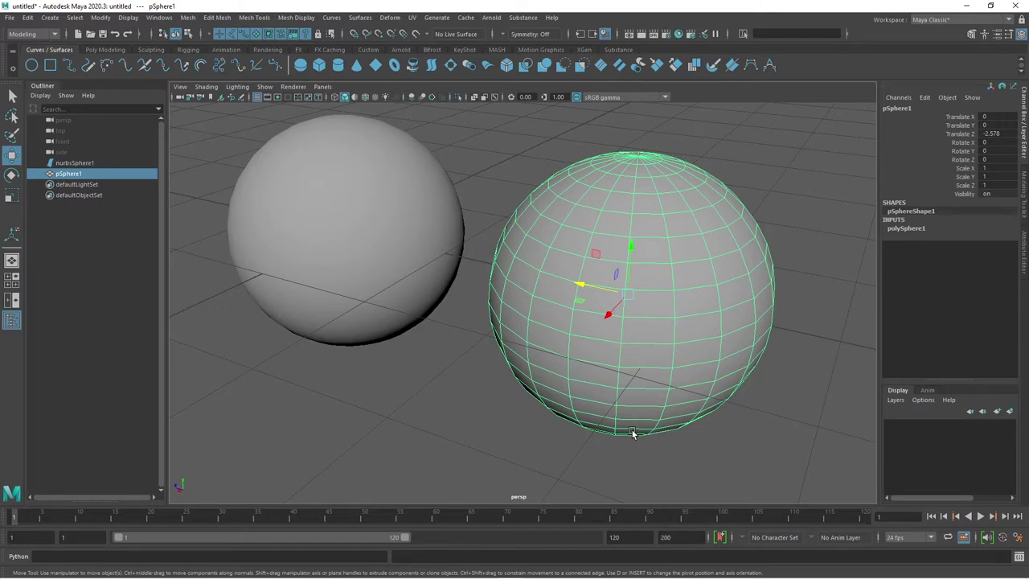
{"action": "left_click", "coordinate": [363, 277]}
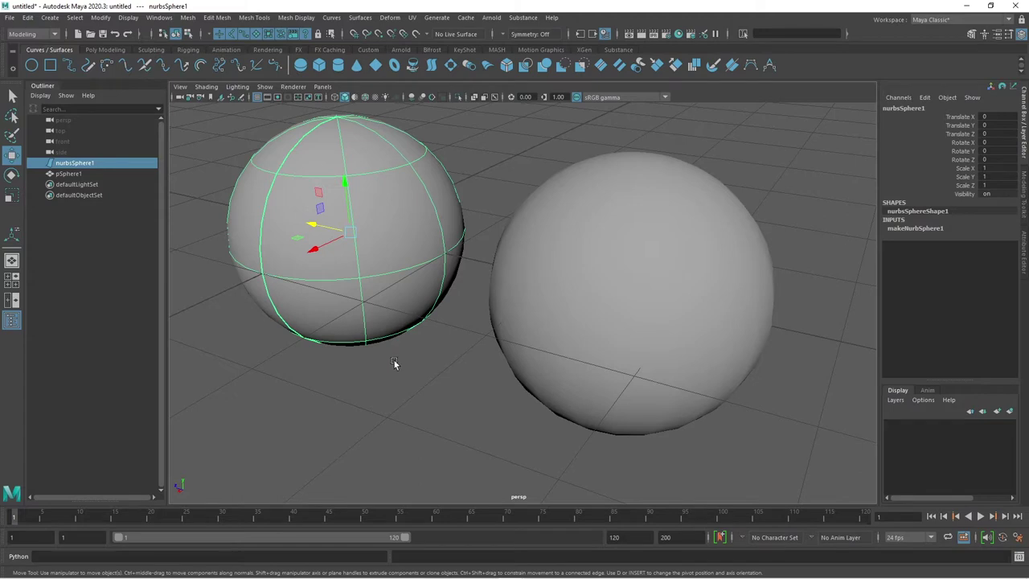
{"action": "left_click", "coordinate": [608, 317]}
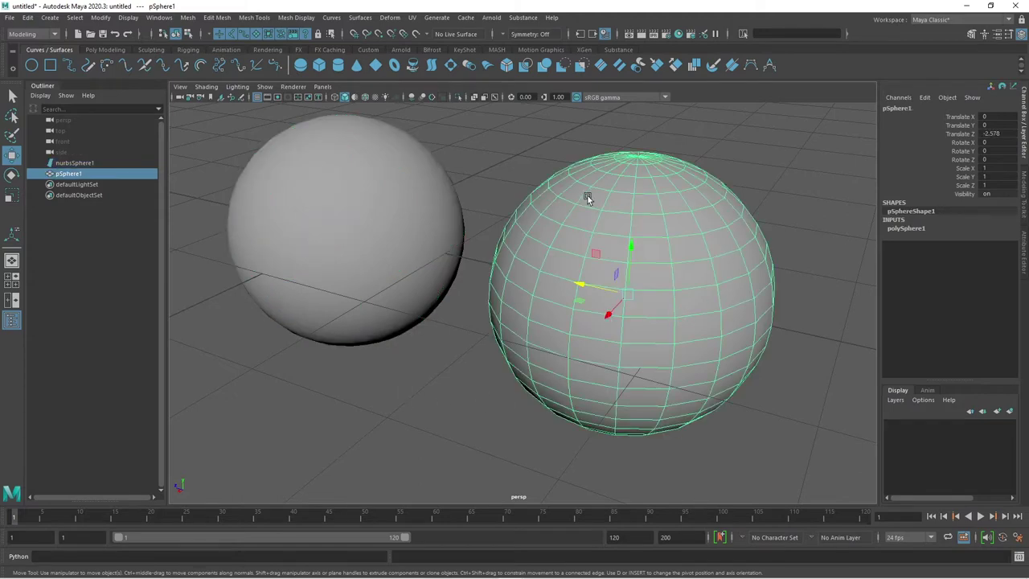
Set polySphere1's Subdivisions Axis and Height to 8 each, after trying and undoing 50.
{"action": "left_click", "coordinate": [891, 227]}
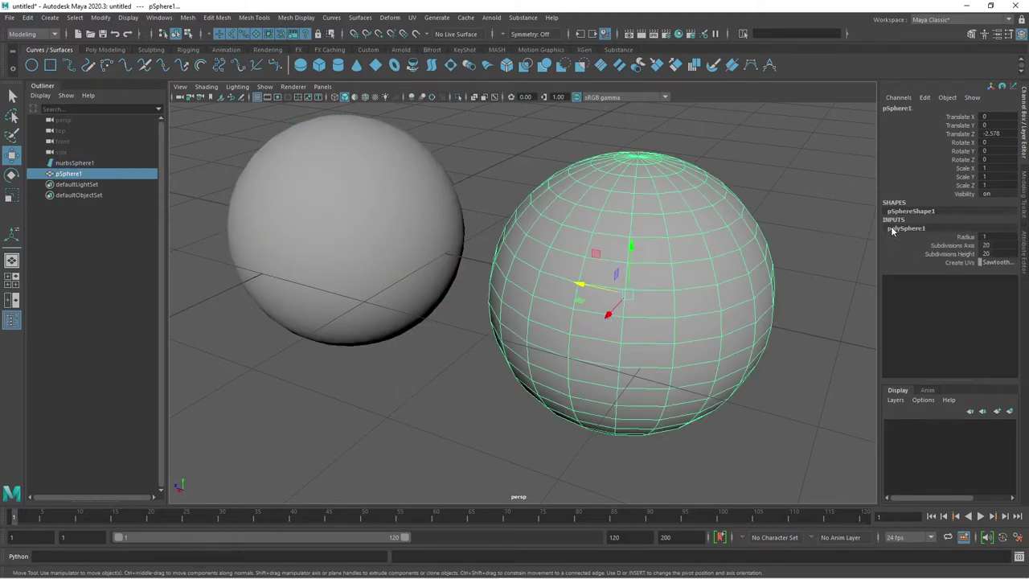
{"action": "left_click_drag", "start_coordinate": [965, 245], "coordinate": [967, 256]}
{"action": "middle_click_drag", "start_coordinate": [725, 372], "coordinate": [804, 373]}
{"action": "left_click", "coordinate": [769, 389]}
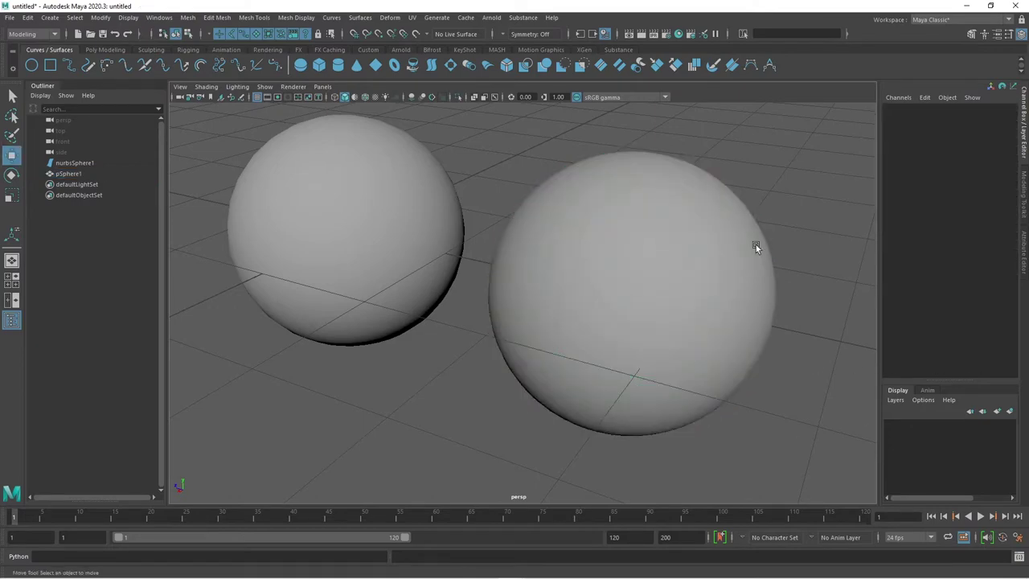
{"action": "key", "text": "ctrl+z"}
{"action": "key", "text": "ctrl+z"}
{"action": "key", "text": "ctrl+z"}
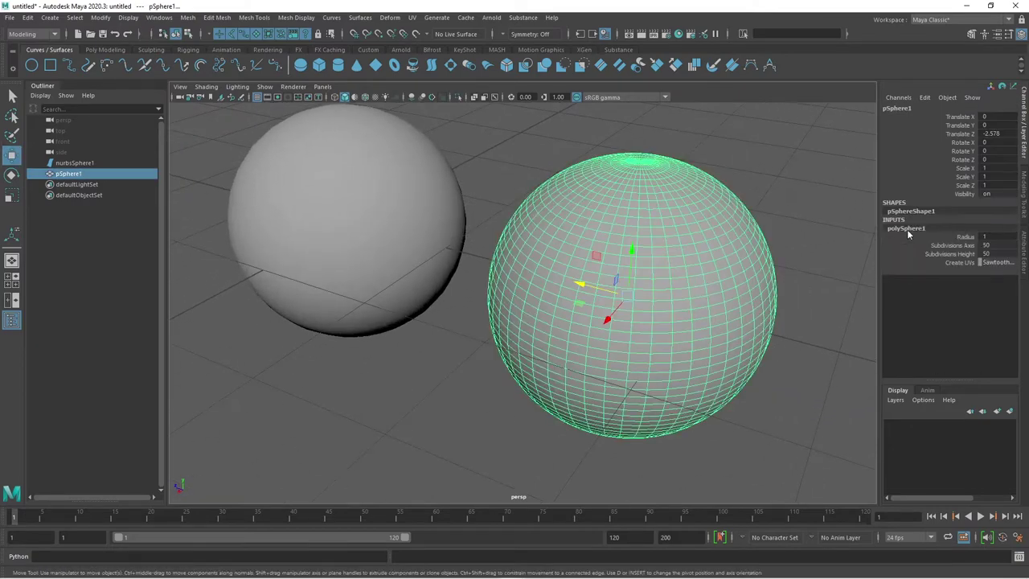
{"action": "left_click_drag", "start_coordinate": [945, 244], "coordinate": [947, 254]}
{"action": "middle_click_drag", "start_coordinate": [699, 393], "coordinate": [529, 382]}
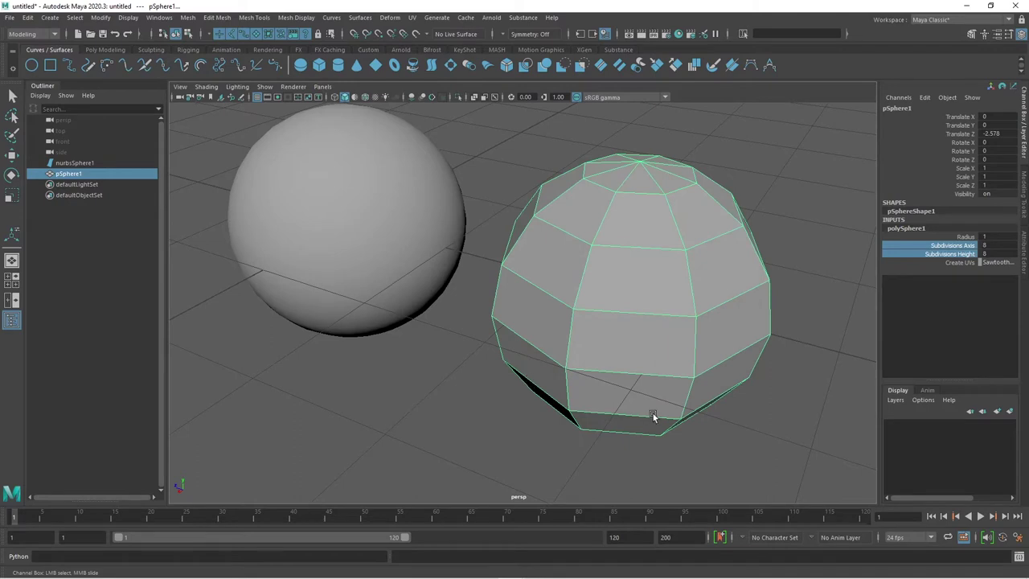
{"action": "left_click", "coordinate": [777, 426]}
{"action": "mouse_move", "coordinate": [777, 427]}
{"action": "left_mouse_down", "text": "alt"}
{"action": "mouse_move", "coordinate": [681, 383]}
{"action": "mouse_move", "coordinate": [755, 392]}
{"action": "mouse_move", "coordinate": [581, 296]}
{"action": "mouse_move", "coordinate": [687, 373]}
{"action": "mouse_move", "coordinate": [651, 327]}
{"action": "left_mouse_up", "text": "alt"}
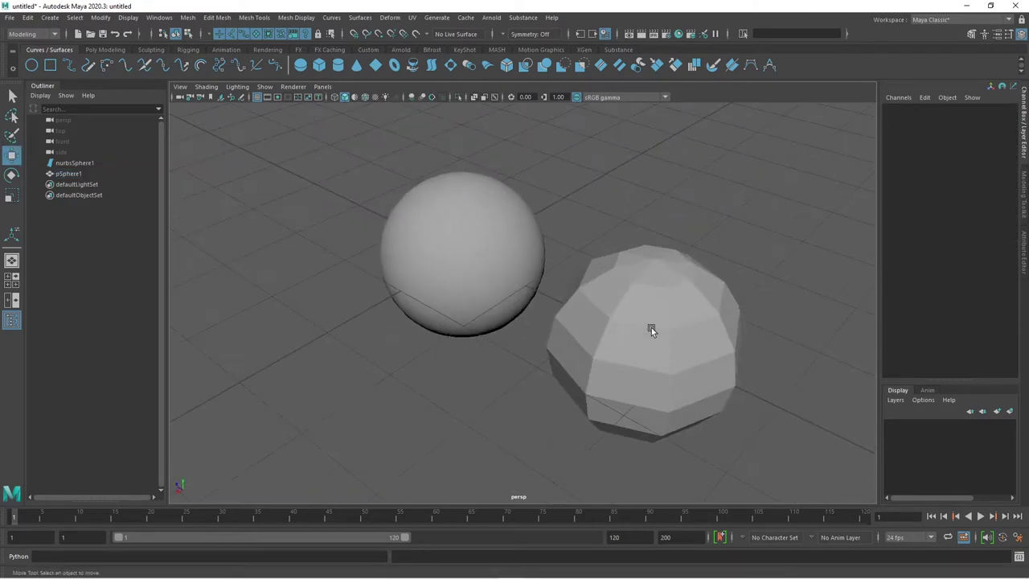
{"action": "left_click", "coordinate": [652, 330]}
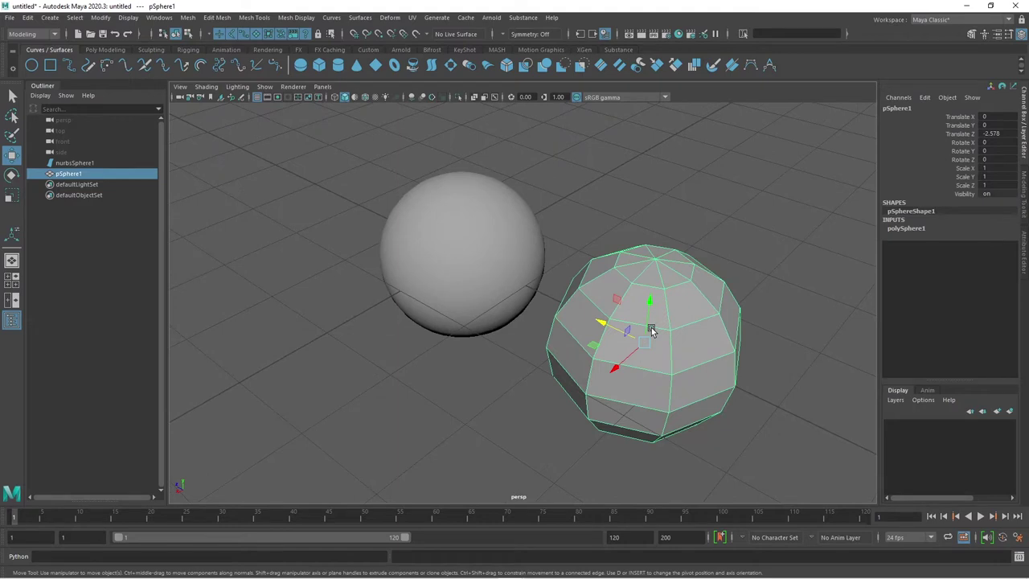
Pull two NURBS sphere control vertices, top and right side, to bulge its shape.
{"action": "left_click", "coordinate": [538, 291]}
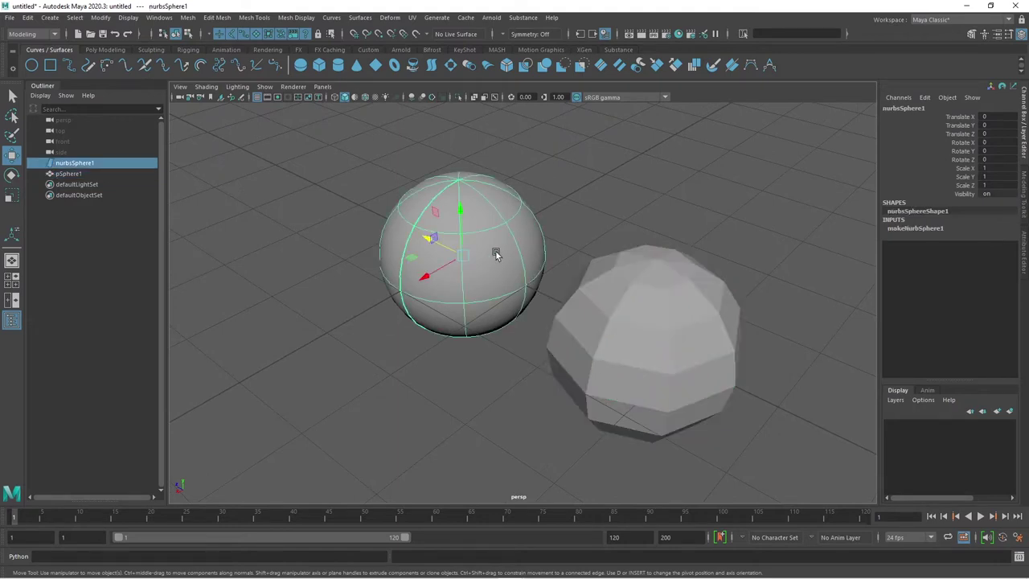
{"action": "right_click", "coordinate": [523, 220]}
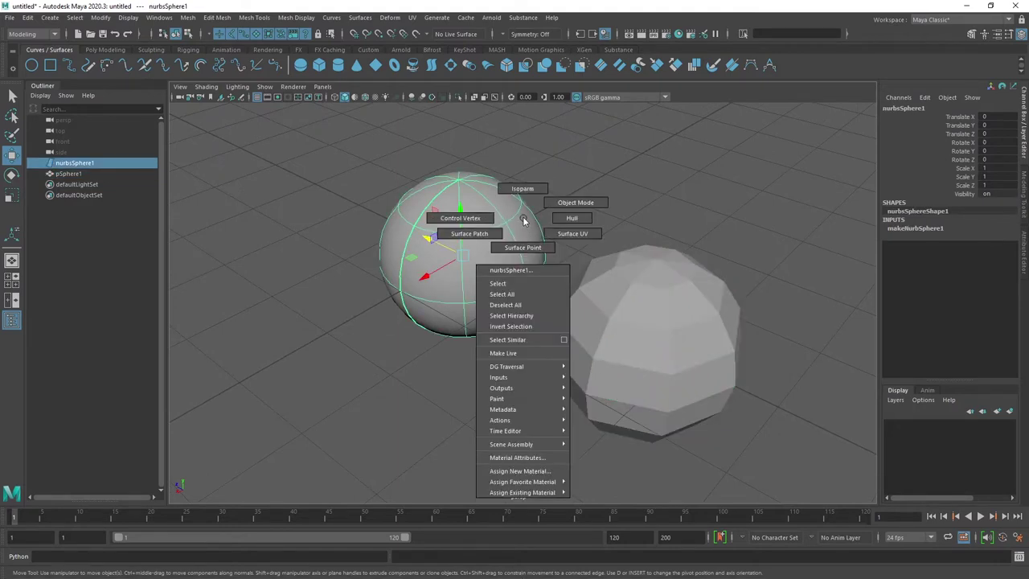
{"action": "left_click", "coordinate": [469, 218]}
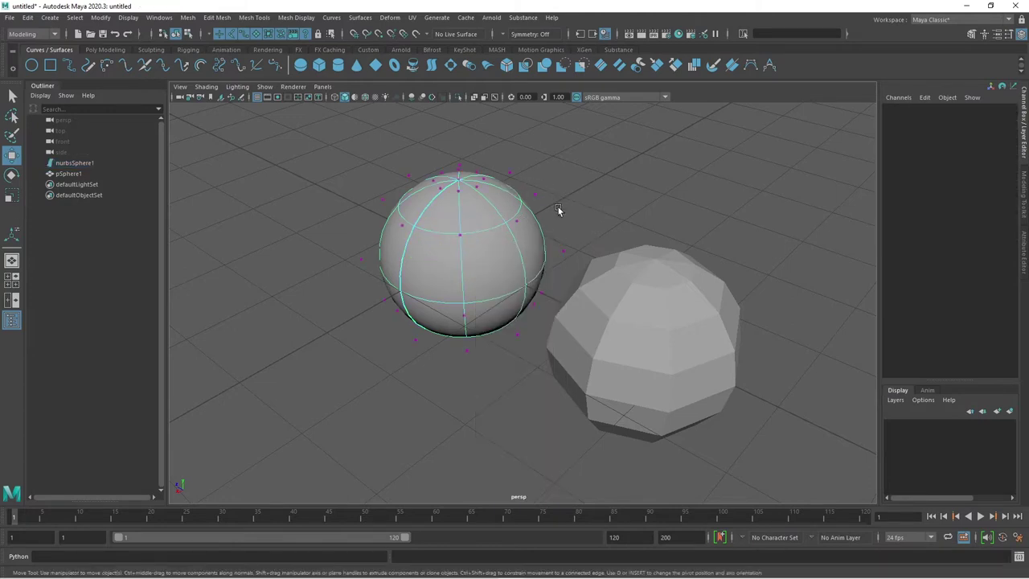
{"action": "left_click", "coordinate": [535, 196]}
{"action": "left_click_drag", "start_coordinate": [535, 196], "coordinate": [583, 152]}
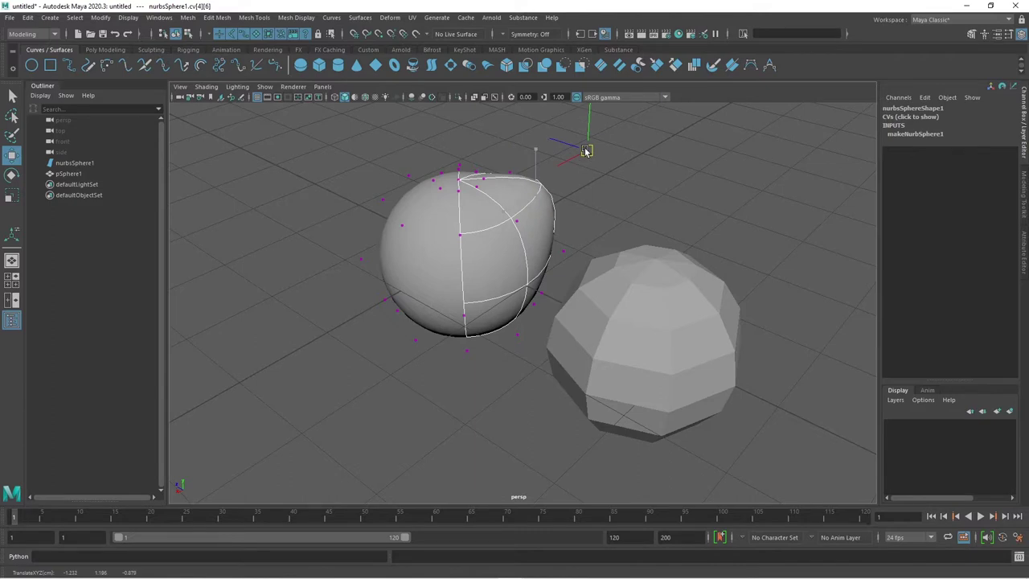
{"action": "left_click", "coordinate": [563, 250]}
{"action": "mouse_move", "coordinate": [563, 248]}
{"action": "left_mouse_down"}
{"action": "mouse_move", "coordinate": [593, 246]}
{"action": "mouse_move", "coordinate": [468, 285]}
{"action": "left_mouse_up"}
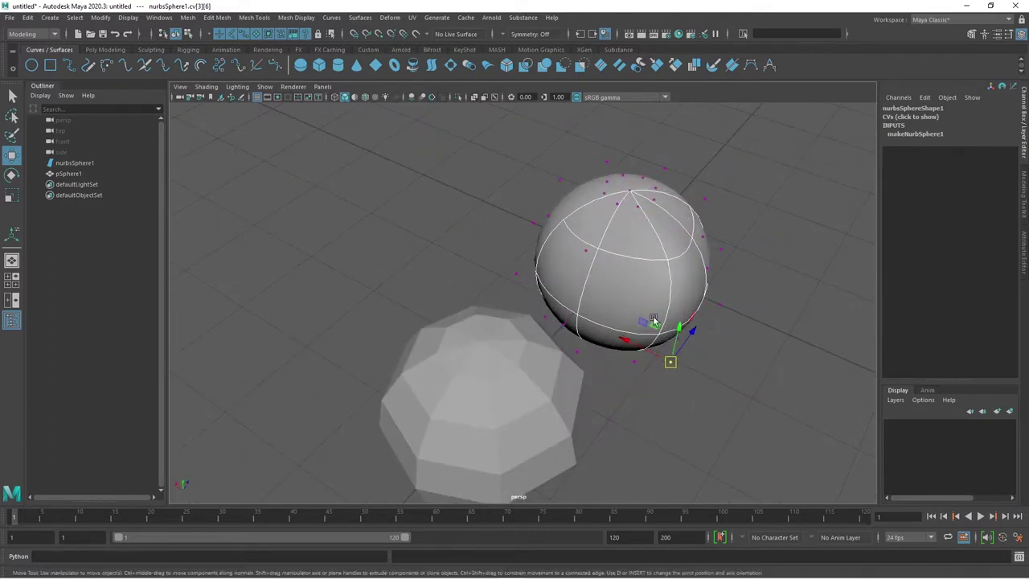
Orbit around the spheres, then put the polygon sphere into vertex editing.
{"action": "left_click_drag", "start_coordinate": [718, 221], "coordinate": [696, 271], "text": "alt"}
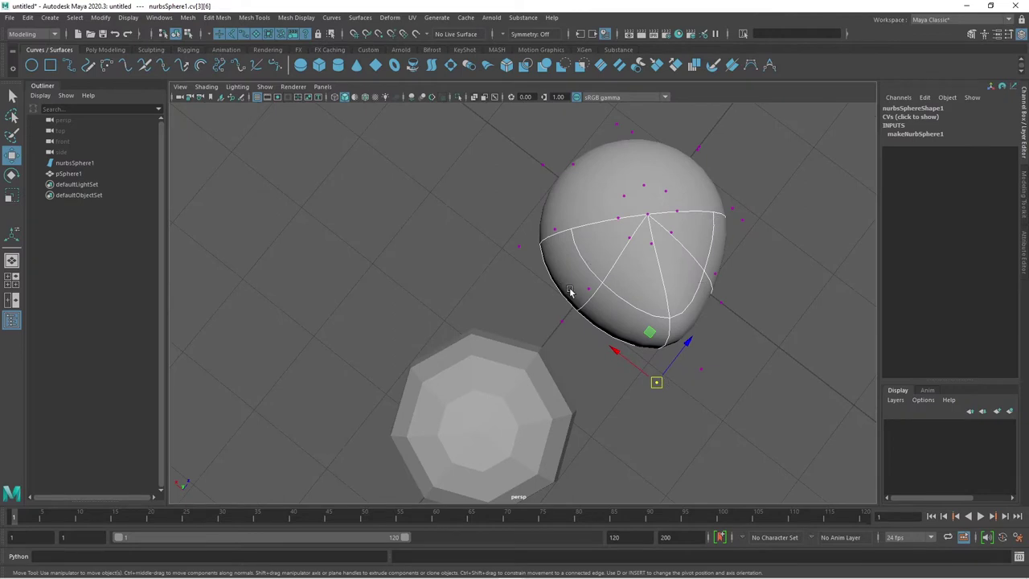
{"action": "mouse_move", "coordinate": [678, 354]}
{"action": "left_mouse_down", "text": "alt"}
{"action": "mouse_move", "coordinate": [705, 345]}
{"action": "mouse_move", "coordinate": [655, 241]}
{"action": "left_mouse_up", "text": "alt"}
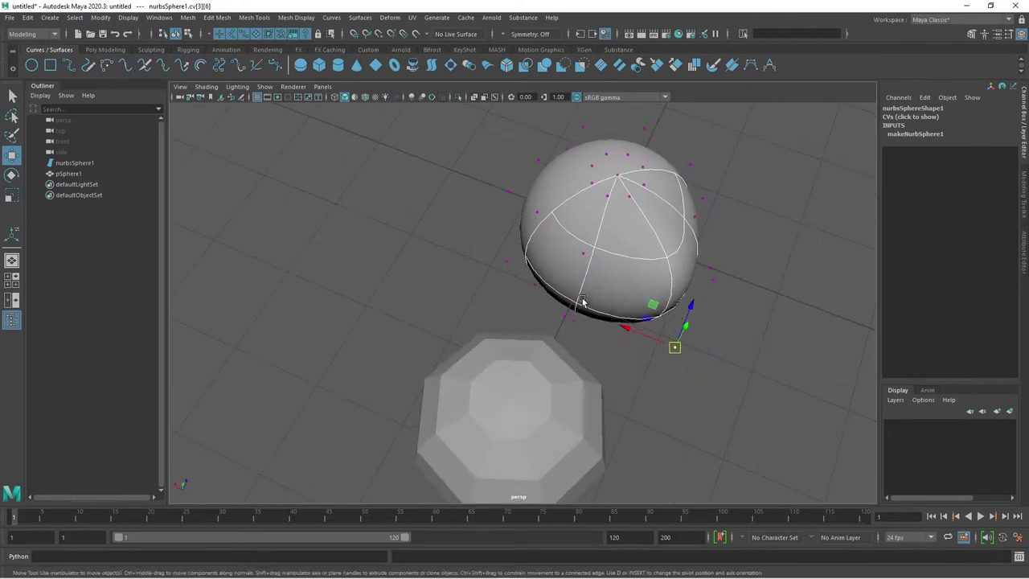
{"action": "mouse_move", "coordinate": [742, 285]}
{"action": "left_mouse_down", "text": "alt"}
{"action": "mouse_move", "coordinate": [701, 342]}
{"action": "mouse_move", "coordinate": [541, 324]}
{"action": "left_mouse_up", "text": "alt"}
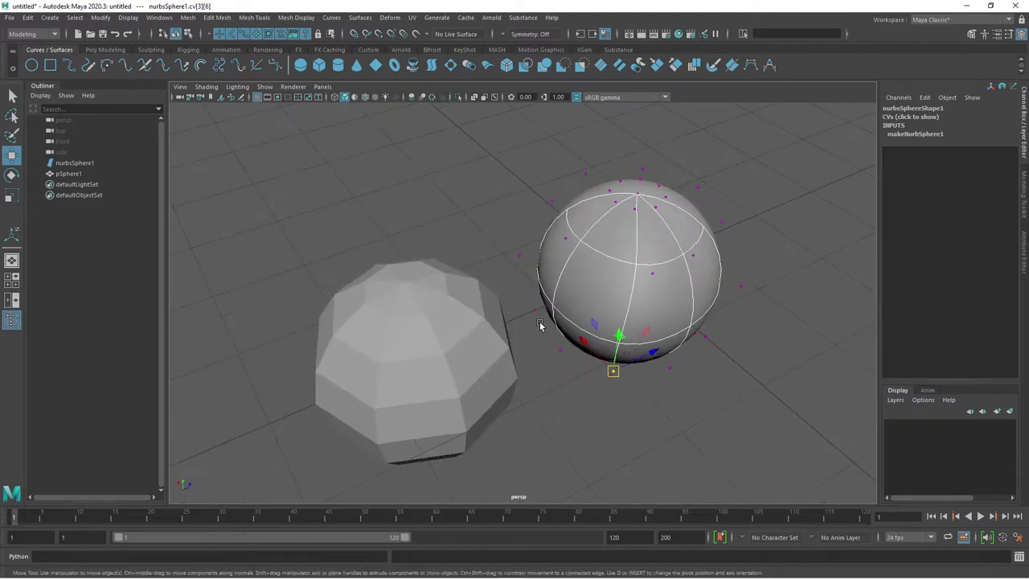
{"action": "mouse_move", "coordinate": [677, 324]}
{"action": "left_mouse_down", "text": "alt"}
{"action": "mouse_move", "coordinate": [664, 383]}
{"action": "mouse_move", "coordinate": [630, 299]}
{"action": "mouse_move", "coordinate": [643, 298]}
{"action": "left_mouse_up", "text": "alt"}
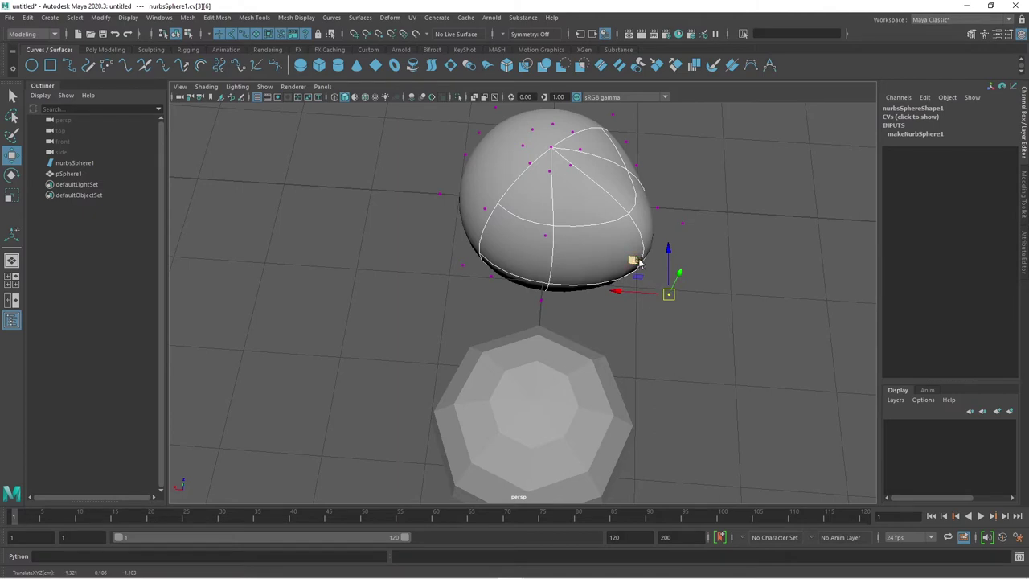
{"action": "mouse_move", "coordinate": [646, 196]}
{"action": "left_mouse_down", "text": "alt"}
{"action": "mouse_move", "coordinate": [652, 300]}
{"action": "mouse_move", "coordinate": [528, 292]}
{"action": "left_mouse_up", "text": "alt"}
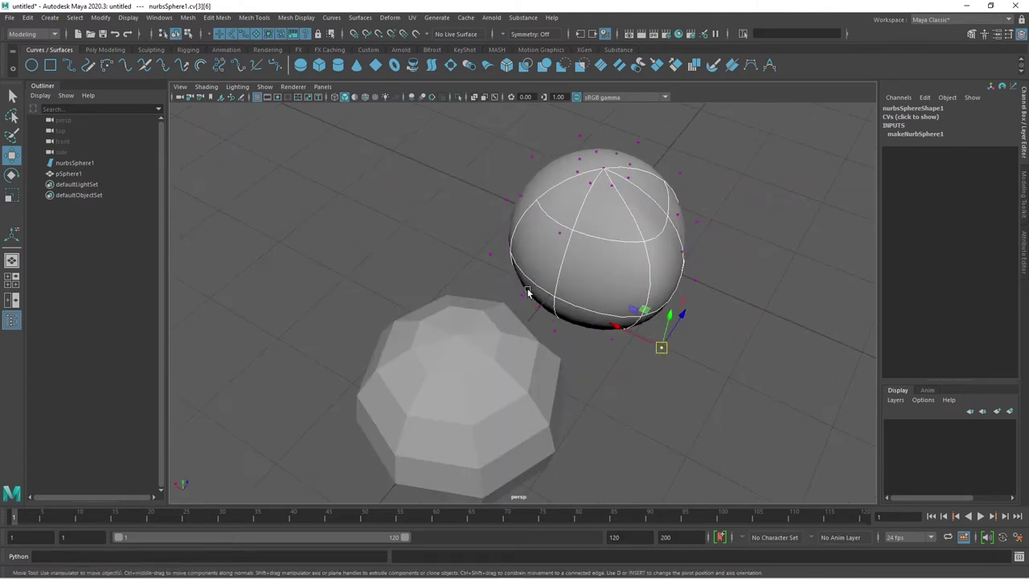
{"action": "mouse_move", "coordinate": [502, 370]}
{"action": "left_mouse_down", "text": "alt"}
{"action": "mouse_move", "coordinate": [576, 375]}
{"action": "mouse_move", "coordinate": [565, 321]}
{"action": "mouse_move", "coordinate": [579, 297]}
{"action": "mouse_move", "coordinate": [643, 349]}
{"action": "mouse_move", "coordinate": [645, 260]}
{"action": "left_mouse_up", "text": "alt"}
{"action": "left_click", "coordinate": [622, 284]}
{"action": "right_click_drag", "start_coordinate": [646, 260], "coordinate": [618, 260]}
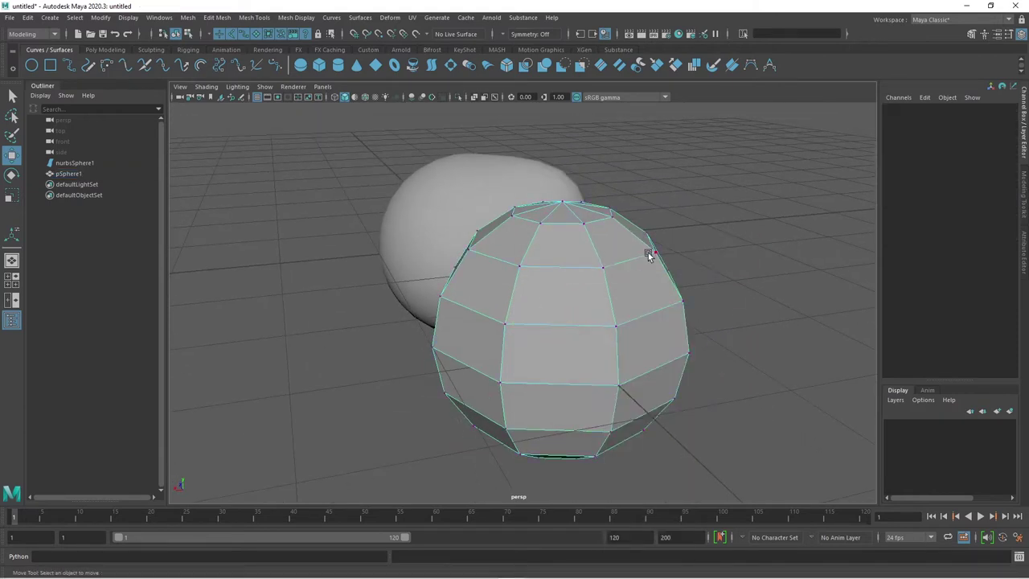
Pull a polygon sphere vertex into a spike, undo it, and return to Object Mode.
{"action": "left_click", "coordinate": [654, 252]}
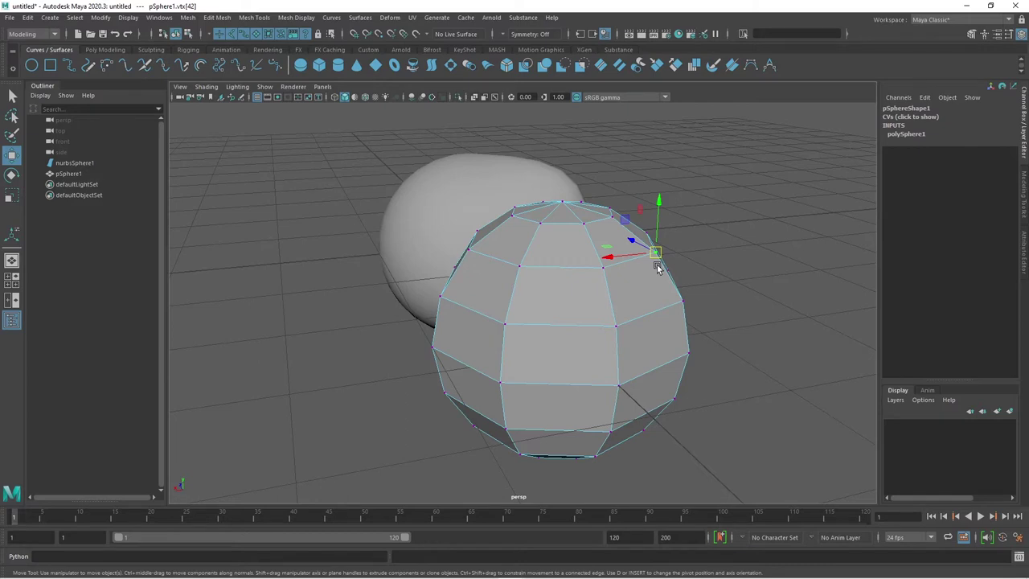
{"action": "left_click_drag", "start_coordinate": [656, 253], "coordinate": [724, 197]}
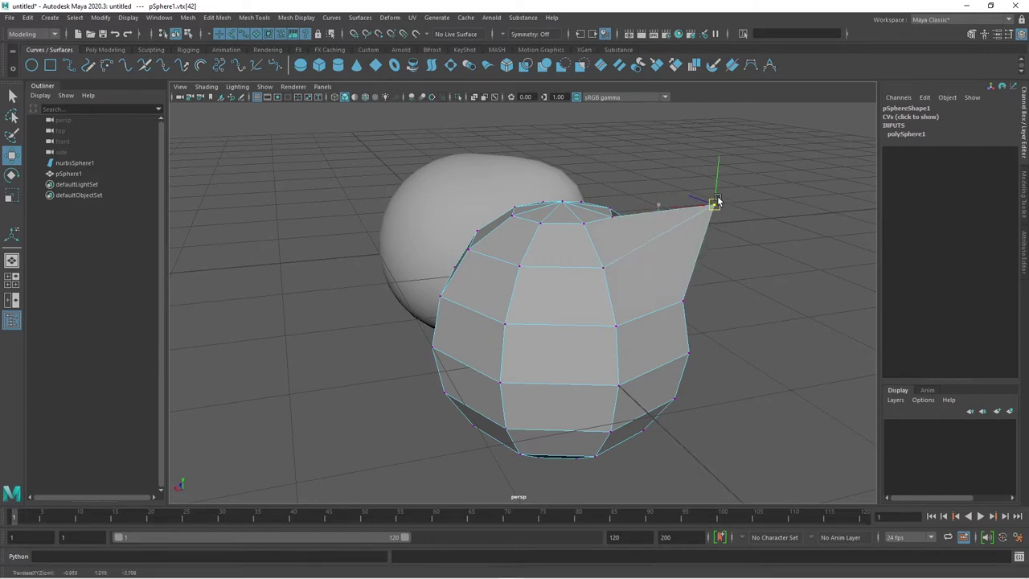
{"action": "left_click_drag", "start_coordinate": [740, 295], "coordinate": [473, 366], "text": "alt"}
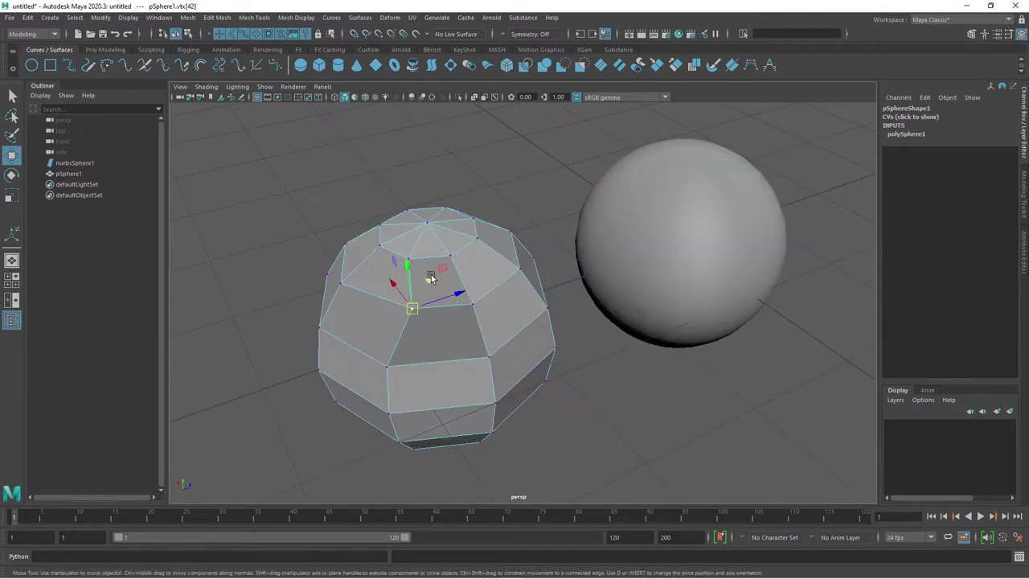
{"action": "key", "text": "ctrl+z"}
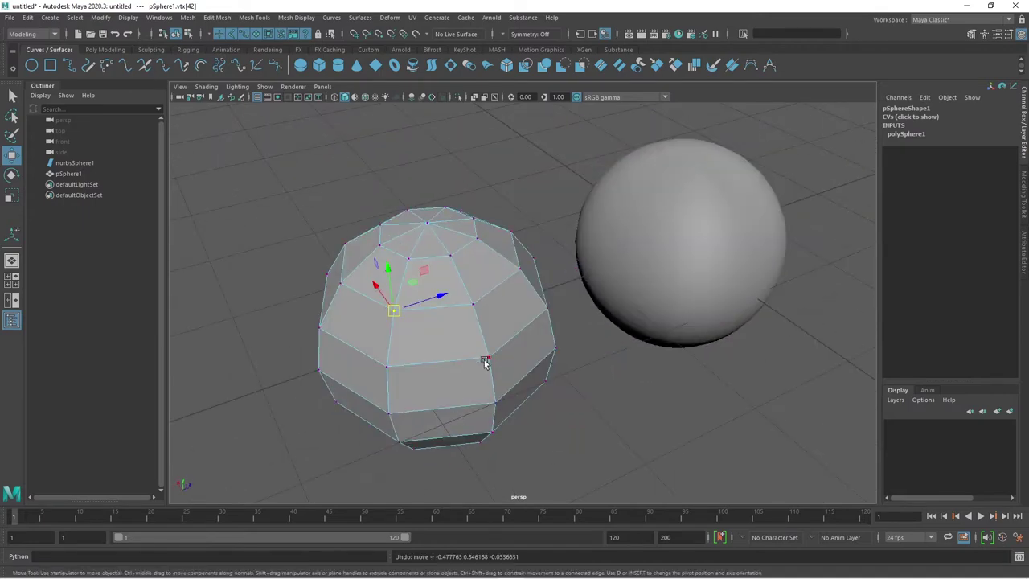
{"action": "right_click", "coordinate": [499, 274]}
{"action": "left_click", "coordinate": [553, 256]}
Delete the polygon sphere and then the NURBS sphere, leaving only the grid.
{"action": "mouse_move", "coordinate": [610, 389]}
{"action": "left_mouse_down", "text": "alt"}
{"action": "mouse_move", "coordinate": [661, 387]}
{"action": "mouse_move", "coordinate": [640, 293]}
{"action": "mouse_move", "coordinate": [629, 342]}
{"action": "left_mouse_up", "text": "alt"}
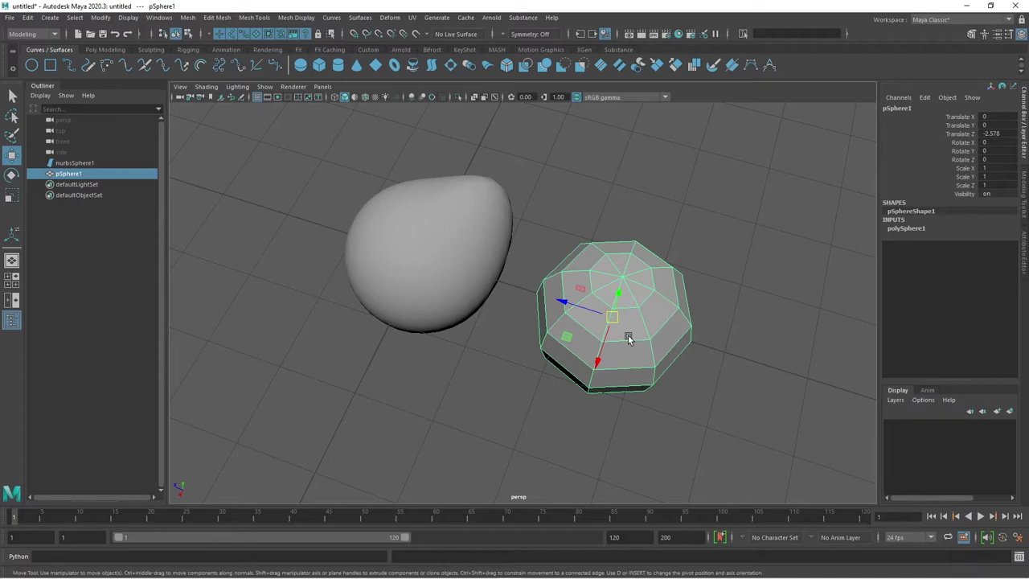
{"action": "mouse_move", "coordinate": [643, 366]}
{"action": "left_mouse_down", "text": "alt"}
{"action": "mouse_move", "coordinate": [616, 389]}
{"action": "mouse_move", "coordinate": [606, 371]}
{"action": "mouse_move", "coordinate": [619, 385]}
{"action": "left_mouse_up", "text": "alt"}
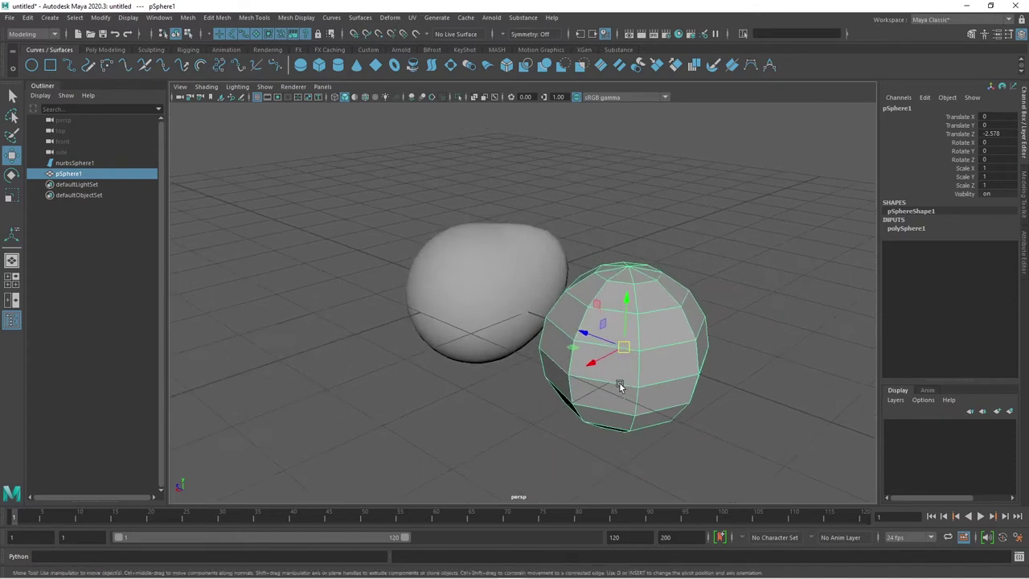
{"action": "key", "text": "Delete"}
{"action": "left_click", "coordinate": [487, 280]}
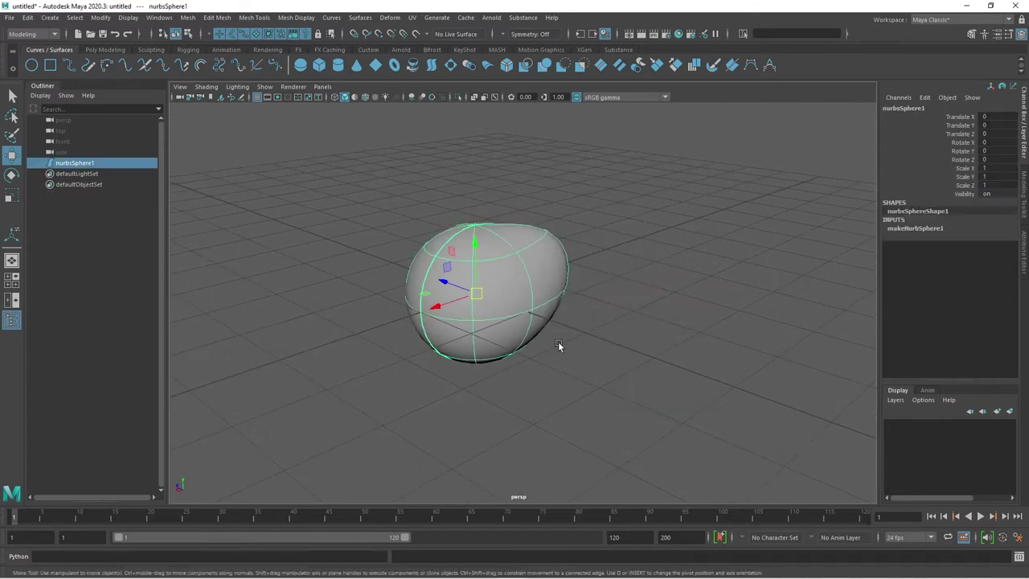
{"action": "key", "text": "Delete"}
{"action": "mouse_move", "coordinate": [499, 307]}
{"action": "left_mouse_down", "text": "alt"}
{"action": "mouse_move", "coordinate": [600, 303]}
{"action": "mouse_move", "coordinate": [614, 335]}
{"action": "mouse_move", "coordinate": [619, 325]}
{"action": "left_mouse_up", "text": "alt"}
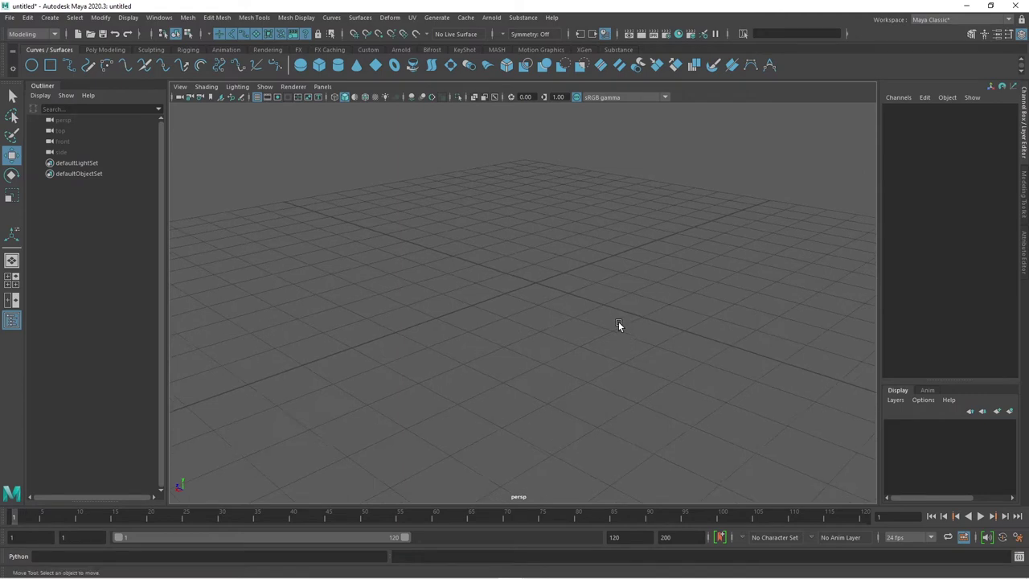
Create a new NURBS sphere, nurbsSphere1, at the grid origin and zoom in on it.
{"action": "left_click", "coordinate": [48, 18]}
{"action": "mouse_move", "coordinate": [80, 45]}
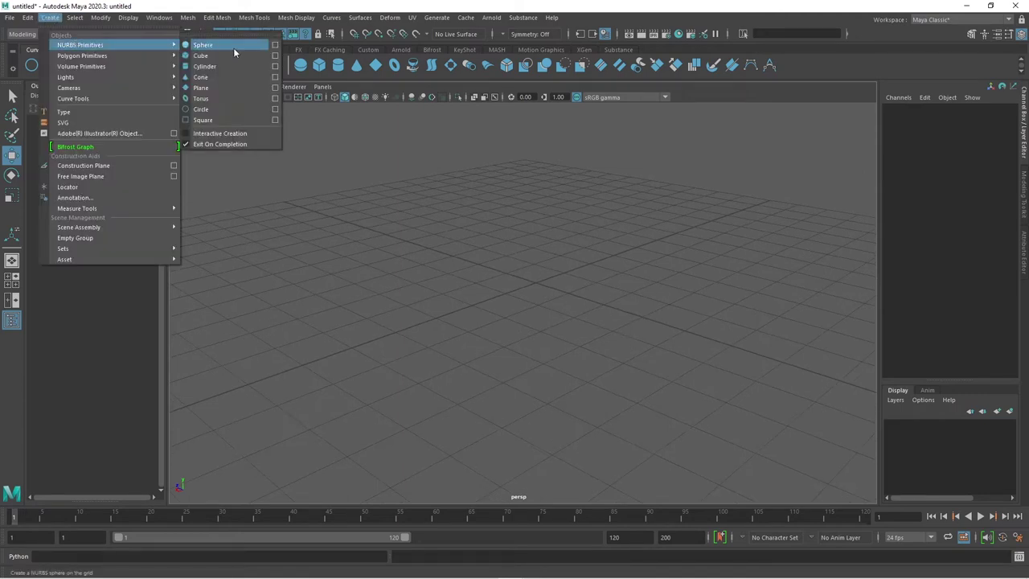
{"action": "left_click", "coordinate": [233, 47]}
{"action": "scroll", "coordinate": [572, 308], "scroll_direction": "up", "scroll_amount": 2}
{"action": "scroll", "coordinate": [609, 345], "scroll_direction": "up", "scroll_amount": 2}
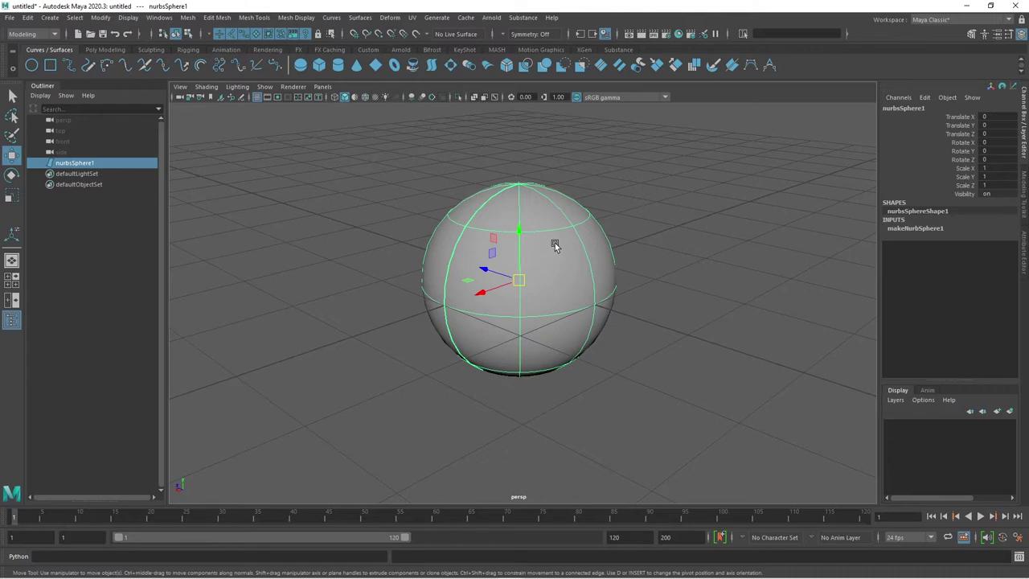
{"action": "scroll", "coordinate": [587, 231], "scroll_direction": "down", "scroll_amount": 3}
{"action": "scroll", "coordinate": [609, 261], "scroll_direction": "up", "scroll_amount": 5}
{"action": "scroll", "coordinate": [626, 277], "scroll_direction": "down", "scroll_amount": 2}
Clear the selection and bring up the File menu's Recent Files list.
{"action": "mouse_move", "coordinate": [626, 277]}
{"action": "left_mouse_down", "text": "alt"}
{"action": "mouse_move", "coordinate": [550, 255]}
{"action": "mouse_move", "coordinate": [568, 324]}
{"action": "mouse_move", "coordinate": [586, 308]}
{"action": "mouse_move", "coordinate": [577, 343]}
{"action": "left_mouse_up", "text": "alt"}
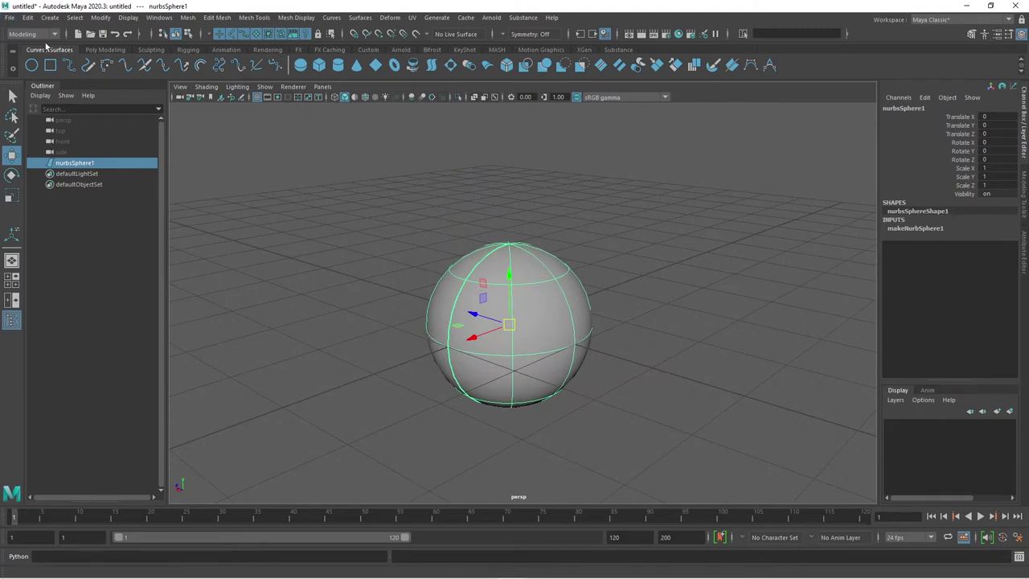
{"action": "left_click", "coordinate": [80, 225]}
{"action": "left_click", "coordinate": [8, 17]}
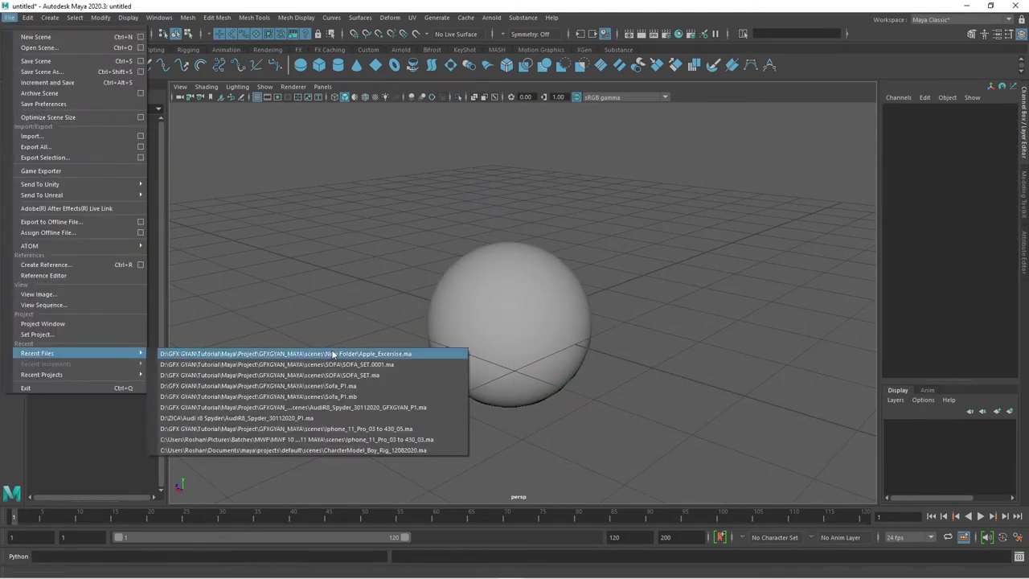
Open the recent scene Apple_Excersise.ma, discarding the unsaved scene.
{"action": "left_click", "coordinate": [331, 353]}
{"action": "left_click", "coordinate": [516, 298]}
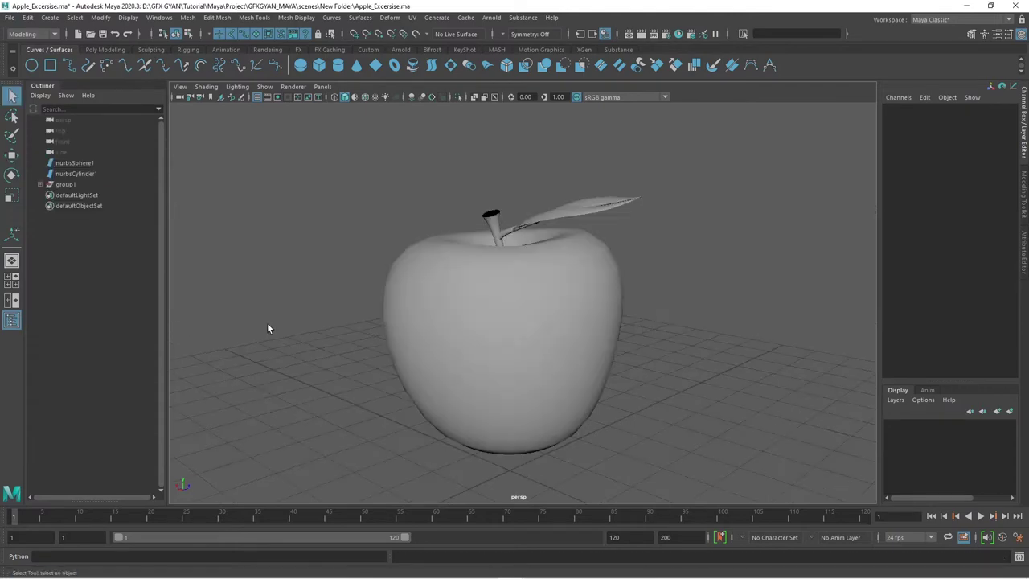
{"action": "mouse_move", "coordinate": [271, 327]}
{"action": "left_mouse_down", "text": "alt"}
{"action": "mouse_move", "coordinate": [650, 416]}
{"action": "mouse_move", "coordinate": [705, 395]}
{"action": "mouse_move", "coordinate": [721, 410]}
{"action": "mouse_move", "coordinate": [675, 340]}
{"action": "mouse_move", "coordinate": [519, 361]}
{"action": "mouse_move", "coordinate": [529, 390]}
{"action": "mouse_move", "coordinate": [652, 417]}
{"action": "mouse_move", "coordinate": [683, 378]}
{"action": "left_mouse_up", "text": "alt"}
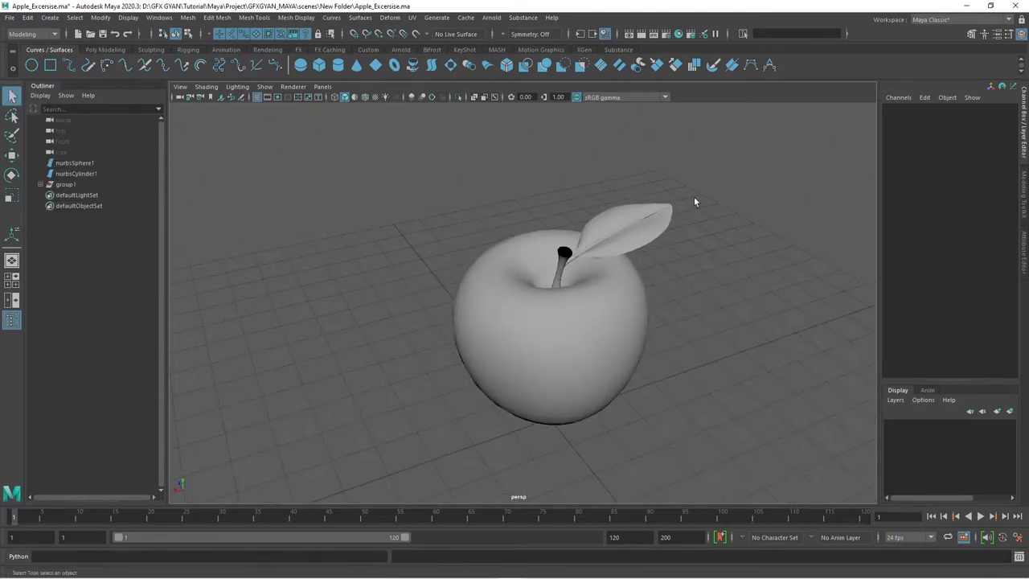
{"action": "mouse_move", "coordinate": [697, 158]}
{"action": "left_mouse_down"}
{"action": "mouse_move", "coordinate": [660, 237]}
{"action": "mouse_move", "coordinate": [667, 258]}
{"action": "left_mouse_up"}
Select the apple body and leaf together while orbiting to inspect the apple from above.
{"action": "mouse_move", "coordinate": [684, 382]}
{"action": "left_mouse_down", "text": "alt"}
{"action": "mouse_move", "coordinate": [701, 464]}
{"action": "mouse_move", "coordinate": [712, 349]}
{"action": "mouse_move", "coordinate": [667, 374]}
{"action": "mouse_move", "coordinate": [697, 402]}
{"action": "left_mouse_up", "text": "alt"}
{"action": "scroll", "coordinate": [701, 394], "scroll_direction": "up", "scroll_amount": 3}
{"action": "scroll", "coordinate": [645, 338], "scroll_direction": "down", "scroll_amount": 3}
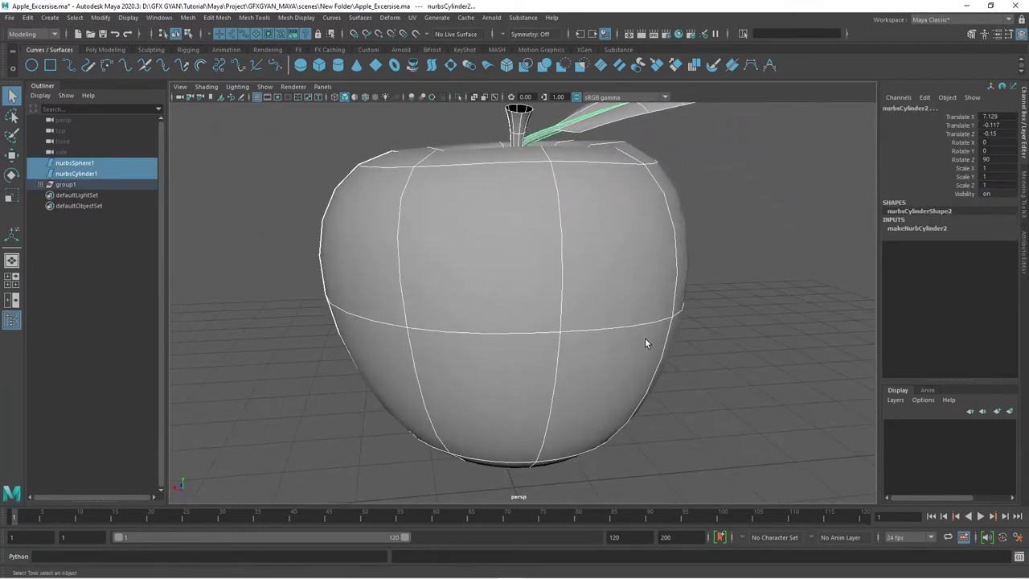
{"action": "left_click_drag", "start_coordinate": [645, 338], "coordinate": [648, 356], "text": "alt"}
{"action": "left_click", "coordinate": [786, 354]}
{"action": "mouse_move", "coordinate": [787, 353]}
{"action": "left_mouse_down", "text": "alt"}
{"action": "mouse_move", "coordinate": [747, 408]}
{"action": "mouse_move", "coordinate": [719, 333]}
{"action": "mouse_move", "coordinate": [735, 372]}
{"action": "mouse_move", "coordinate": [804, 360]}
{"action": "mouse_move", "coordinate": [728, 421]}
{"action": "mouse_move", "coordinate": [462, 366]}
{"action": "mouse_move", "coordinate": [648, 351]}
{"action": "mouse_move", "coordinate": [614, 363]}
{"action": "mouse_move", "coordinate": [667, 377]}
{"action": "mouse_move", "coordinate": [696, 407]}
{"action": "left_mouse_up", "text": "alt"}
{"action": "scroll", "coordinate": [695, 407], "scroll_direction": "down", "scroll_amount": 3}
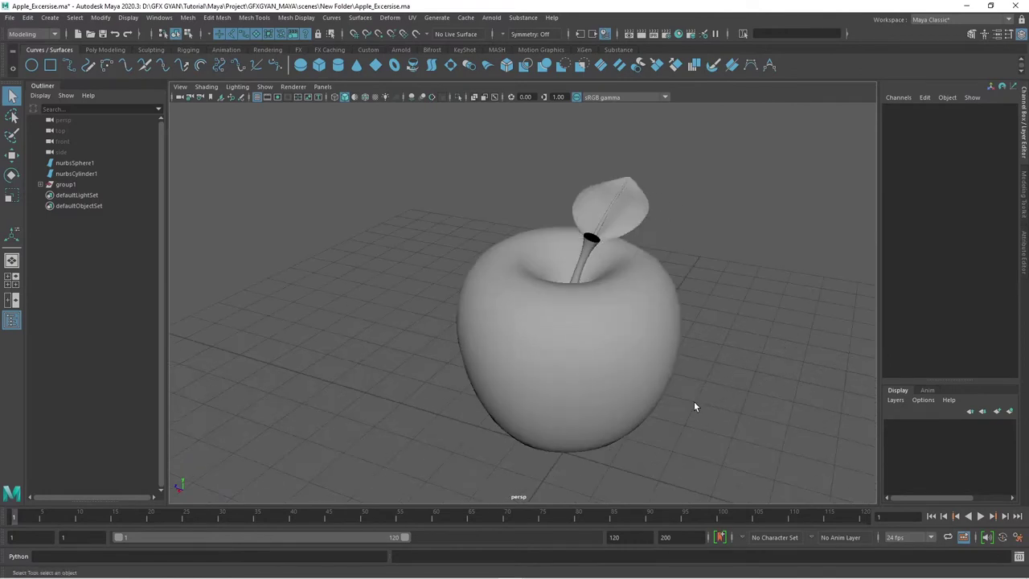
{"action": "scroll", "coordinate": [700, 406], "scroll_direction": "down", "scroll_amount": 2}
{"action": "left_click_drag", "start_coordinate": [637, 261], "coordinate": [423, 422]}
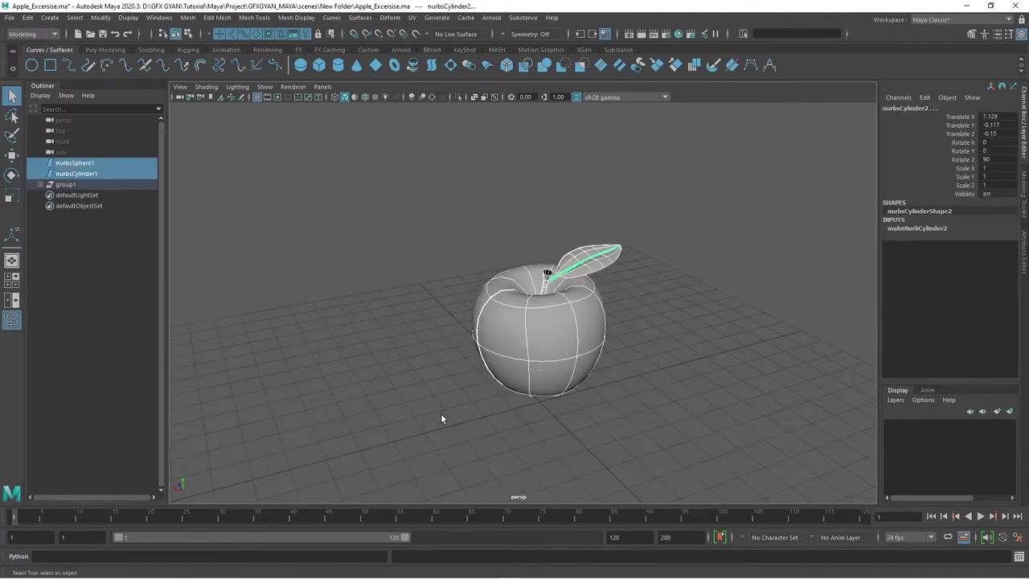
{"action": "scroll", "coordinate": [553, 377], "scroll_direction": "up", "scroll_amount": 3}
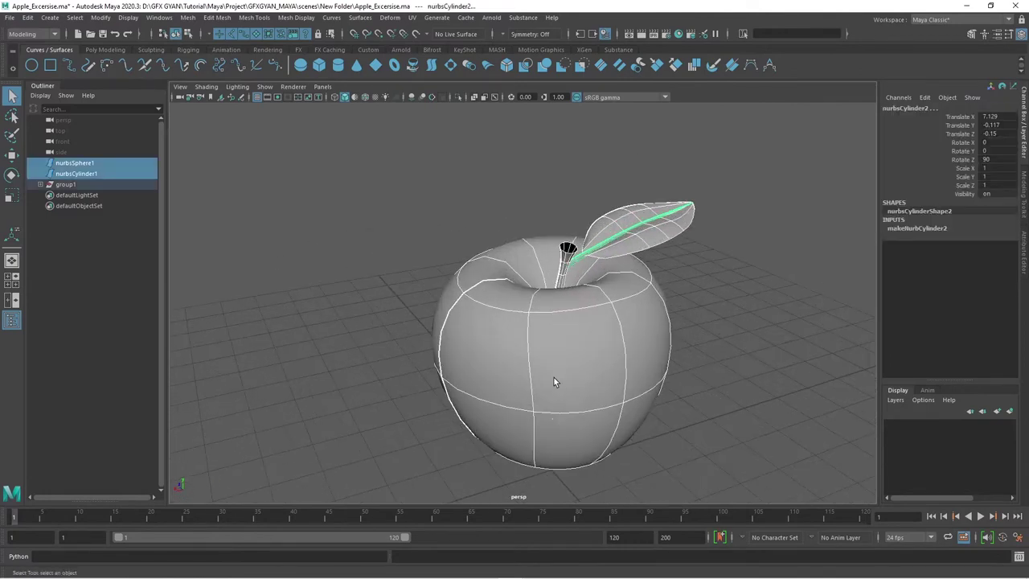
Select the body, stem and leaf individually, then all together, and orbit around the apple.
{"action": "left_click", "coordinate": [558, 314]}
{"action": "left_click", "coordinate": [565, 261]}
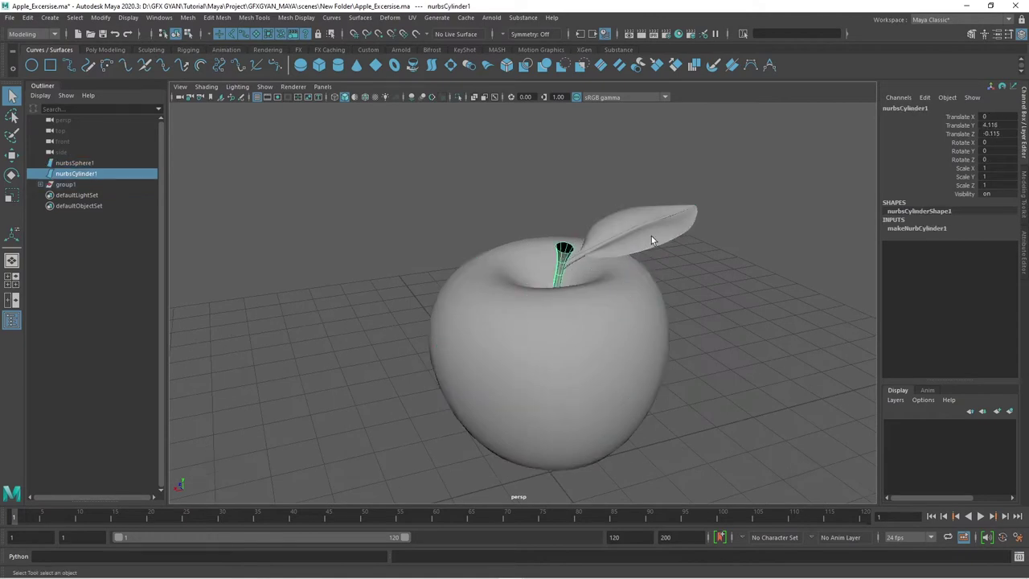
{"action": "left_click", "coordinate": [633, 225]}
{"action": "left_click", "coordinate": [691, 333]}
{"action": "scroll", "coordinate": [703, 355], "scroll_direction": "down", "scroll_amount": 3}
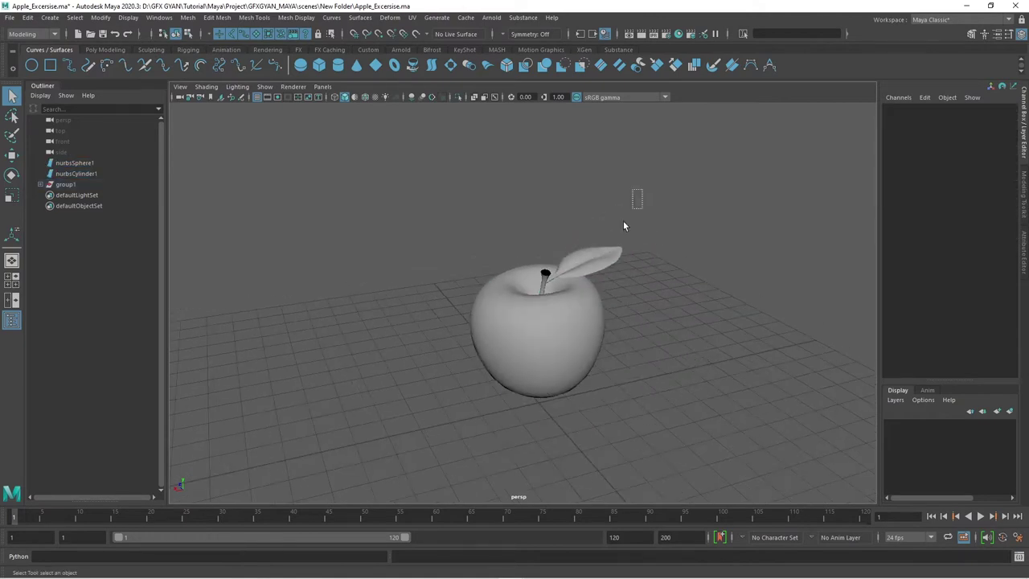
{"action": "mouse_move", "coordinate": [623, 226]}
{"action": "left_mouse_down"}
{"action": "mouse_move", "coordinate": [592, 403]}
{"action": "mouse_move", "coordinate": [620, 425]}
{"action": "left_mouse_up"}
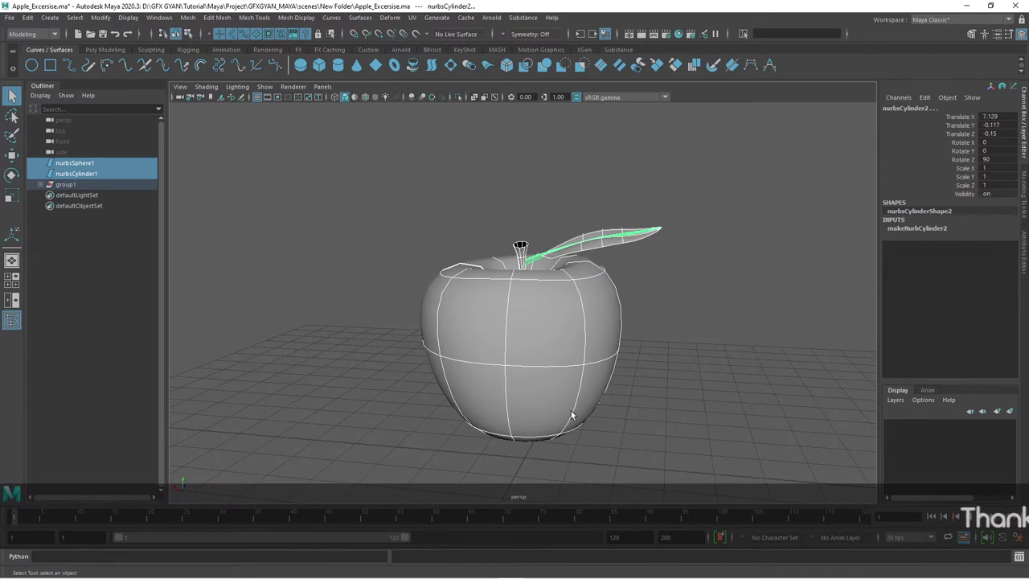
{"action": "mouse_move", "coordinate": [571, 414]}
{"action": "left_mouse_down", "text": "alt"}
{"action": "mouse_move", "coordinate": [649, 475]}
{"action": "mouse_move", "coordinate": [633, 410]}
{"action": "left_mouse_up", "text": "alt"}
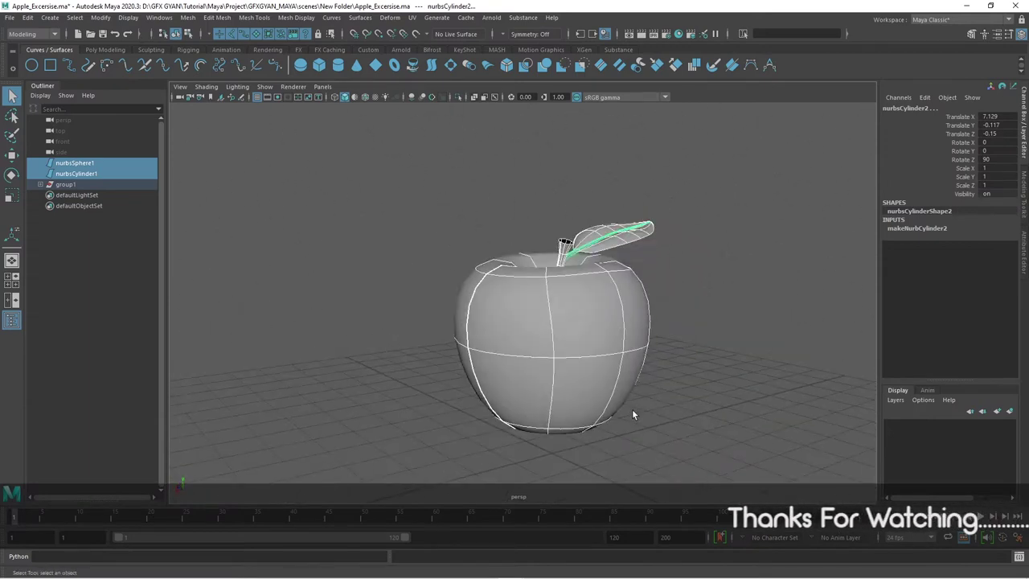
{"action": "mouse_move", "coordinate": [647, 409]}
{"action": "middle_mouse_down", "text": "alt"}
{"action": "mouse_move", "coordinate": [659, 432]}
{"action": "mouse_move", "coordinate": [636, 423]}
{"action": "middle_mouse_up", "text": "alt"}
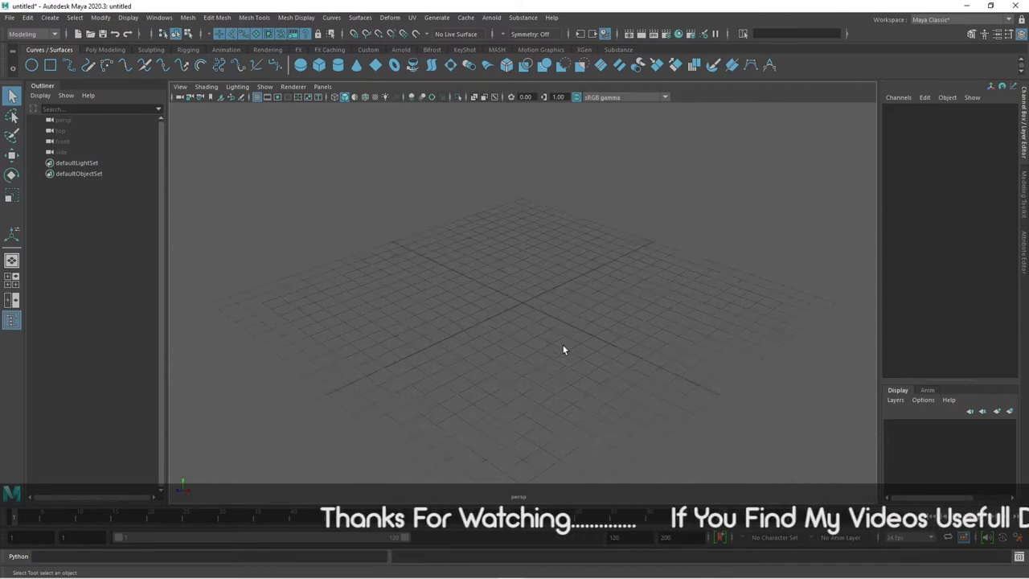
{"action": "mouse_move", "coordinate": [563, 349]}
{"action": "left_mouse_down", "text": "alt"}
{"action": "mouse_move", "coordinate": [583, 285]}
{"action": "mouse_move", "coordinate": [583, 325]}
{"action": "left_mouse_up", "text": "alt"}
{"action": "middle_click_drag", "start_coordinate": [584, 324], "coordinate": [594, 341], "text": "alt"}
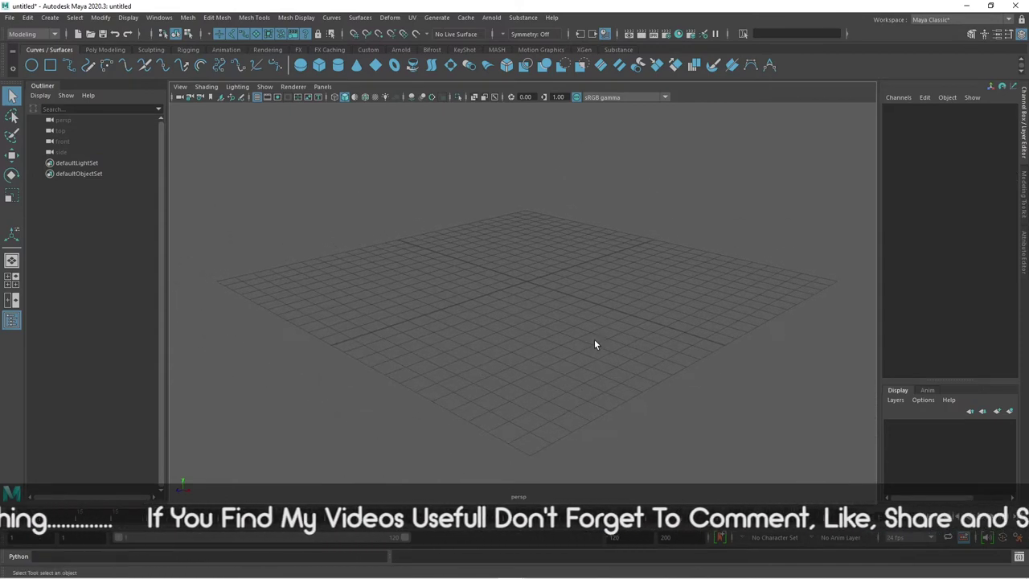
Create a new NURBS sphere and expand its construction attributes in the Channel Box.
{"action": "left_click", "coordinate": [49, 18]}
{"action": "mouse_move", "coordinate": [80, 45]}
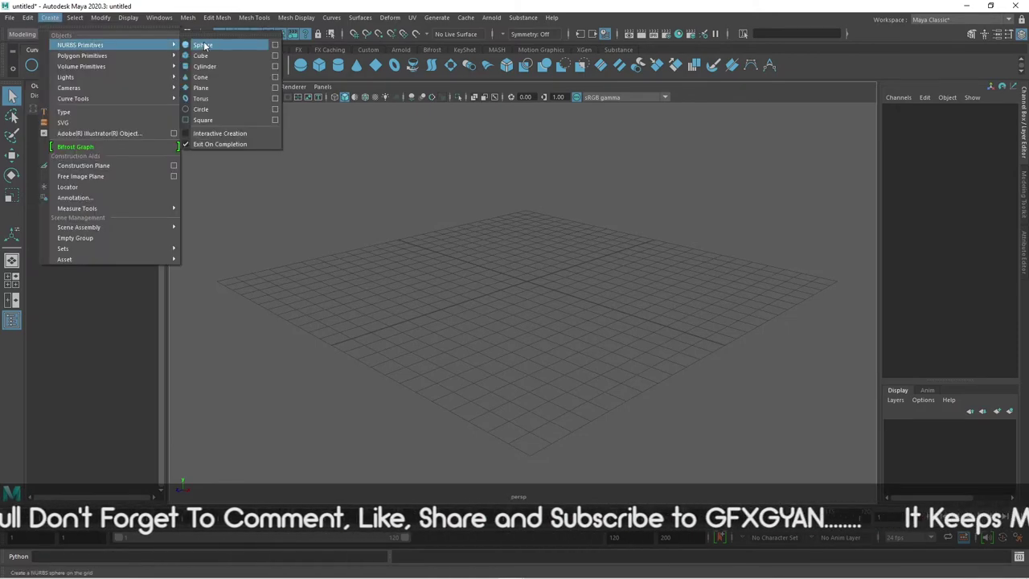
{"action": "left_click", "coordinate": [203, 41]}
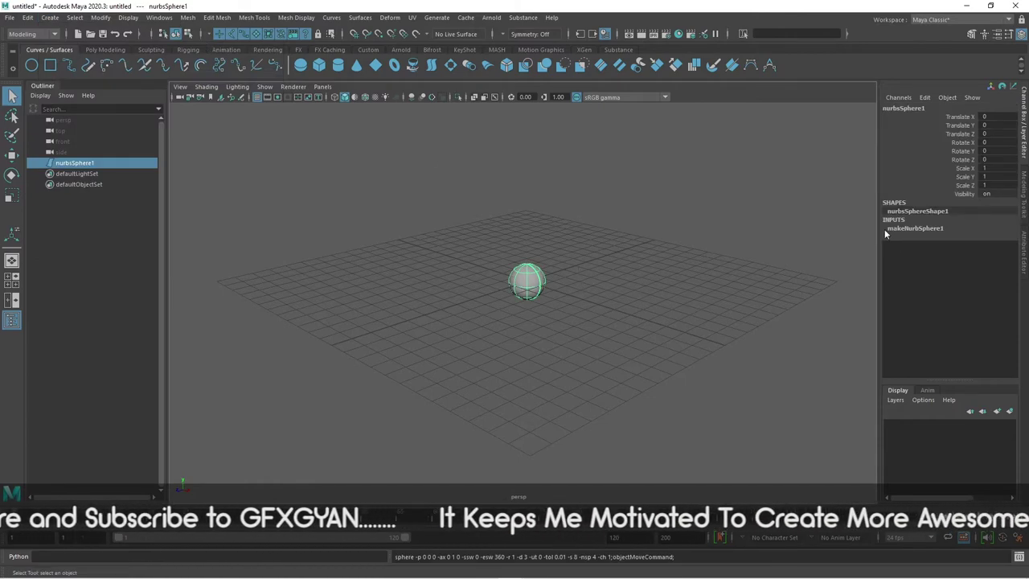
{"action": "left_click", "coordinate": [909, 229]}
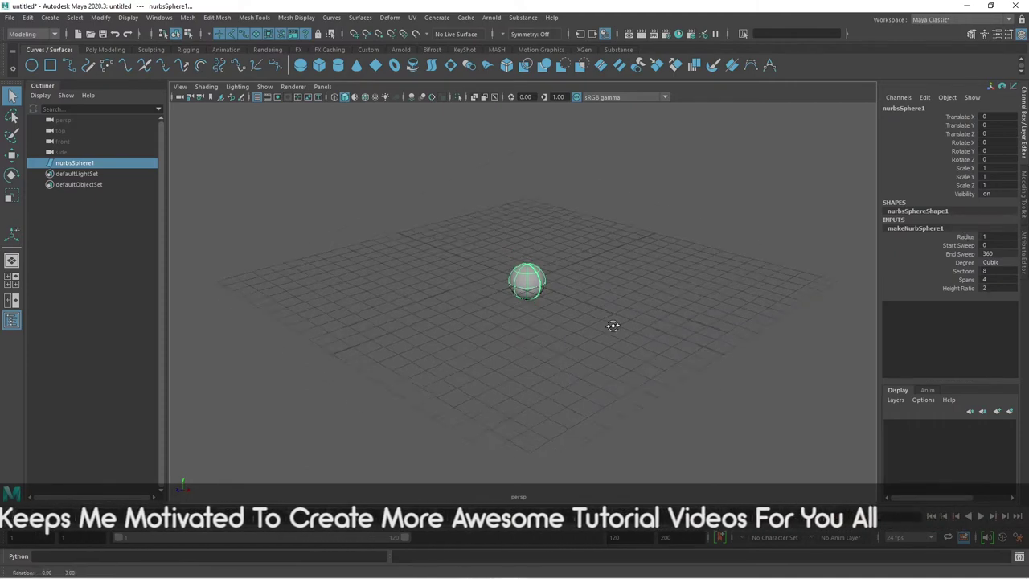
{"action": "left_click_drag", "start_coordinate": [611, 321], "coordinate": [624, 332], "text": "alt"}
Set the sphere's Radius to 3.07 and Start Sweep to 93.985 to open a wedge.
{"action": "left_click", "coordinate": [965, 237]}
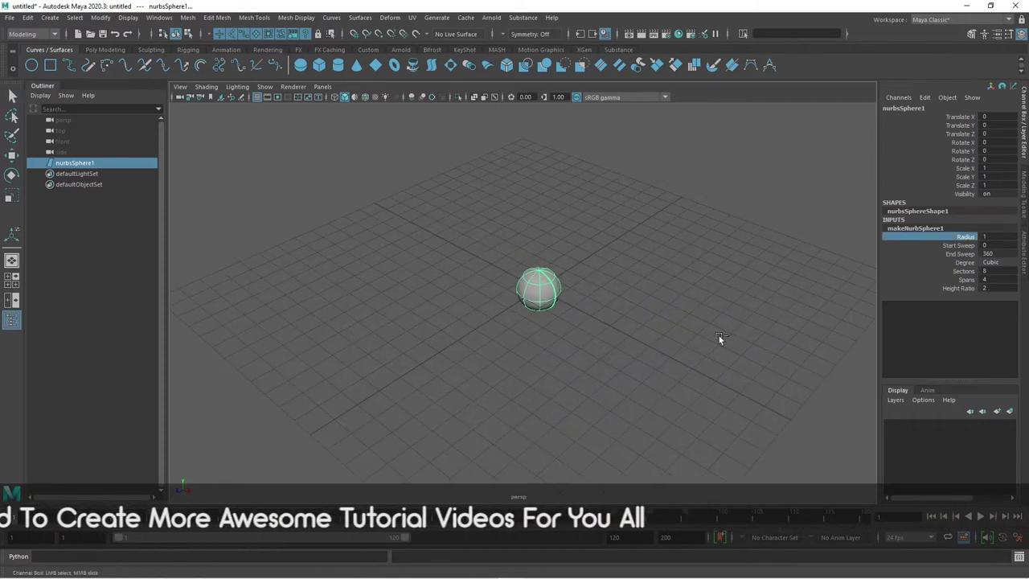
{"action": "middle_click_drag", "start_coordinate": [719, 335], "coordinate": [829, 349]}
{"action": "left_click", "coordinate": [956, 245]}
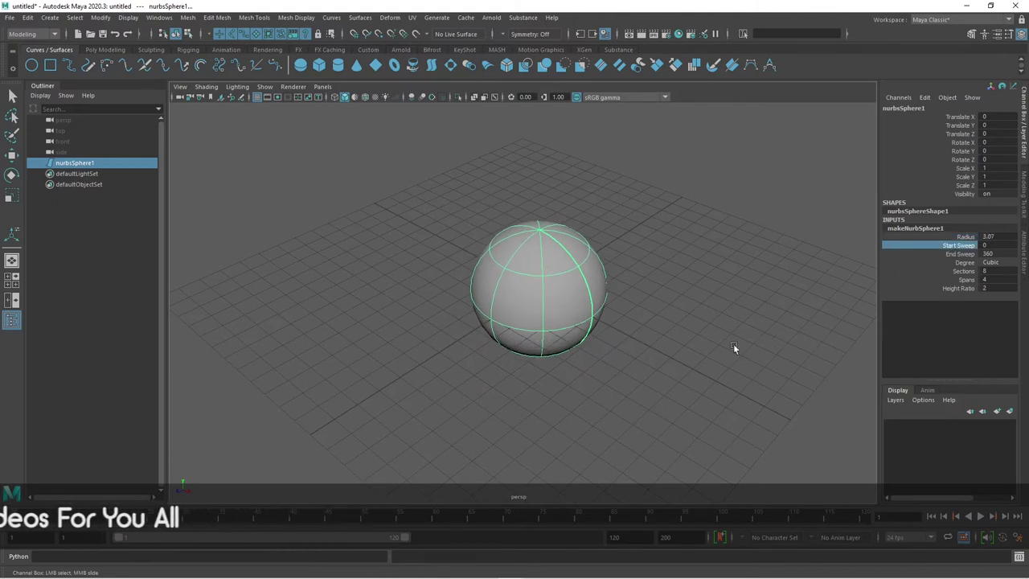
{"action": "mouse_move", "coordinate": [650, 362]}
{"action": "middle_mouse_down"}
{"action": "mouse_move", "coordinate": [795, 358]}
{"action": "mouse_move", "coordinate": [648, 362]}
{"action": "mouse_move", "coordinate": [751, 404]}
{"action": "mouse_move", "coordinate": [496, 427]}
{"action": "mouse_move", "coordinate": [868, 427]}
{"action": "mouse_move", "coordinate": [730, 448]}
{"action": "mouse_move", "coordinate": [367, 453]}
{"action": "mouse_move", "coordinate": [539, 437]}
{"action": "mouse_move", "coordinate": [754, 446]}
{"action": "mouse_move", "coordinate": [536, 453]}
{"action": "mouse_move", "coordinate": [753, 453]}
{"action": "mouse_move", "coordinate": [724, 458]}
{"action": "middle_mouse_up"}
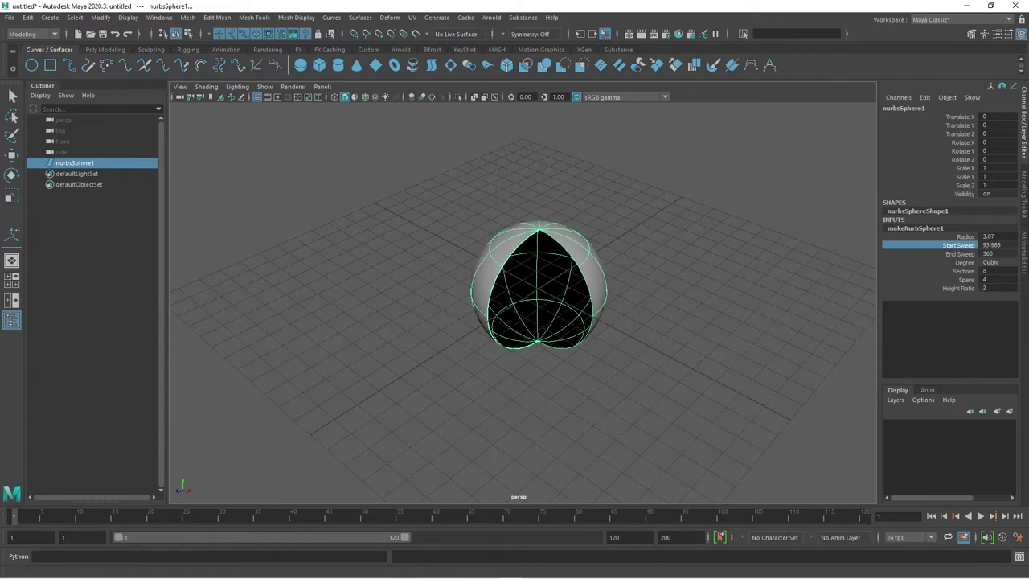
Undo the Start Sweep and radius edits, restoring a closed full sphere.
{"action": "key", "text": "ctrl+z"}
{"action": "left_click", "coordinate": [961, 254], "text": "shift"}
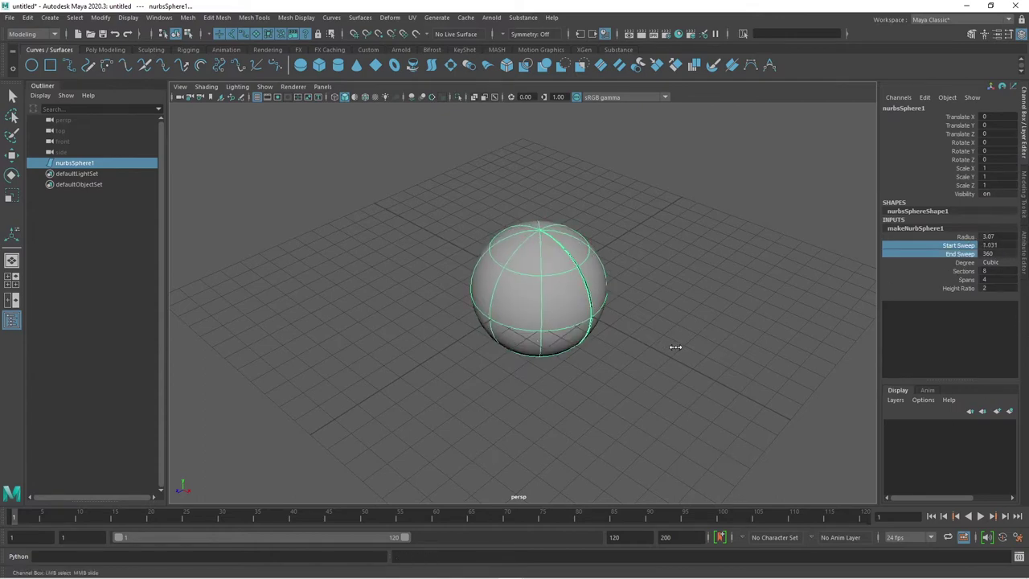
{"action": "key", "text": "ctrl+z"}
{"action": "key", "text": "ctrl+z"}
{"action": "key", "text": "ctrl+z"}
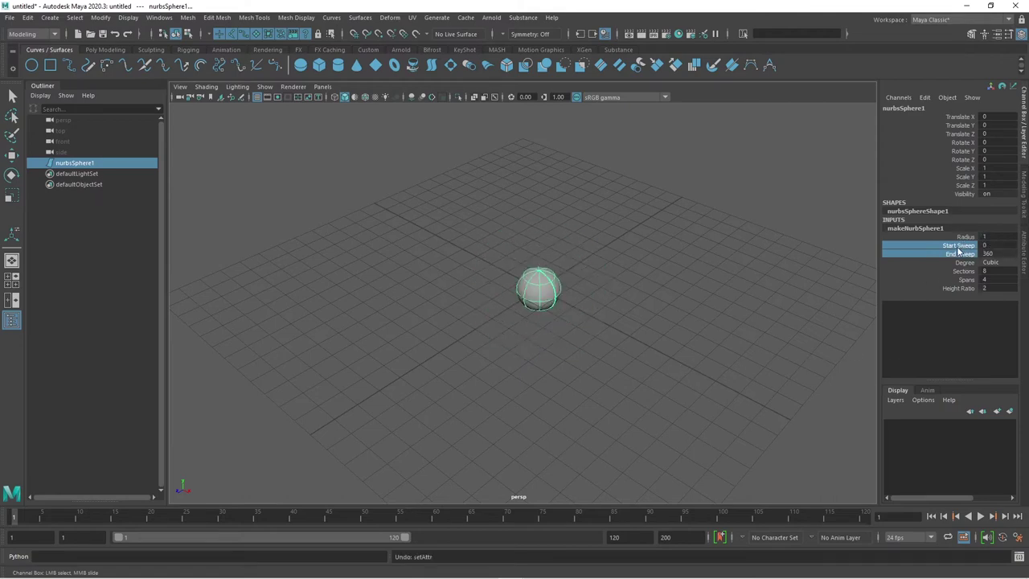
{"action": "key", "text": "ctrl+z"}
{"action": "key", "text": "ctrl+z"}
{"action": "key", "text": "ctrl+z"}
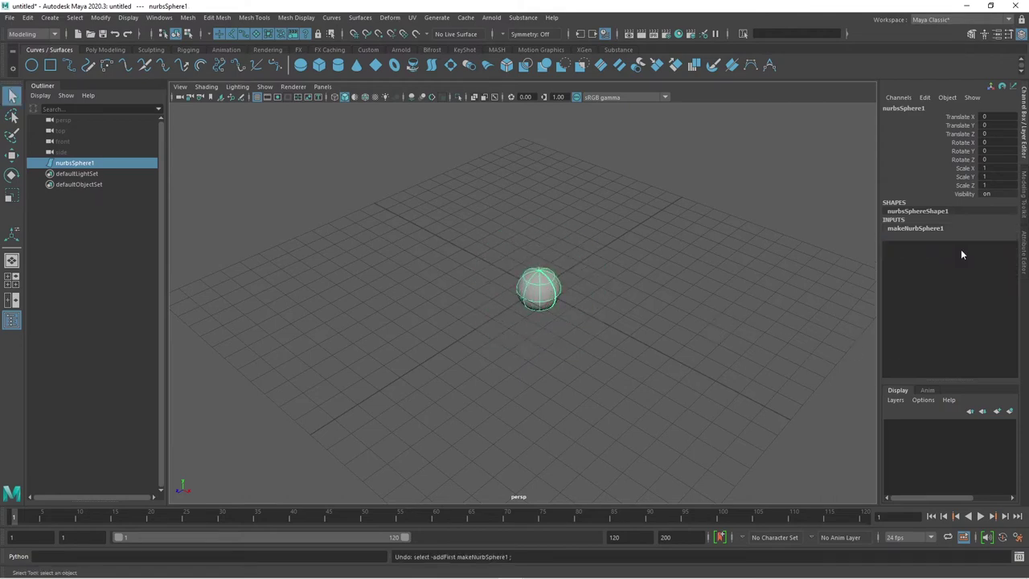
Set nurbsSphere1's Radius to 4.12.
{"action": "left_click", "coordinate": [911, 229]}
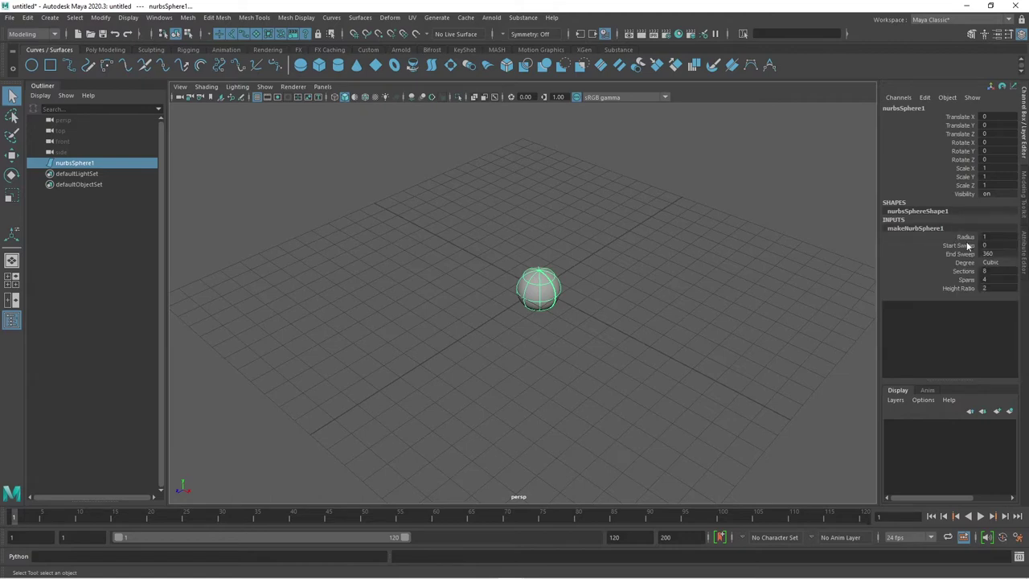
{"action": "left_click", "coordinate": [964, 236]}
{"action": "mouse_move", "coordinate": [646, 306]}
{"action": "middle_mouse_down"}
{"action": "mouse_move", "coordinate": [812, 327]}
{"action": "mouse_move", "coordinate": [863, 318]}
{"action": "middle_mouse_up"}
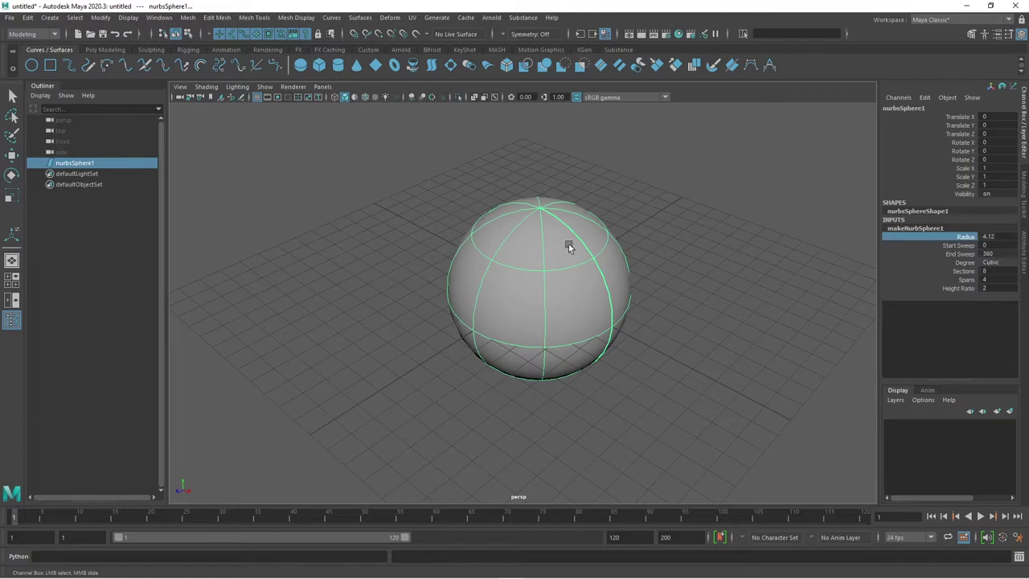
Preview the sphere with Linear surface degree, then set it back to Cubic.
{"action": "mouse_move", "coordinate": [620, 294]}
{"action": "left_mouse_down", "text": "alt"}
{"action": "mouse_move", "coordinate": [620, 378]}
{"action": "mouse_move", "coordinate": [620, 367]}
{"action": "left_mouse_up", "text": "alt"}
{"action": "scroll", "coordinate": [584, 198], "scroll_direction": "up", "scroll_amount": 5}
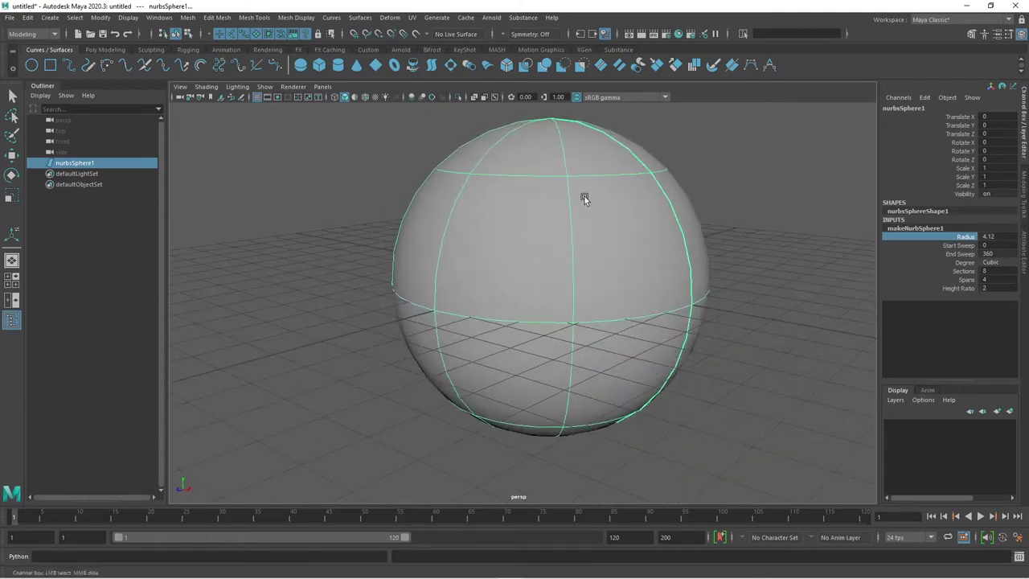
{"action": "scroll", "coordinate": [693, 354], "scroll_direction": "down", "scroll_amount": 3}
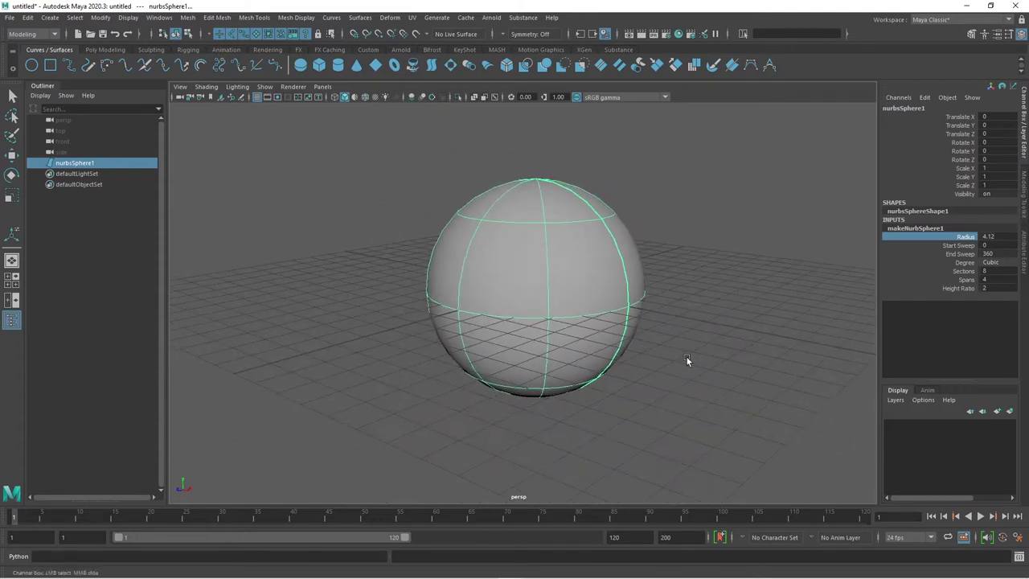
{"action": "left_click", "coordinate": [1001, 262]}
{"action": "left_click", "coordinate": [997, 271]}
{"action": "mouse_move", "coordinate": [756, 333]}
{"action": "left_mouse_down", "text": "alt"}
{"action": "mouse_move", "coordinate": [748, 402]}
{"action": "mouse_move", "coordinate": [738, 340]}
{"action": "left_mouse_up", "text": "alt"}
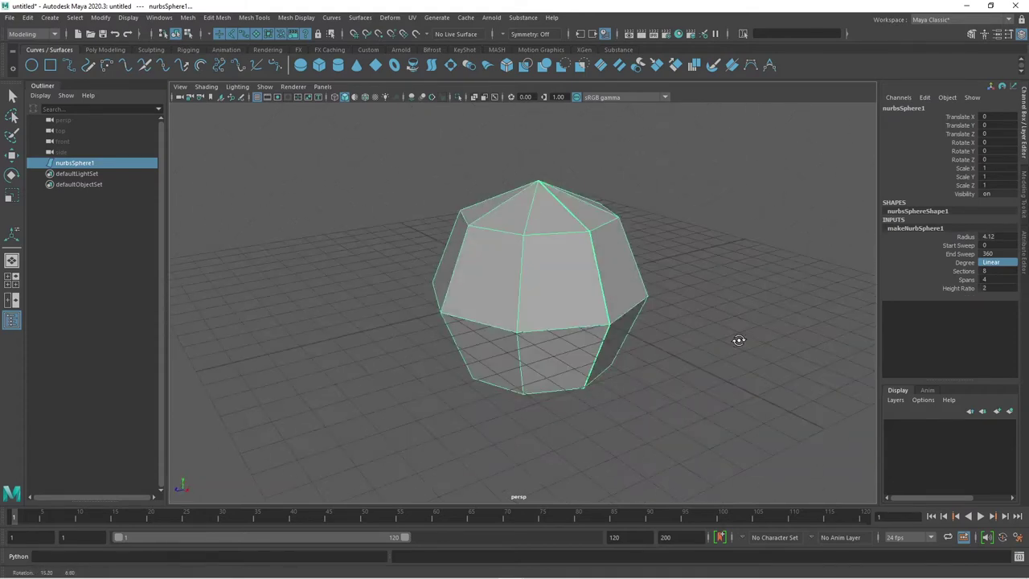
{"action": "left_click", "coordinate": [1009, 263]}
{"action": "left_click", "coordinate": [996, 283]}
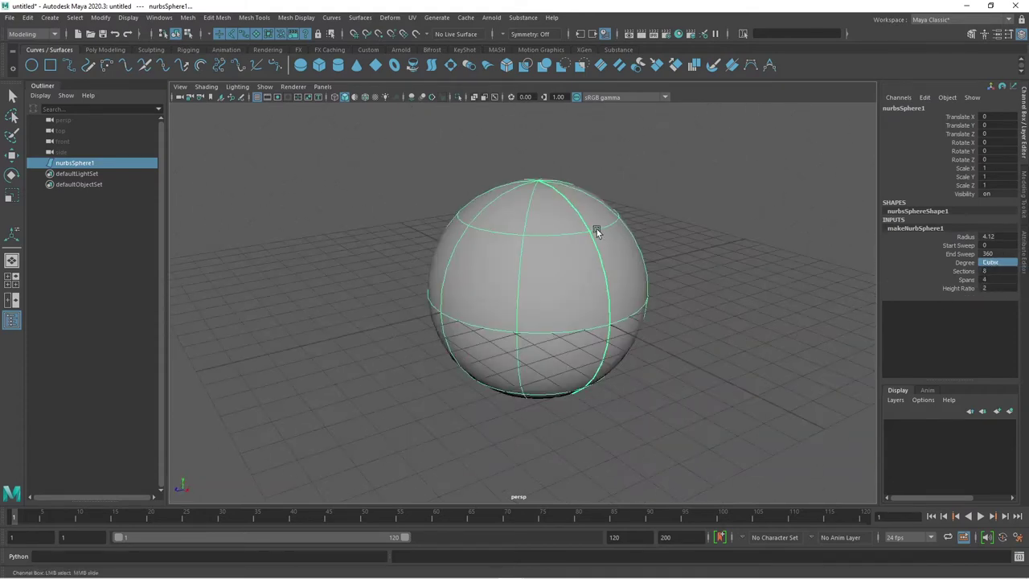
{"action": "mouse_move", "coordinate": [596, 232]}
{"action": "left_mouse_down", "text": "alt"}
{"action": "mouse_move", "coordinate": [644, 375]}
{"action": "mouse_move", "coordinate": [651, 282]}
{"action": "left_mouse_up", "text": "alt"}
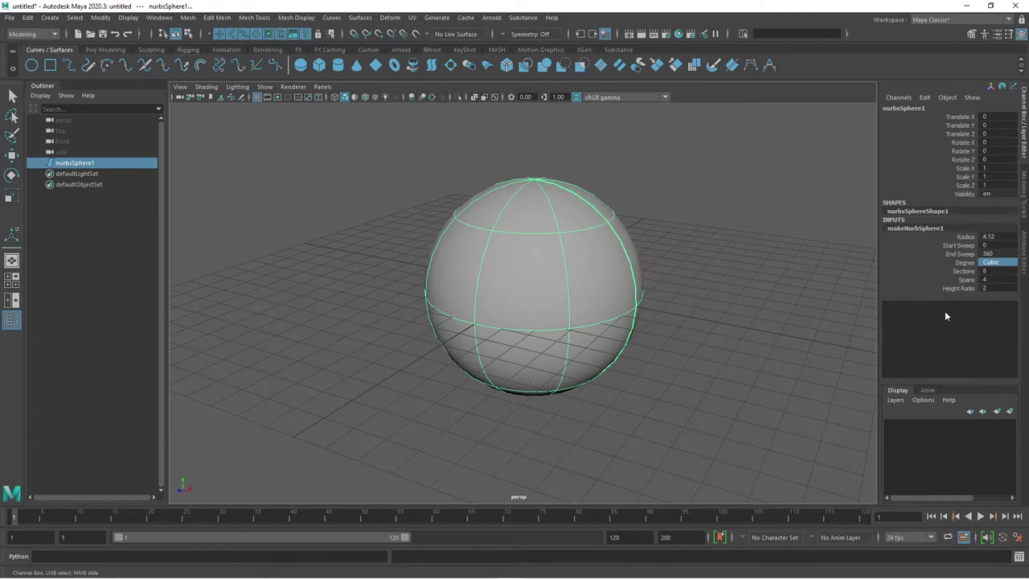
Adjust the sphere's Sections and raise its Spans from 4 to 8.
{"action": "left_click", "coordinate": [962, 272]}
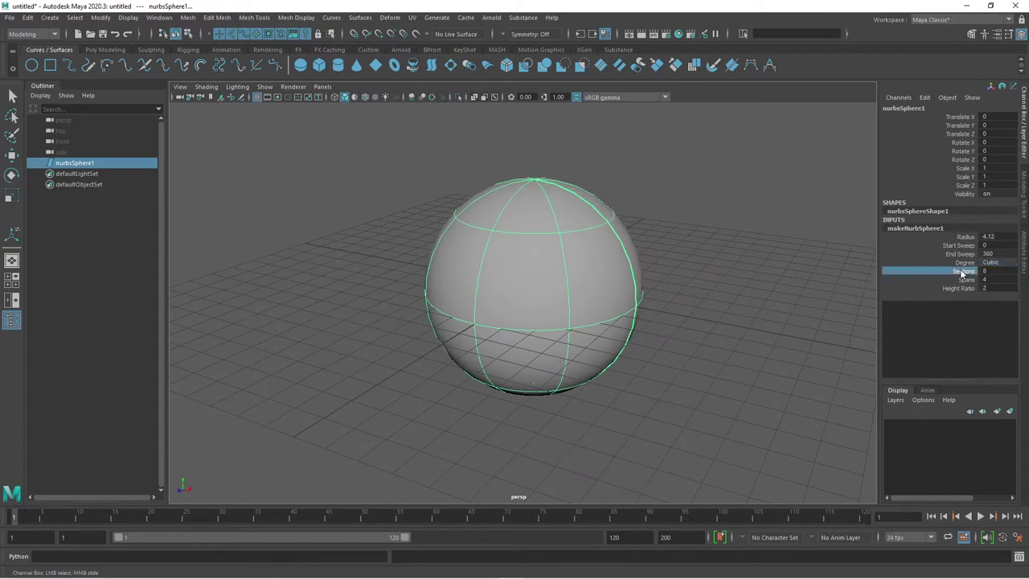
{"action": "mouse_move", "coordinate": [702, 332]}
{"action": "middle_mouse_down"}
{"action": "mouse_move", "coordinate": [724, 328]}
{"action": "mouse_move", "coordinate": [703, 327]}
{"action": "middle_mouse_up"}
{"action": "left_click_drag", "start_coordinate": [769, 326], "coordinate": [734, 348], "text": "alt"}
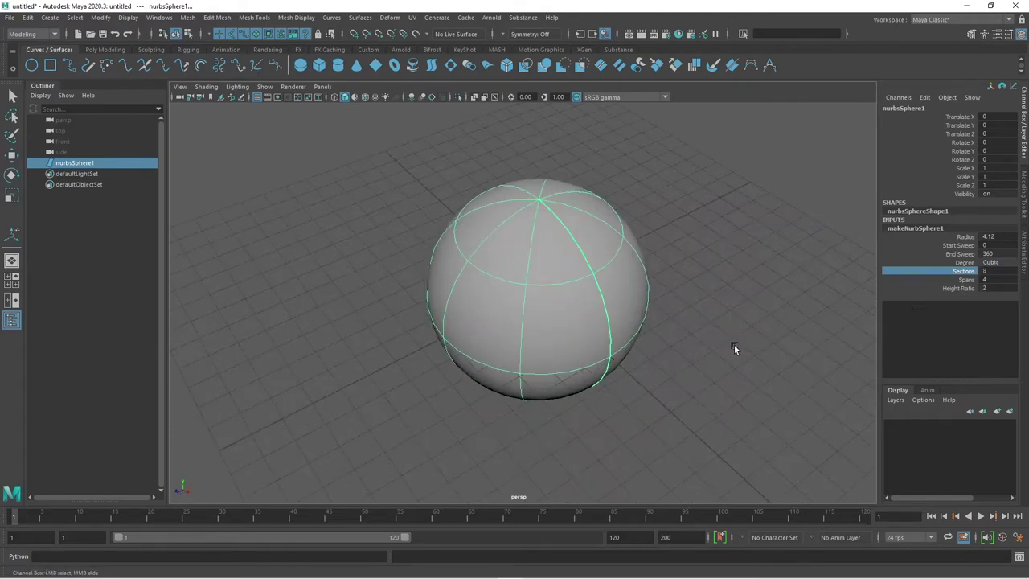
{"action": "left_click", "coordinate": [966, 281]}
{"action": "right_click_drag", "start_coordinate": [593, 317], "coordinate": [605, 328], "text": "alt"}
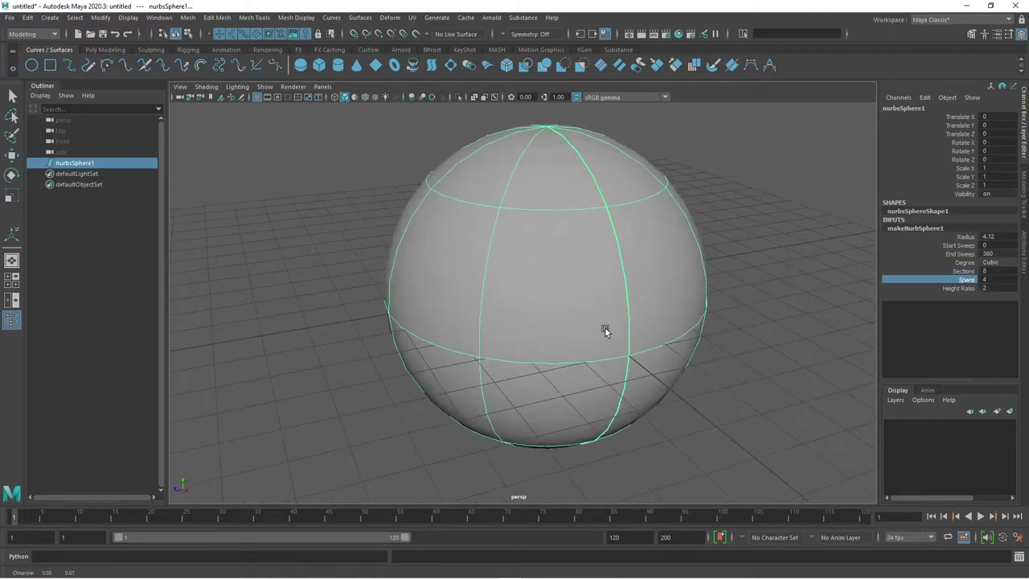
{"action": "mouse_move", "coordinate": [621, 361]}
{"action": "left_mouse_down", "text": "alt"}
{"action": "mouse_move", "coordinate": [661, 352]}
{"action": "mouse_move", "coordinate": [681, 292]}
{"action": "left_mouse_up", "text": "alt"}
{"action": "left_click_drag", "start_coordinate": [455, 161], "coordinate": [666, 281], "text": "alt"}
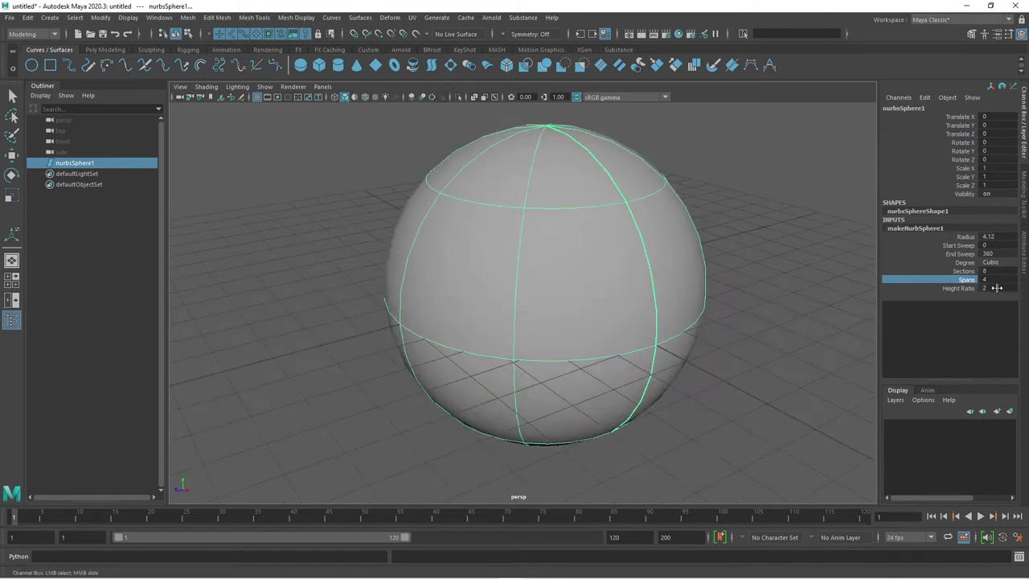
{"action": "mouse_move", "coordinate": [706, 371]}
{"action": "middle_mouse_down"}
{"action": "mouse_move", "coordinate": [729, 370]}
{"action": "mouse_move", "coordinate": [716, 367]}
{"action": "mouse_move", "coordinate": [736, 364]}
{"action": "mouse_move", "coordinate": [728, 361]}
{"action": "middle_mouse_up"}
Orbit, zoom and pan around the 8-span sphere to inspect its new latitude lines.
{"action": "mouse_move", "coordinate": [730, 376]}
{"action": "left_mouse_down", "text": "alt"}
{"action": "mouse_move", "coordinate": [726, 427]}
{"action": "mouse_move", "coordinate": [712, 346]}
{"action": "mouse_move", "coordinate": [725, 361]}
{"action": "mouse_move", "coordinate": [677, 361]}
{"action": "mouse_move", "coordinate": [659, 379]}
{"action": "mouse_move", "coordinate": [670, 422]}
{"action": "left_mouse_up", "text": "alt"}
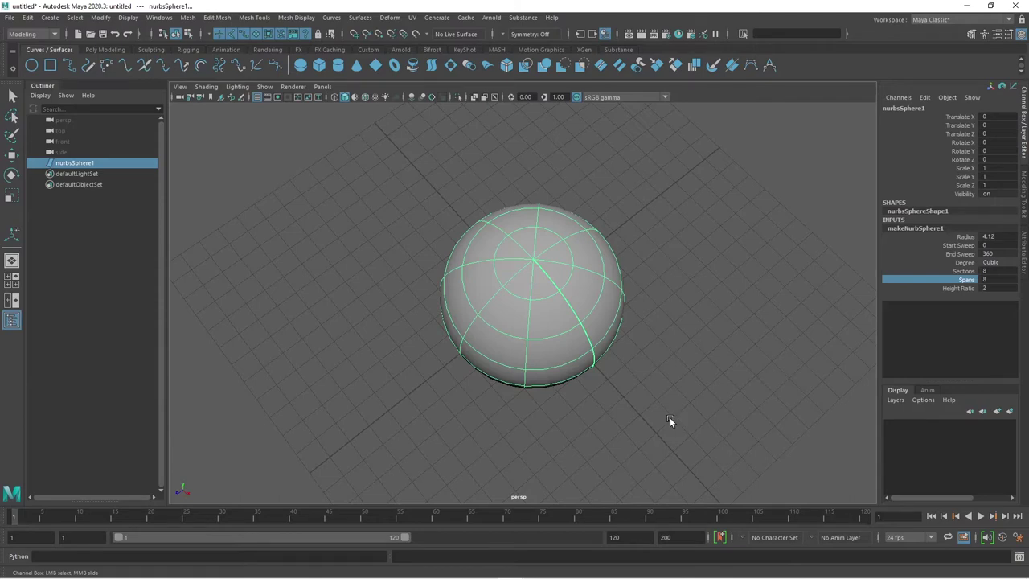
{"action": "scroll", "coordinate": [692, 406], "scroll_direction": "up", "scroll_amount": 2}
{"action": "scroll", "coordinate": [692, 406], "scroll_direction": "up", "scroll_amount": 3}
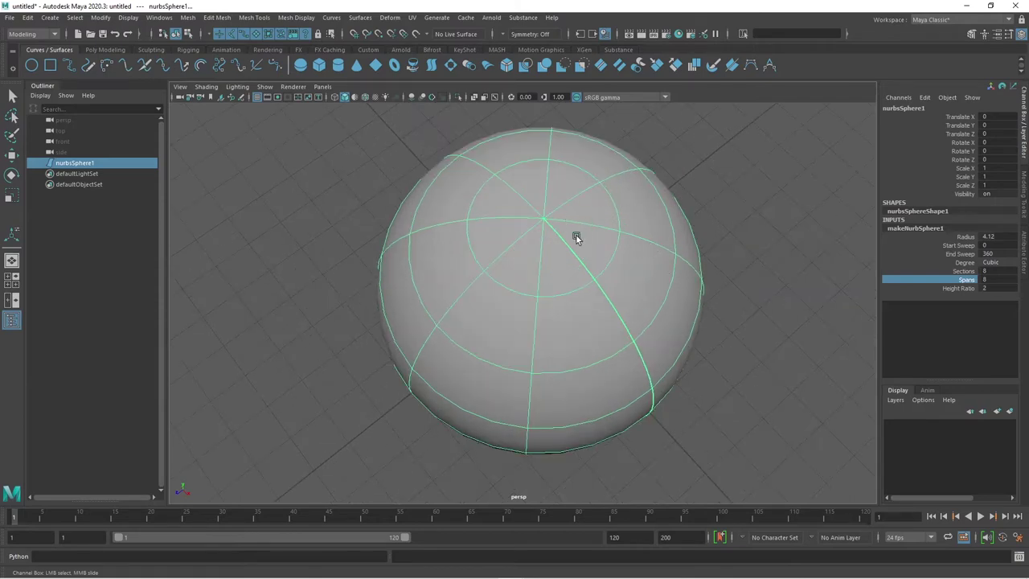
{"action": "mouse_move", "coordinate": [576, 234]}
{"action": "left_mouse_down", "text": "alt"}
{"action": "mouse_move", "coordinate": [684, 301]}
{"action": "mouse_move", "coordinate": [700, 368]}
{"action": "left_mouse_up", "text": "alt"}
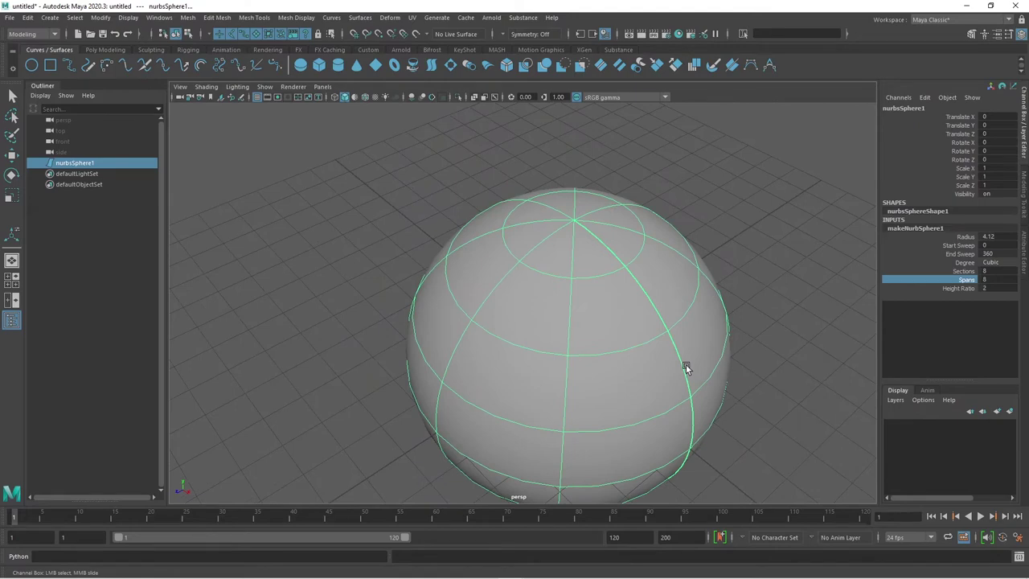
{"action": "scroll", "coordinate": [688, 364], "scroll_direction": "down", "scroll_amount": 2}
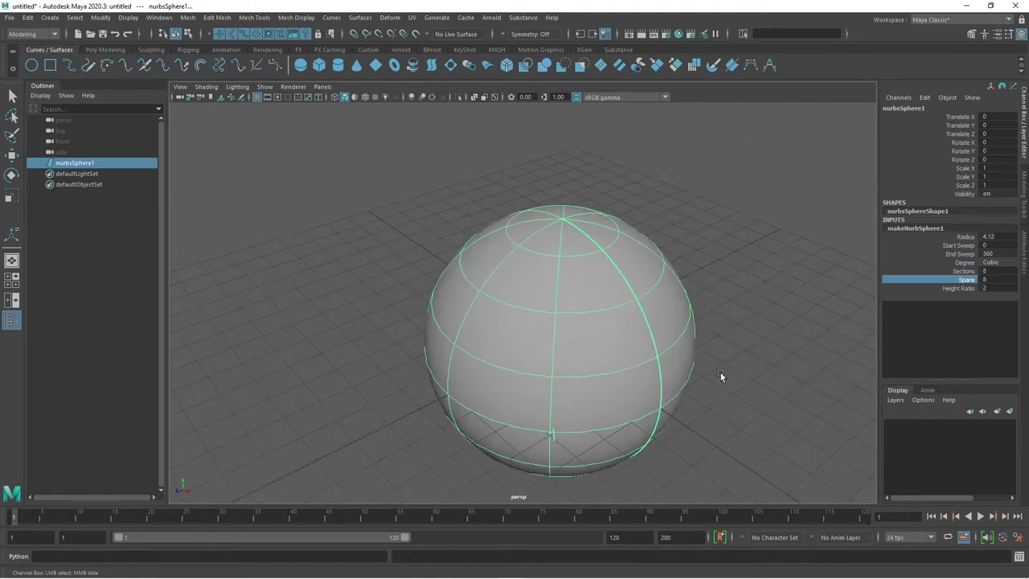
{"action": "scroll", "coordinate": [720, 372], "scroll_direction": "up", "scroll_amount": 2}
{"action": "mouse_move", "coordinate": [726, 375]}
{"action": "left_mouse_down", "text": "alt"}
{"action": "mouse_move", "coordinate": [710, 344]}
{"action": "mouse_move", "coordinate": [704, 379]}
{"action": "left_mouse_up", "text": "alt"}
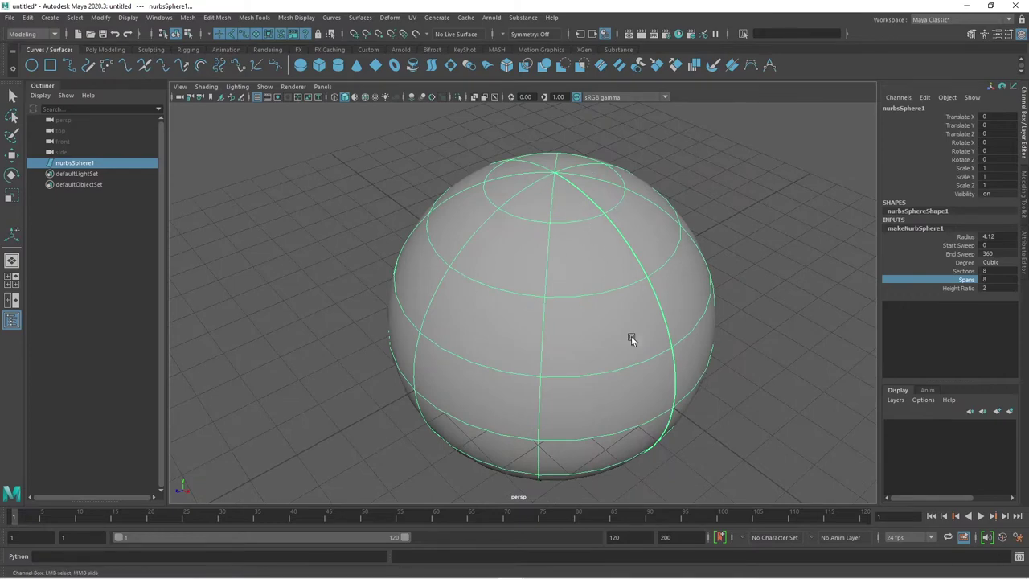
{"action": "left_click_drag", "start_coordinate": [631, 336], "coordinate": [561, 204], "text": "alt"}
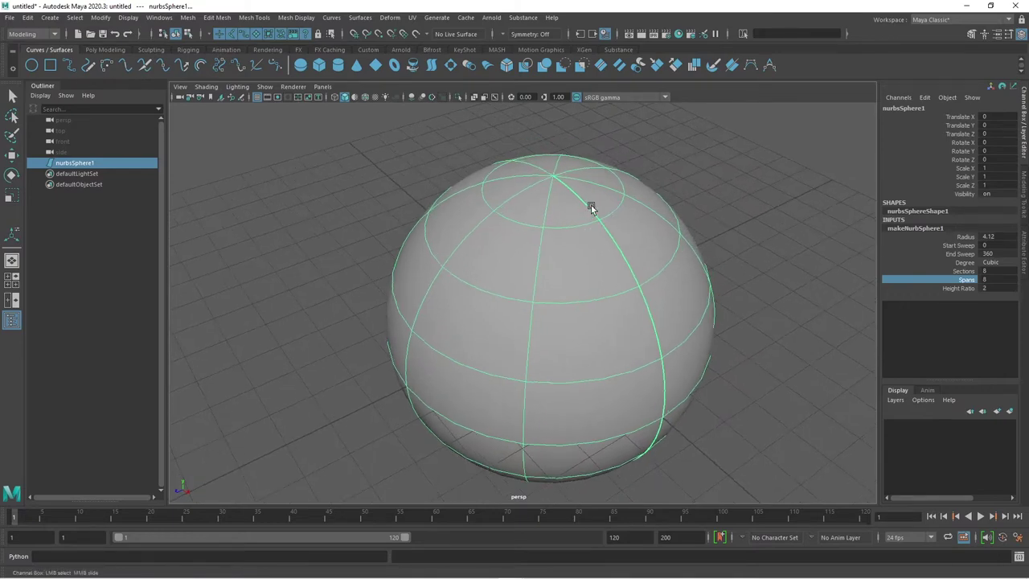
{"action": "middle_click_drag", "start_coordinate": [685, 289], "coordinate": [638, 287], "text": "alt"}
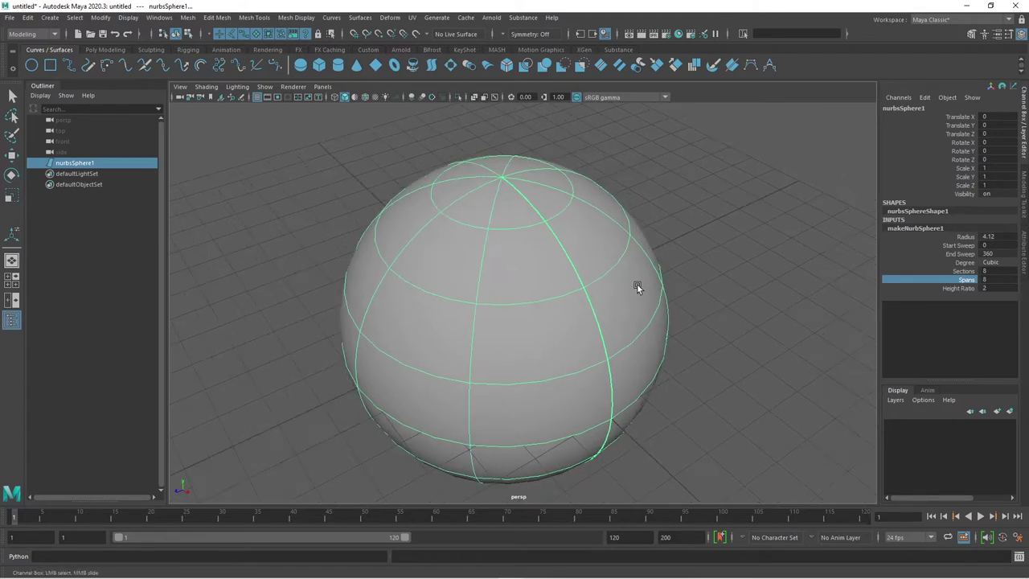
Switch nurbsSphere1 to Control Vertex mode and pick an upper CV with the Move tool.
{"action": "right_click", "coordinate": [593, 235]}
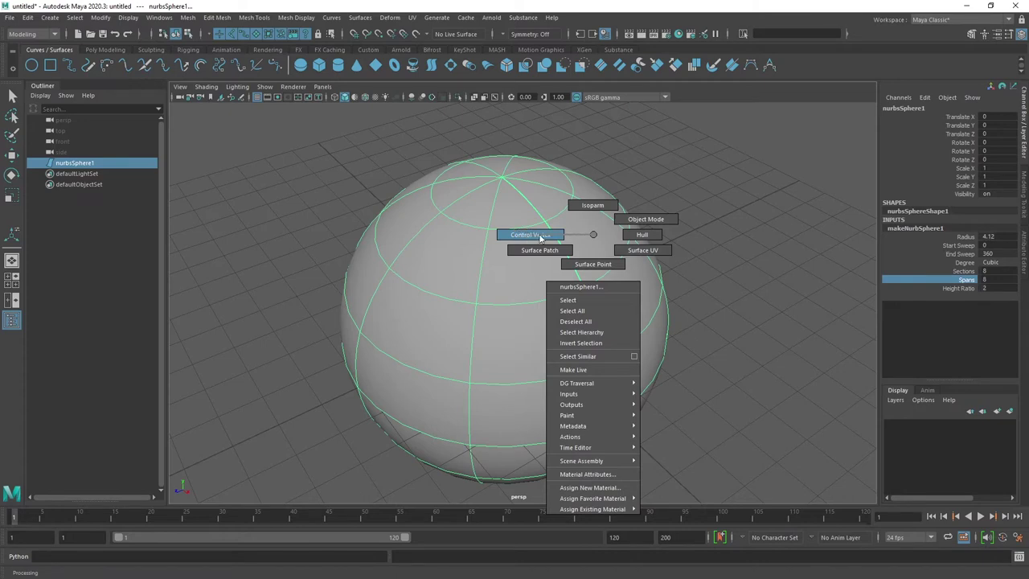
{"action": "right_click_drag", "start_coordinate": [540, 237], "coordinate": [540, 237]}
{"action": "mouse_move", "coordinate": [793, 230]}
{"action": "left_mouse_down", "text": "alt"}
{"action": "mouse_move", "coordinate": [743, 393]}
{"action": "mouse_move", "coordinate": [745, 445]}
{"action": "mouse_move", "coordinate": [769, 200]}
{"action": "mouse_move", "coordinate": [774, 253]}
{"action": "left_mouse_up", "text": "alt"}
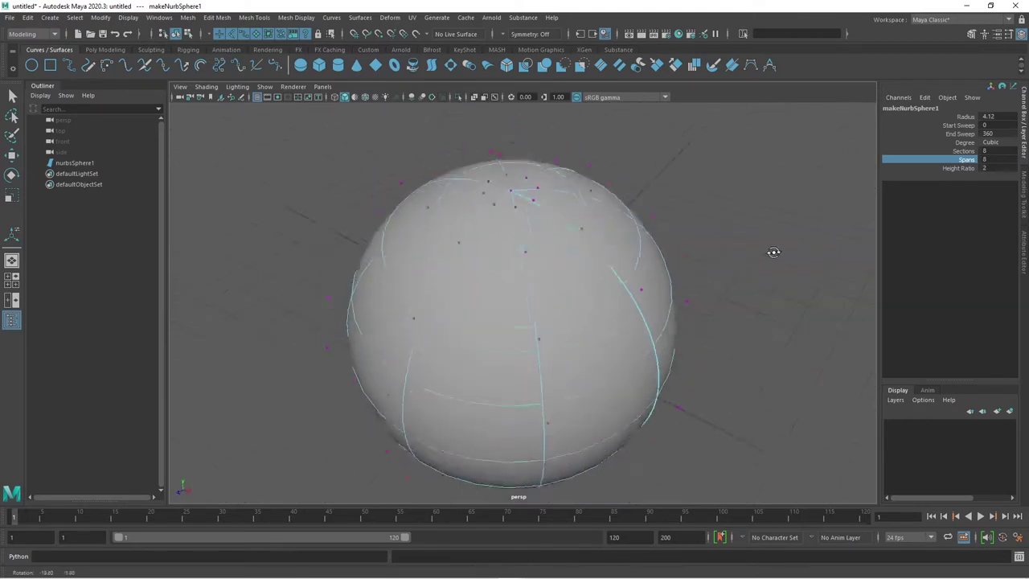
{"action": "scroll", "coordinate": [562, 217], "scroll_direction": "up", "scroll_amount": 2}
{"action": "scroll", "coordinate": [565, 211], "scroll_direction": "up", "scroll_amount": 2}
{"action": "scroll", "coordinate": [544, 188], "scroll_direction": "down", "scroll_amount": 3}
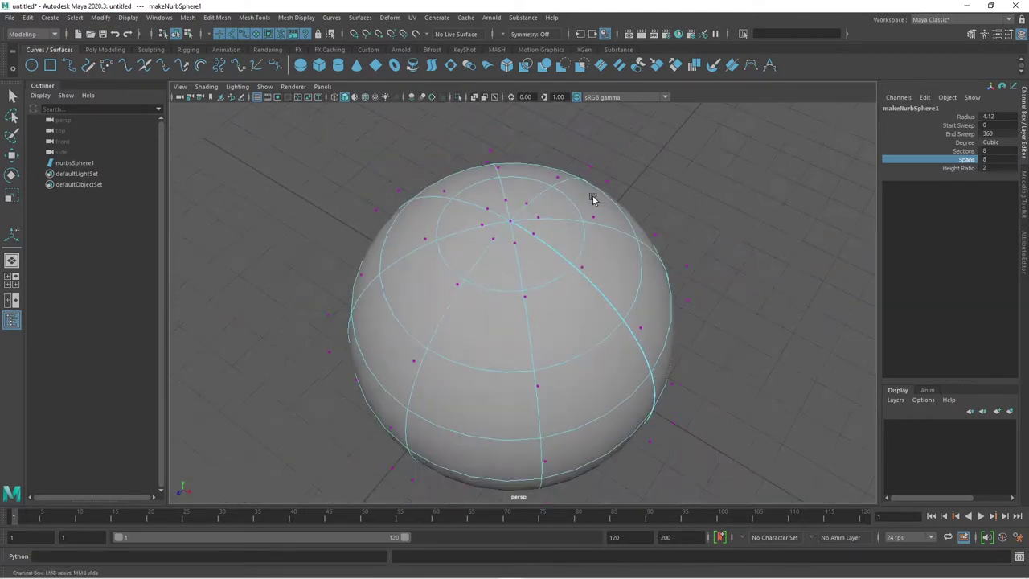
{"action": "mouse_move", "coordinate": [592, 202]}
{"action": "left_mouse_down", "text": "alt"}
{"action": "mouse_move", "coordinate": [614, 254]}
{"action": "mouse_move", "coordinate": [610, 176]}
{"action": "mouse_move", "coordinate": [648, 205]}
{"action": "mouse_move", "coordinate": [714, 158]}
{"action": "mouse_move", "coordinate": [593, 227]}
{"action": "mouse_move", "coordinate": [561, 302]}
{"action": "left_mouse_up", "text": "alt"}
{"action": "left_click", "coordinate": [647, 190]}
{"action": "key", "text": "w"}
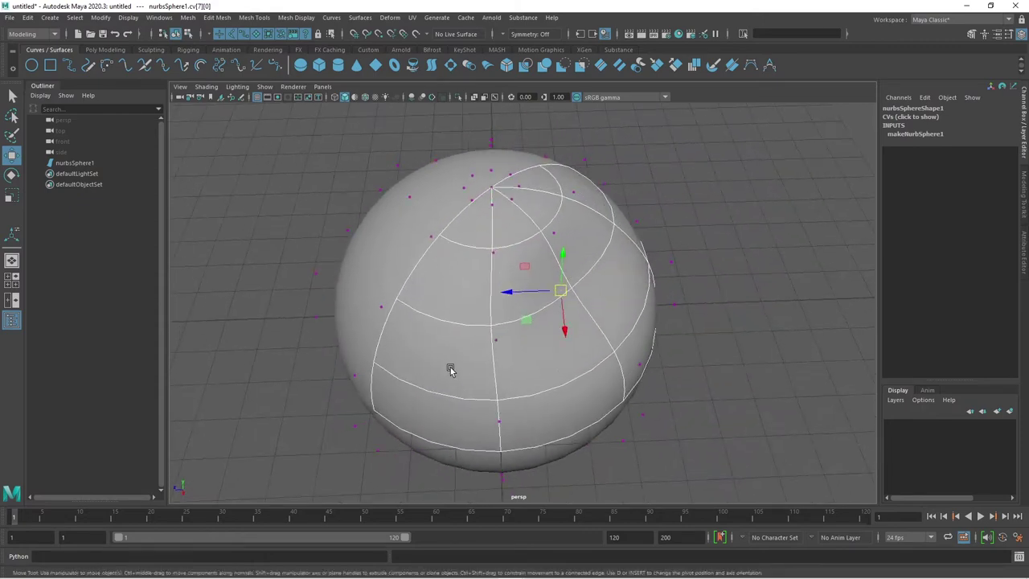
Undo the stray CV move, then box-select the top CVs and pull them down.
{"action": "left_click_drag", "start_coordinate": [451, 370], "coordinate": [326, 244], "text": "alt"}
{"action": "mouse_move", "coordinate": [674, 153]}
{"action": "left_mouse_down", "text": "alt"}
{"action": "mouse_move", "coordinate": [570, 349]}
{"action": "mouse_move", "coordinate": [712, 260]}
{"action": "left_mouse_up", "text": "alt"}
{"action": "key", "text": "ctrl+z"}
{"action": "scroll", "coordinate": [707, 306], "scroll_direction": "up", "scroll_amount": 3}
{"action": "left_click_drag", "start_coordinate": [705, 321], "coordinate": [702, 311], "text": "alt"}
{"action": "mouse_move", "coordinate": [530, 191]}
{"action": "left_mouse_down"}
{"action": "mouse_move", "coordinate": [641, 224]}
{"action": "mouse_move", "coordinate": [700, 265]}
{"action": "mouse_move", "coordinate": [636, 314]}
{"action": "left_mouse_up"}
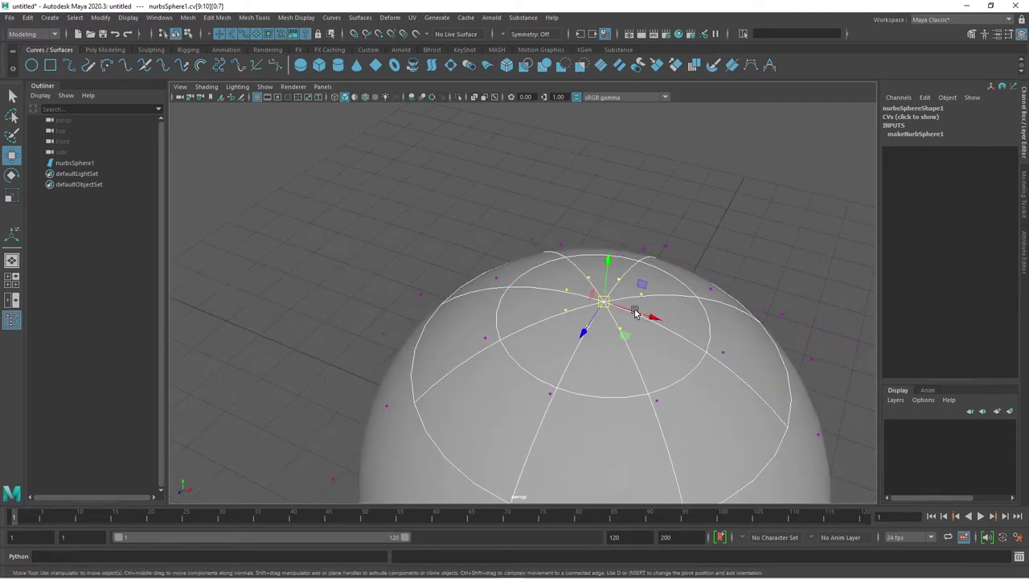
{"action": "mouse_move", "coordinate": [607, 269]}
{"action": "left_mouse_down"}
{"action": "mouse_move", "coordinate": [616, 361]}
{"action": "mouse_move", "coordinate": [742, 316]}
{"action": "mouse_move", "coordinate": [740, 298]}
{"action": "mouse_move", "coordinate": [732, 320]}
{"action": "mouse_move", "coordinate": [758, 257]}
{"action": "mouse_move", "coordinate": [740, 290]}
{"action": "left_mouse_up"}
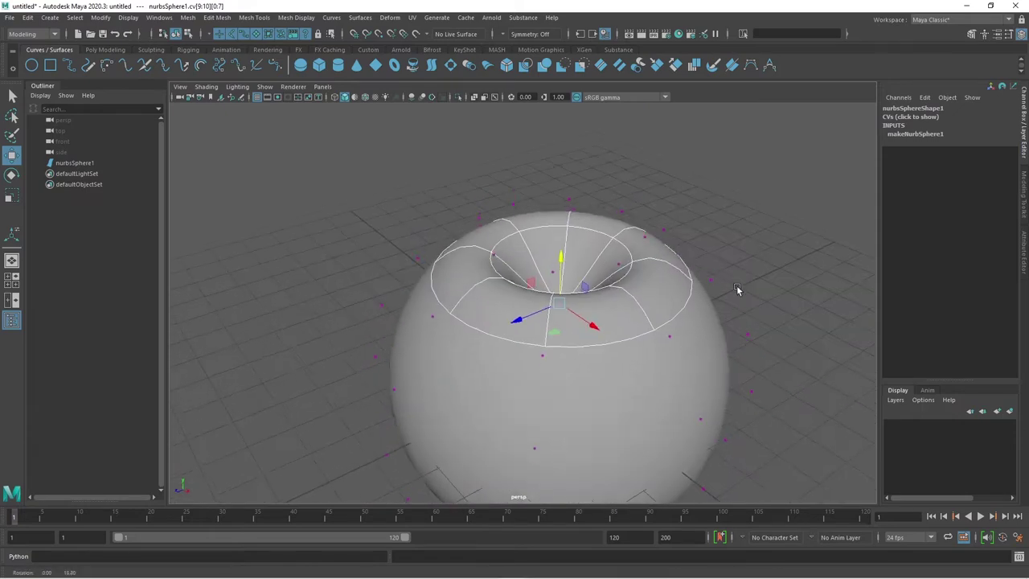
Push the centre CVs further down to deepen the top dent, then deselect.
{"action": "scroll", "coordinate": [689, 325], "scroll_direction": "up", "scroll_amount": 5}
{"action": "scroll", "coordinate": [662, 236], "scroll_direction": "down", "scroll_amount": 3}
{"action": "left_click_drag", "start_coordinate": [661, 237], "coordinate": [659, 271], "text": "alt"}
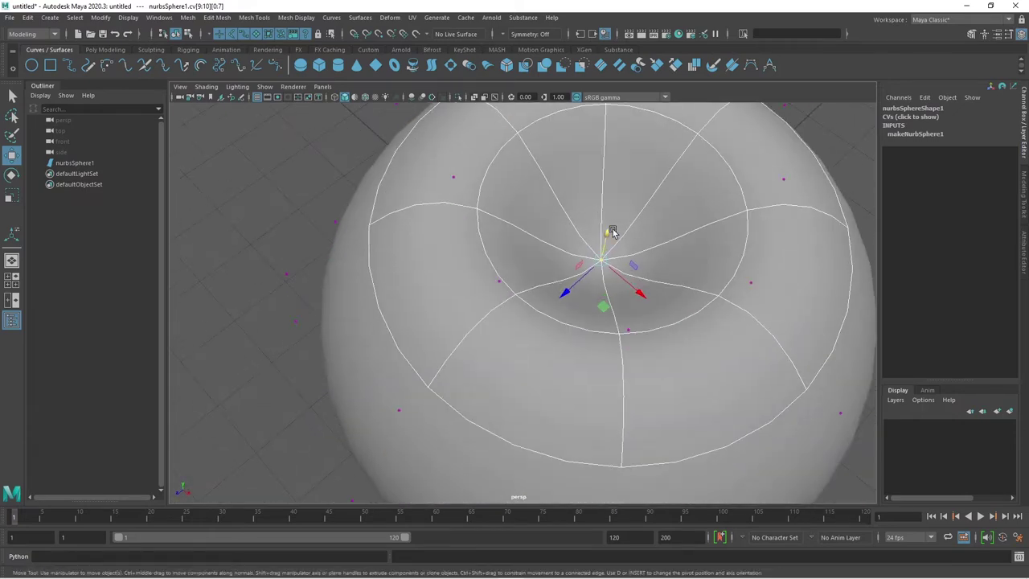
{"action": "mouse_move", "coordinate": [611, 230]}
{"action": "left_mouse_down"}
{"action": "mouse_move", "coordinate": [611, 246]}
{"action": "mouse_move", "coordinate": [635, 138]}
{"action": "mouse_move", "coordinate": [649, 131]}
{"action": "mouse_move", "coordinate": [634, 255]}
{"action": "mouse_move", "coordinate": [647, 288]}
{"action": "mouse_move", "coordinate": [615, 361]}
{"action": "mouse_move", "coordinate": [747, 263]}
{"action": "left_mouse_up"}
{"action": "scroll", "coordinate": [635, 255], "scroll_direction": "down", "scroll_amount": 3}
{"action": "scroll", "coordinate": [643, 280], "scroll_direction": "up", "scroll_amount": 3}
{"action": "scroll", "coordinate": [673, 283], "scroll_direction": "up", "scroll_amount": 3}
{"action": "scroll", "coordinate": [684, 278], "scroll_direction": "up", "scroll_amount": 2}
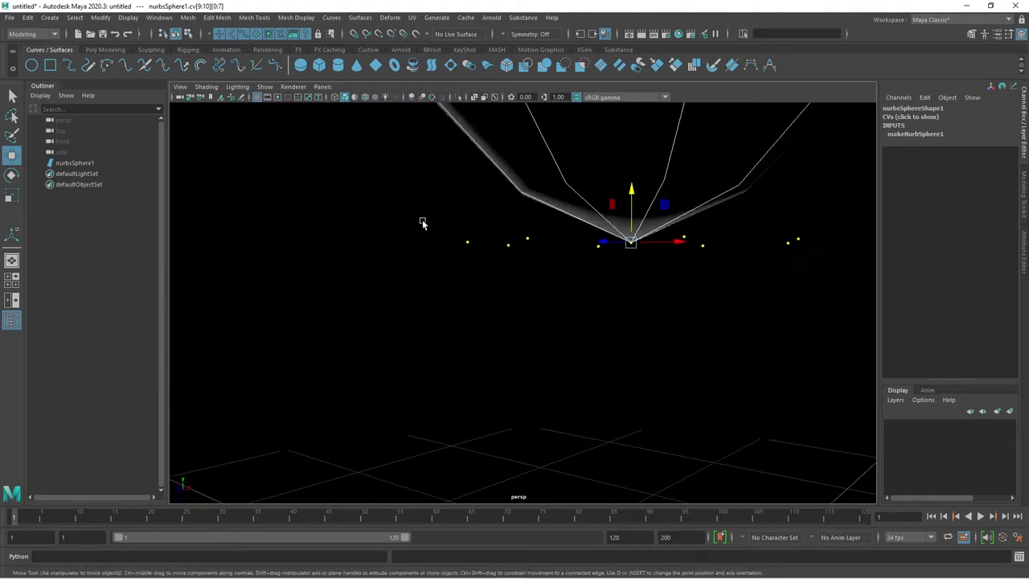
{"action": "left_click", "coordinate": [640, 249]}
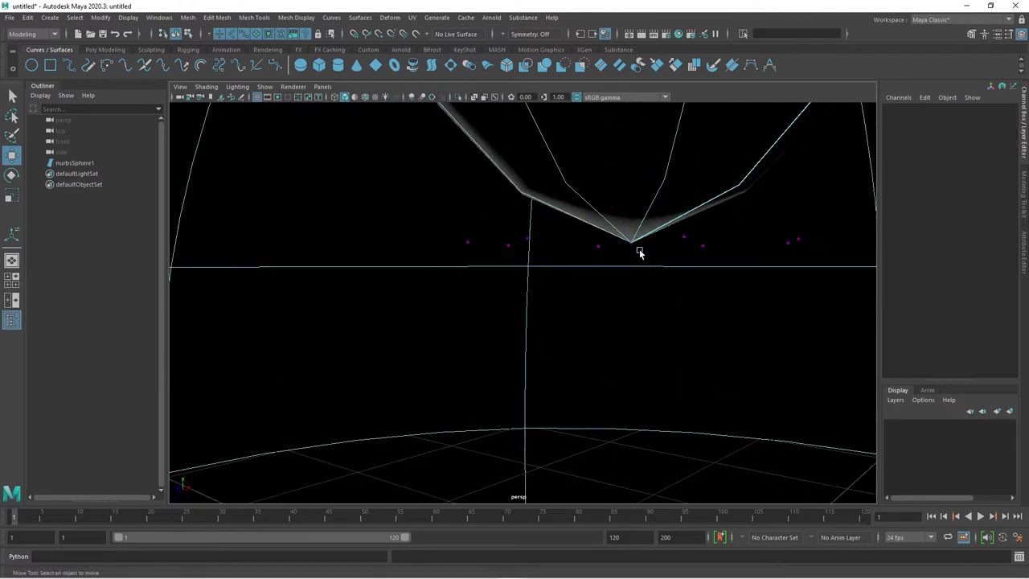
Raise the left and right CV groups and lift the centre CVs for a shallower dimple.
{"action": "scroll", "coordinate": [631, 278], "scroll_direction": "down", "scroll_amount": 3}
{"action": "scroll", "coordinate": [635, 279], "scroll_direction": "down", "scroll_amount": 3}
{"action": "mouse_move", "coordinate": [636, 279]}
{"action": "left_mouse_down", "text": "alt"}
{"action": "mouse_move", "coordinate": [614, 363]}
{"action": "mouse_move", "coordinate": [592, 316]}
{"action": "left_mouse_up", "text": "alt"}
{"action": "scroll", "coordinate": [592, 316], "scroll_direction": "up", "scroll_amount": 3}
{"action": "scroll", "coordinate": [592, 320], "scroll_direction": "up", "scroll_amount": 5}
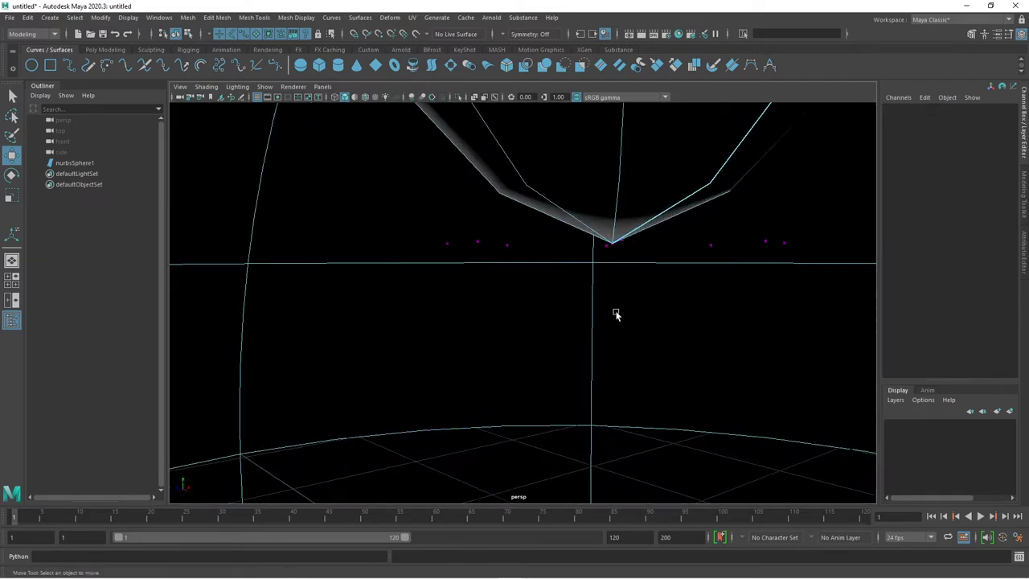
{"action": "left_click_drag", "start_coordinate": [783, 230], "coordinate": [713, 266]}
{"action": "left_click_drag", "start_coordinate": [421, 211], "coordinate": [513, 266], "text": "shift"}
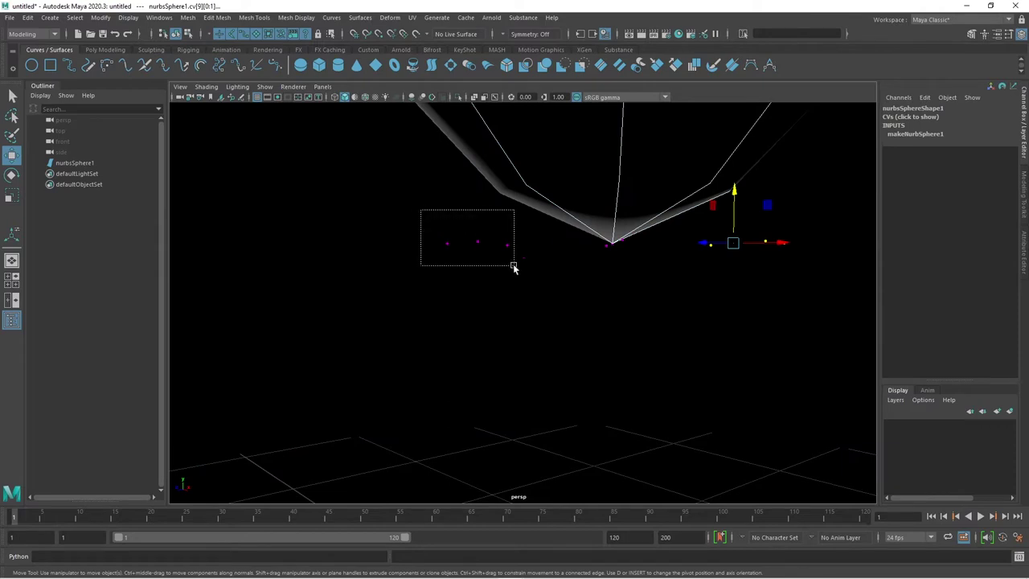
{"action": "left_click_drag", "start_coordinate": [604, 208], "coordinate": [604, 141]}
{"action": "scroll", "coordinate": [643, 258], "scroll_direction": "down", "scroll_amount": 5}
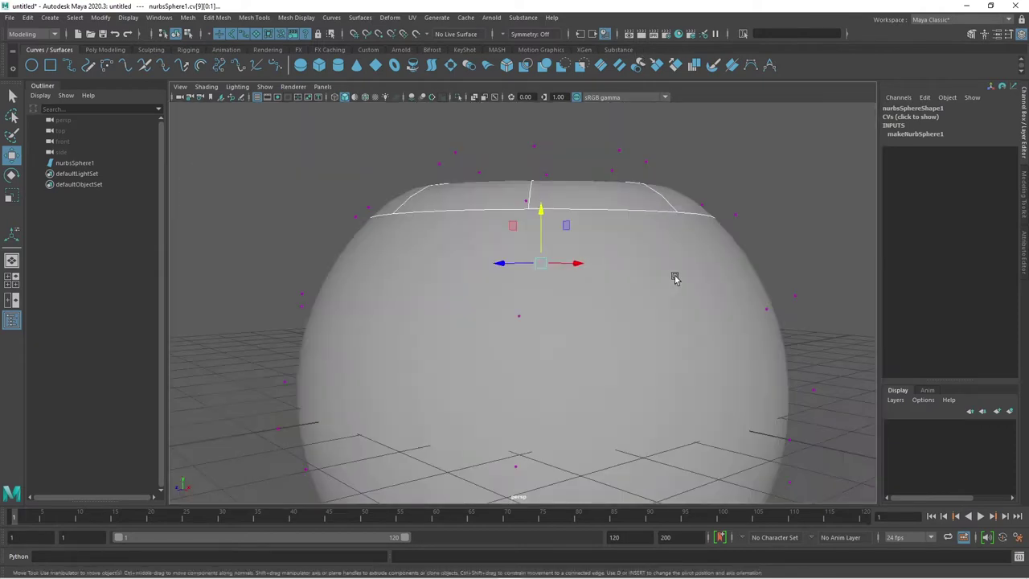
{"action": "left_click_drag", "start_coordinate": [673, 278], "coordinate": [643, 313], "text": "alt"}
{"action": "mouse_move", "coordinate": [535, 268]}
{"action": "left_mouse_down"}
{"action": "mouse_move", "coordinate": [538, 236]}
{"action": "mouse_move", "coordinate": [526, 351]}
{"action": "left_mouse_up"}
Undo back to the round sphere and pull the top CVs down again into a dimple.
{"action": "left_click", "coordinate": [514, 351]}
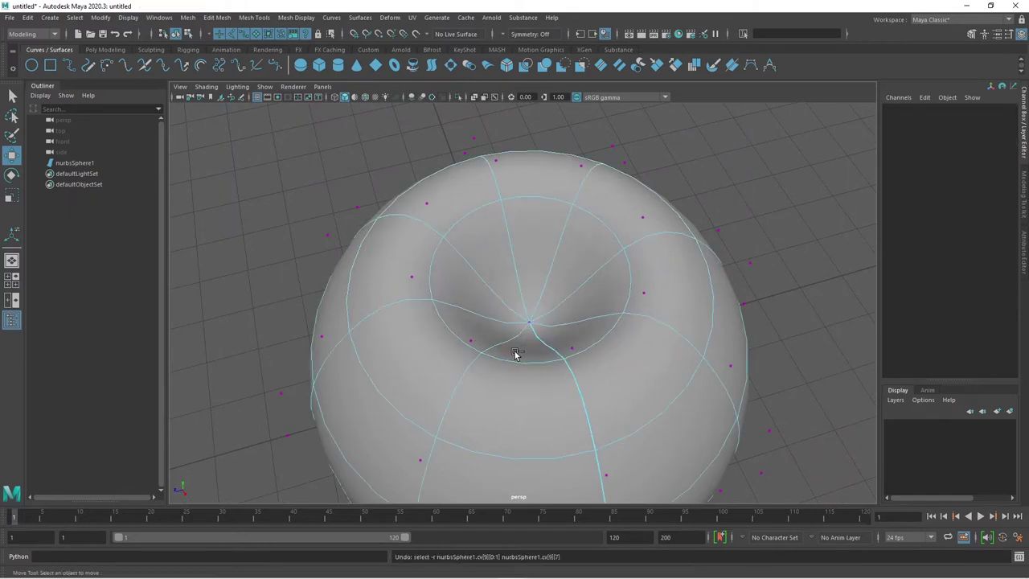
{"action": "key", "text": "ctrl+z"}
{"action": "key", "text": "ctrl+z"}
{"action": "key", "text": "ctrl+z"}
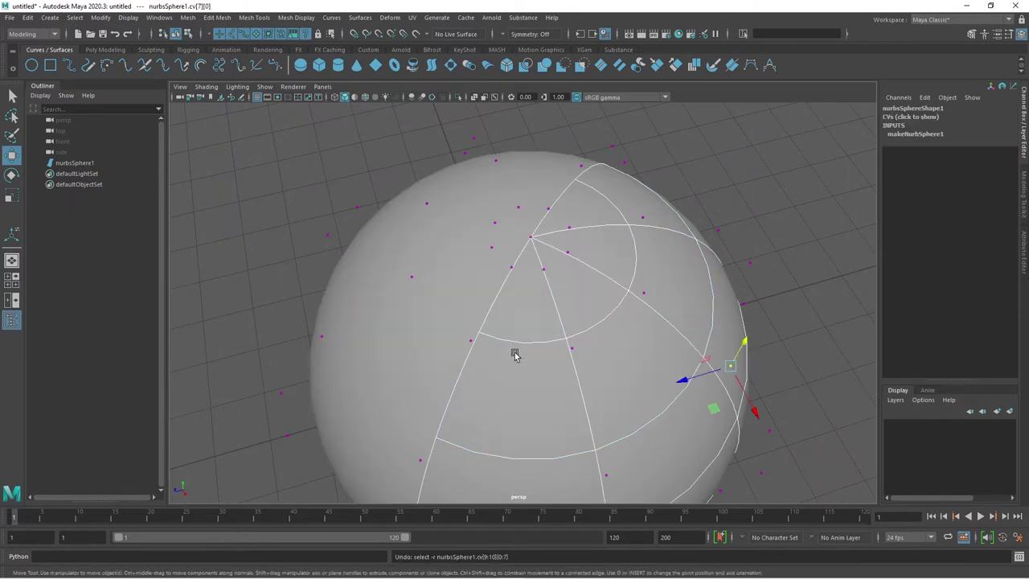
{"action": "key", "text": "ctrl+z"}
{"action": "key", "text": "ctrl+z"}
{"action": "key", "text": "ctrl+z"}
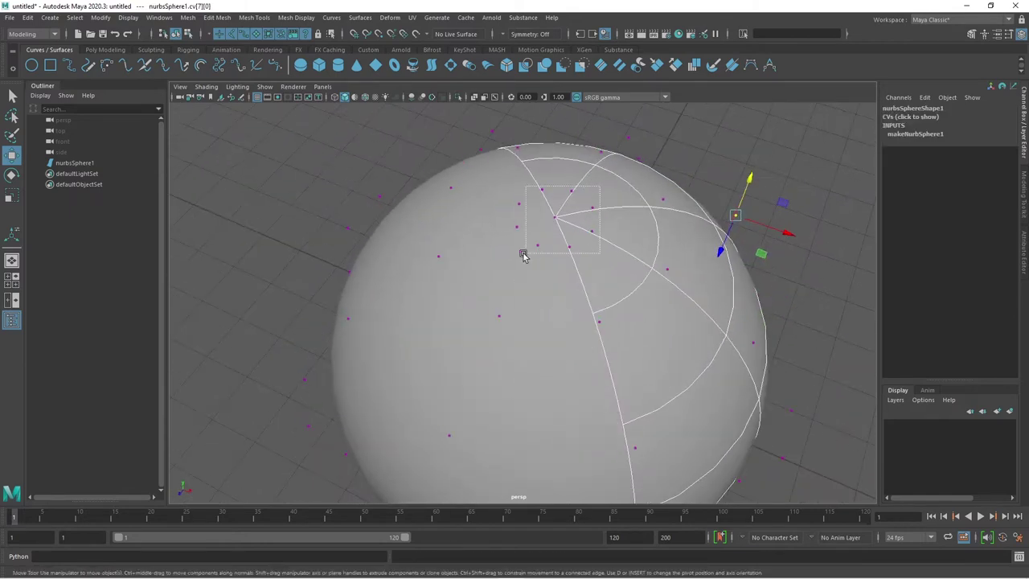
{"action": "key", "text": "ctrl+z"}
{"action": "key", "text": "ctrl+z"}
{"action": "key", "text": "ctrl+z"}
{"action": "key", "text": "ctrl+z"}
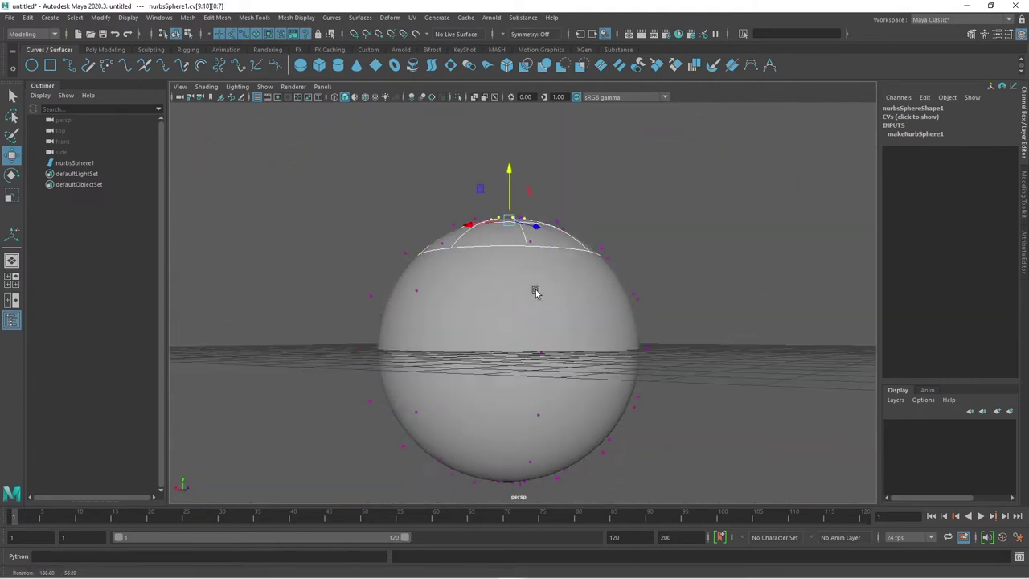
{"action": "key", "text": "ctrl+z"}
{"action": "key", "text": "ctrl+z"}
{"action": "key", "text": "ctrl+z"}
{"action": "key", "text": "ctrl+z"}
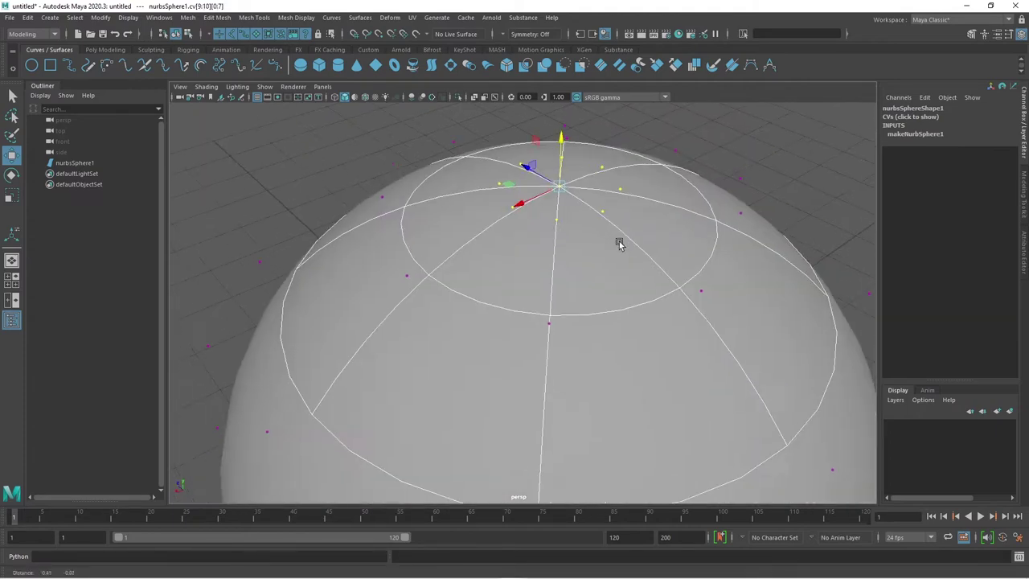
{"action": "left_click_drag", "start_coordinate": [561, 149], "coordinate": [570, 328]}
Step back through earlier camera views to a distant view and clear the CV selection.
{"action": "key", "text": "bracketleft"}
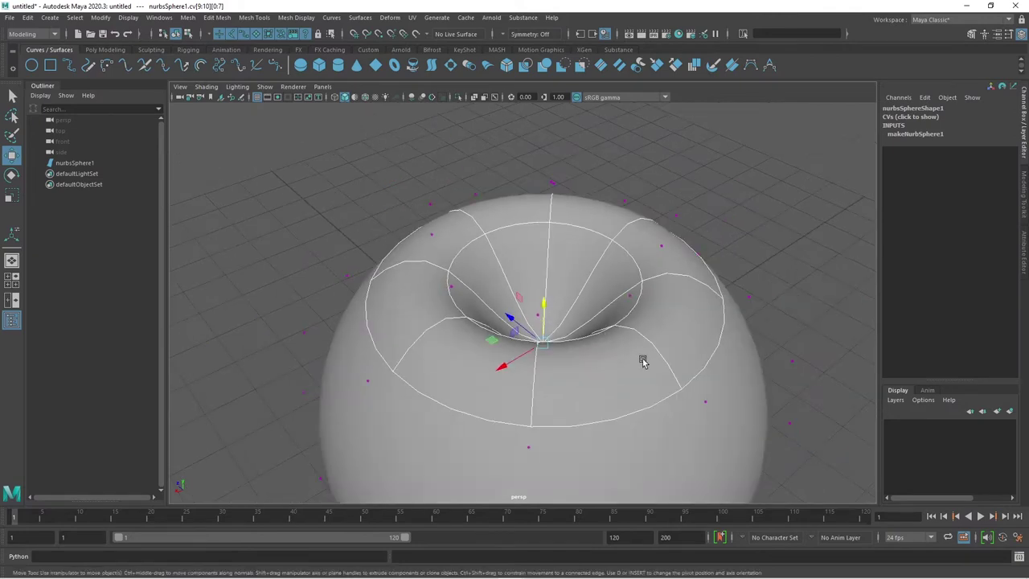
{"action": "key", "text": "bracketleft"}
{"action": "key", "text": "bracketleft"}
{"action": "key", "text": "bracketleft"}
{"action": "key", "text": "bracketleft"}
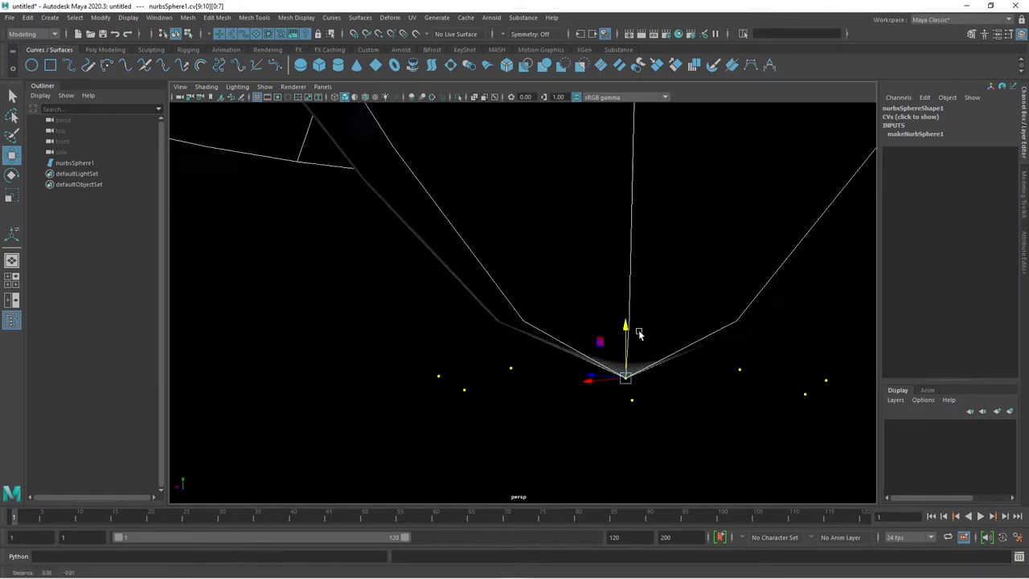
{"action": "key", "text": "bracketleft"}
{"action": "key", "text": "bracketleft"}
{"action": "key", "text": "bracketleft"}
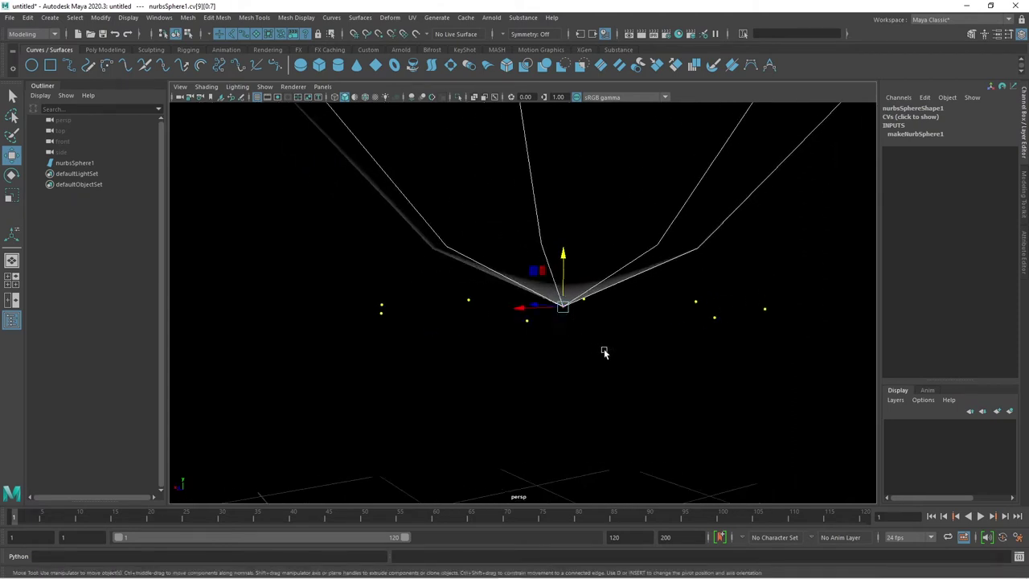
{"action": "key", "text": "bracketleft"}
{"action": "key", "text": "bracketleft"}
{"action": "key", "text": "bracketleft"}
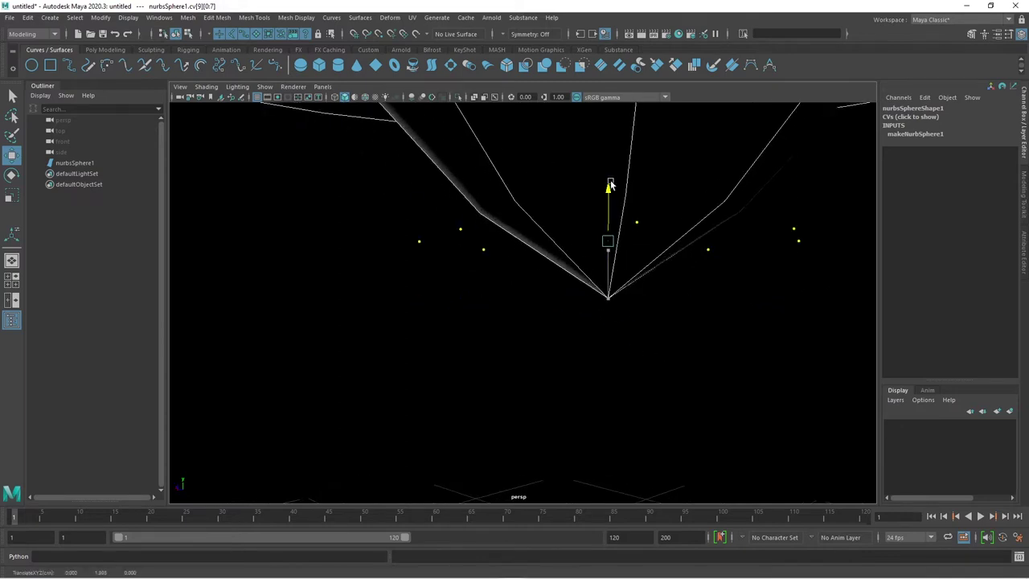
{"action": "key", "text": "bracketleft"}
{"action": "key", "text": "bracketleft"}
{"action": "key", "text": "bracketleft"}
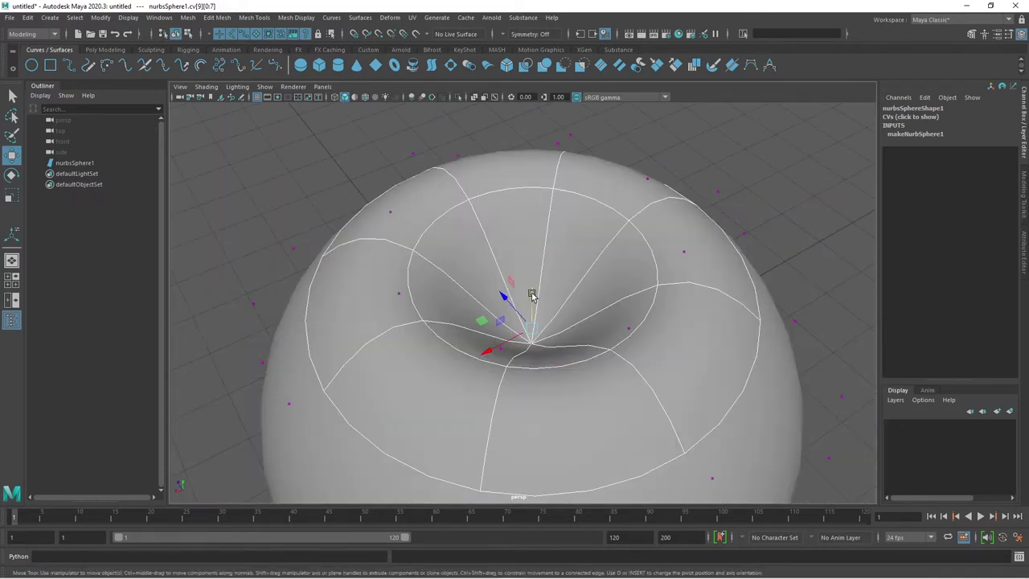
{"action": "key", "text": "bracketleft"}
{"action": "key", "text": "bracketleft"}
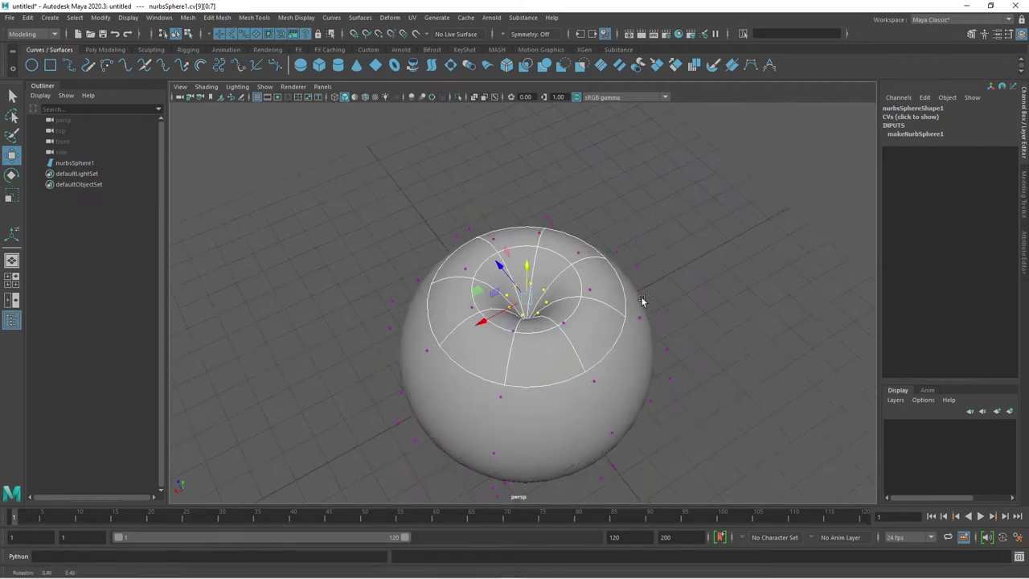
{"action": "key", "text": "bracketleft"}
{"action": "key", "text": "bracketleft"}
{"action": "key", "text": "bracketleft"}
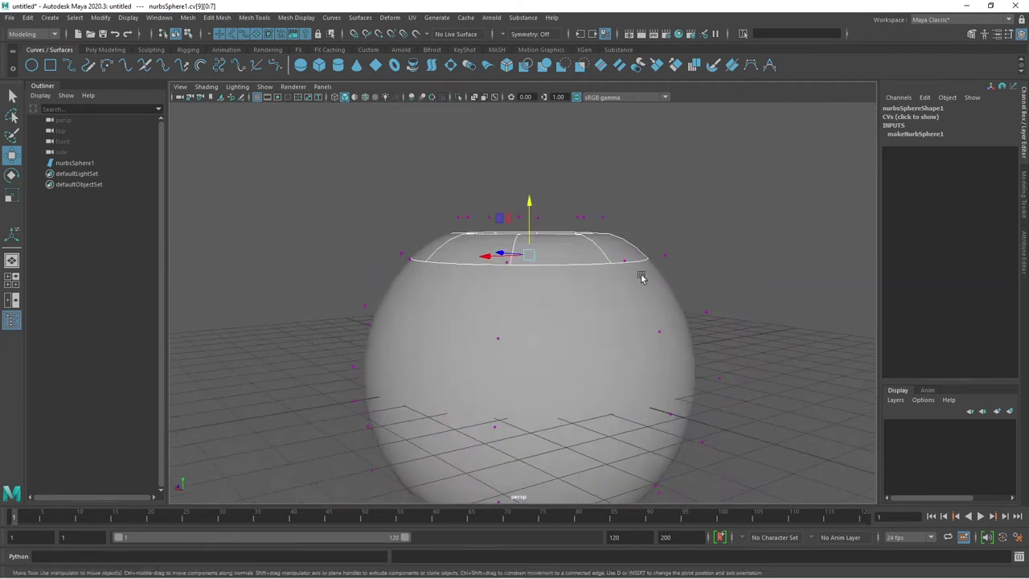
{"action": "key", "text": "bracketleft"}
{"action": "key", "text": "bracketleft"}
{"action": "left_click", "coordinate": [591, 279]}
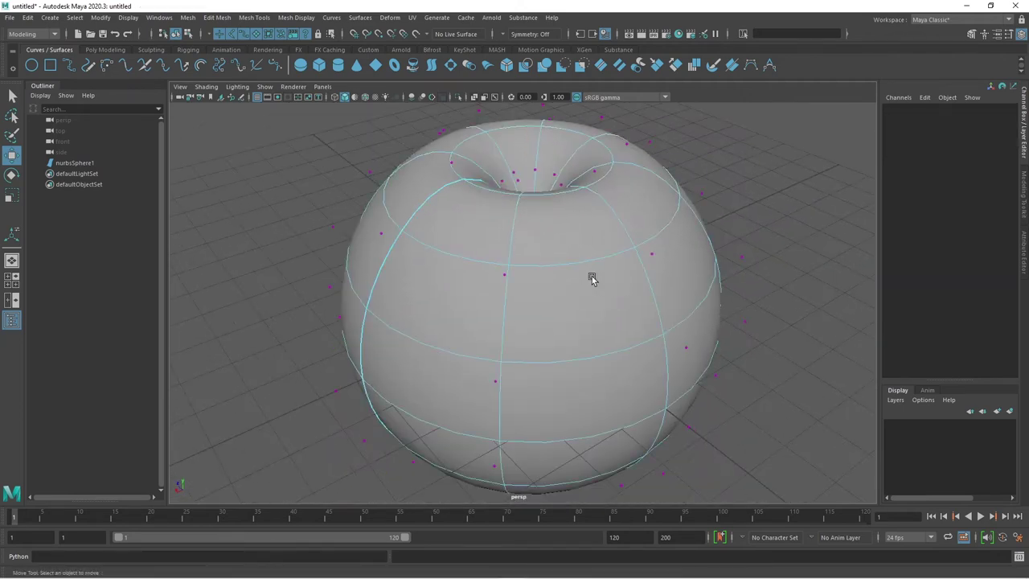
{"action": "key", "text": "bracketleft"}
{"action": "key", "text": "bracketleft"}
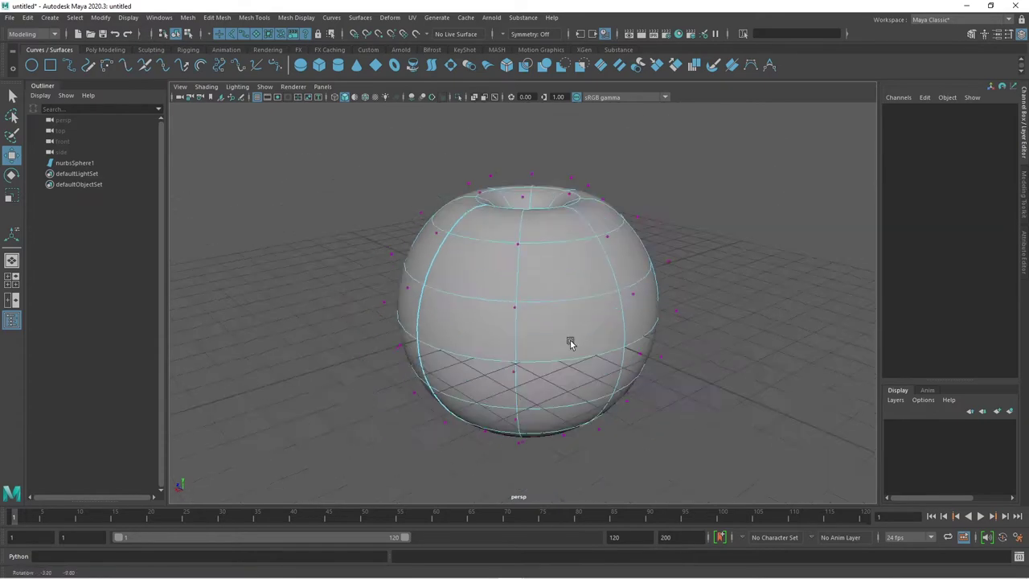
{"action": "key", "text": "bracketleft"}
Select the CVs around the sphere's bottom pole.
{"action": "key", "text": "bracketleft"}
{"action": "key", "text": "bracketleft"}
{"action": "key", "text": "bracketleft"}
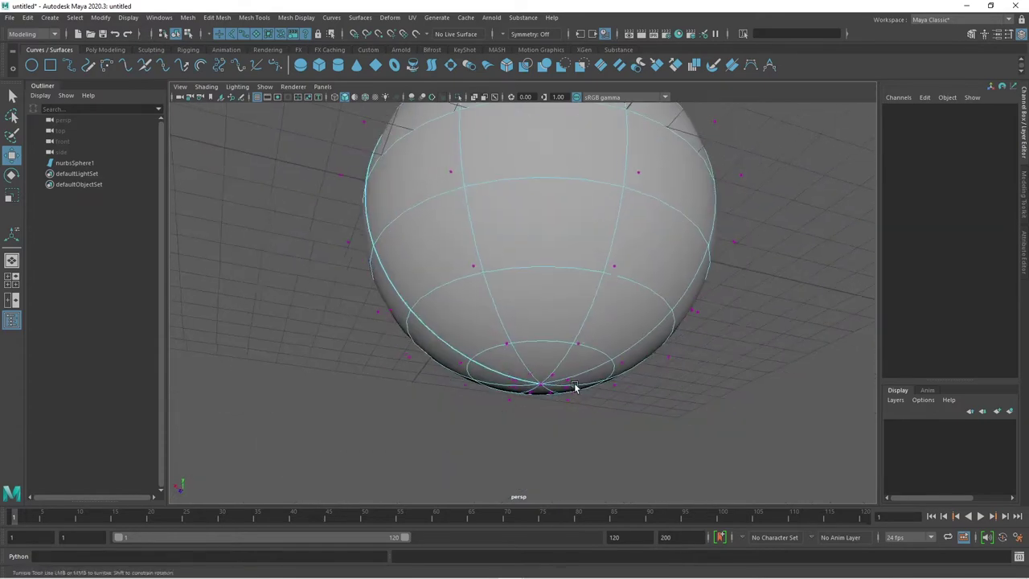
{"action": "key", "text": "bracketleft"}
{"action": "left_click_drag", "start_coordinate": [511, 249], "coordinate": [512, 251]}
{"action": "key", "text": "bracketleft"}
{"action": "key", "text": "bracketleft"}
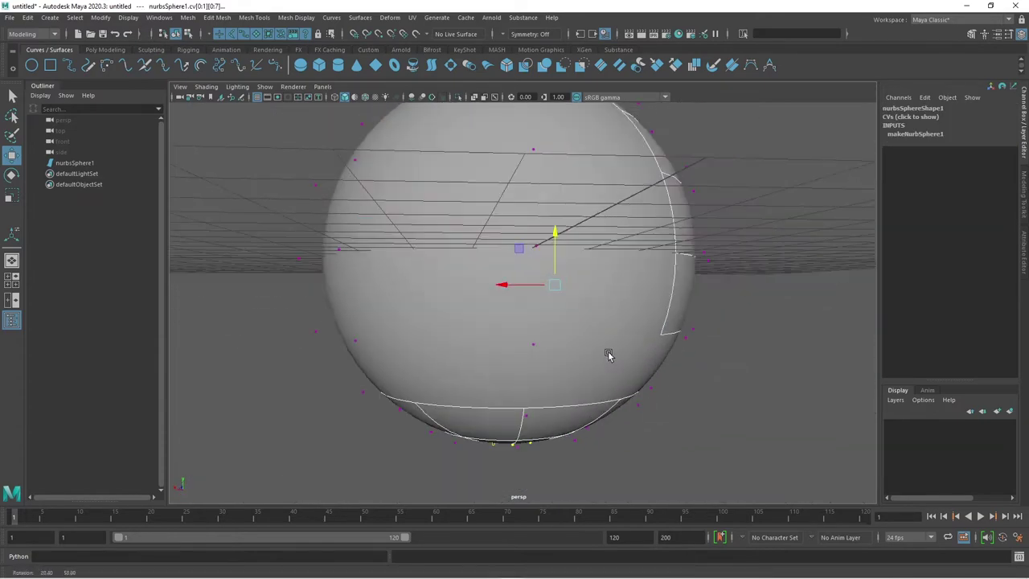
{"action": "key", "text": "bracketleft"}
{"action": "key", "text": "bracketleft"}
{"action": "scroll", "coordinate": [635, 308], "scroll_direction": "up", "scroll_amount": 3}
{"action": "left_click", "coordinate": [671, 353]}
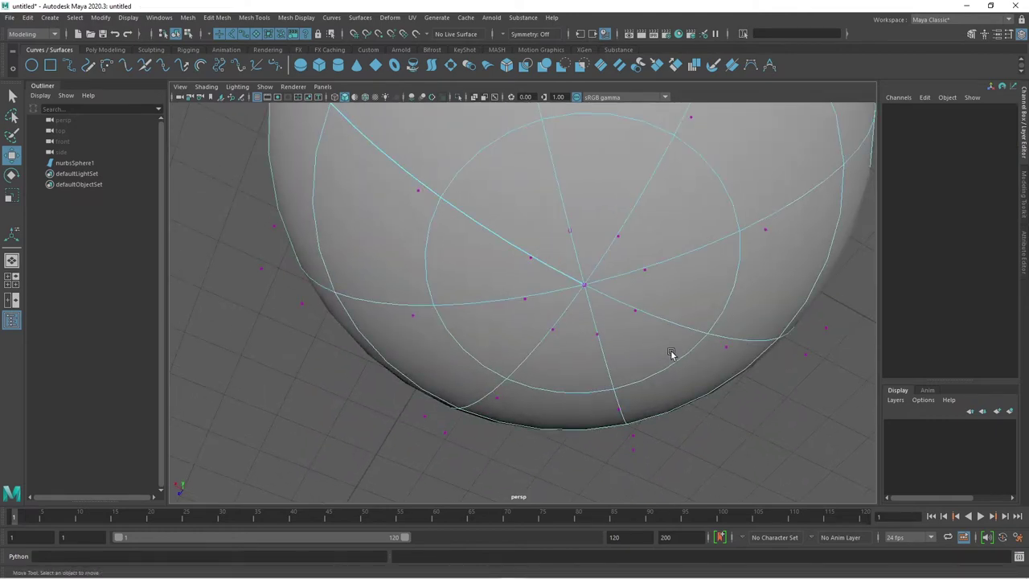
{"action": "left_click_drag", "start_coordinate": [671, 354], "coordinate": [653, 360], "text": "alt"}
{"action": "left_click_drag", "start_coordinate": [487, 213], "coordinate": [488, 215]}
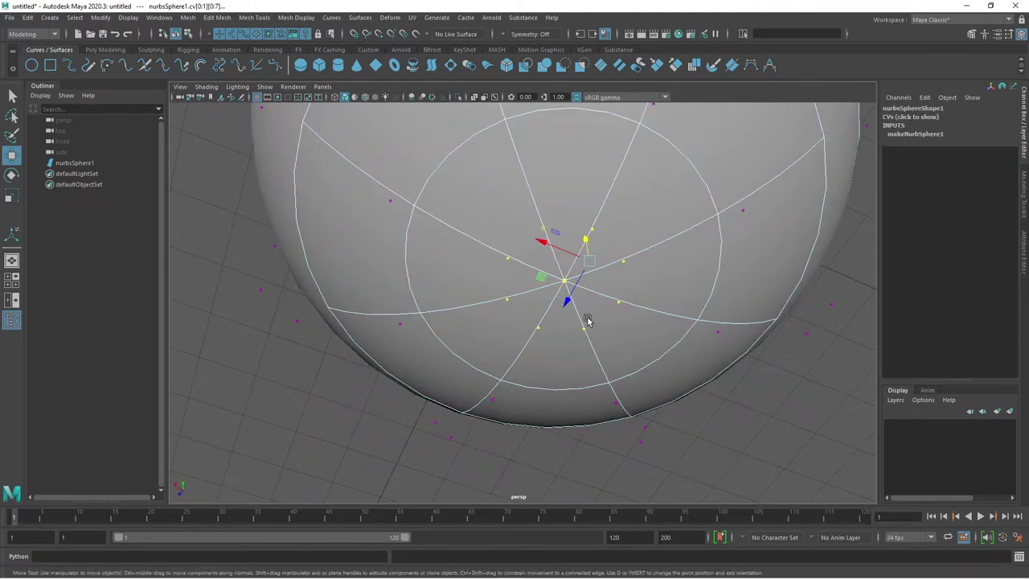
Reduce the selection to the bottom pole CVs and frame them from a low side view.
{"action": "key", "text": "bracketleft"}
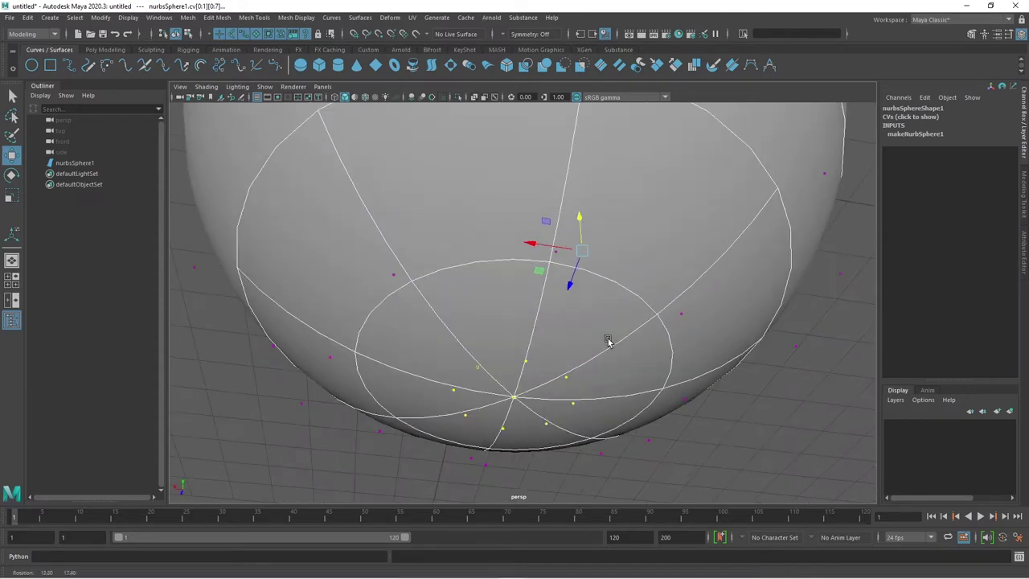
{"action": "key", "text": "bracketright"}
{"action": "scroll", "coordinate": [607, 332], "scroll_direction": "down", "scroll_amount": 2}
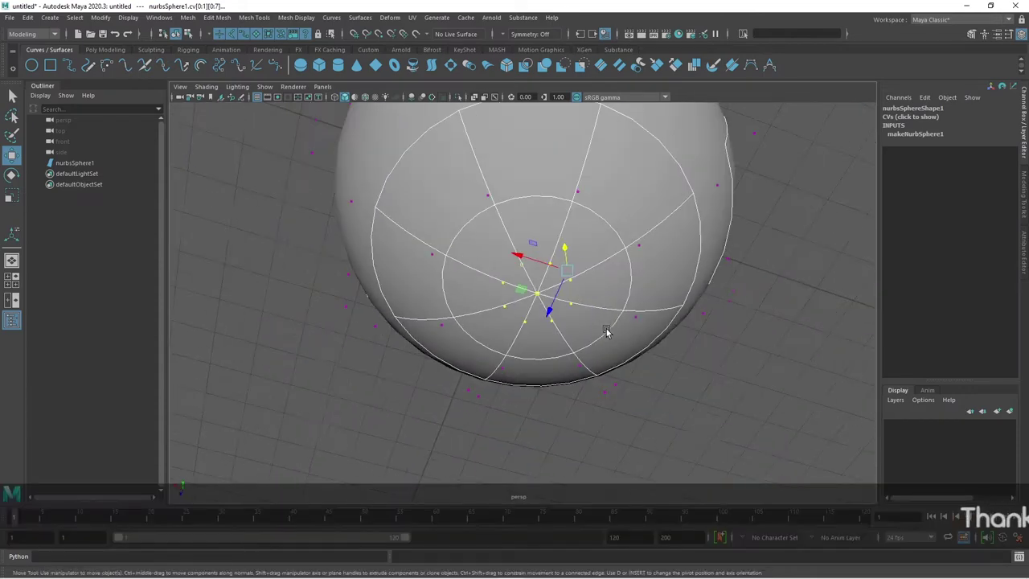
{"action": "scroll", "coordinate": [547, 314], "scroll_direction": "up", "scroll_amount": 2}
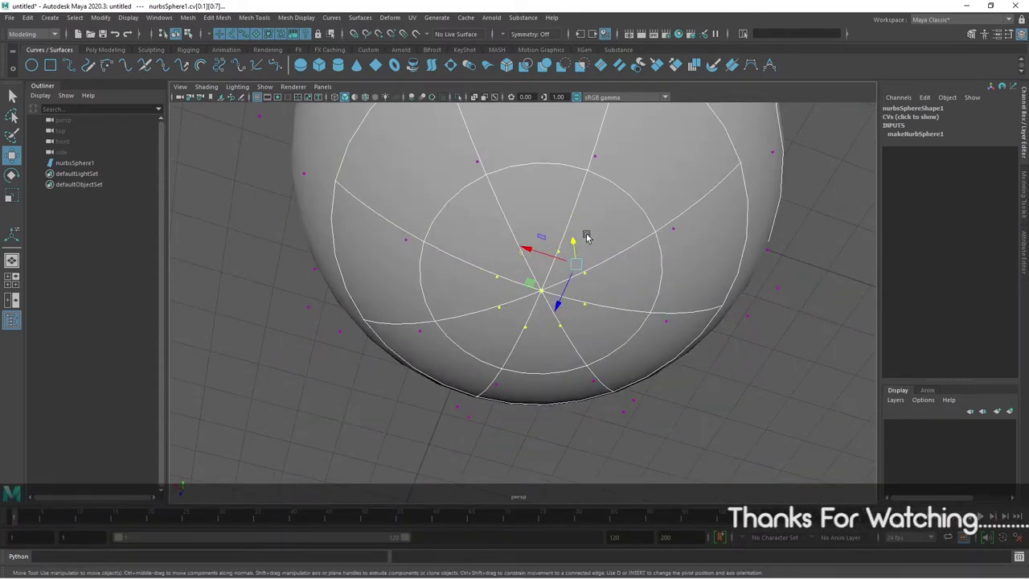
{"action": "scroll", "coordinate": [574, 265], "scroll_direction": "down", "scroll_amount": 3}
{"action": "mouse_move", "coordinate": [739, 329]}
{"action": "left_mouse_down", "text": "alt"}
{"action": "mouse_move", "coordinate": [649, 344]}
{"action": "mouse_move", "coordinate": [579, 340]}
{"action": "left_mouse_up", "text": "alt"}
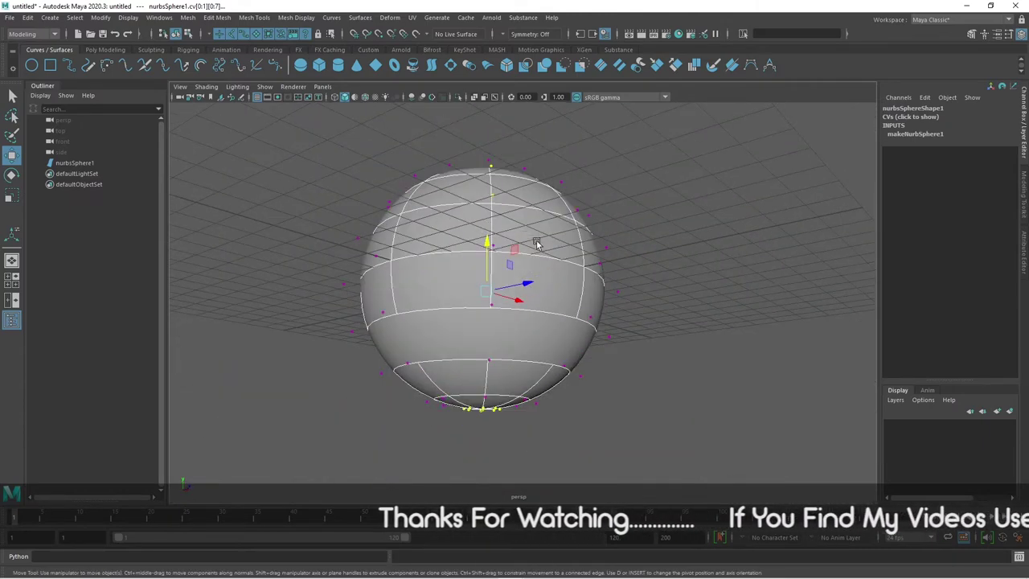
{"action": "mouse_move", "coordinate": [537, 244]}
{"action": "left_mouse_down", "text": "alt"}
{"action": "mouse_move", "coordinate": [622, 280]}
{"action": "mouse_move", "coordinate": [637, 267]}
{"action": "left_mouse_up", "text": "alt"}
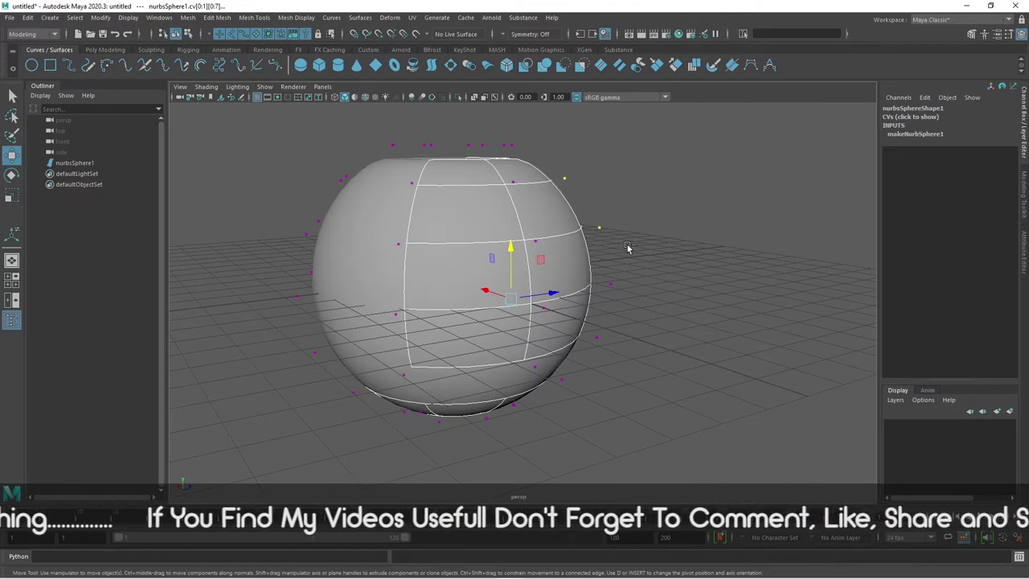
{"action": "key", "text": "Down"}
{"action": "scroll", "coordinate": [575, 318], "scroll_direction": "up", "scroll_amount": 3}
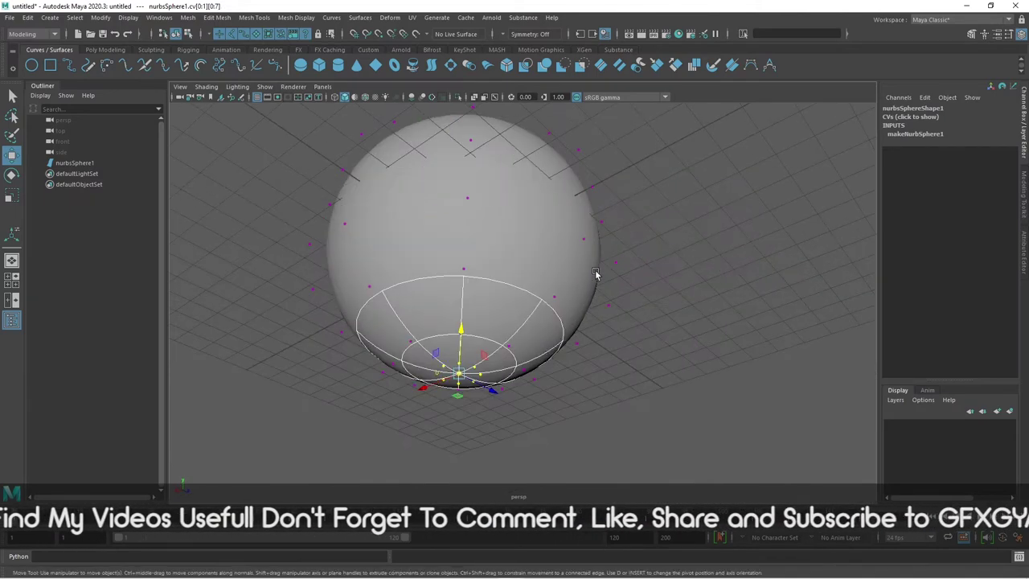
{"action": "scroll", "coordinate": [597, 276], "scroll_direction": "up", "scroll_amount": 3}
{"action": "key", "text": "f"}
Pull the bottom pole CVs up into the body, checking the dent in wireframe.
{"action": "left_click_drag", "start_coordinate": [642, 317], "coordinate": [697, 348], "text": "alt"}
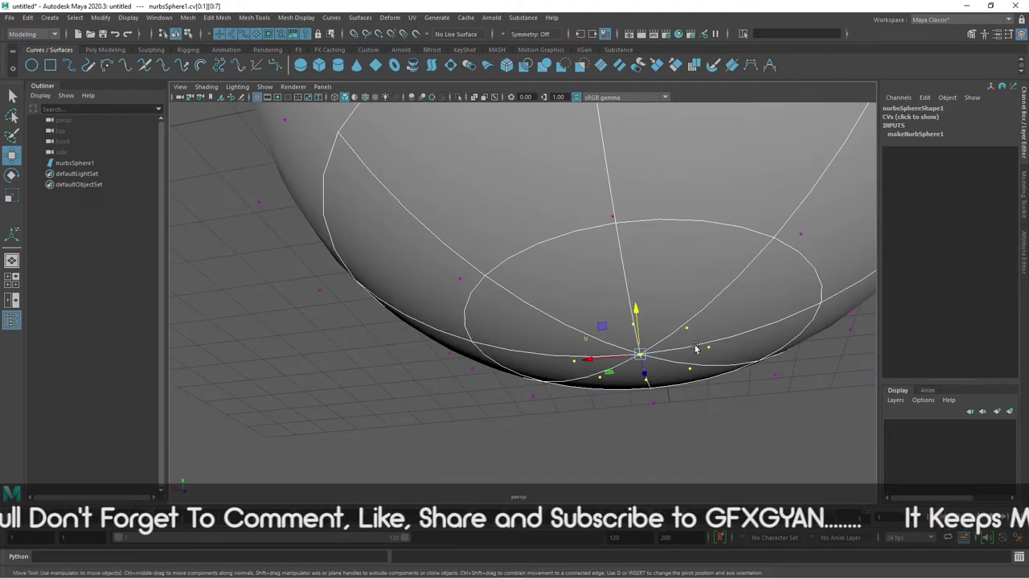
{"action": "mouse_move", "coordinate": [616, 336]}
{"action": "left_mouse_down", "text": "alt"}
{"action": "mouse_move", "coordinate": [593, 361]}
{"action": "mouse_move", "coordinate": [584, 335]}
{"action": "left_mouse_up", "text": "alt"}
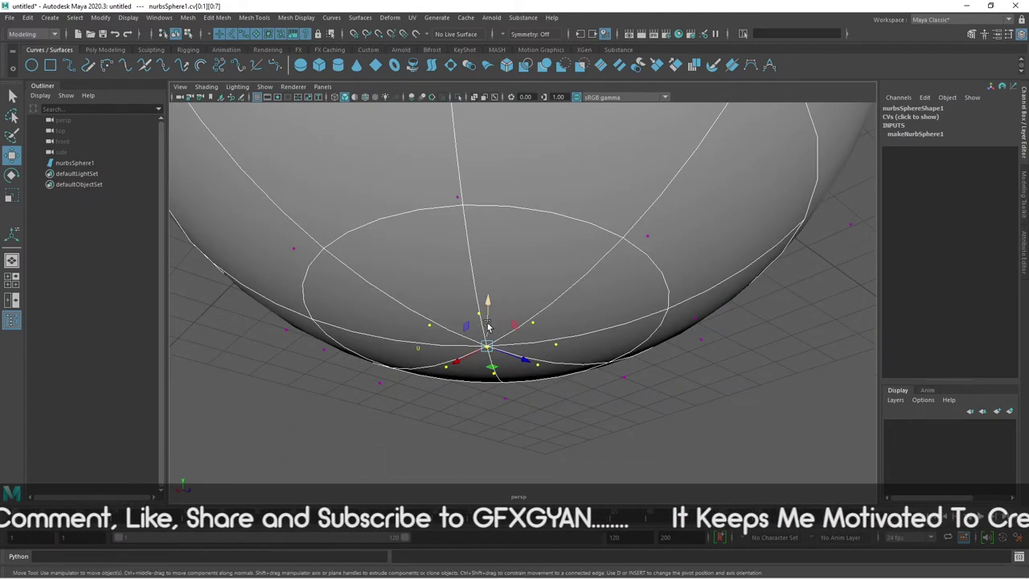
{"action": "mouse_move", "coordinate": [487, 308]}
{"action": "left_mouse_down"}
{"action": "mouse_move", "coordinate": [512, 139]}
{"action": "mouse_move", "coordinate": [495, 165]}
{"action": "mouse_move", "coordinate": [492, 137]}
{"action": "mouse_move", "coordinate": [489, 280]}
{"action": "mouse_move", "coordinate": [502, 100]}
{"action": "left_mouse_up"}
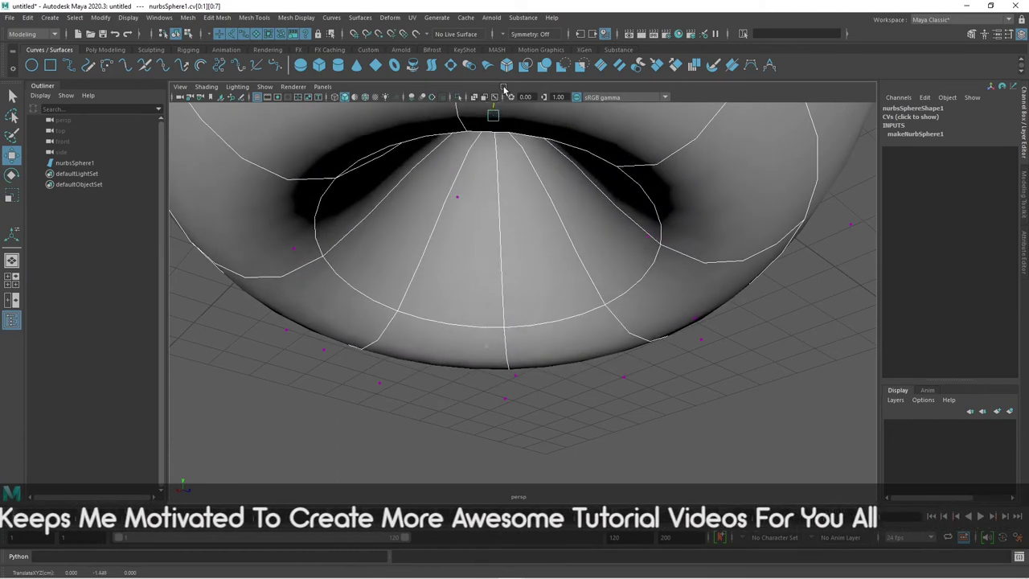
{"action": "mouse_move", "coordinate": [555, 191]}
{"action": "left_mouse_down", "text": "alt"}
{"action": "mouse_move", "coordinate": [568, 270]}
{"action": "mouse_move", "coordinate": [551, 292]}
{"action": "mouse_move", "coordinate": [581, 333]}
{"action": "mouse_move", "coordinate": [566, 239]}
{"action": "mouse_move", "coordinate": [528, 358]}
{"action": "mouse_move", "coordinate": [568, 355]}
{"action": "left_mouse_up", "text": "alt"}
{"action": "key", "text": "4"}
{"action": "key", "text": "5"}
{"action": "scroll", "coordinate": [514, 324], "scroll_direction": "down", "scroll_amount": 3}
{"action": "left_click_drag", "start_coordinate": [524, 255], "coordinate": [524, 239]}
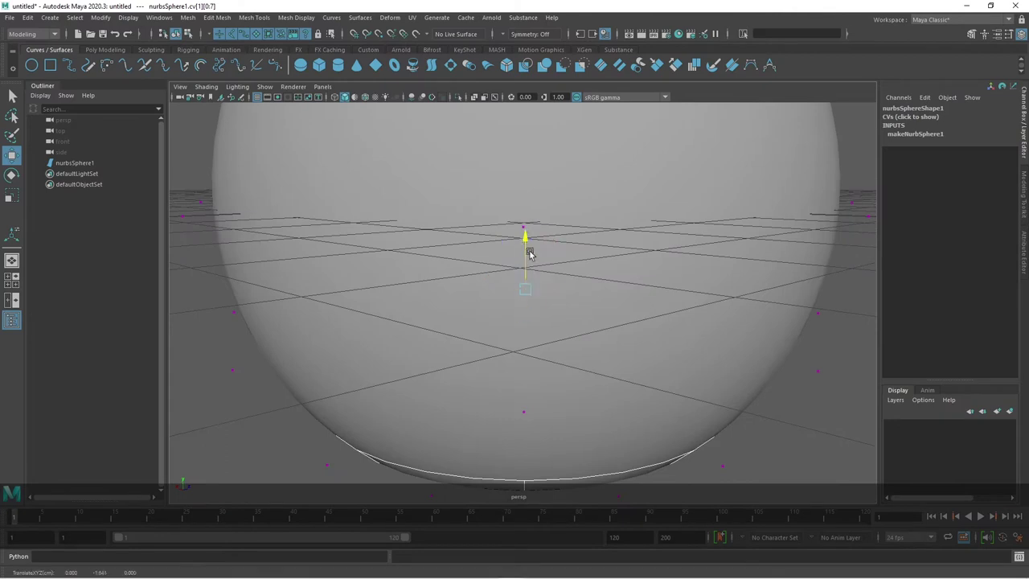
Return to object mode and view the whole apple from below.
{"action": "mouse_move", "coordinate": [523, 337]}
{"action": "left_mouse_down", "text": "alt"}
{"action": "mouse_move", "coordinate": [561, 321]}
{"action": "mouse_move", "coordinate": [524, 233]}
{"action": "mouse_move", "coordinate": [531, 278]}
{"action": "mouse_move", "coordinate": [528, 257]}
{"action": "mouse_move", "coordinate": [651, 303]}
{"action": "mouse_move", "coordinate": [651, 352]}
{"action": "mouse_move", "coordinate": [603, 271]}
{"action": "left_mouse_up", "text": "alt"}
{"action": "right_click_drag", "start_coordinate": [585, 257], "coordinate": [635, 237]}
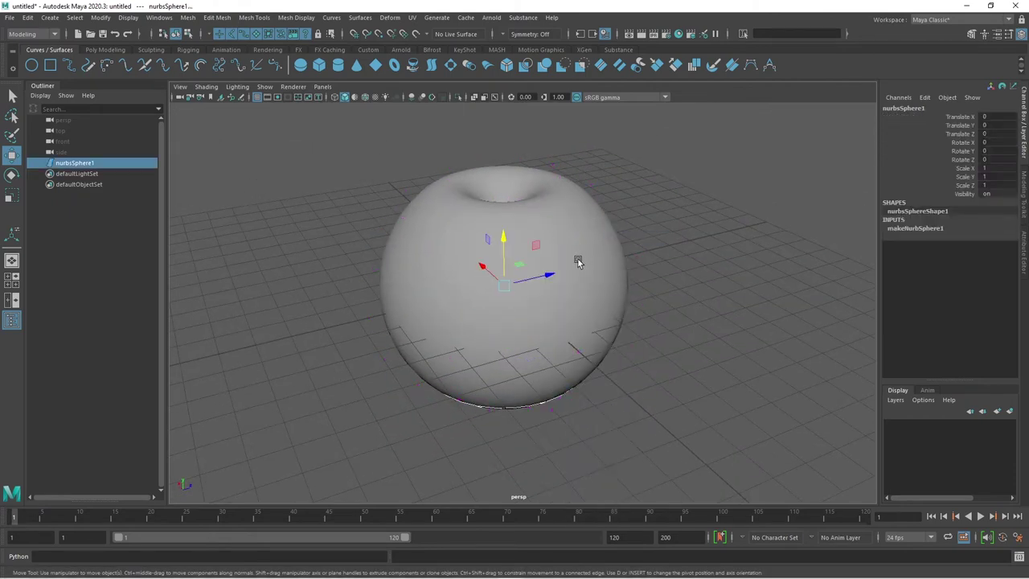
{"action": "mouse_move", "coordinate": [579, 260]}
{"action": "left_mouse_down", "text": "alt"}
{"action": "mouse_move", "coordinate": [677, 331]}
{"action": "mouse_move", "coordinate": [646, 237]}
{"action": "mouse_move", "coordinate": [639, 329]}
{"action": "mouse_move", "coordinate": [597, 314]}
{"action": "mouse_move", "coordinate": [584, 283]}
{"action": "left_mouse_up", "text": "alt"}
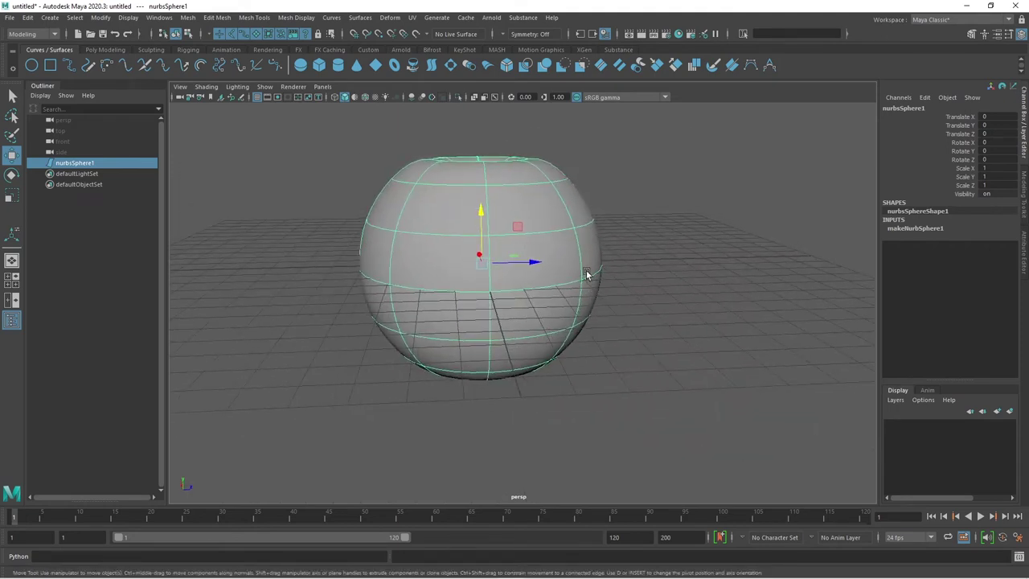
Switch the sphere to Hull mode with the Scale tool and widen an upper hull row.
{"action": "right_click", "coordinate": [561, 205]}
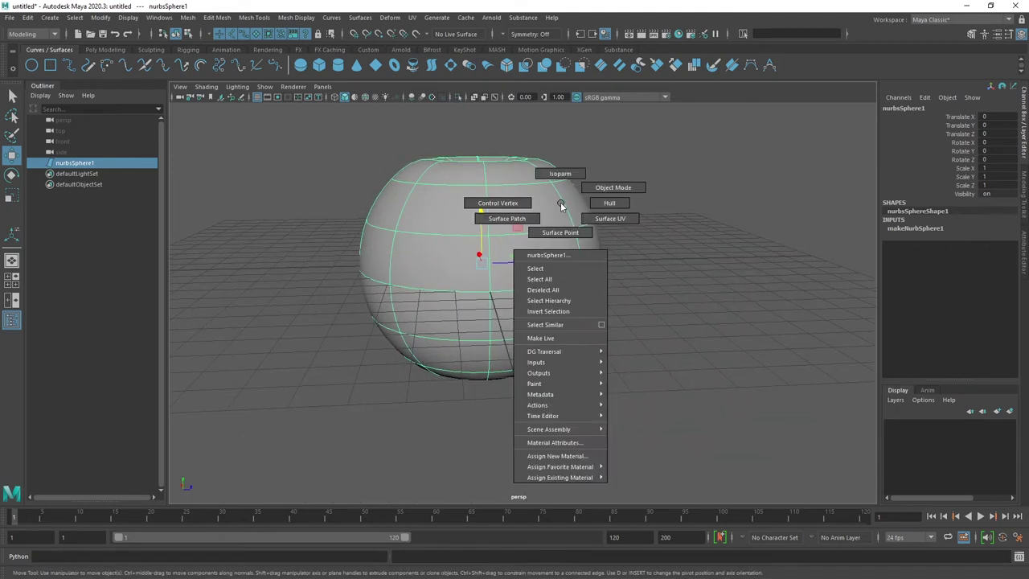
{"action": "left_click", "coordinate": [611, 205]}
{"action": "left_click", "coordinate": [521, 181]}
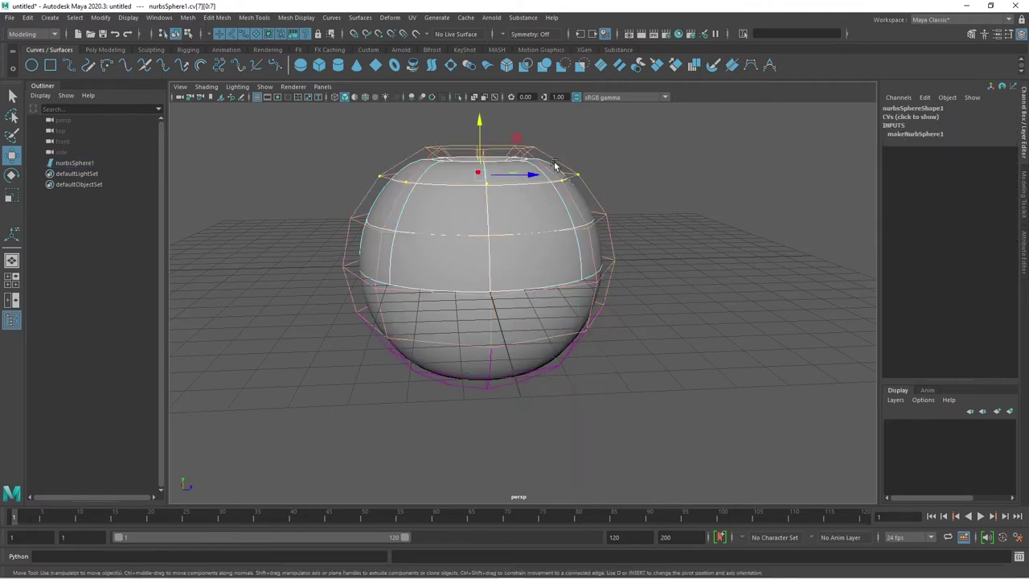
{"action": "key", "text": "r"}
{"action": "left_click_drag", "start_coordinate": [570, 216], "coordinate": [552, 196], "text": "alt"}
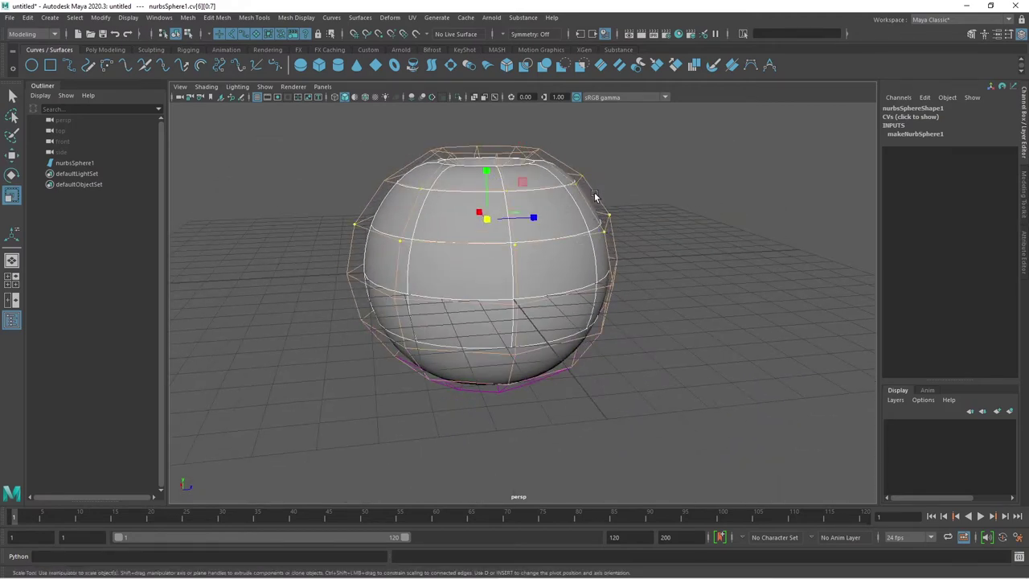
{"action": "left_click", "coordinate": [609, 224]}
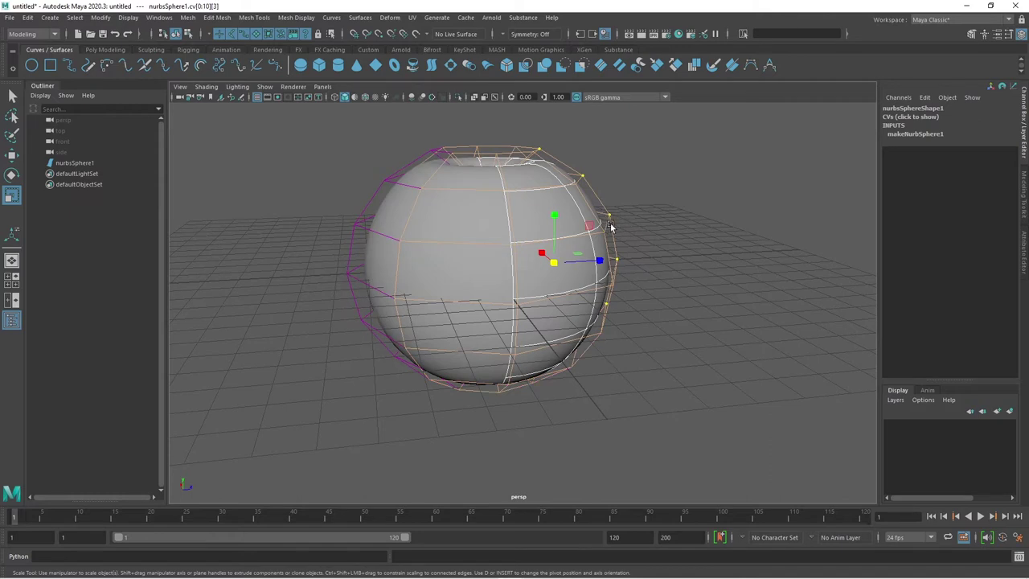
{"action": "left_click", "coordinate": [610, 228]}
{"action": "left_click_drag", "start_coordinate": [491, 229], "coordinate": [505, 222]}
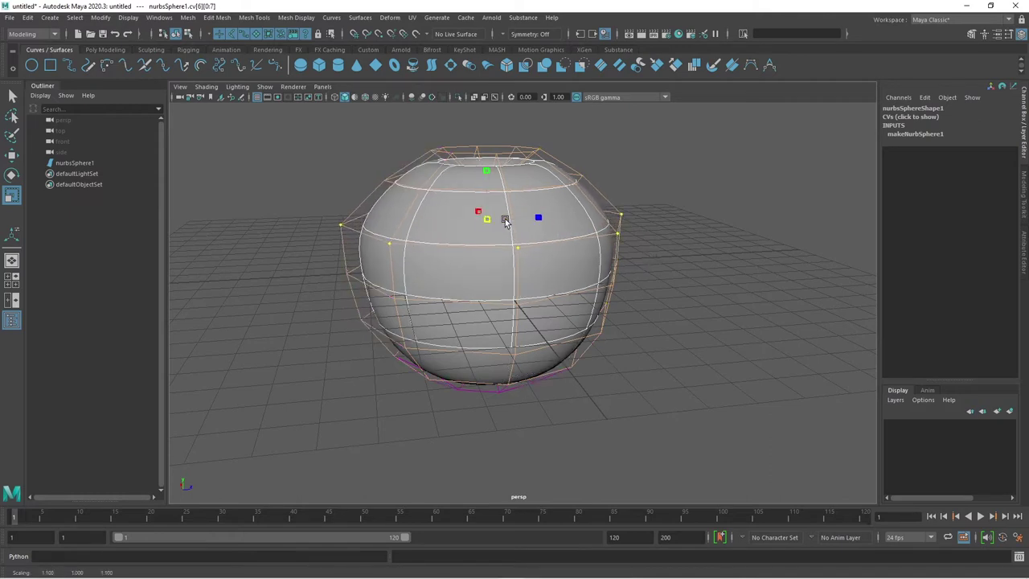
Widen the top hull row and pinch two middle-lower rows inward.
{"action": "left_click", "coordinate": [545, 194]}
{"action": "left_click_drag", "start_coordinate": [486, 180], "coordinate": [526, 175]}
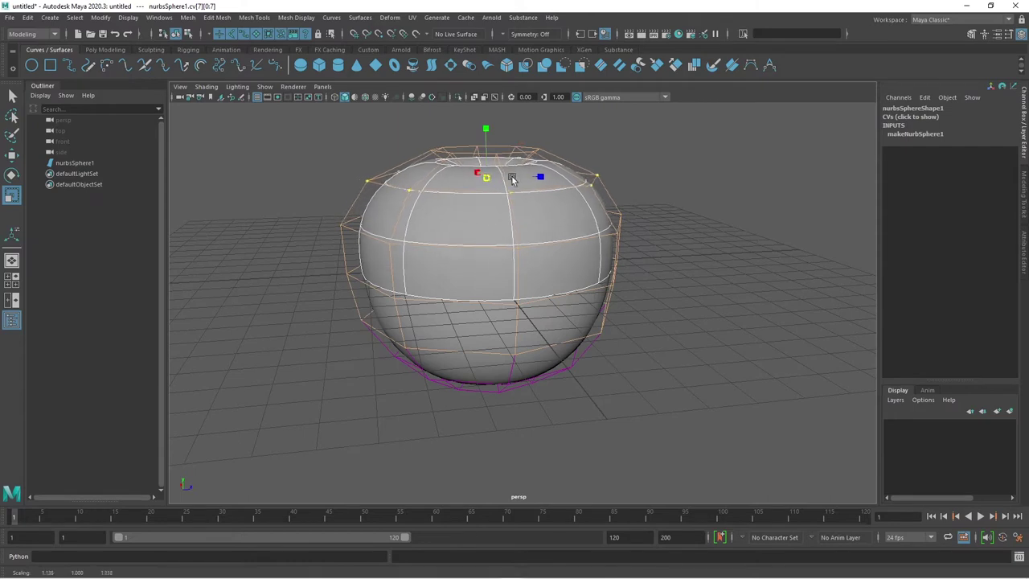
{"action": "left_click", "coordinate": [598, 294]}
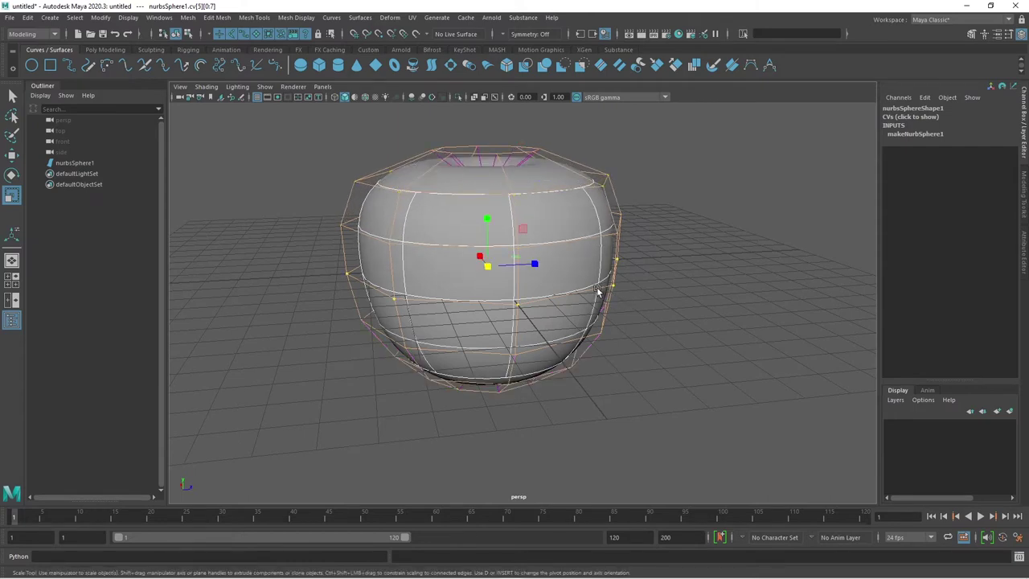
{"action": "middle_click_drag", "start_coordinate": [510, 279], "coordinate": [573, 352]}
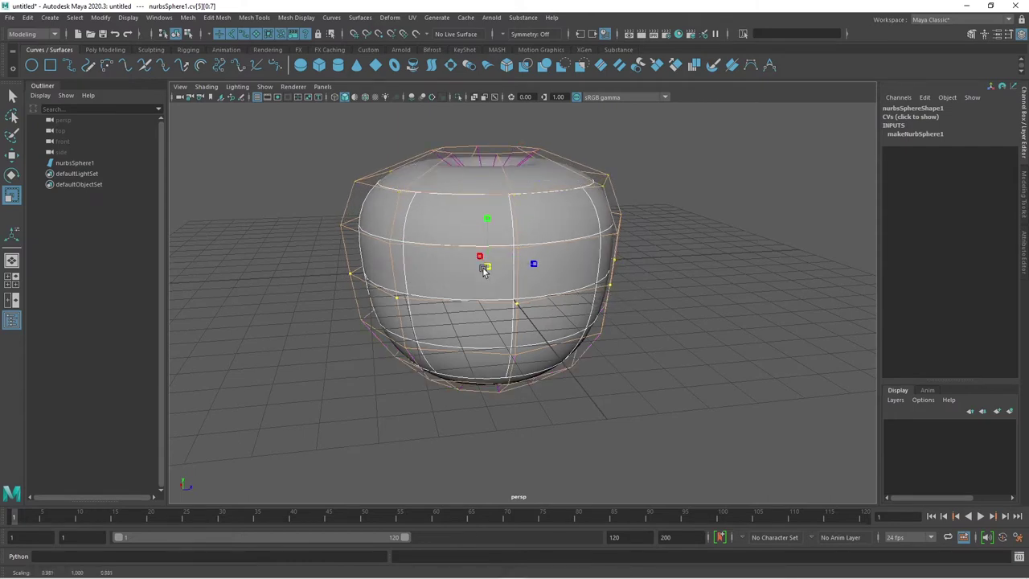
{"action": "left_click", "coordinate": [572, 343]}
{"action": "mouse_move", "coordinate": [487, 314]}
{"action": "left_mouse_down"}
{"action": "mouse_move", "coordinate": [471, 318]}
{"action": "mouse_move", "coordinate": [576, 334]}
{"action": "mouse_move", "coordinate": [570, 359]}
{"action": "mouse_move", "coordinate": [552, 307]}
{"action": "left_mouse_up"}
Scale the lowest hull rows inward one by one to round off a narrower base.
{"action": "left_click", "coordinate": [542, 319]}
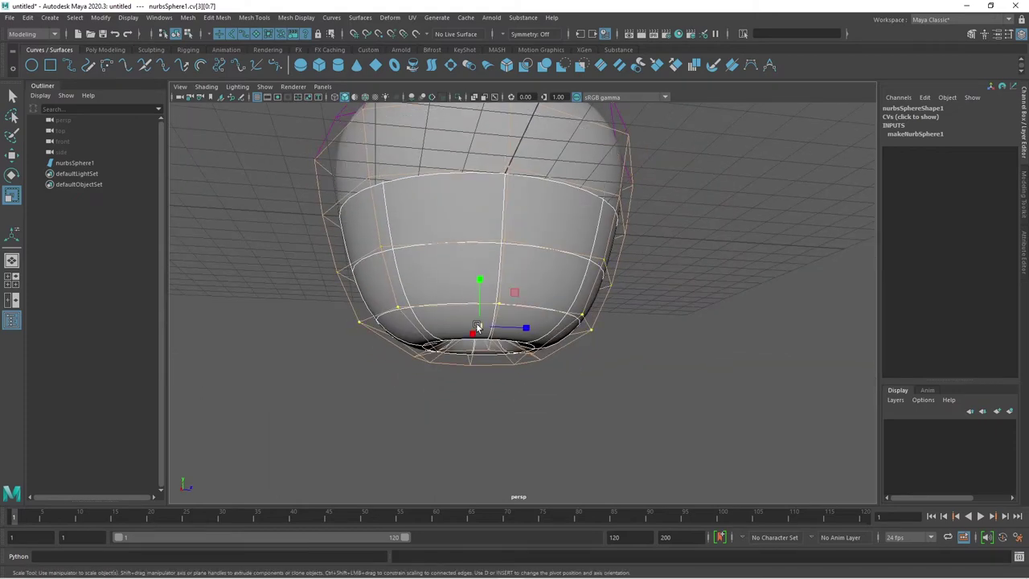
{"action": "left_click_drag", "start_coordinate": [477, 327], "coordinate": [521, 361]}
{"action": "mouse_move", "coordinate": [440, 356]}
{"action": "left_mouse_down", "text": "alt"}
{"action": "mouse_move", "coordinate": [446, 370]}
{"action": "mouse_move", "coordinate": [505, 379]}
{"action": "mouse_move", "coordinate": [488, 376]}
{"action": "left_mouse_up", "text": "alt"}
{"action": "left_click", "coordinate": [499, 379]}
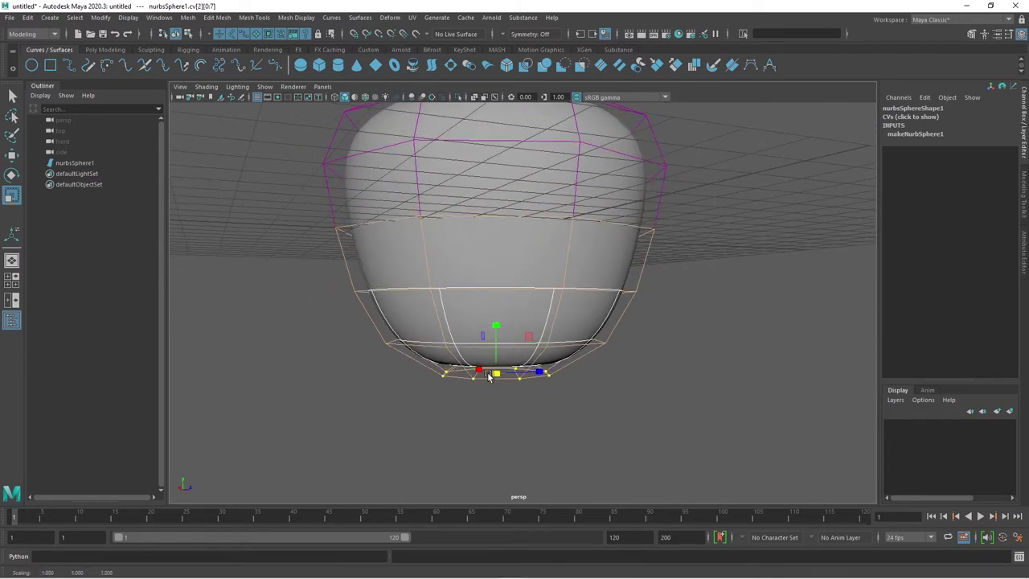
{"action": "key", "text": "Up"}
{"action": "left_click_drag", "start_coordinate": [496, 342], "coordinate": [495, 341]}
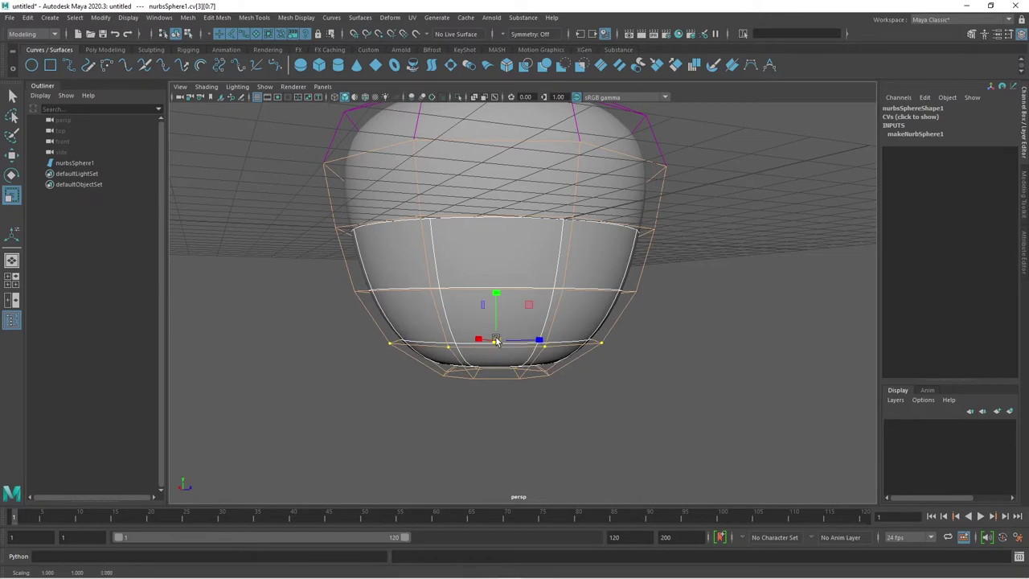
{"action": "key", "text": "Up"}
{"action": "mouse_move", "coordinate": [505, 293]}
{"action": "left_mouse_down"}
{"action": "mouse_move", "coordinate": [494, 292]}
{"action": "mouse_move", "coordinate": [663, 287]}
{"action": "mouse_move", "coordinate": [658, 305]}
{"action": "left_mouse_up"}
{"action": "key", "text": "Up"}
{"action": "mouse_move", "coordinate": [600, 245]}
{"action": "left_mouse_down", "text": "alt"}
{"action": "mouse_move", "coordinate": [651, 276]}
{"action": "mouse_move", "coordinate": [673, 316]}
{"action": "mouse_move", "coordinate": [576, 198]}
{"action": "left_mouse_up", "text": "alt"}
Move the top CV rows (cv[8], cv[7], cv[6]) upward to form the apple's shoulders around the dimple.
{"action": "key", "text": "w"}
{"action": "left_click_drag", "start_coordinate": [518, 155], "coordinate": [520, 145]}
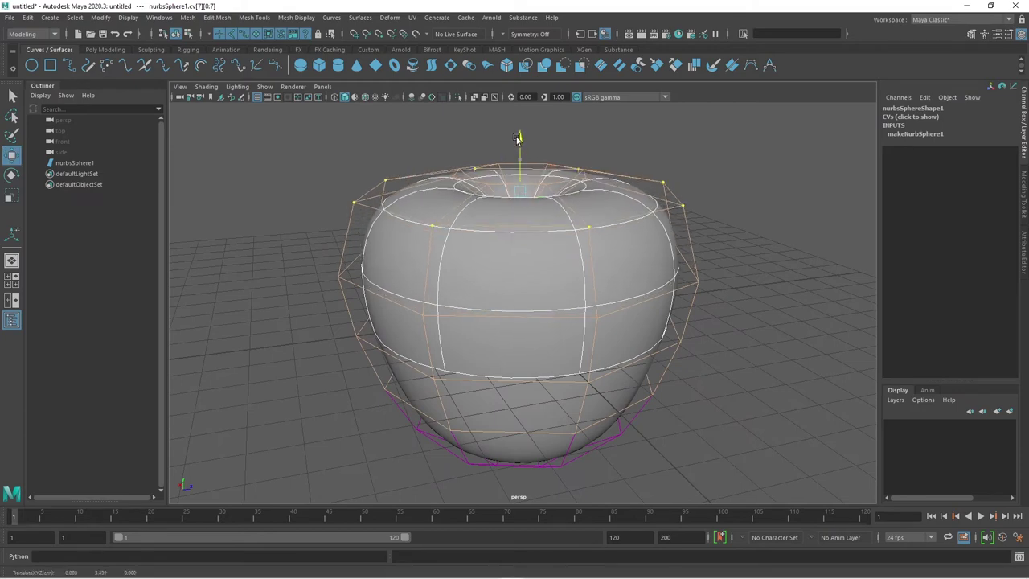
{"action": "key", "text": "Down"}
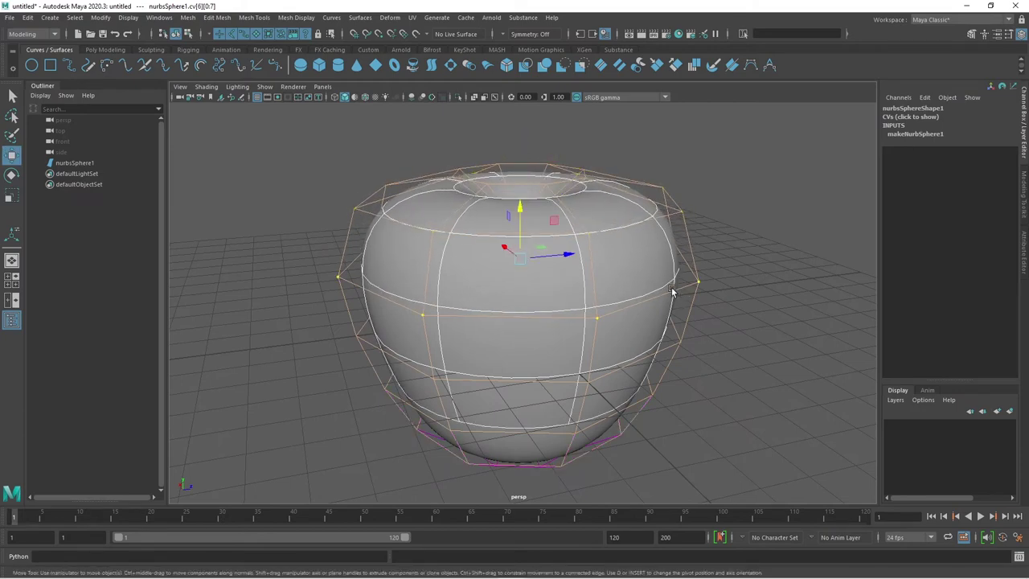
{"action": "mouse_move", "coordinate": [525, 206]}
{"action": "left_mouse_down"}
{"action": "mouse_move", "coordinate": [648, 348]}
{"action": "mouse_move", "coordinate": [599, 317]}
{"action": "mouse_move", "coordinate": [578, 407]}
{"action": "mouse_move", "coordinate": [505, 288]}
{"action": "left_mouse_up"}
{"action": "scroll", "coordinate": [505, 288], "scroll_direction": "up", "scroll_amount": 2}
{"action": "key", "text": "Up"}
{"action": "key", "text": "Up"}
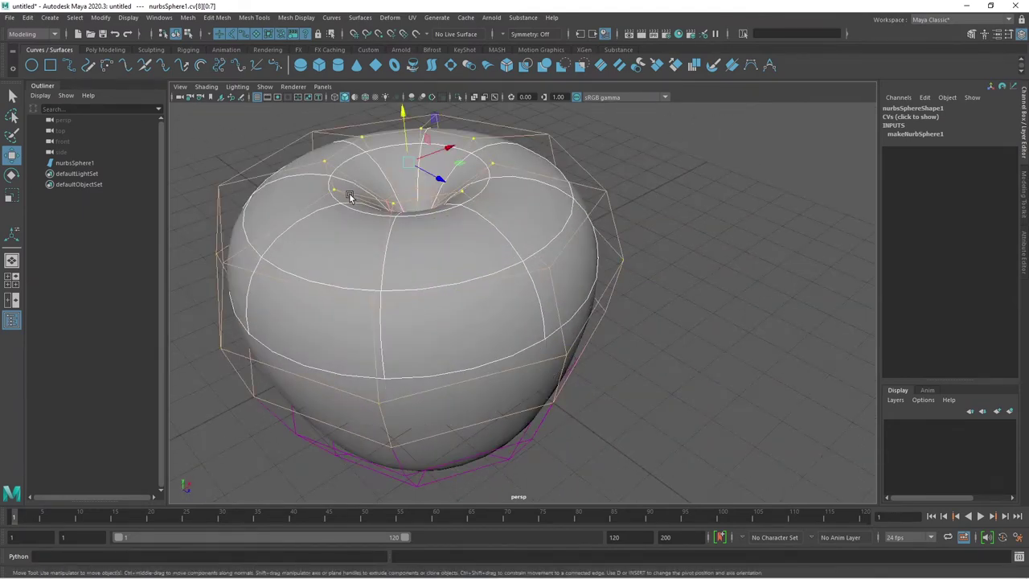
{"action": "left_click_drag", "start_coordinate": [412, 116], "coordinate": [407, 104]}
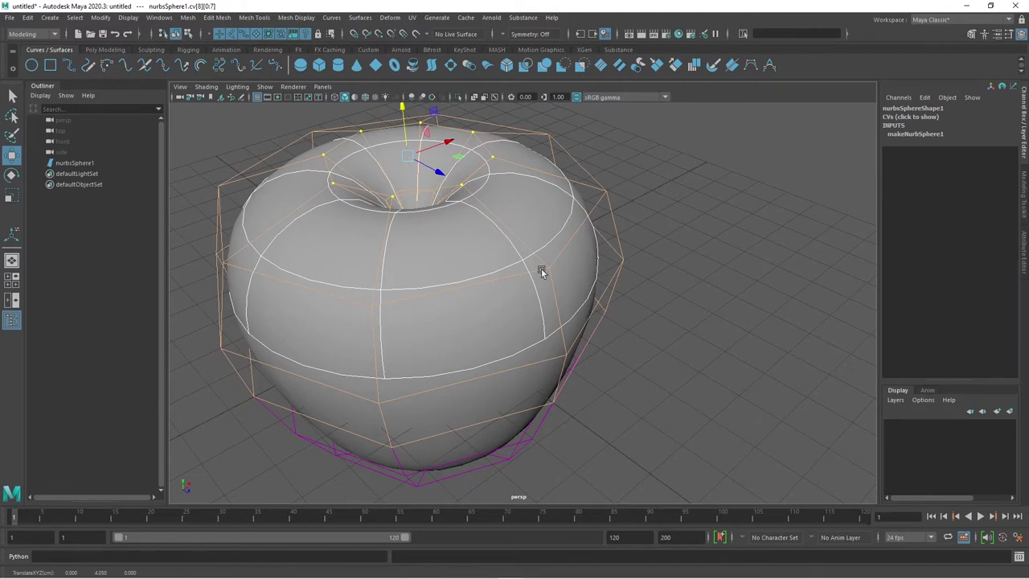
{"action": "key", "text": "Down"}
{"action": "mouse_move", "coordinate": [406, 140]}
{"action": "left_mouse_down"}
{"action": "mouse_move", "coordinate": [406, 128]}
{"action": "mouse_move", "coordinate": [407, 141]}
{"action": "left_mouse_up"}
{"action": "mouse_move", "coordinate": [435, 173]}
{"action": "left_mouse_down", "text": "alt"}
{"action": "mouse_move", "coordinate": [671, 291]}
{"action": "mouse_move", "coordinate": [633, 326]}
{"action": "mouse_move", "coordinate": [647, 354]}
{"action": "mouse_move", "coordinate": [647, 317]}
{"action": "left_mouse_up", "text": "alt"}
Switch nurbsSphere1 back to Object Mode and move it up to Translate Y 3.385.
{"action": "right_click_drag", "start_coordinate": [595, 278], "coordinate": [631, 263]}
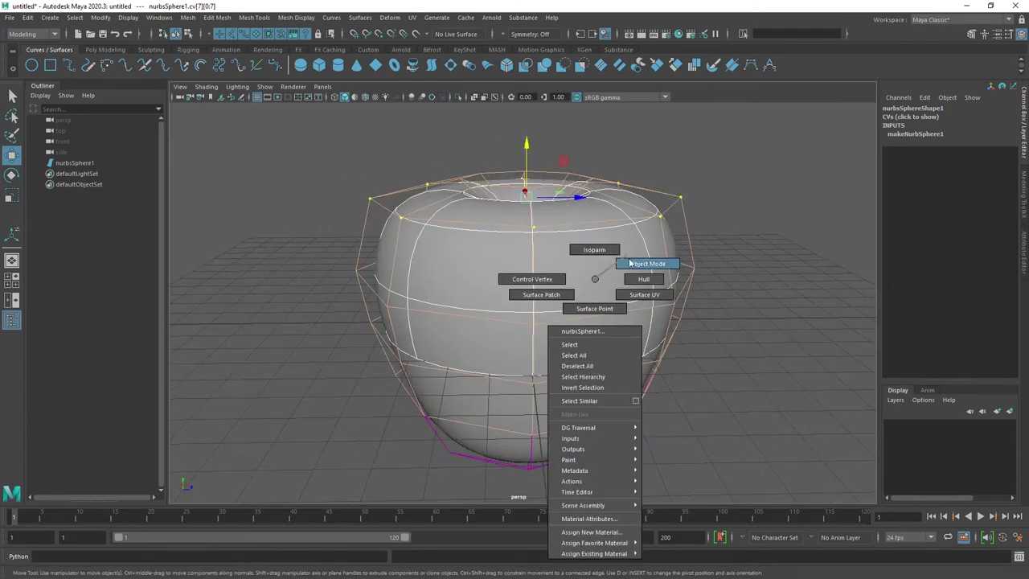
{"action": "left_click", "coordinate": [752, 315]}
{"action": "mouse_move", "coordinate": [769, 329]}
{"action": "left_mouse_down", "text": "alt"}
{"action": "mouse_move", "coordinate": [728, 340]}
{"action": "mouse_move", "coordinate": [691, 370]}
{"action": "mouse_move", "coordinate": [681, 317]}
{"action": "mouse_move", "coordinate": [620, 345]}
{"action": "mouse_move", "coordinate": [670, 386]}
{"action": "mouse_move", "coordinate": [665, 311]}
{"action": "left_mouse_up", "text": "alt"}
{"action": "left_click", "coordinate": [581, 287]}
{"action": "left_click", "coordinate": [657, 360]}
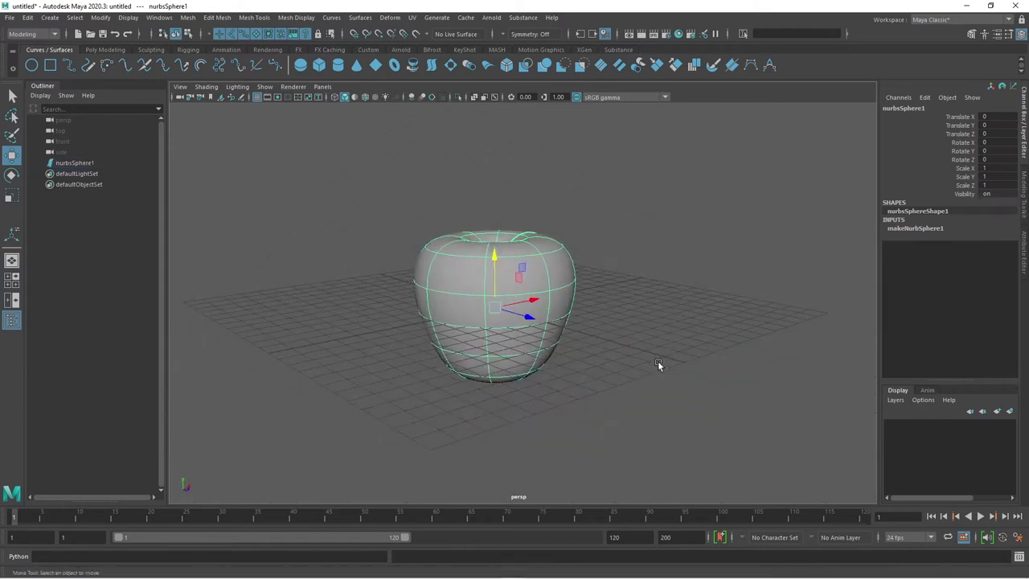
{"action": "mouse_move", "coordinate": [657, 360]}
{"action": "left_mouse_down", "text": "alt"}
{"action": "mouse_move", "coordinate": [643, 345]}
{"action": "mouse_move", "coordinate": [540, 334]}
{"action": "mouse_move", "coordinate": [519, 287]}
{"action": "left_mouse_up", "text": "alt"}
{"action": "left_click", "coordinate": [519, 286]}
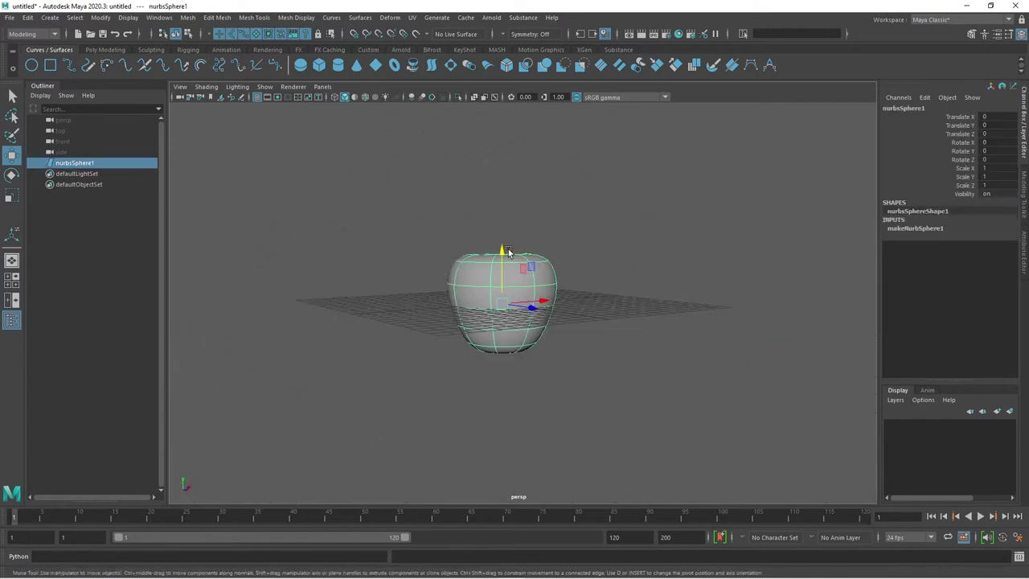
{"action": "left_click_drag", "start_coordinate": [502, 238], "coordinate": [504, 198]}
{"action": "left_click", "coordinate": [689, 302]}
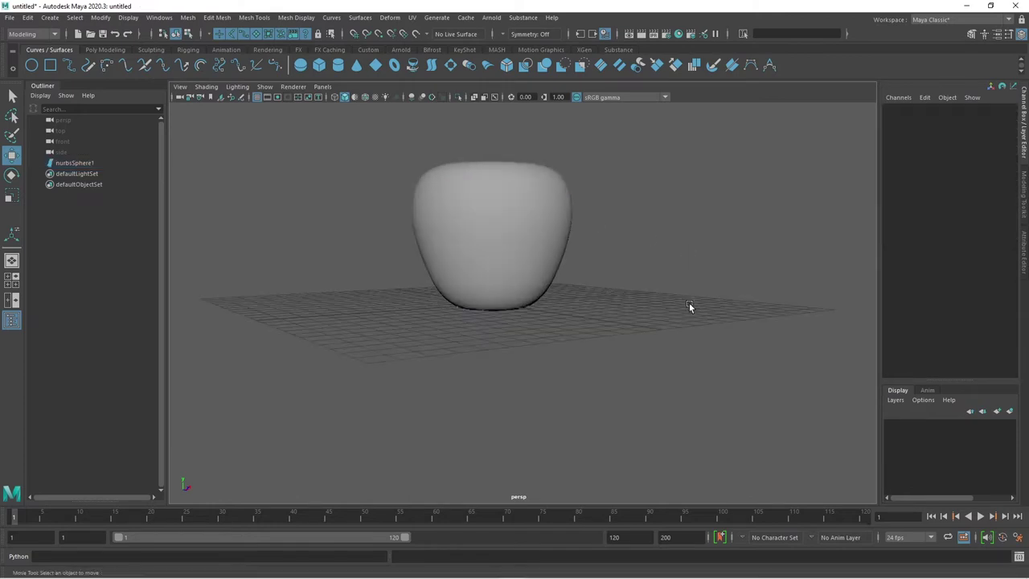
{"action": "mouse_move", "coordinate": [689, 303]}
{"action": "left_mouse_down", "text": "alt"}
{"action": "mouse_move", "coordinate": [618, 310]}
{"action": "mouse_move", "coordinate": [634, 333]}
{"action": "mouse_move", "coordinate": [620, 356]}
{"action": "mouse_move", "coordinate": [542, 246]}
{"action": "mouse_move", "coordinate": [655, 350]}
{"action": "left_mouse_up", "text": "alt"}
{"action": "left_click", "coordinate": [542, 246]}
{"action": "mouse_move", "coordinate": [655, 350]}
{"action": "right_mouse_down", "text": "alt"}
{"action": "mouse_move", "coordinate": [443, 358]}
{"action": "mouse_move", "coordinate": [616, 294]}
{"action": "right_mouse_up", "text": "alt"}
Switch the sphere to Control Vertex mode and shift the left-side CVs sideways.
{"action": "right_click", "coordinate": [620, 273]}
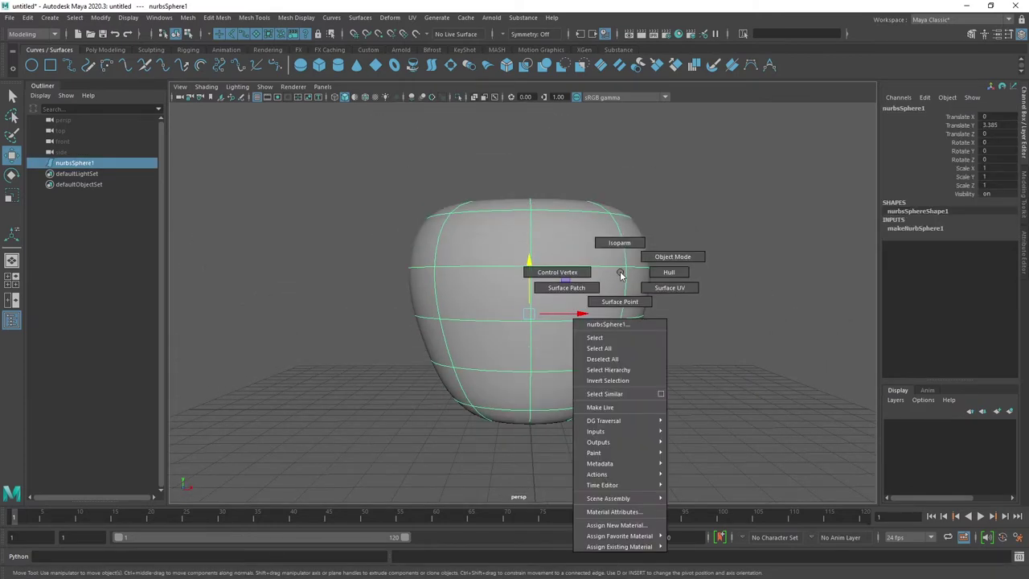
{"action": "left_click", "coordinate": [568, 273]}
{"action": "mouse_move", "coordinate": [668, 314]}
{"action": "left_mouse_down", "text": "alt"}
{"action": "mouse_move", "coordinate": [683, 334]}
{"action": "mouse_move", "coordinate": [665, 324]}
{"action": "mouse_move", "coordinate": [699, 314]}
{"action": "left_mouse_up", "text": "alt"}
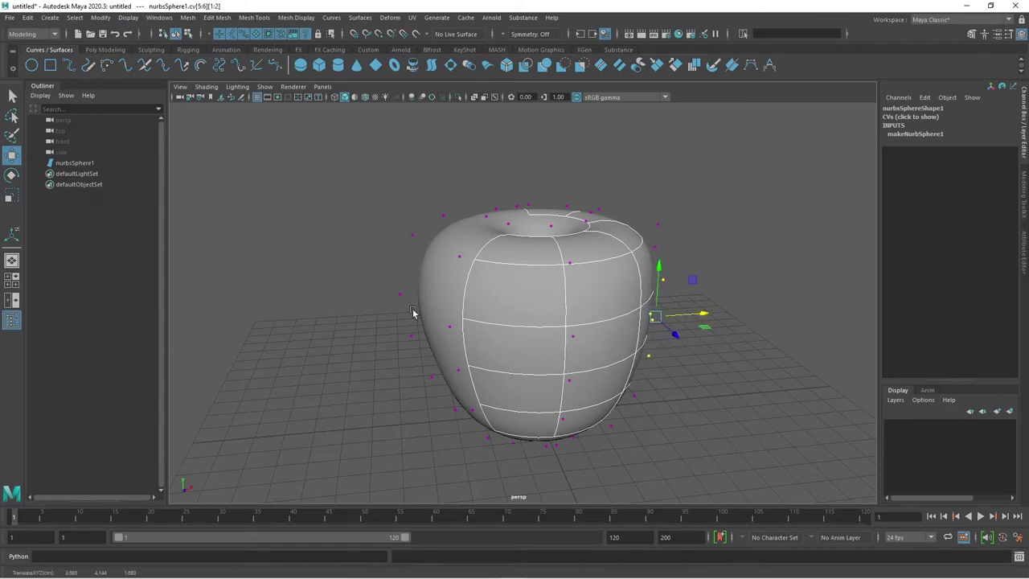
{"action": "left_click_drag", "start_coordinate": [463, 386], "coordinate": [464, 387]}
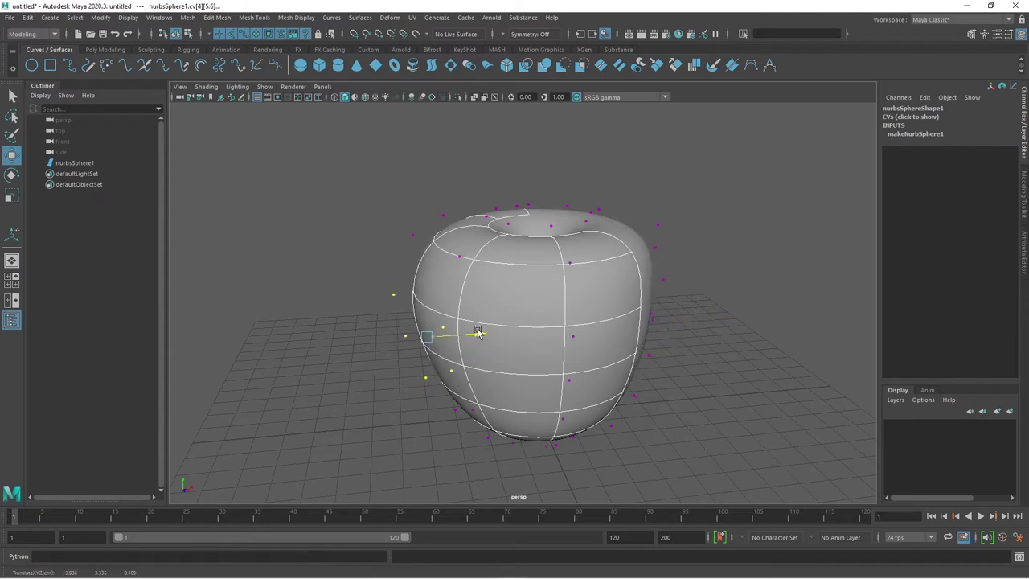
{"action": "left_click_drag", "start_coordinate": [562, 362], "coordinate": [703, 358], "text": "alt"}
Select more side and front CV groups and shift them to make the flanks uneven.
{"action": "left_click_drag", "start_coordinate": [632, 427], "coordinate": [633, 426]}
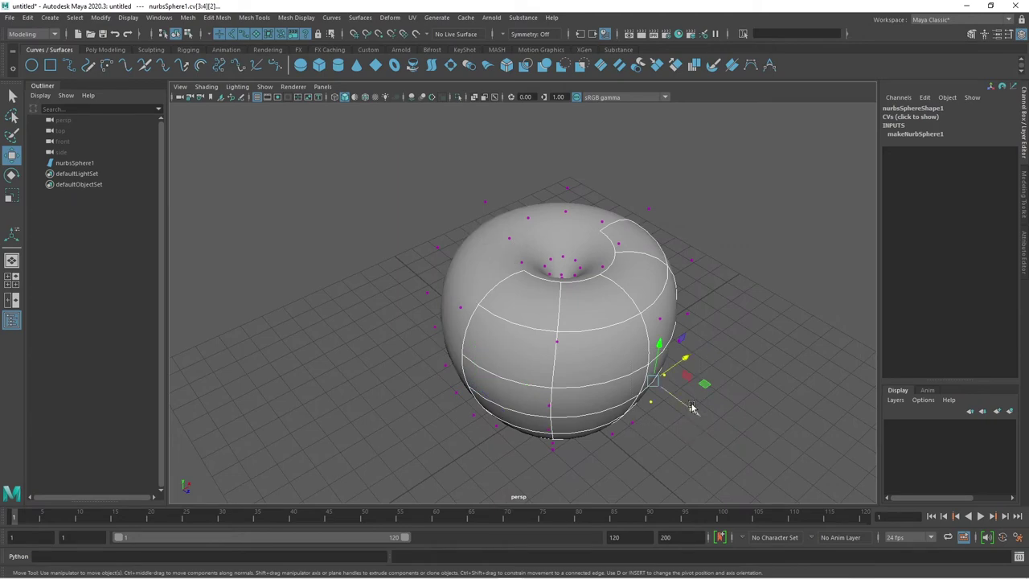
{"action": "mouse_move", "coordinate": [666, 375]}
{"action": "left_mouse_down", "text": "alt"}
{"action": "mouse_move", "coordinate": [650, 427]}
{"action": "mouse_move", "coordinate": [670, 433]}
{"action": "left_mouse_up", "text": "alt"}
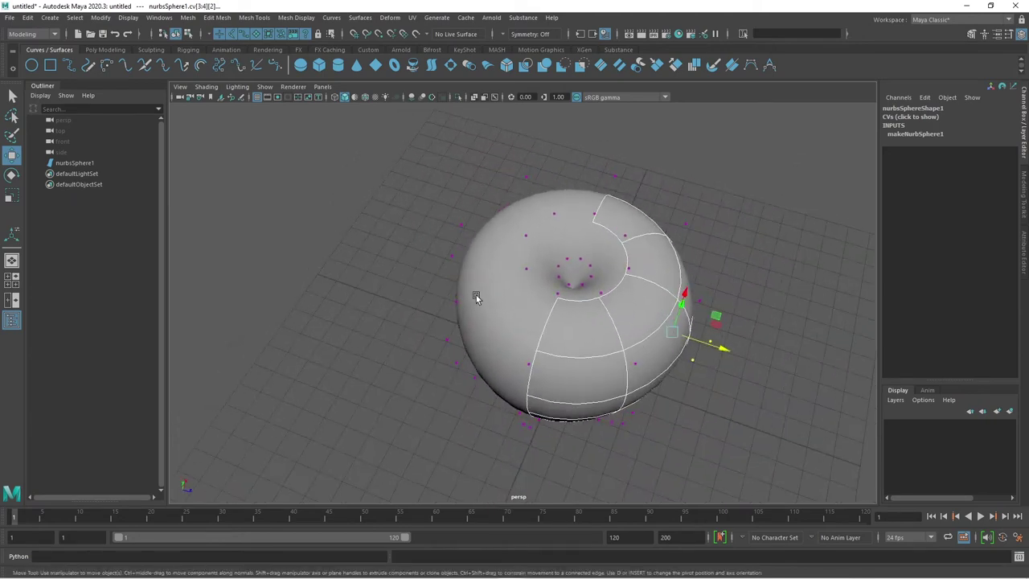
{"action": "left_click_drag", "start_coordinate": [473, 294], "coordinate": [440, 410]}
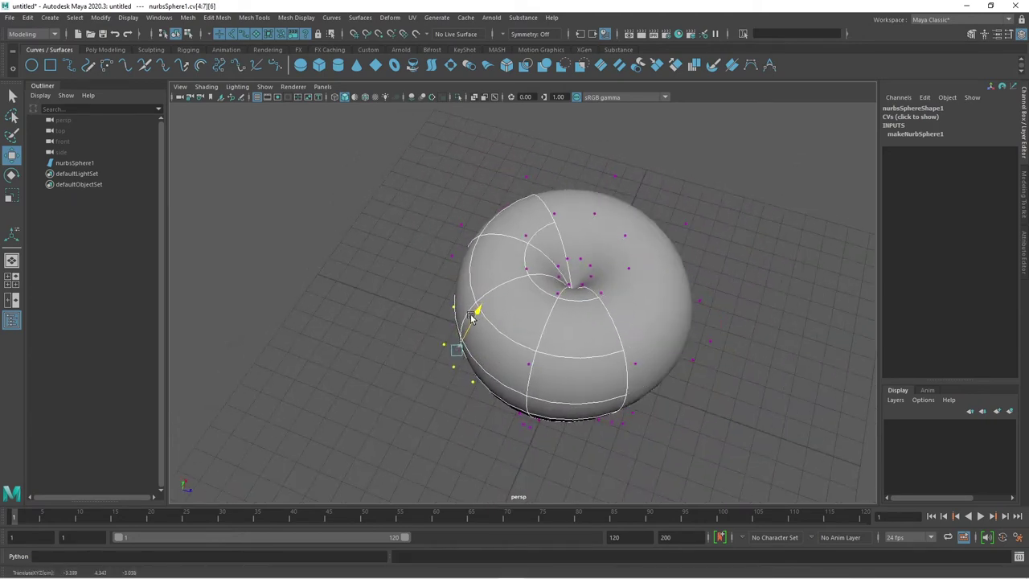
{"action": "mouse_move", "coordinate": [468, 327]}
{"action": "left_mouse_down", "text": "alt"}
{"action": "mouse_move", "coordinate": [604, 374]}
{"action": "mouse_move", "coordinate": [691, 338]}
{"action": "mouse_move", "coordinate": [688, 329]}
{"action": "left_mouse_up", "text": "alt"}
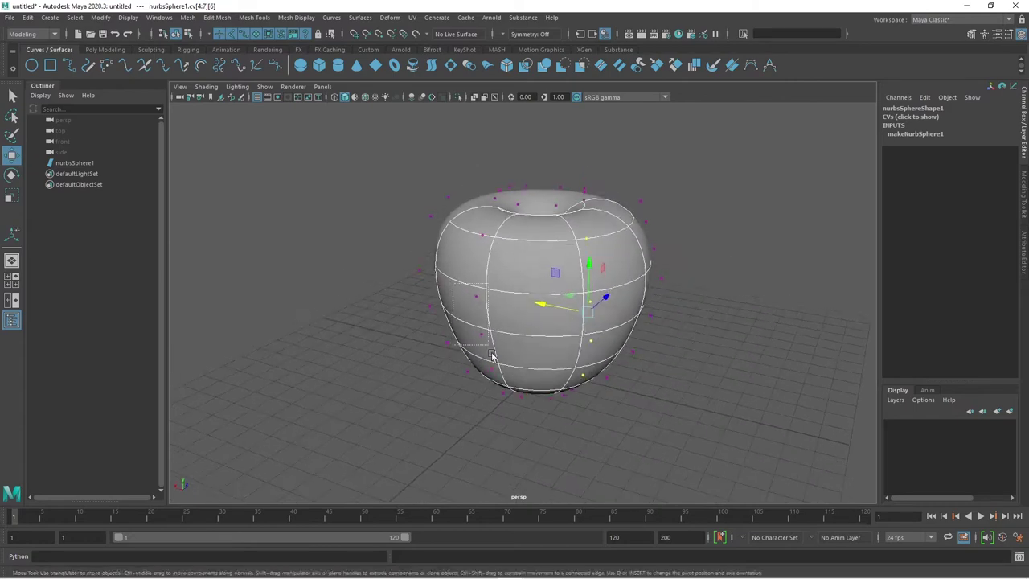
{"action": "left_click_drag", "start_coordinate": [492, 356], "coordinate": [523, 333]}
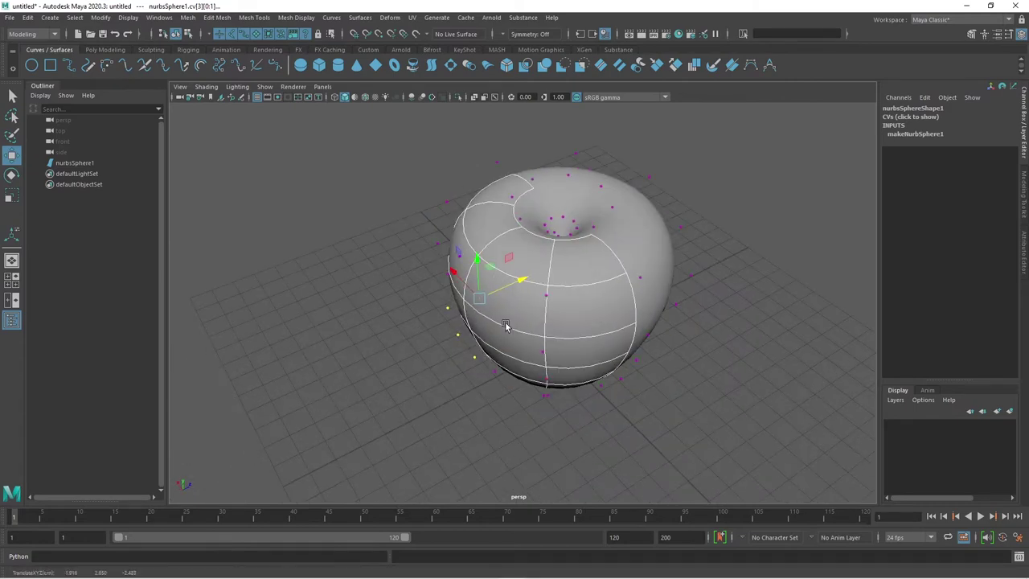
{"action": "left_click_drag", "start_coordinate": [518, 286], "coordinate": [413, 317], "text": "alt"}
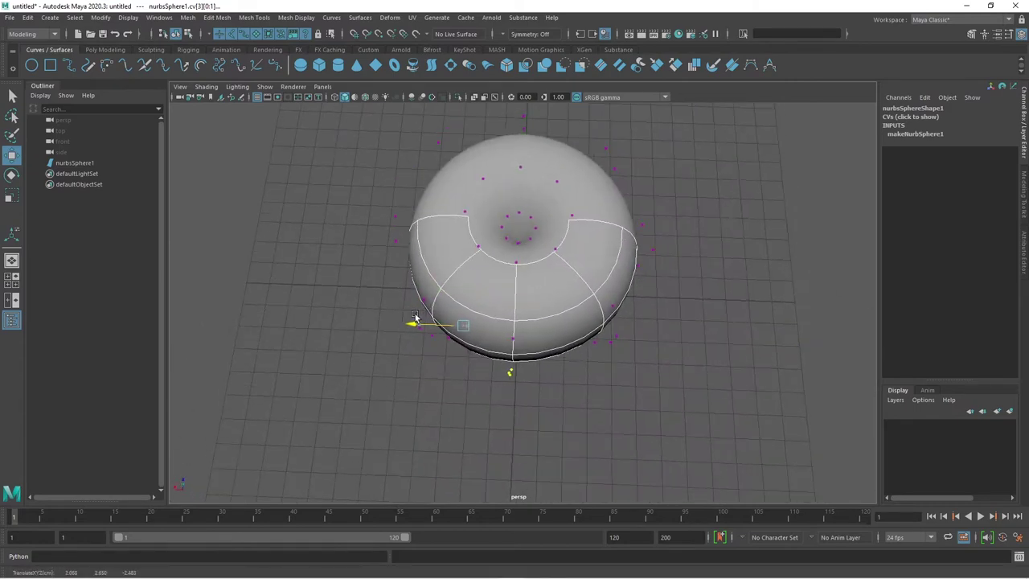
{"action": "left_click", "coordinate": [721, 328]}
{"action": "mouse_move", "coordinate": [721, 328]}
{"action": "left_mouse_down", "text": "alt"}
{"action": "mouse_move", "coordinate": [748, 378]}
{"action": "mouse_move", "coordinate": [460, 447]}
{"action": "mouse_move", "coordinate": [578, 428]}
{"action": "mouse_move", "coordinate": [597, 349]}
{"action": "mouse_move", "coordinate": [555, 406]}
{"action": "mouse_move", "coordinate": [395, 384]}
{"action": "mouse_move", "coordinate": [592, 369]}
{"action": "mouse_move", "coordinate": [635, 414]}
{"action": "mouse_move", "coordinate": [624, 367]}
{"action": "left_mouse_up", "text": "alt"}
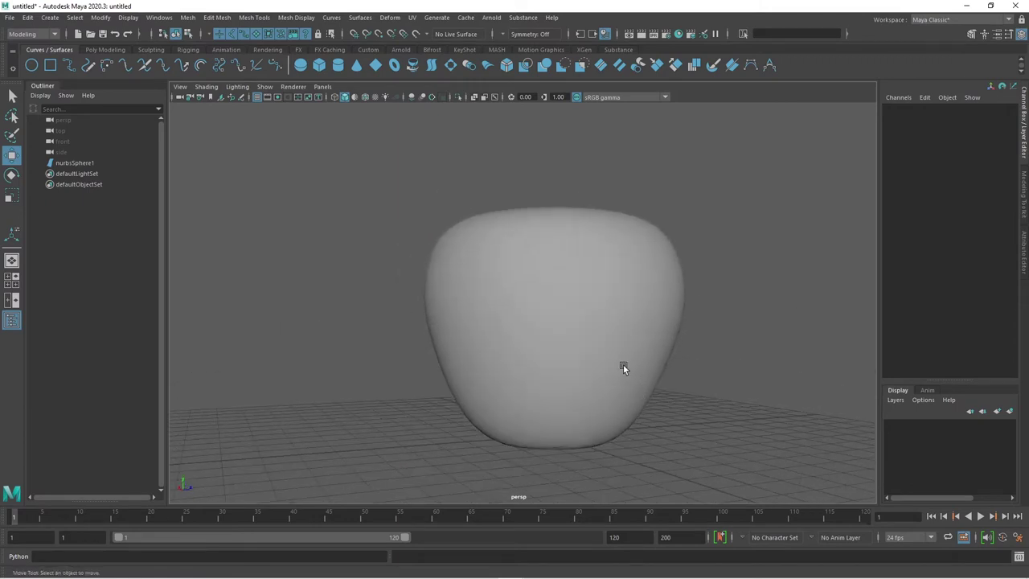
{"action": "mouse_move", "coordinate": [624, 365]}
{"action": "left_mouse_down", "text": "alt"}
{"action": "mouse_move", "coordinate": [737, 404]}
{"action": "mouse_move", "coordinate": [666, 411]}
{"action": "mouse_move", "coordinate": [629, 396]}
{"action": "mouse_move", "coordinate": [641, 376]}
{"action": "mouse_move", "coordinate": [628, 337]}
{"action": "mouse_move", "coordinate": [476, 345]}
{"action": "mouse_move", "coordinate": [663, 304]}
{"action": "mouse_move", "coordinate": [716, 353]}
{"action": "mouse_move", "coordinate": [657, 307]}
{"action": "mouse_move", "coordinate": [689, 376]}
{"action": "mouse_move", "coordinate": [606, 236]}
{"action": "left_mouse_up", "text": "alt"}
{"action": "left_click", "coordinate": [606, 236]}
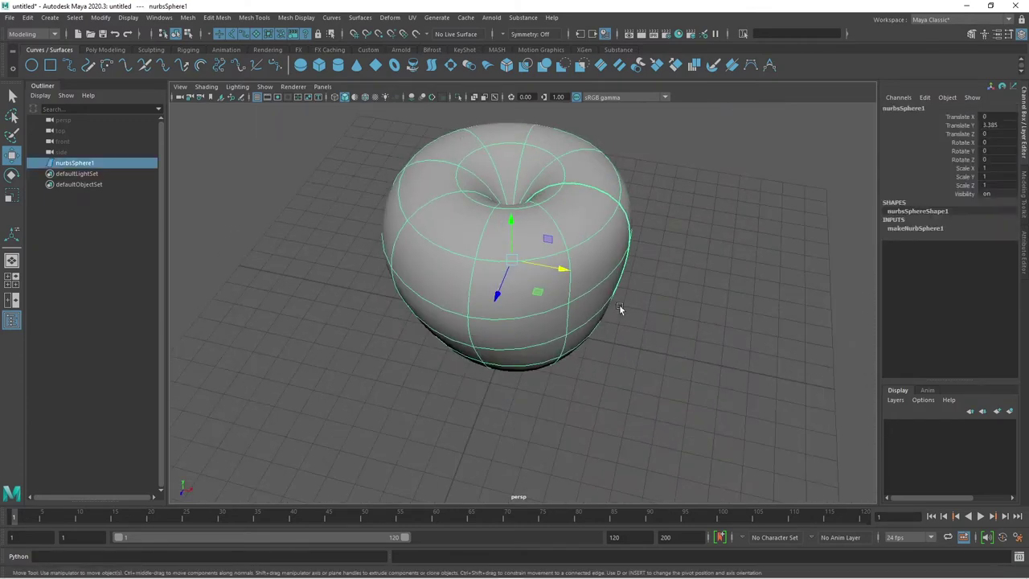
{"action": "right_click_drag", "start_coordinate": [619, 304], "coordinate": [565, 312]}
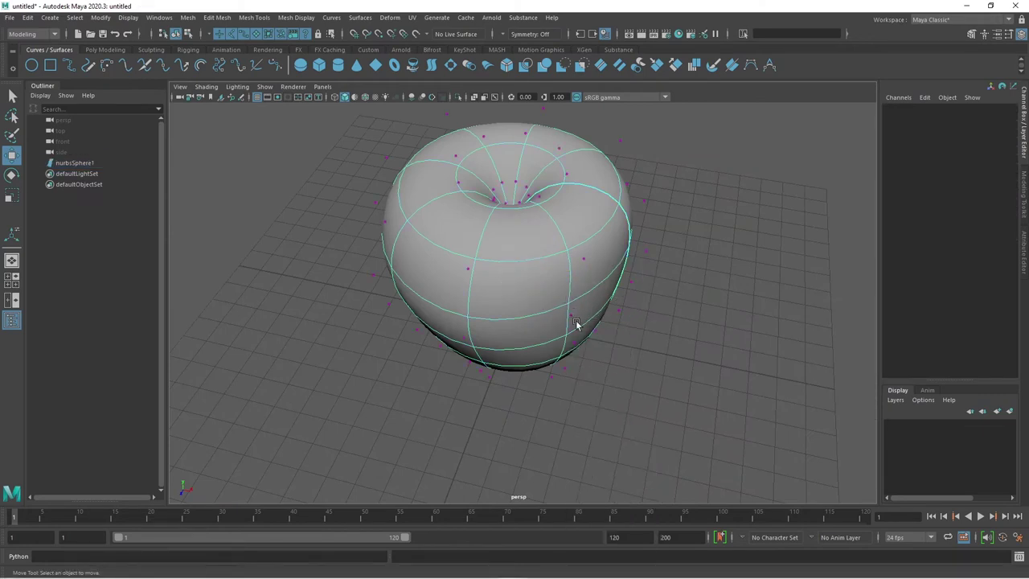
{"action": "left_click", "coordinate": [576, 322]}
{"action": "left_click_drag", "start_coordinate": [570, 315], "coordinate": [575, 322]}
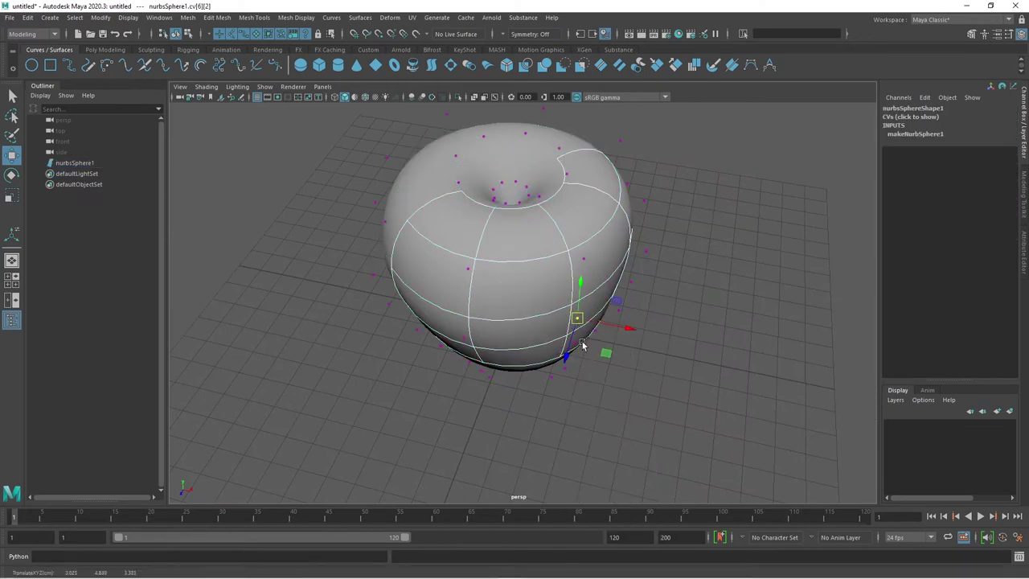
{"action": "left_click", "coordinate": [573, 346]}
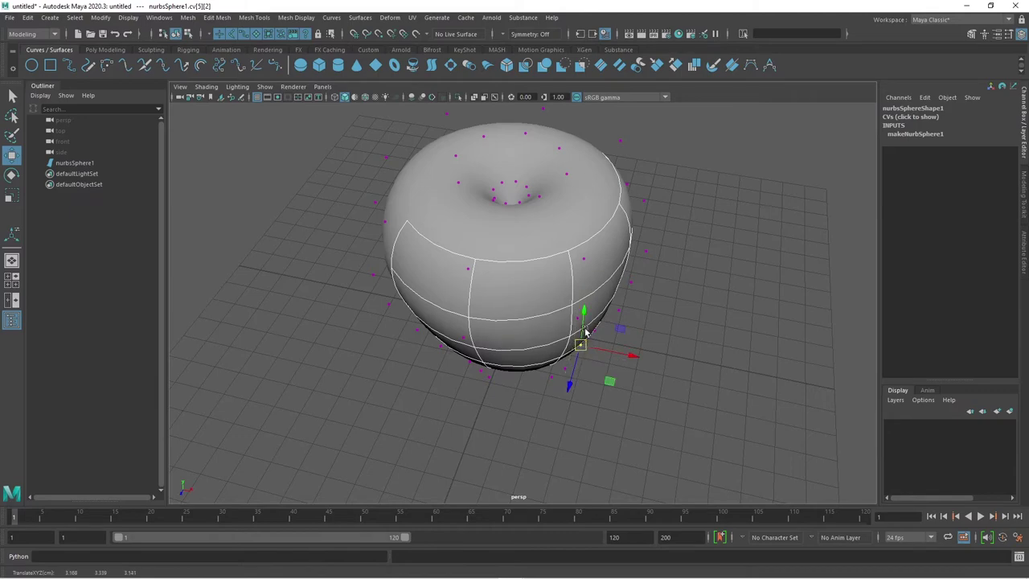
{"action": "left_click", "coordinate": [581, 319]}
{"action": "key", "text": "ctrl+z"}
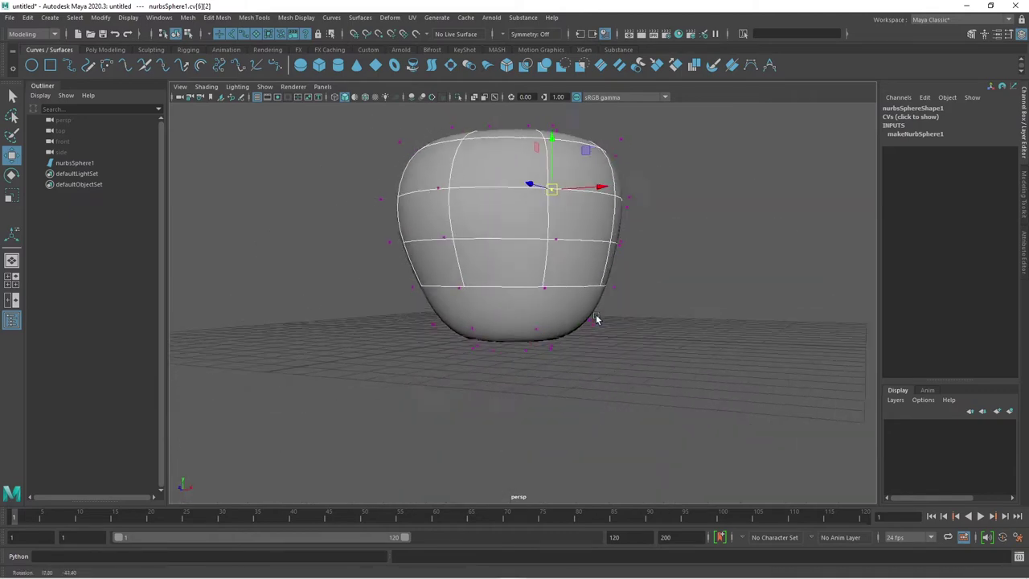
{"action": "key", "text": "ctrl+z"}
{"action": "key", "text": "ctrl+z"}
{"action": "right_click_drag", "start_coordinate": [509, 209], "coordinate": [593, 175]}
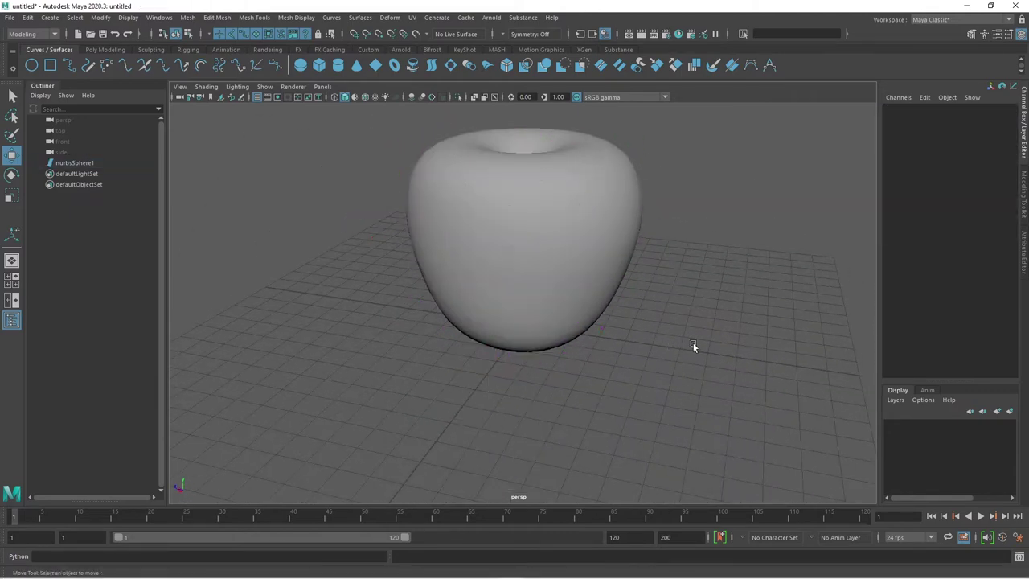
{"action": "mouse_move", "coordinate": [693, 343]}
{"action": "left_mouse_down", "text": "alt"}
{"action": "mouse_move", "coordinate": [505, 360]}
{"action": "mouse_move", "coordinate": [448, 304]}
{"action": "mouse_move", "coordinate": [563, 369]}
{"action": "mouse_move", "coordinate": [570, 424]}
{"action": "mouse_move", "coordinate": [595, 393]}
{"action": "mouse_move", "coordinate": [603, 434]}
{"action": "mouse_move", "coordinate": [581, 434]}
{"action": "left_mouse_up", "text": "alt"}
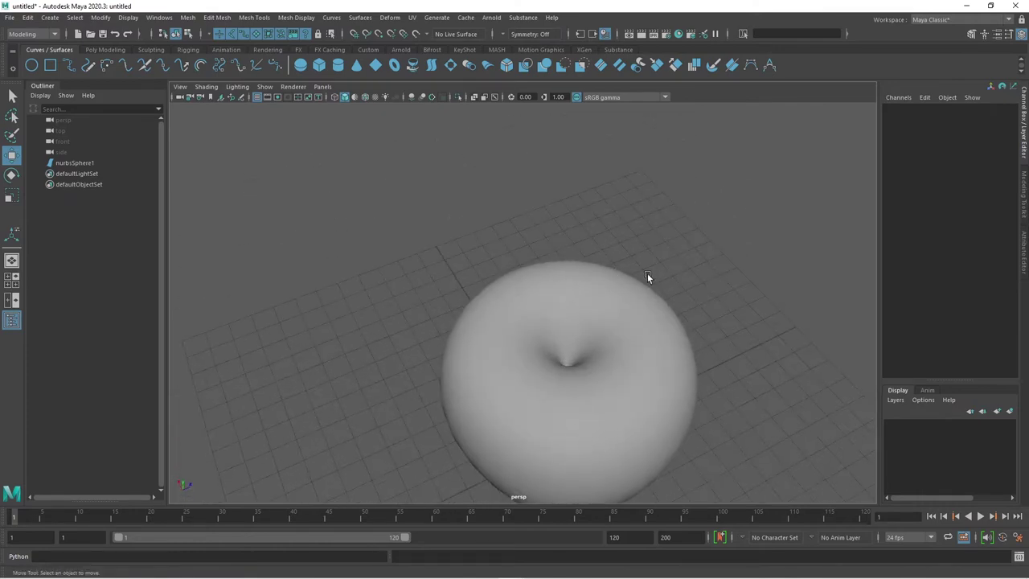
{"action": "mouse_move", "coordinate": [686, 319]}
{"action": "left_mouse_down", "text": "alt"}
{"action": "mouse_move", "coordinate": [637, 333]}
{"action": "mouse_move", "coordinate": [672, 376]}
{"action": "mouse_move", "coordinate": [624, 353]}
{"action": "left_mouse_up", "text": "alt"}
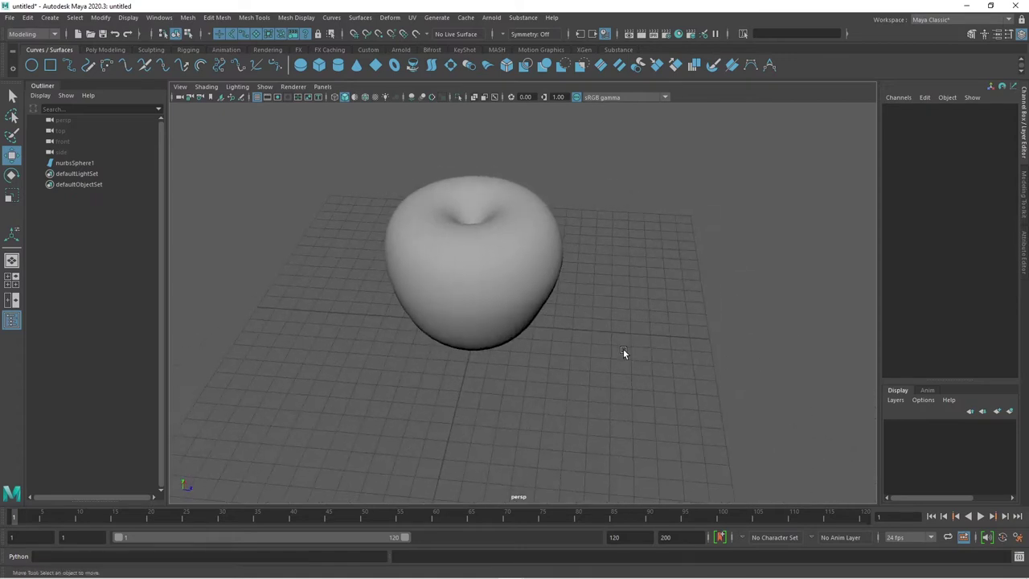
Create nurbsCylinder1 from NURBS Primitives, then undo a trial upward move so it stays inside the apple.
{"action": "left_click", "coordinate": [50, 17]}
{"action": "mouse_move", "coordinate": [80, 45]}
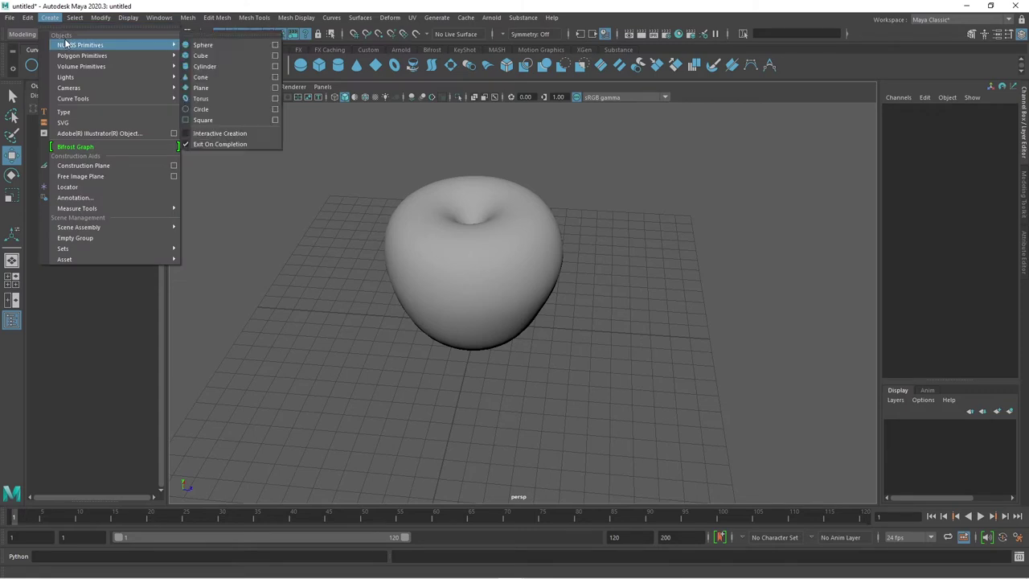
{"action": "left_click", "coordinate": [211, 71]}
{"action": "left_click_drag", "start_coordinate": [474, 280], "coordinate": [497, 141]}
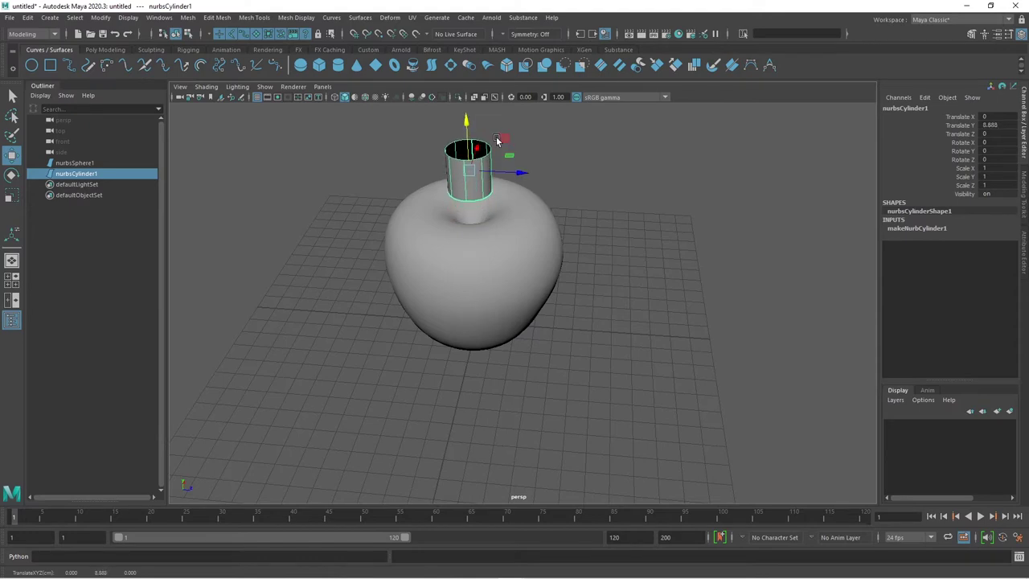
{"action": "key", "text": "ctrl+z"}
{"action": "key", "text": "ctrl+z"}
{"action": "left_click", "coordinate": [579, 278]}
{"action": "mouse_move", "coordinate": [579, 278]}
{"action": "left_mouse_down", "text": "alt"}
{"action": "mouse_move", "coordinate": [651, 371]}
{"action": "mouse_move", "coordinate": [679, 336]}
{"action": "left_mouse_up", "text": "alt"}
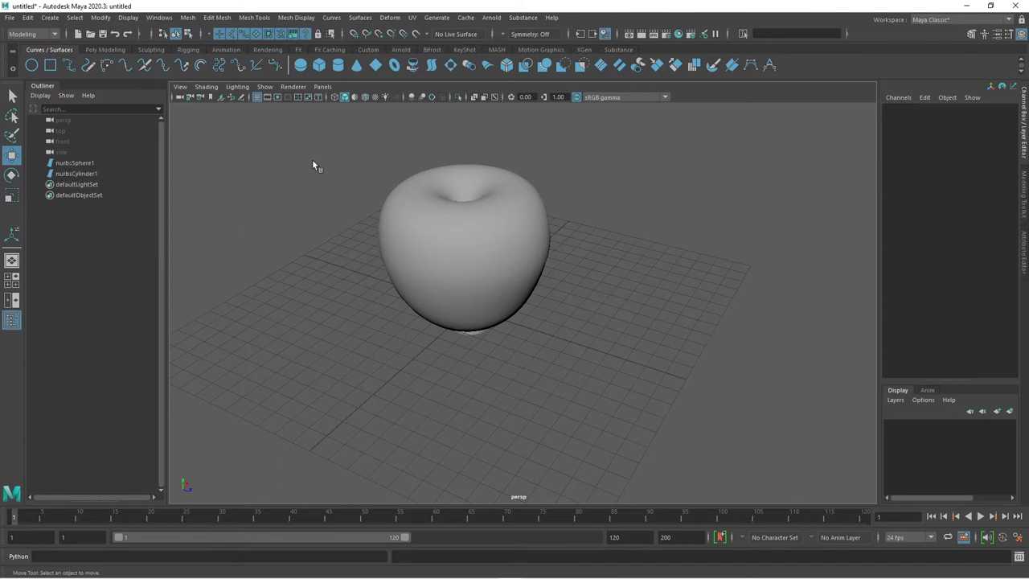
Select nurbsCylinder1 and raise it to Translate Y 7.88, toggling between wireframe and smooth shading.
{"action": "left_click", "coordinate": [335, 97]}
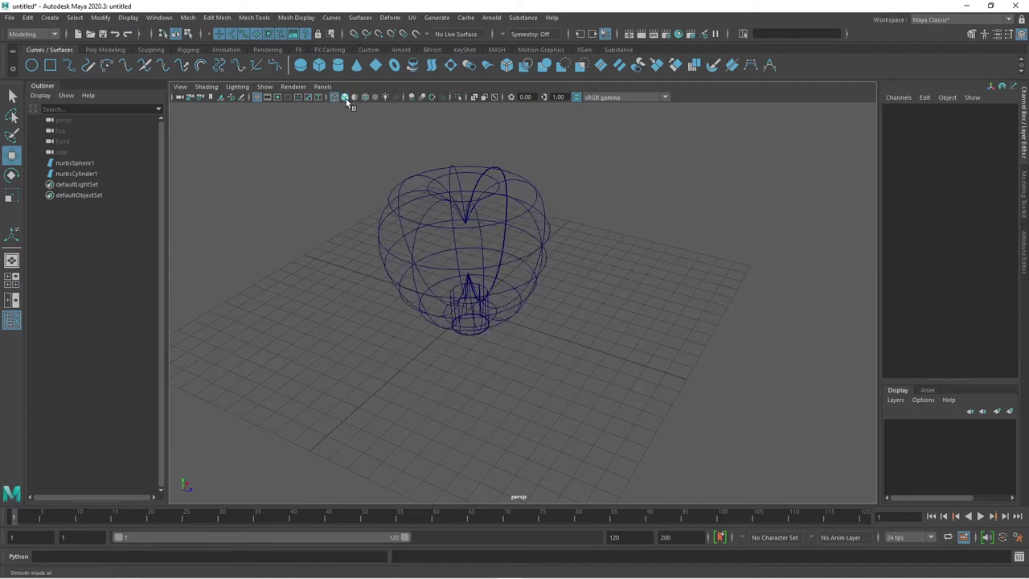
{"action": "left_click", "coordinate": [335, 97]}
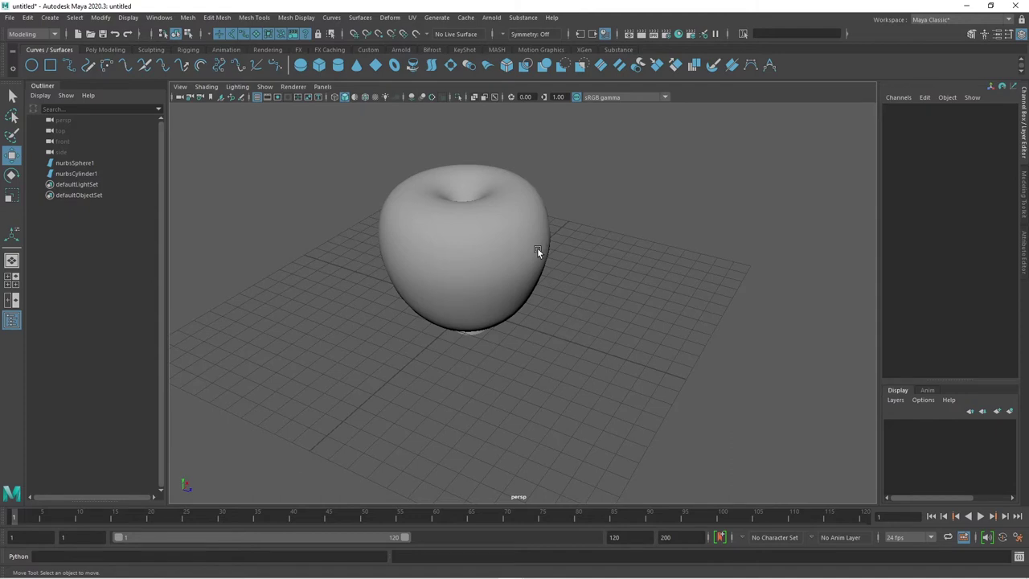
{"action": "key", "text": "4"}
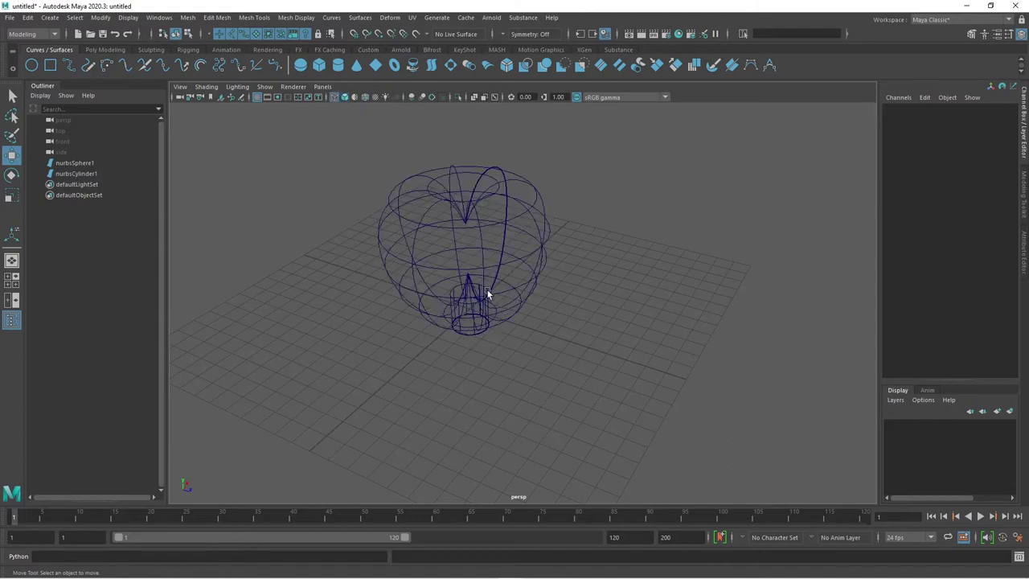
{"action": "left_click", "coordinate": [486, 288]}
{"action": "left_click_drag", "start_coordinate": [467, 264], "coordinate": [469, 112]}
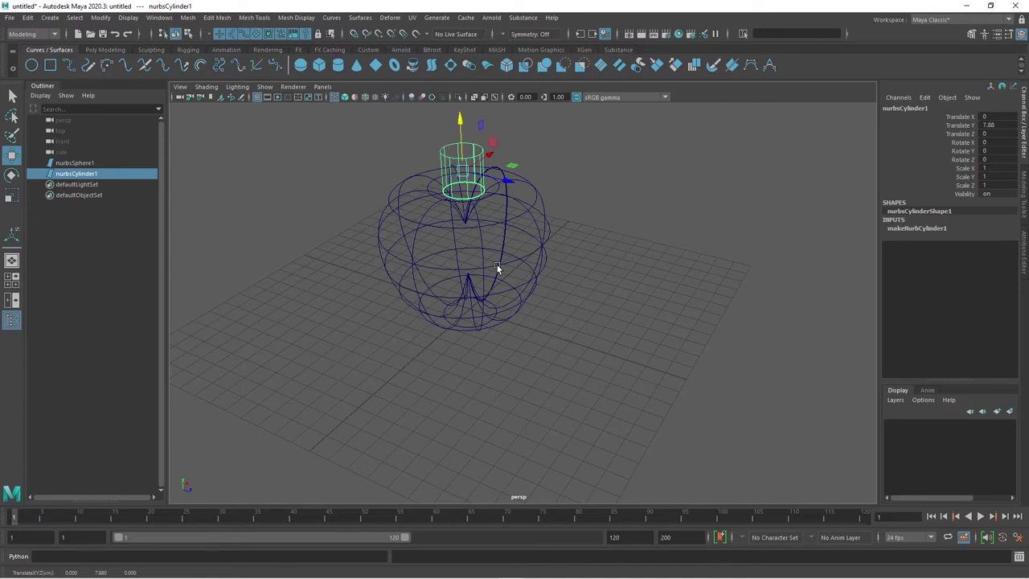
{"action": "key", "text": "5"}
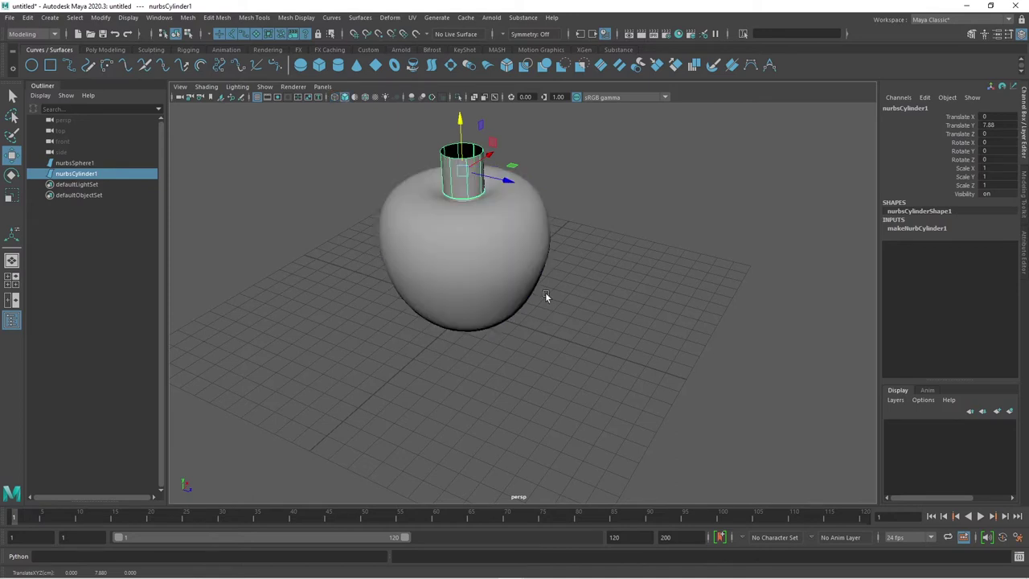
{"action": "middle_click_drag", "start_coordinate": [545, 295], "coordinate": [522, 301], "text": "alt"}
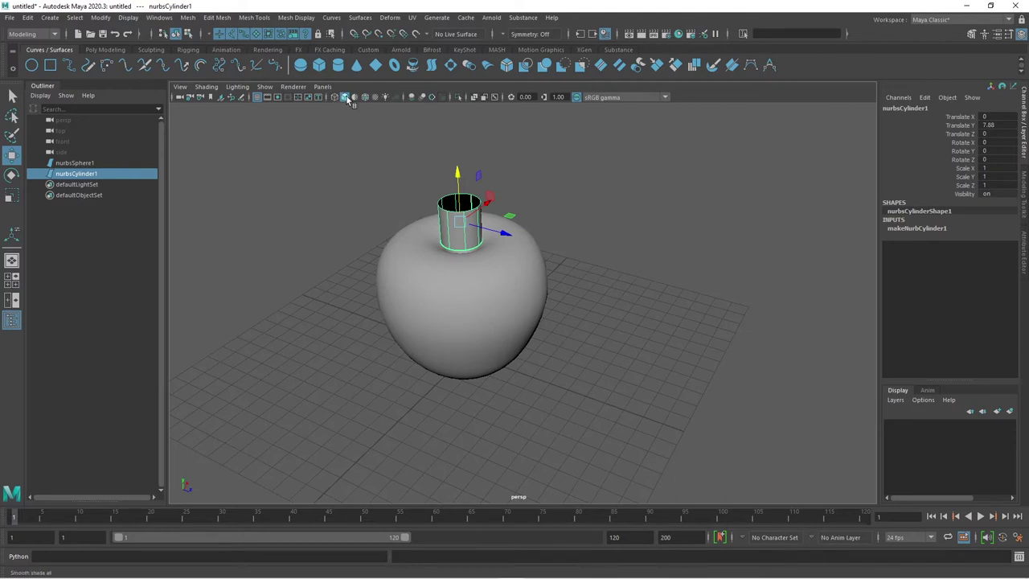
{"action": "left_click", "coordinate": [207, 87]}
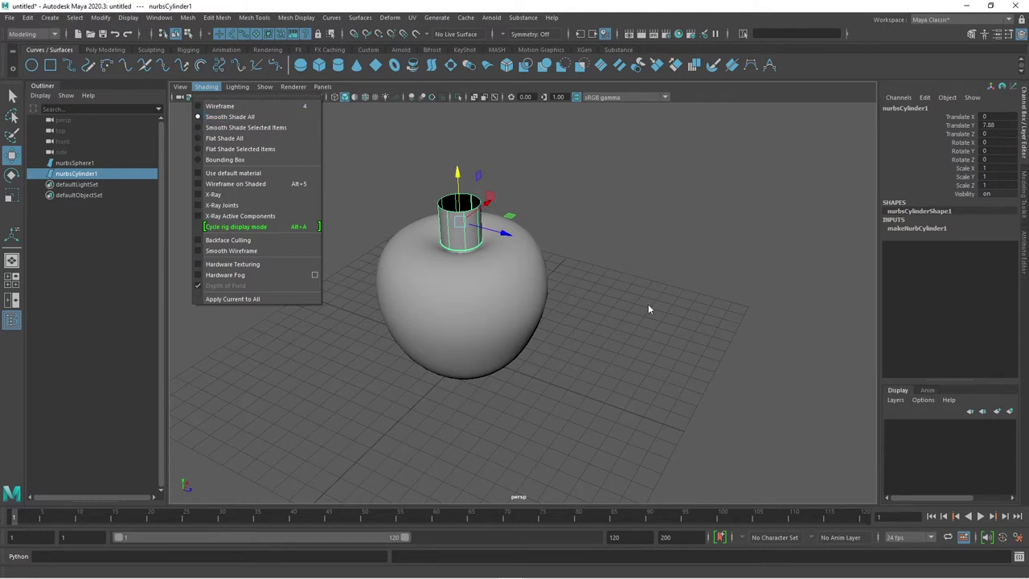
{"action": "mouse_move", "coordinate": [648, 304]}
{"action": "left_mouse_down", "text": "alt"}
{"action": "mouse_move", "coordinate": [545, 281]}
{"action": "mouse_move", "coordinate": [627, 398]}
{"action": "mouse_move", "coordinate": [643, 400]}
{"action": "mouse_move", "coordinate": [466, 306]}
{"action": "left_mouse_up", "text": "alt"}
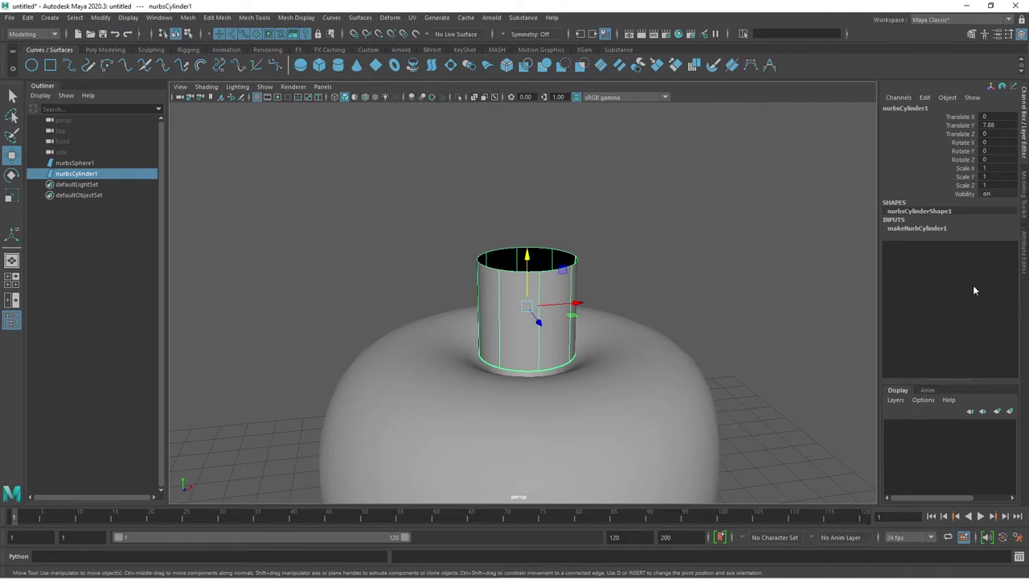
In makeNurbCylinder1, set the cylinder's Radius to 0.08 and its Height Ratio to 30.
{"action": "left_click", "coordinate": [901, 229]}
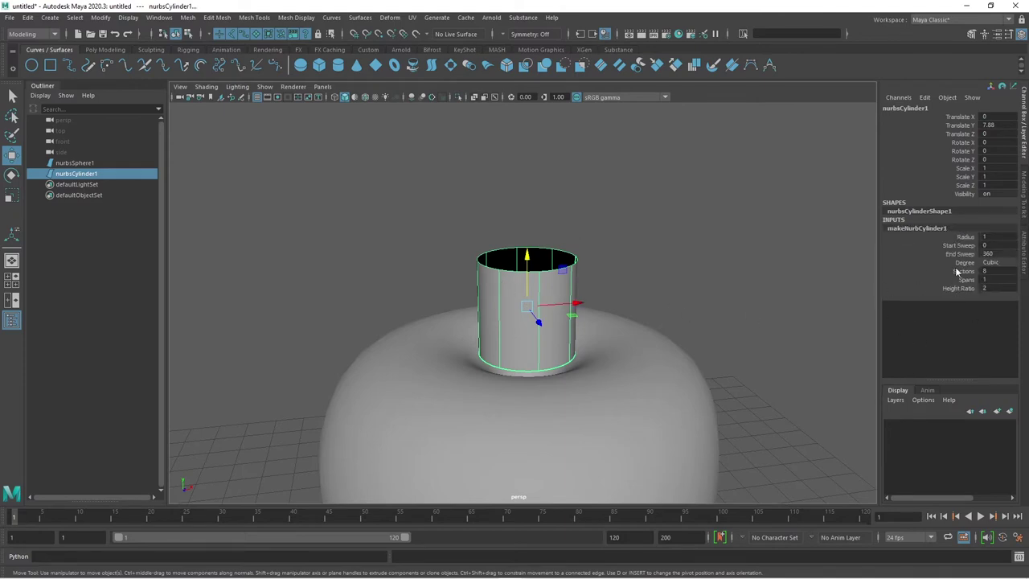
{"action": "left_click", "coordinate": [947, 238]}
{"action": "middle_click_drag", "start_coordinate": [772, 292], "coordinate": [723, 291]}
{"action": "left_click", "coordinate": [954, 289]}
{"action": "middle_click_drag", "start_coordinate": [637, 310], "coordinate": [767, 303]}
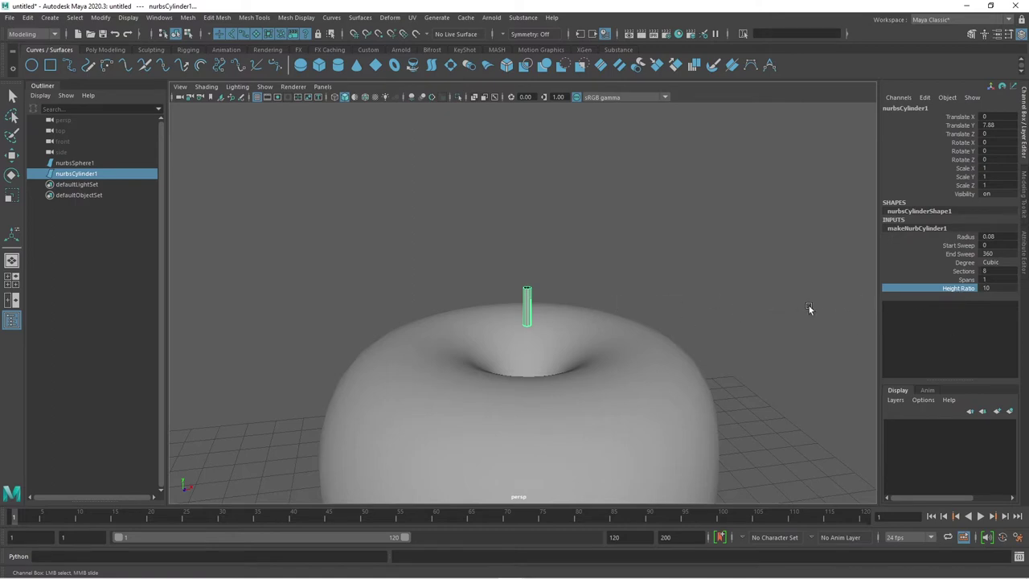
{"action": "double_click", "coordinate": [990, 287]}
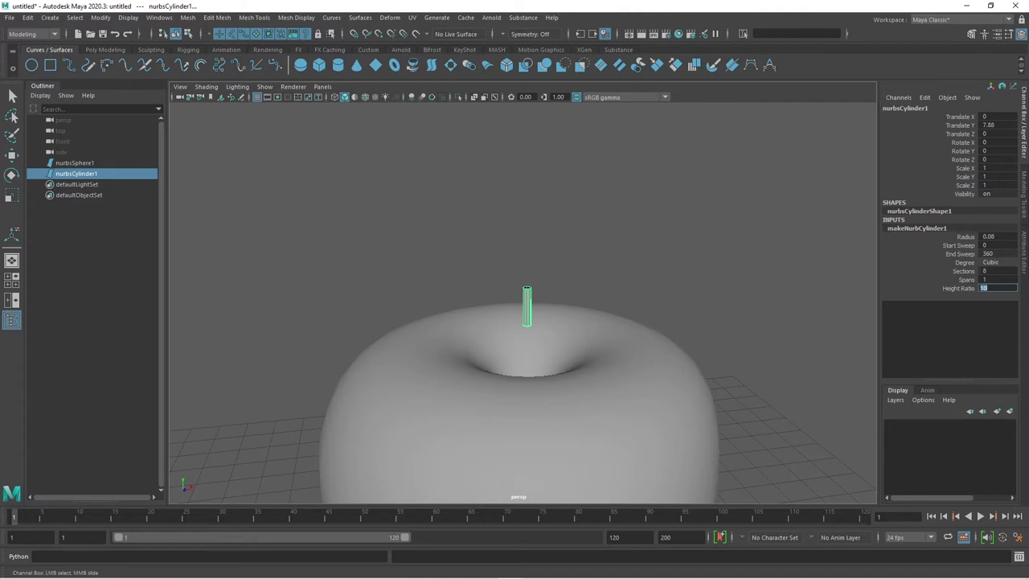
{"action": "left_click", "coordinate": [933, 287]}
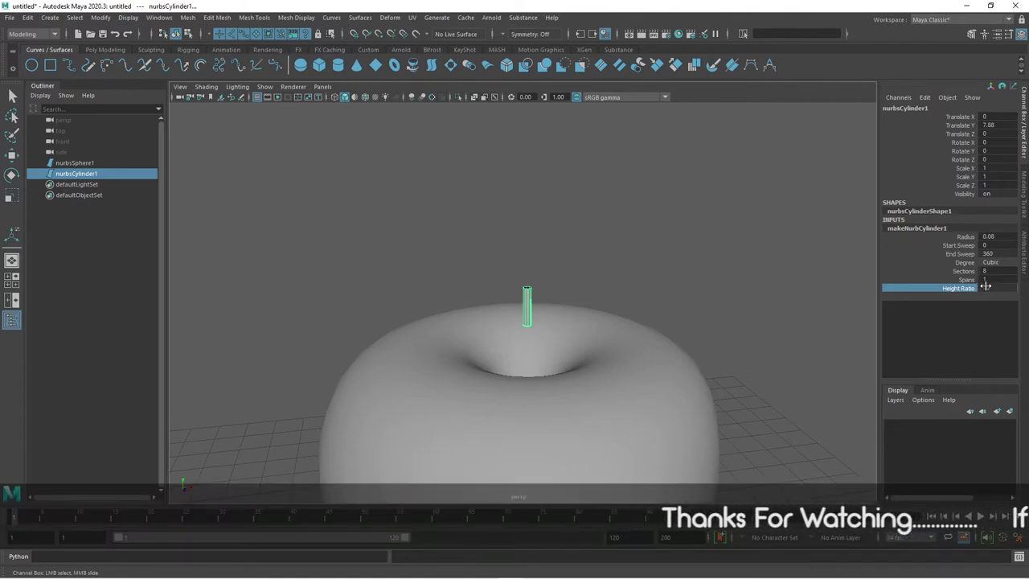
{"action": "double_click", "coordinate": [989, 288]}
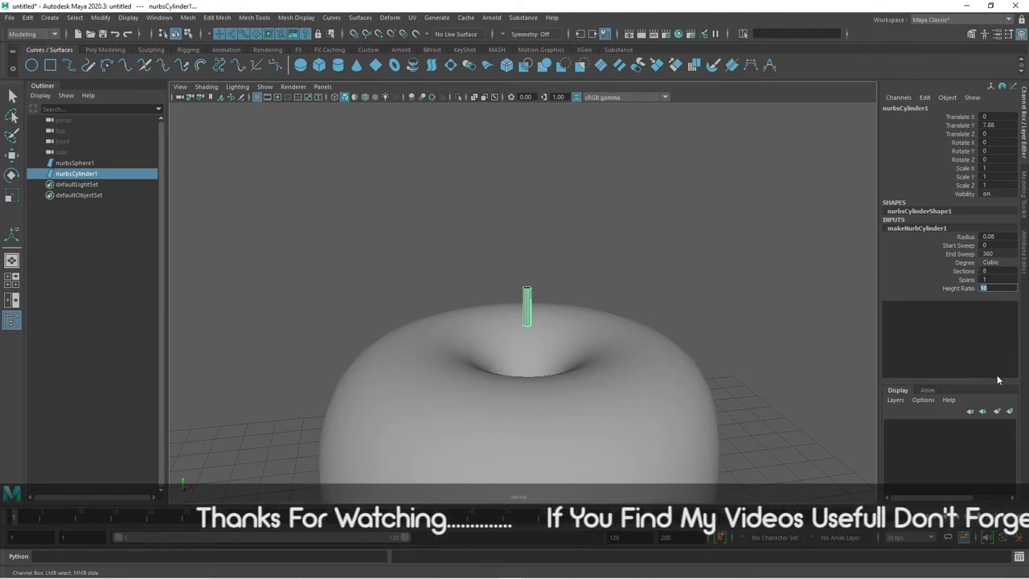
{"action": "type", "text": "30"}
{"action": "key", "text": "Return"}
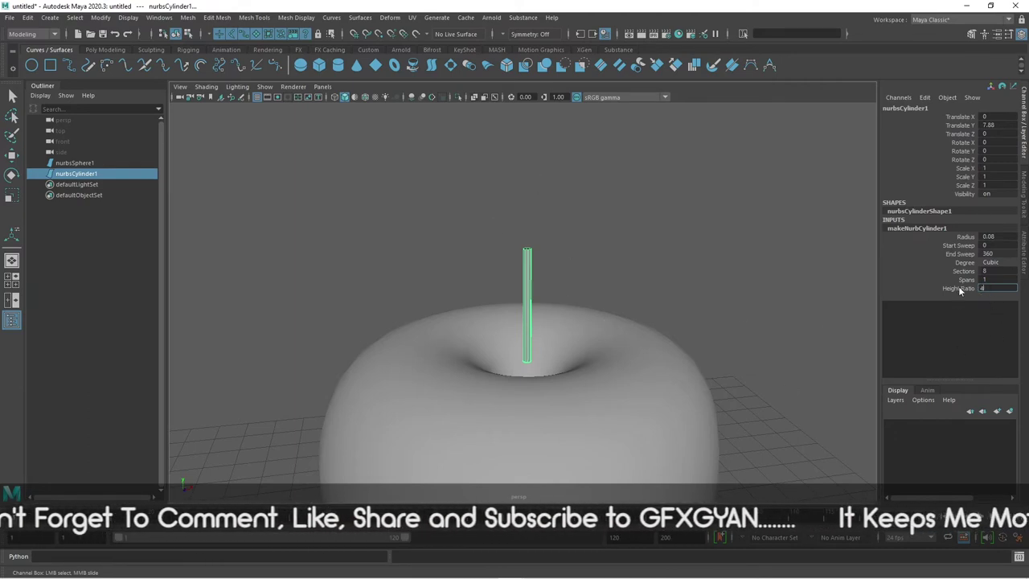
Move the stem down into the apple's dimple at Translate Y 6.986.
{"action": "scroll", "coordinate": [651, 284], "scroll_direction": "down", "scroll_amount": 3}
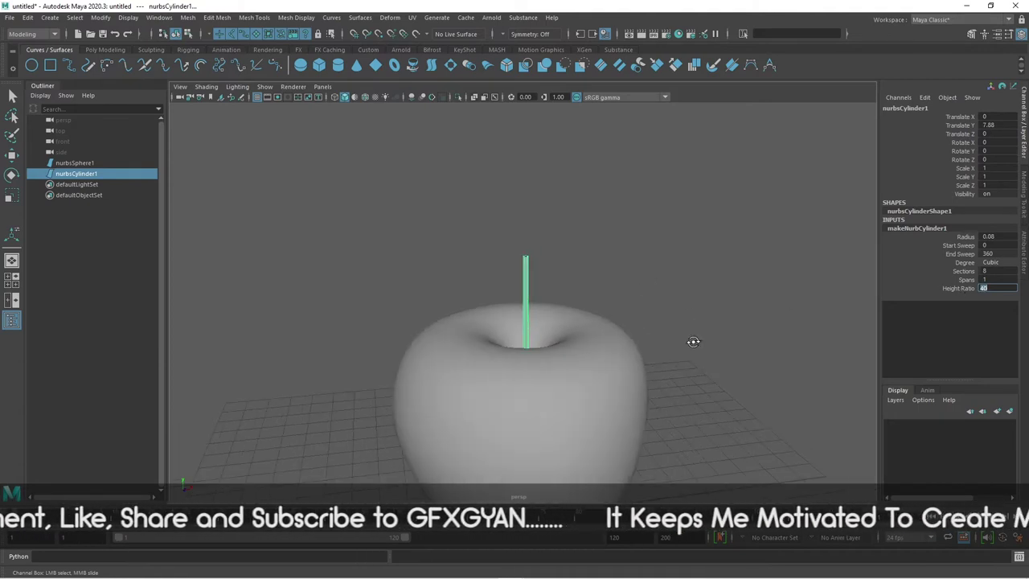
{"action": "mouse_move", "coordinate": [693, 342]}
{"action": "left_mouse_down", "text": "alt"}
{"action": "mouse_move", "coordinate": [672, 364]}
{"action": "mouse_move", "coordinate": [611, 355]}
{"action": "left_mouse_up", "text": "alt"}
{"action": "key", "text": "w"}
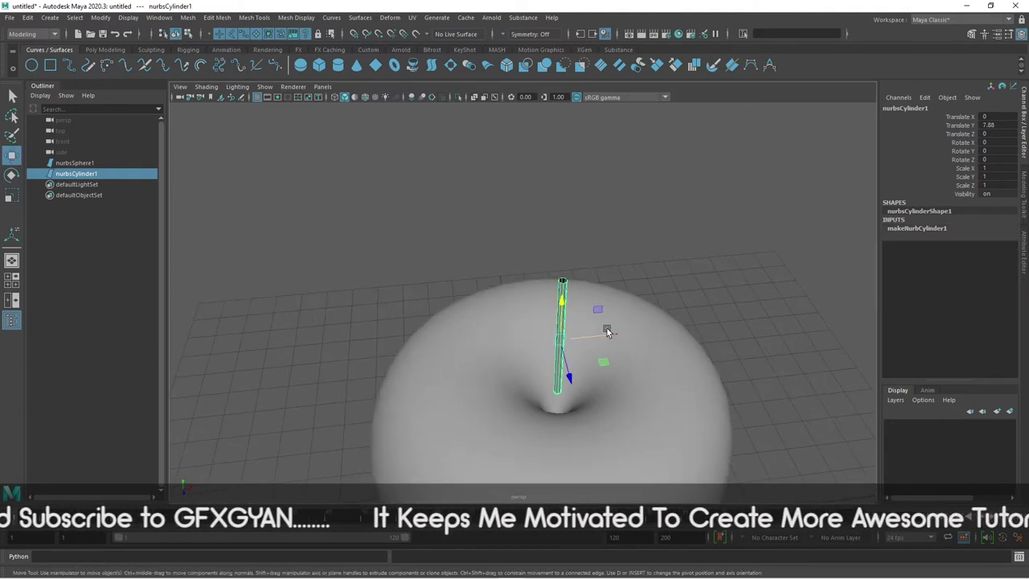
{"action": "mouse_move", "coordinate": [561, 318]}
{"action": "left_mouse_down"}
{"action": "mouse_move", "coordinate": [563, 337]}
{"action": "mouse_move", "coordinate": [650, 393]}
{"action": "mouse_move", "coordinate": [652, 357]}
{"action": "mouse_move", "coordinate": [636, 351]}
{"action": "mouse_move", "coordinate": [510, 207]}
{"action": "left_mouse_up"}
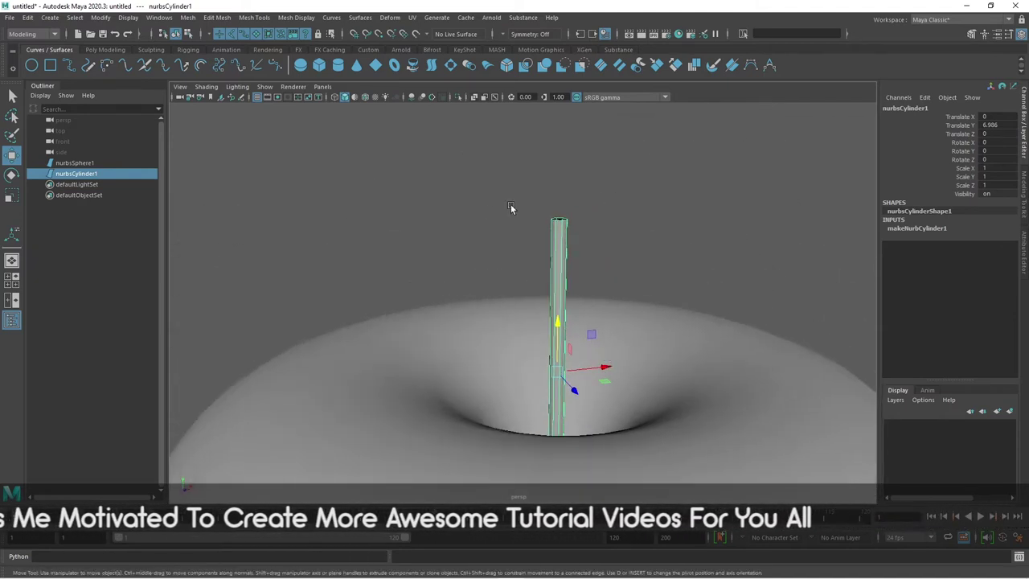
Increase the stem's Spans in makeNurbCylinder1 to 6.
{"action": "left_click", "coordinate": [906, 230]}
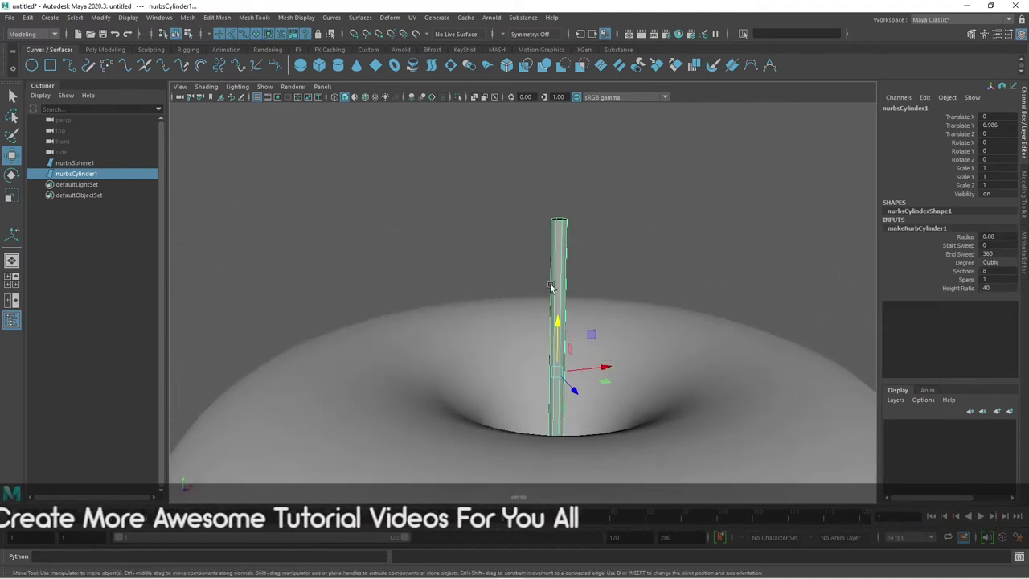
{"action": "left_click", "coordinate": [963, 279]}
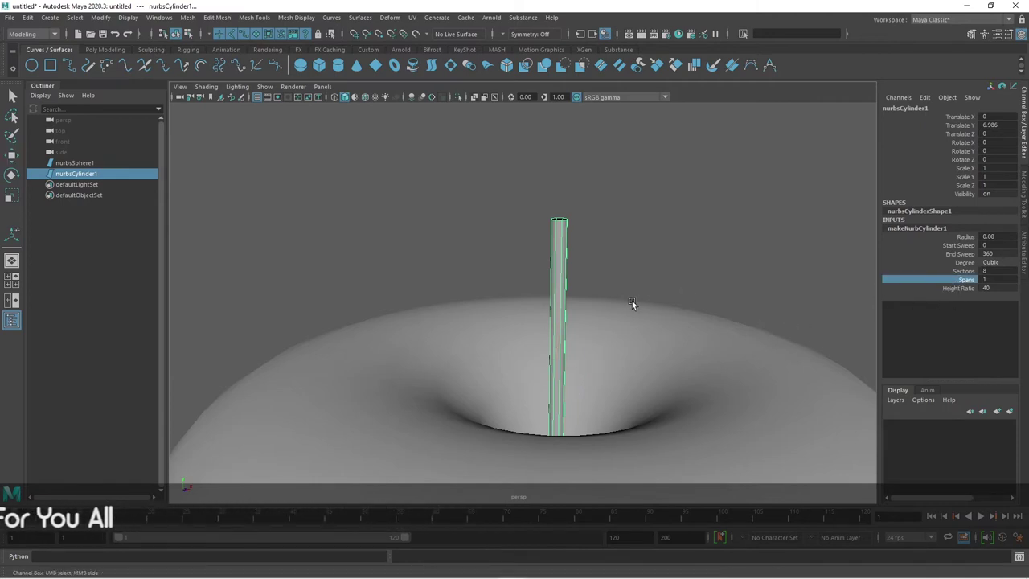
{"action": "middle_click_drag", "start_coordinate": [647, 299], "coordinate": [657, 301]}
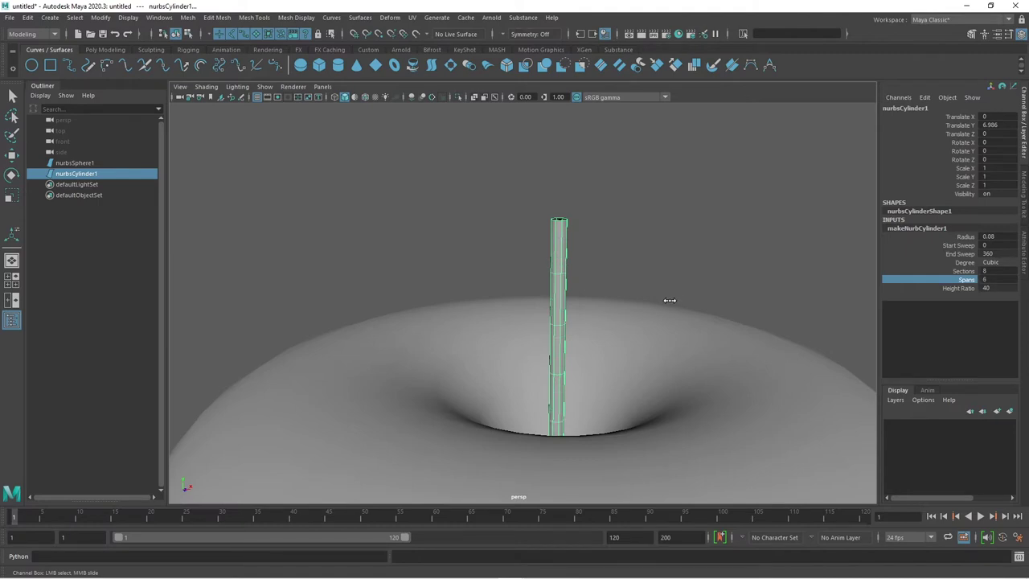
{"action": "left_click_drag", "start_coordinate": [603, 249], "coordinate": [598, 244], "text": "alt"}
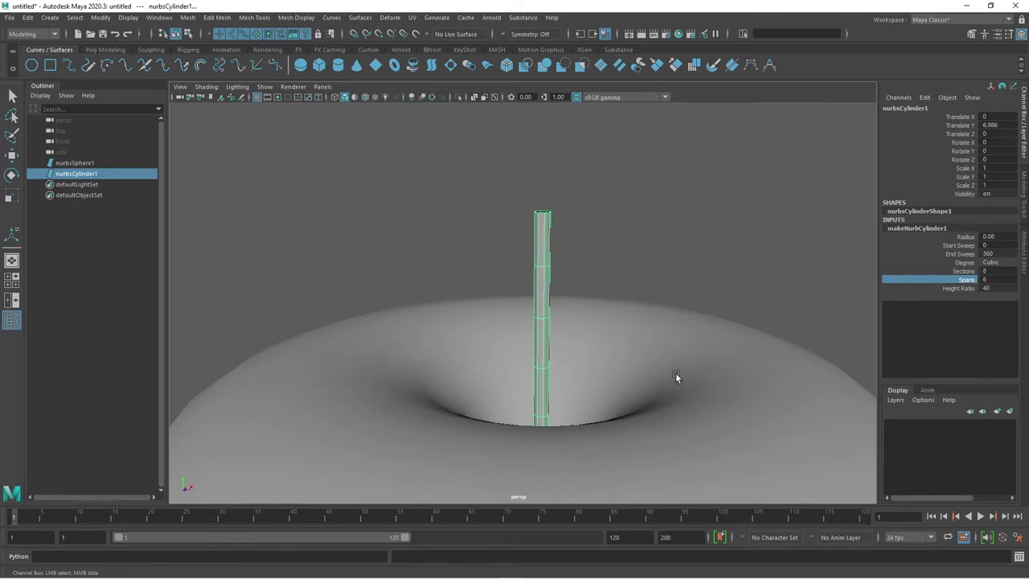
{"action": "left_click_drag", "start_coordinate": [676, 374], "coordinate": [676, 379], "text": "alt"}
{"action": "key", "text": "ctrl+z"}
Try scaling the stem's top CV ring outward, then undo it and return to object mode.
{"action": "key", "text": "w"}
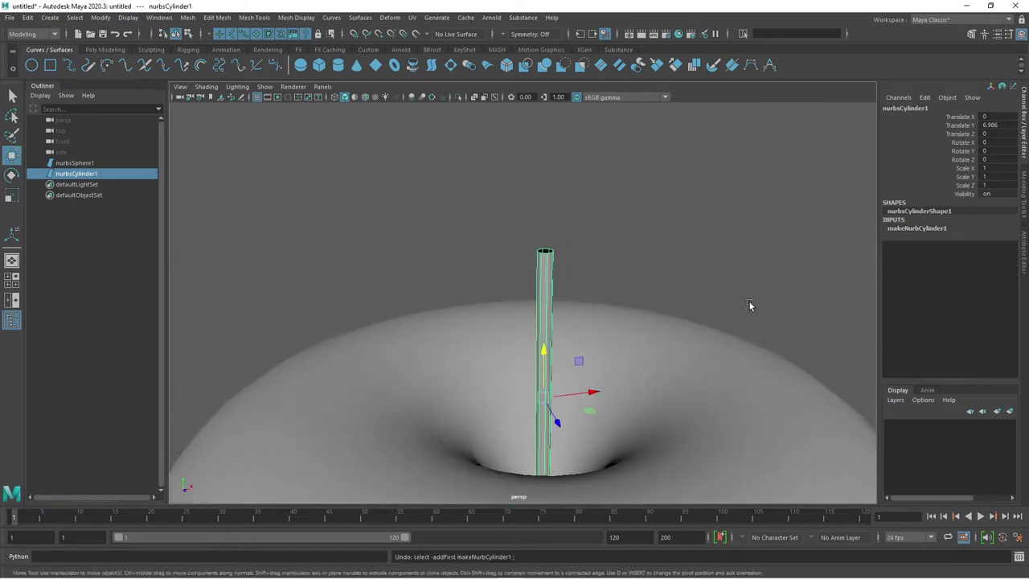
{"action": "right_click", "coordinate": [546, 256]}
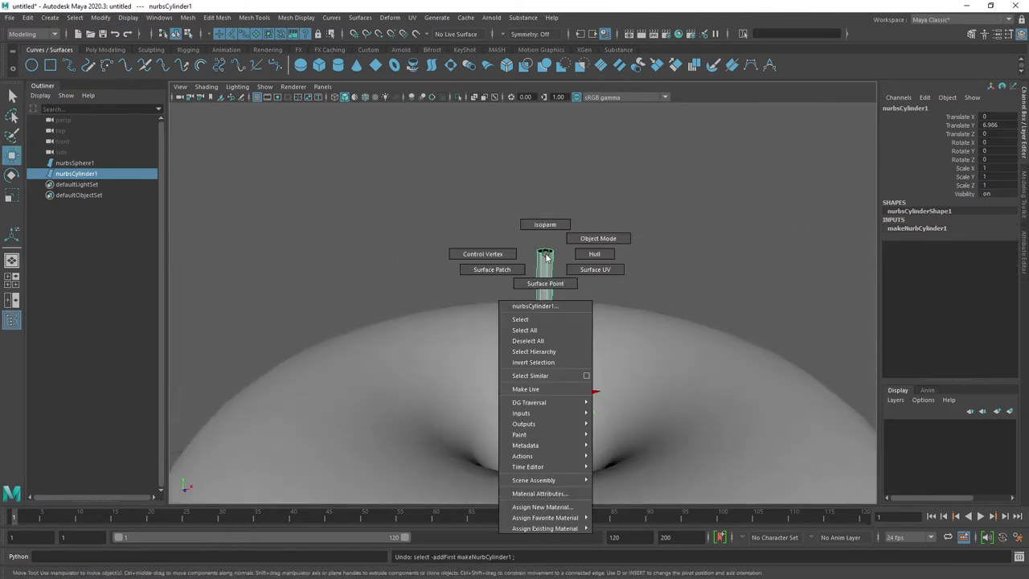
{"action": "right_click_drag", "start_coordinate": [546, 255], "coordinate": [482, 254]}
{"action": "mouse_move", "coordinate": [491, 253]}
{"action": "left_mouse_down"}
{"action": "mouse_move", "coordinate": [582, 271]}
{"action": "mouse_move", "coordinate": [563, 402]}
{"action": "mouse_move", "coordinate": [632, 335]}
{"action": "left_mouse_up"}
{"action": "key", "text": "r"}
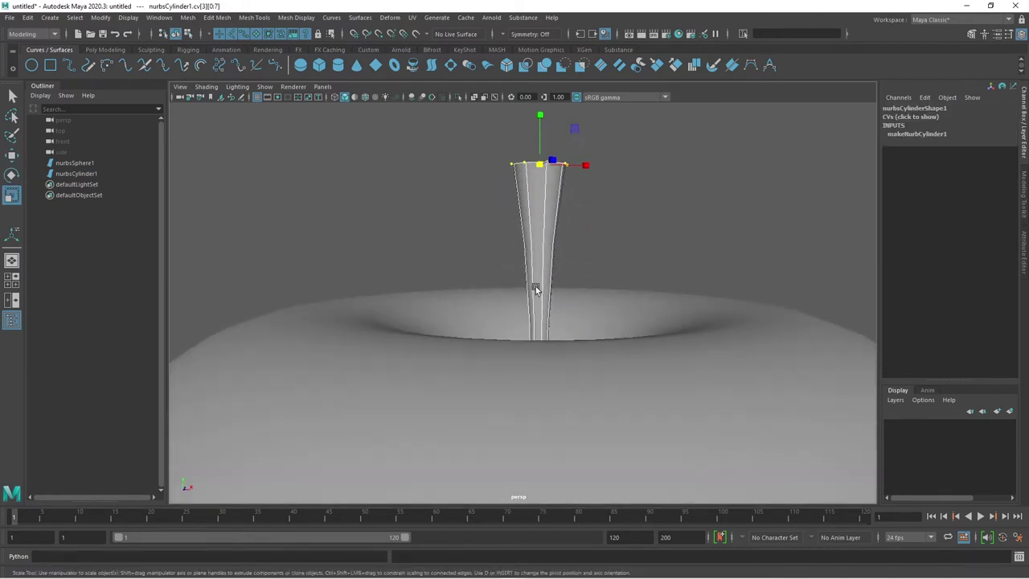
{"action": "key", "text": "ctrl+z"}
{"action": "key", "text": "ctrl+z"}
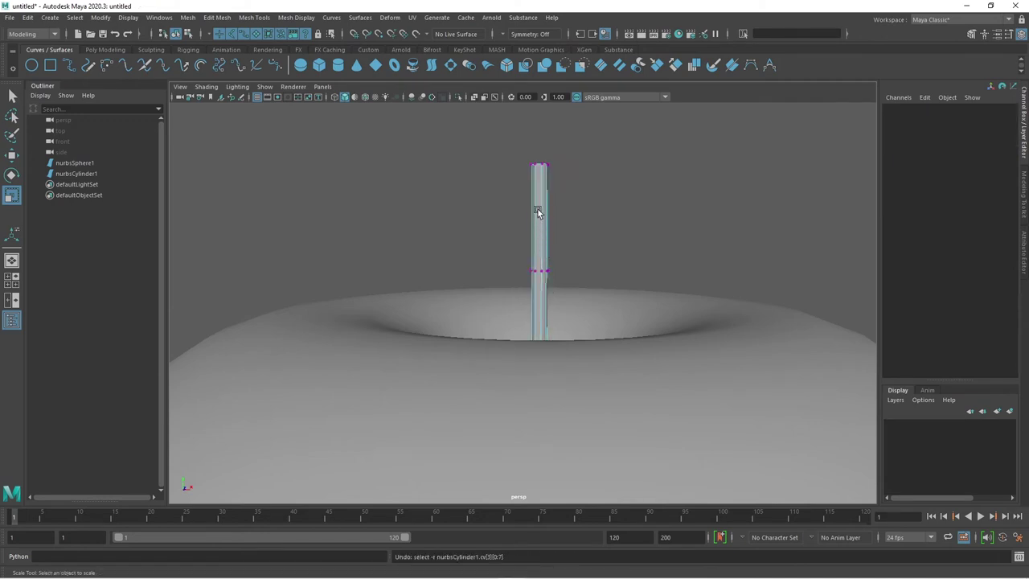
{"action": "right_click_drag", "start_coordinate": [538, 210], "coordinate": [579, 188]}
{"action": "left_click_drag", "start_coordinate": [615, 243], "coordinate": [618, 251], "text": "alt"}
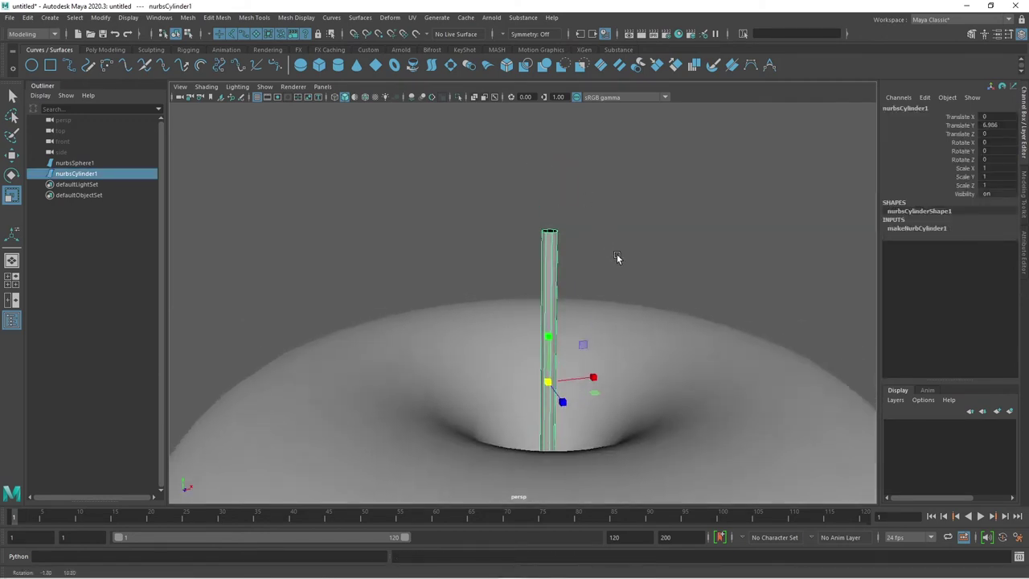
Recheck the stem's Spans, switch it to Control Vertex mode and select the top CVs for scaling.
{"action": "left_click", "coordinate": [917, 229]}
{"action": "left_click", "coordinate": [966, 280]}
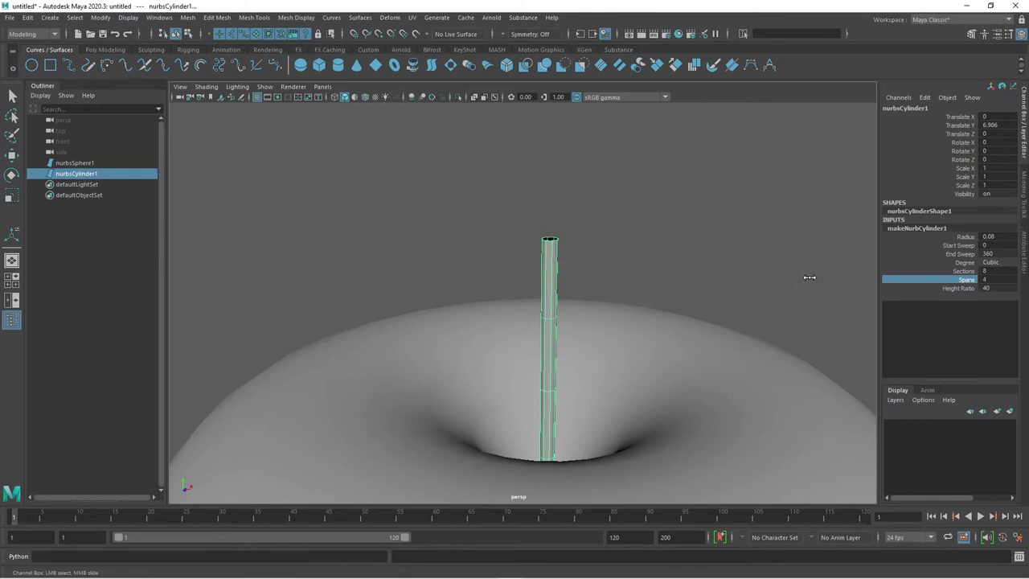
{"action": "right_click", "coordinate": [554, 251]}
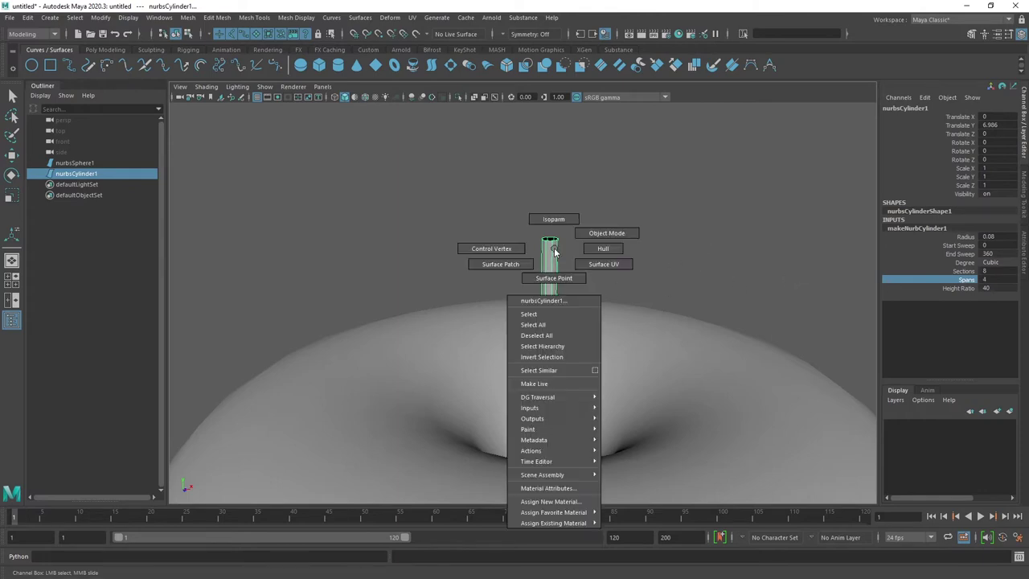
{"action": "left_click", "coordinate": [491, 249]}
{"action": "left_click_drag", "start_coordinate": [526, 223], "coordinate": [588, 263]}
{"action": "key", "text": "r"}
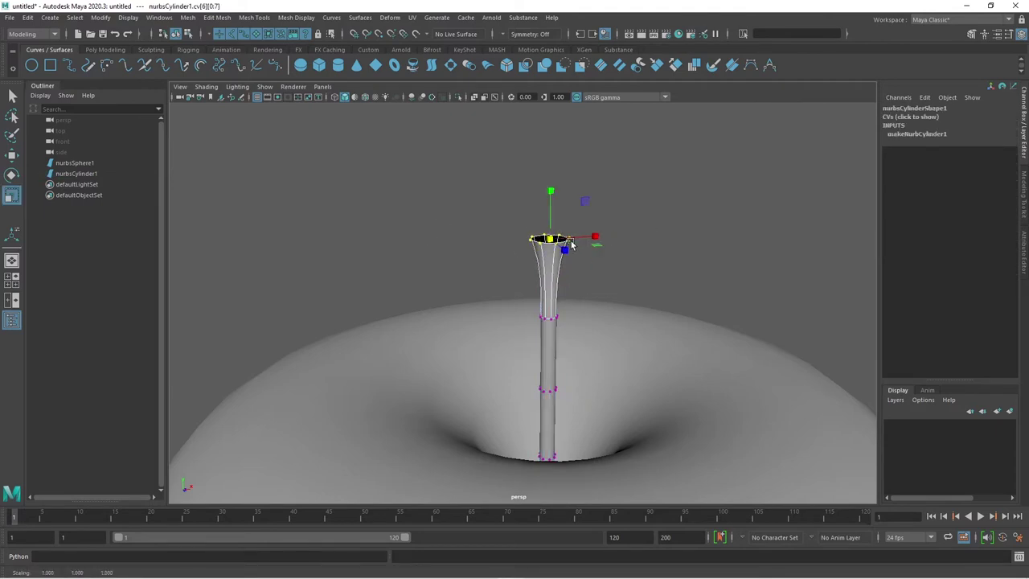
Shrink the successive CV rings down the stem to pinch its middle.
{"action": "key", "text": "Down"}
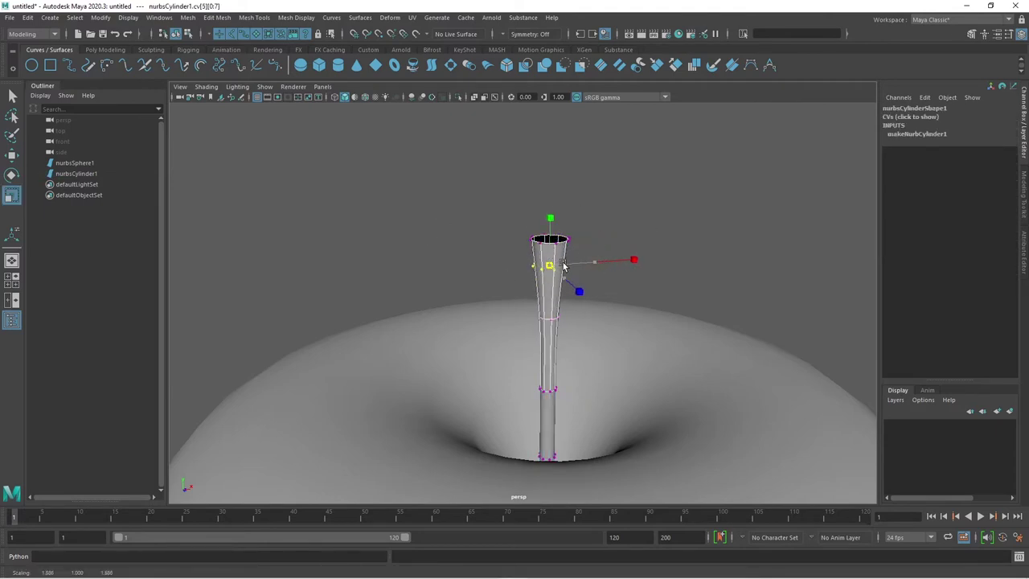
{"action": "left_click_drag", "start_coordinate": [562, 260], "coordinate": [549, 265]}
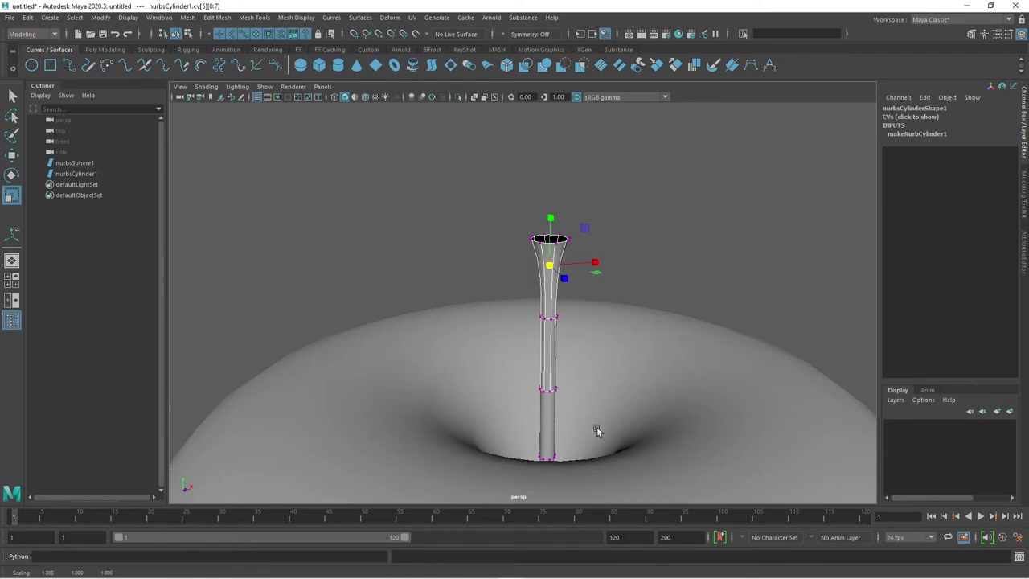
{"action": "key", "text": "Down"}
{"action": "left_click_drag", "start_coordinate": [549, 317], "coordinate": [553, 319]}
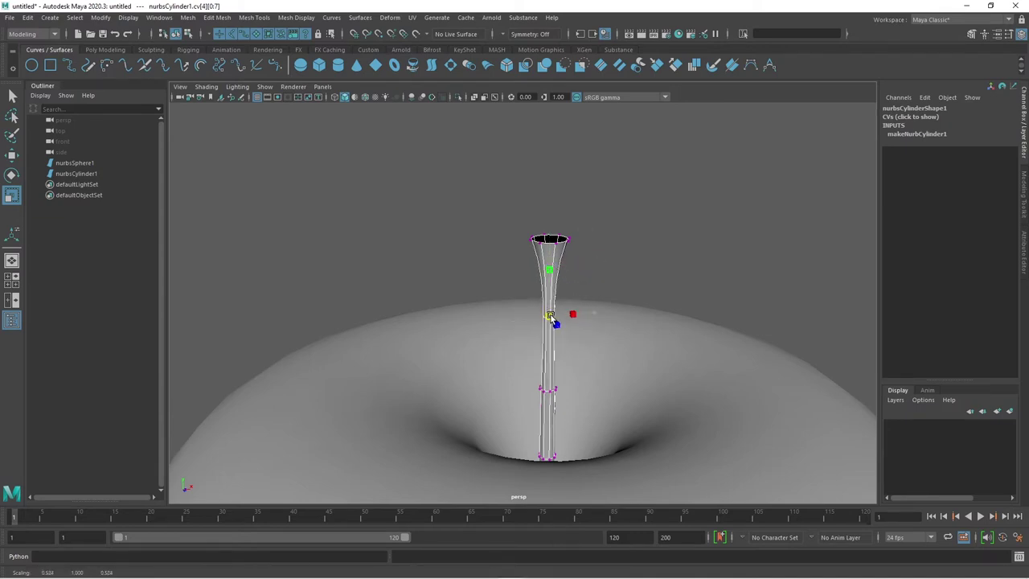
{"action": "key", "text": "Down"}
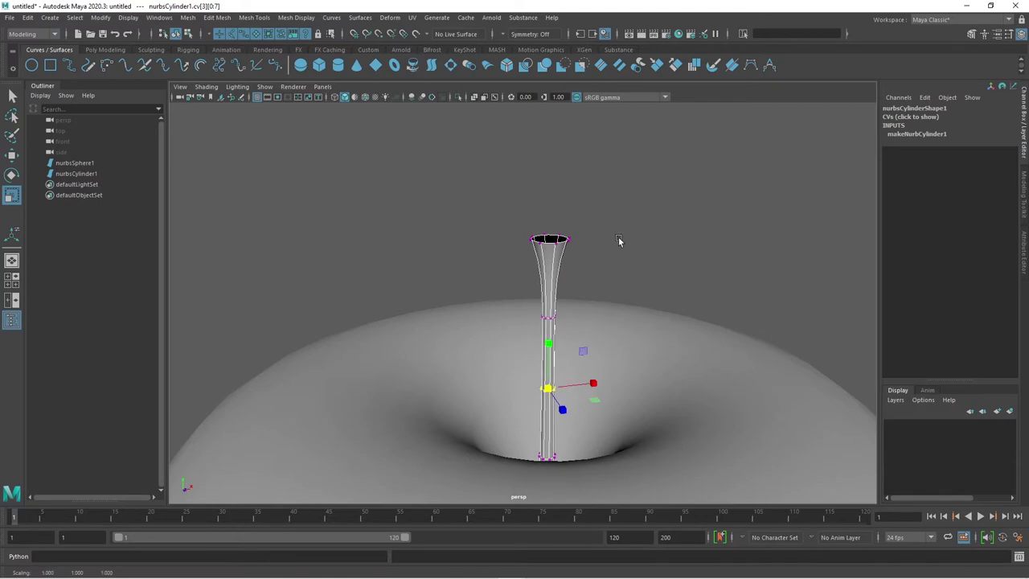
{"action": "left_click_drag", "start_coordinate": [609, 187], "coordinate": [467, 410]}
Rotate and move the upper stem CV rows to bend the stalk over into a curve.
{"action": "key", "text": "e"}
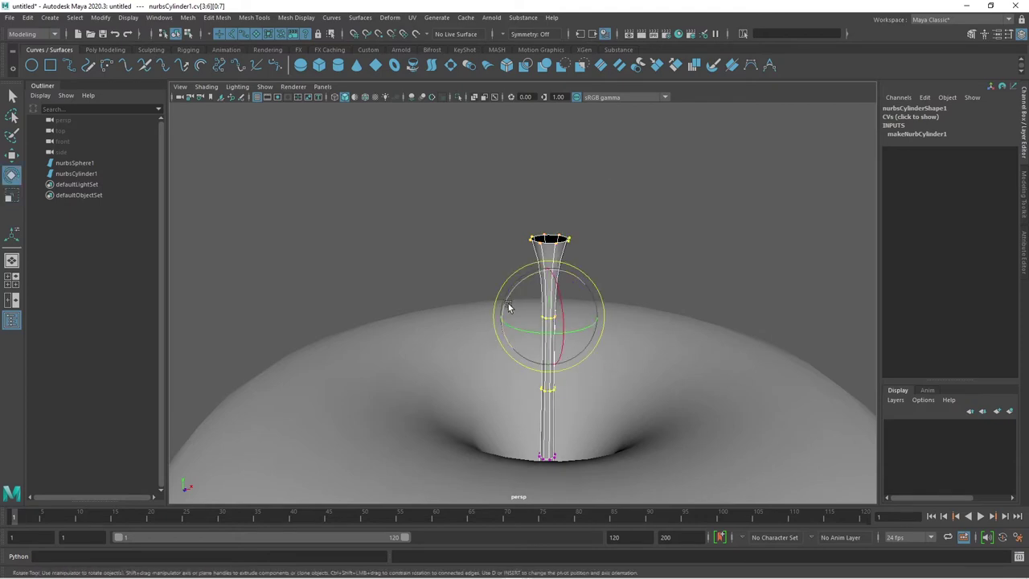
{"action": "left_click_drag", "start_coordinate": [509, 305], "coordinate": [606, 324]}
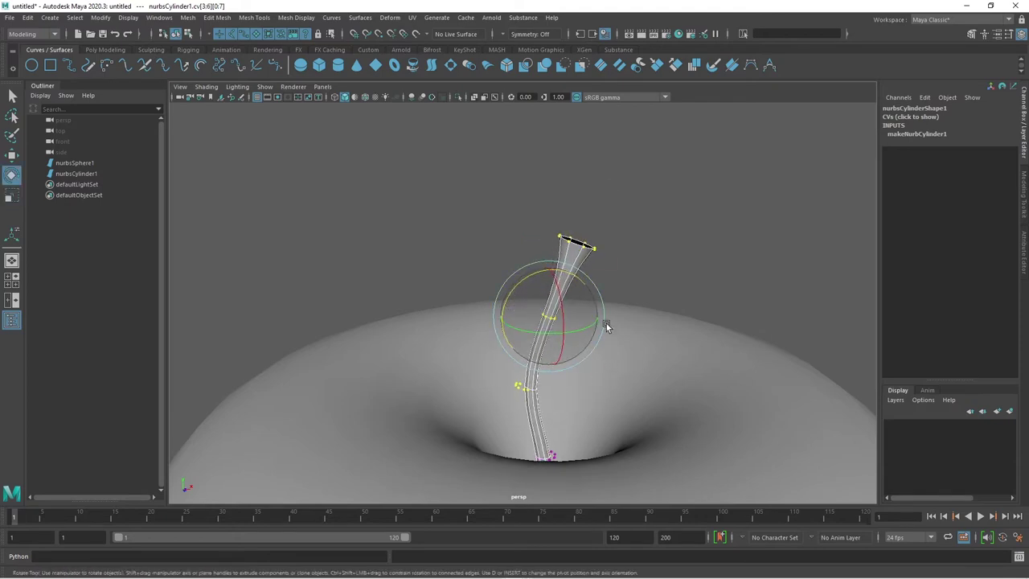
{"action": "key", "text": "ctrl+z"}
{"action": "mouse_move", "coordinate": [627, 180]}
{"action": "left_mouse_down"}
{"action": "mouse_move", "coordinate": [466, 407]}
{"action": "mouse_move", "coordinate": [651, 412]}
{"action": "mouse_move", "coordinate": [611, 383]}
{"action": "left_mouse_up"}
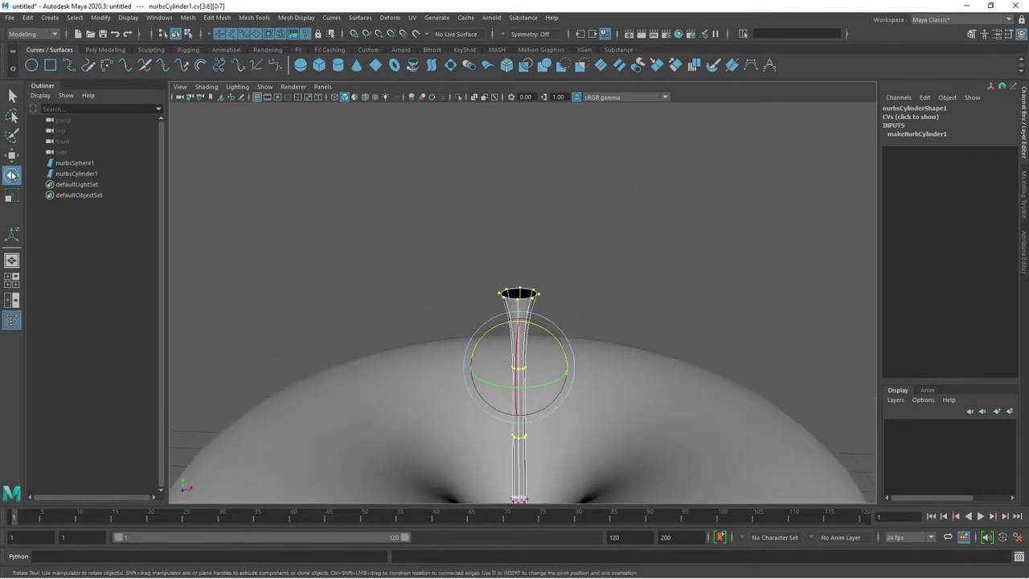
{"action": "left_click_drag", "start_coordinate": [572, 346], "coordinate": [537, 334], "text": "alt"}
{"action": "left_click_drag", "start_coordinate": [474, 316], "coordinate": [493, 330]}
{"action": "left_click_drag", "start_coordinate": [544, 245], "coordinate": [418, 371]}
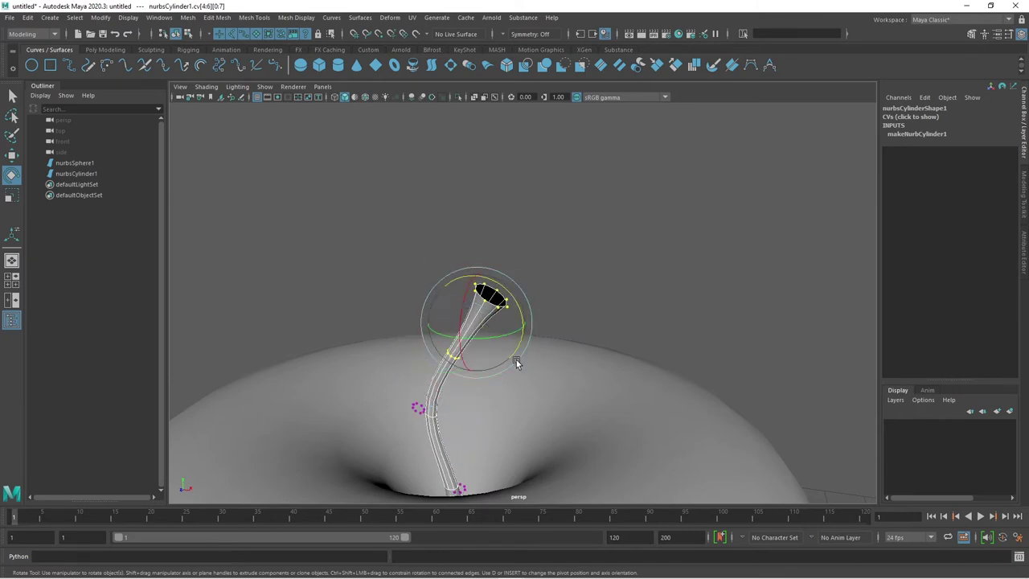
{"action": "left_click_drag", "start_coordinate": [524, 300], "coordinate": [521, 320]}
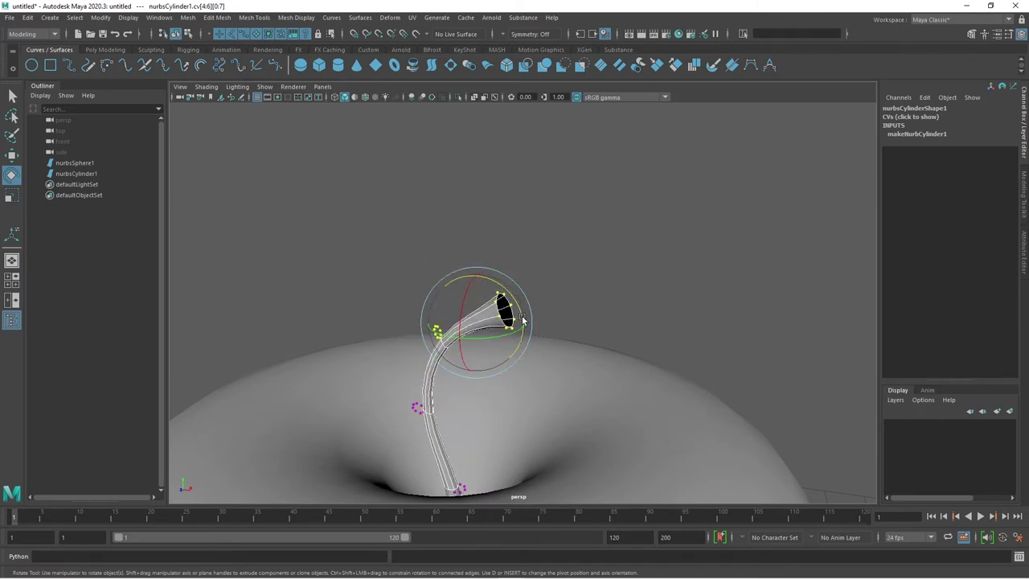
{"action": "left_click_drag", "start_coordinate": [568, 259], "coordinate": [485, 334]}
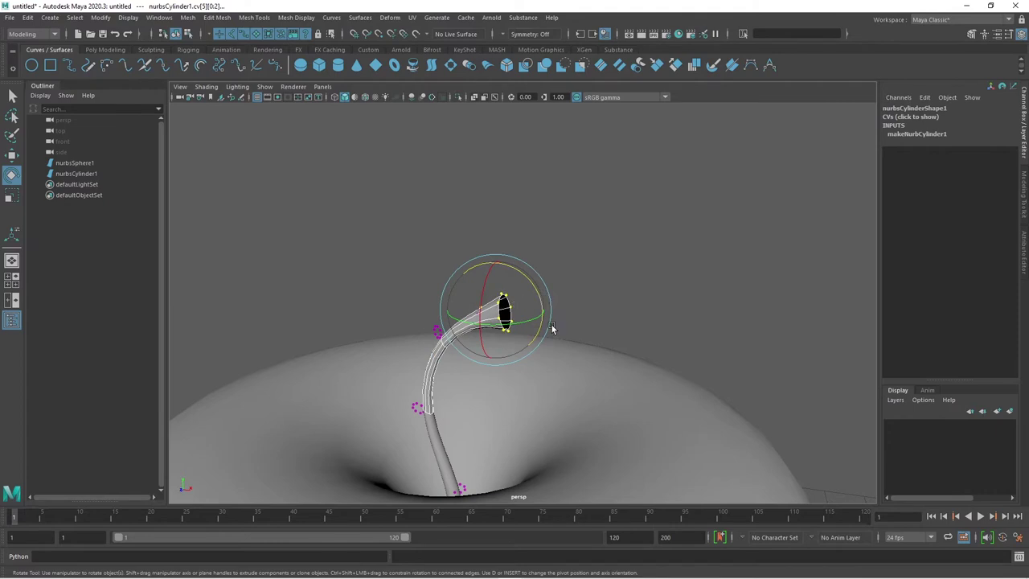
{"action": "mouse_move", "coordinate": [552, 329]}
{"action": "left_mouse_down", "text": "alt"}
{"action": "mouse_move", "coordinate": [604, 382]}
{"action": "mouse_move", "coordinate": [677, 211]}
{"action": "mouse_move", "coordinate": [424, 411]}
{"action": "left_mouse_up", "text": "alt"}
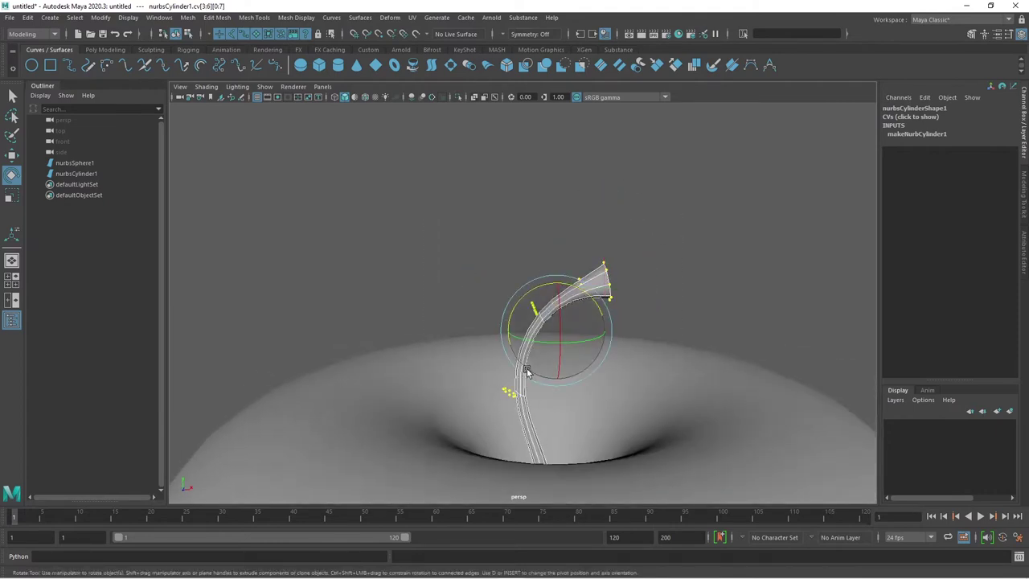
{"action": "key", "text": "w"}
{"action": "mouse_move", "coordinate": [586, 330]}
{"action": "left_mouse_down"}
{"action": "mouse_move", "coordinate": [636, 344]}
{"action": "mouse_move", "coordinate": [682, 336]}
{"action": "mouse_move", "coordinate": [638, 332]}
{"action": "left_mouse_up"}
Scale the lower stem rings to adjust thickness and enlarge the top ring into a flared tip.
{"action": "left_click_drag", "start_coordinate": [525, 310], "coordinate": [547, 291]}
{"action": "key", "text": "r"}
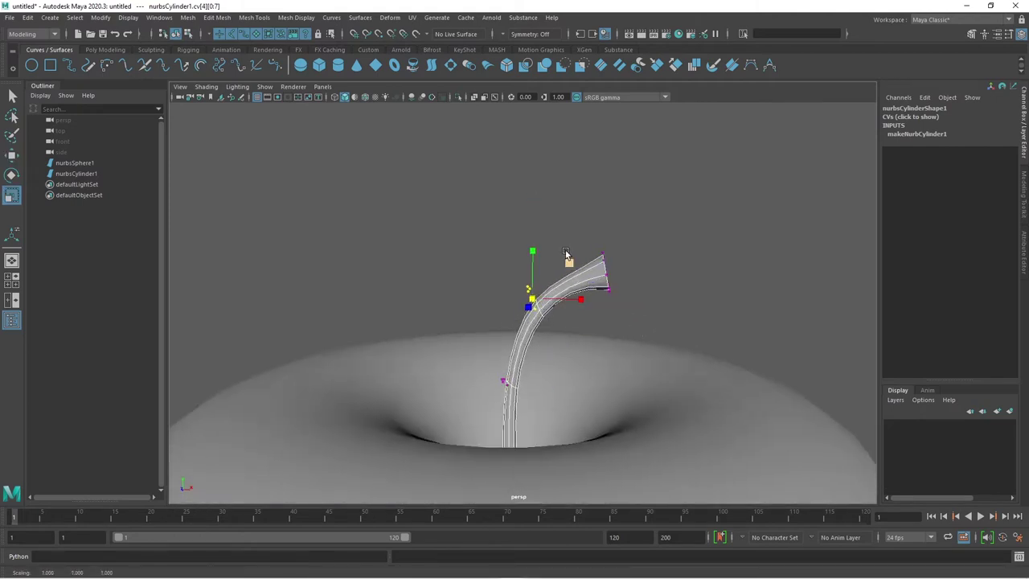
{"action": "left_click_drag", "start_coordinate": [563, 250], "coordinate": [587, 321]}
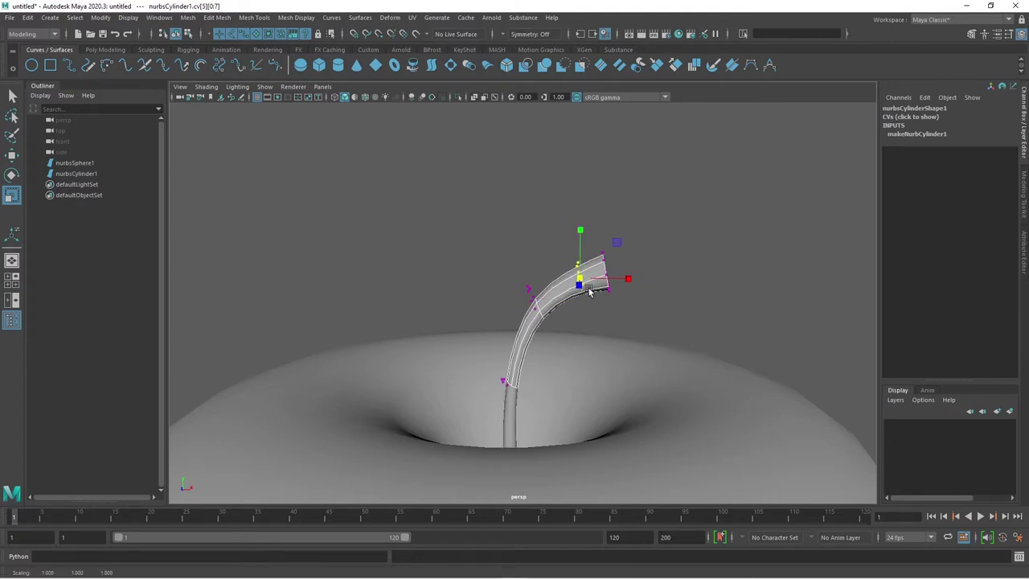
{"action": "mouse_move", "coordinate": [533, 366]}
{"action": "left_mouse_down"}
{"action": "mouse_move", "coordinate": [482, 406]}
{"action": "mouse_move", "coordinate": [531, 384]}
{"action": "left_mouse_up"}
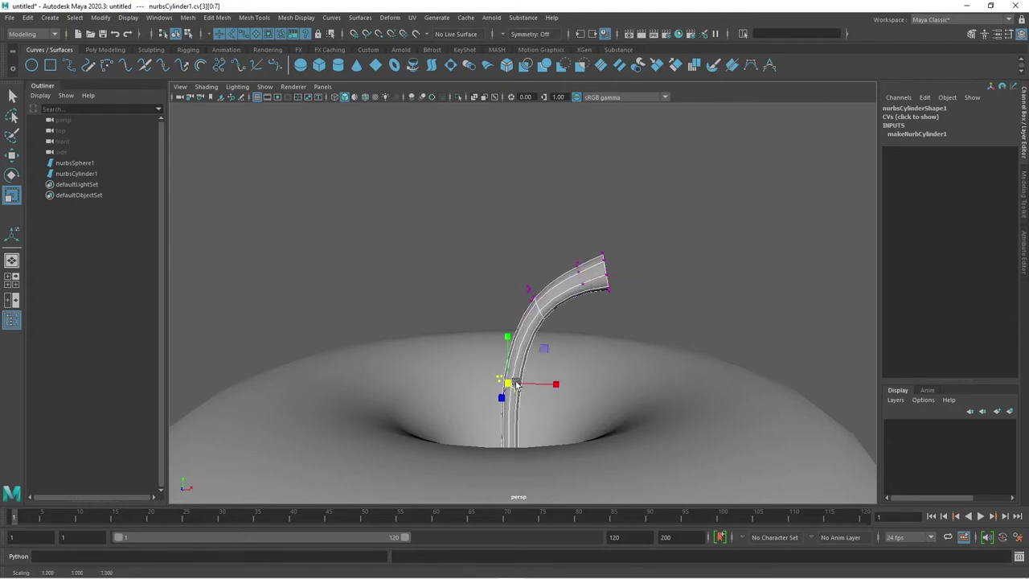
{"action": "mouse_move", "coordinate": [554, 274]}
{"action": "left_mouse_down"}
{"action": "mouse_move", "coordinate": [532, 320]}
{"action": "mouse_move", "coordinate": [518, 321]}
{"action": "left_mouse_up"}
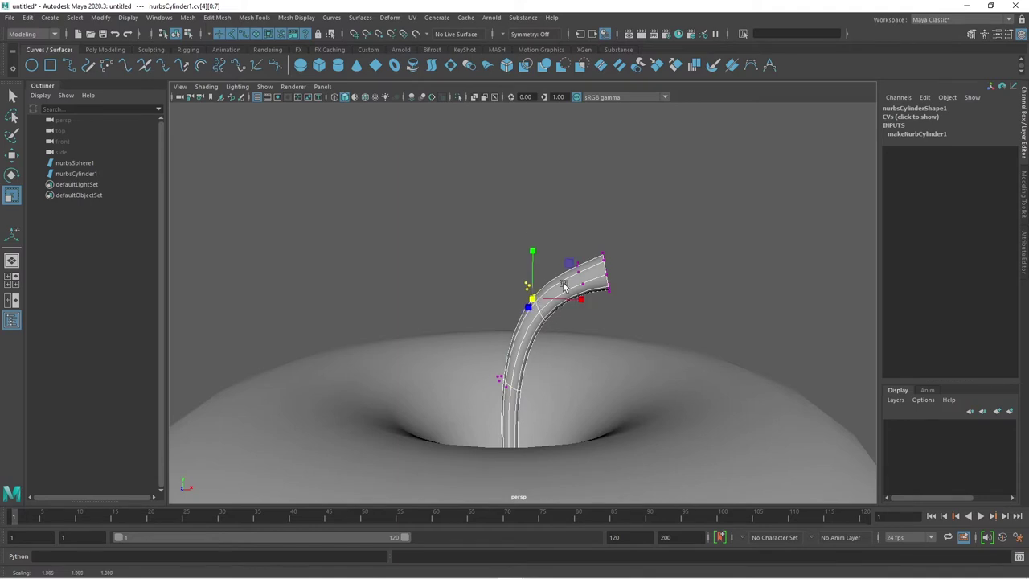
{"action": "left_click_drag", "start_coordinate": [567, 233], "coordinate": [593, 317]}
{"action": "mouse_move", "coordinate": [655, 209]}
{"action": "left_mouse_down"}
{"action": "mouse_move", "coordinate": [604, 316]}
{"action": "mouse_move", "coordinate": [617, 276]}
{"action": "mouse_move", "coordinate": [624, 281]}
{"action": "left_mouse_up"}
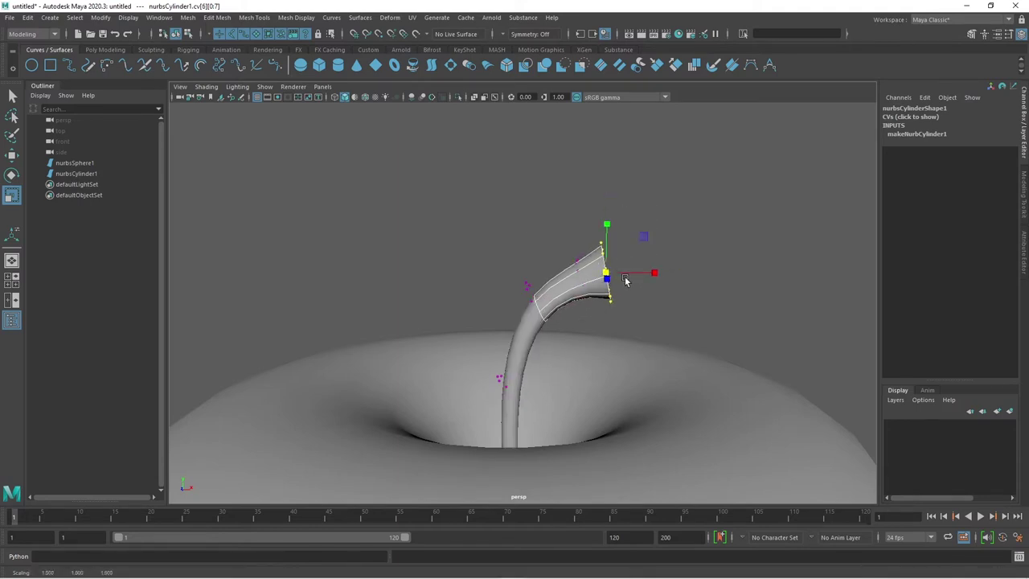
{"action": "right_click_drag", "start_coordinate": [627, 281], "coordinate": [578, 295], "text": "alt"}
{"action": "left_click_drag", "start_coordinate": [508, 244], "coordinate": [566, 354]}
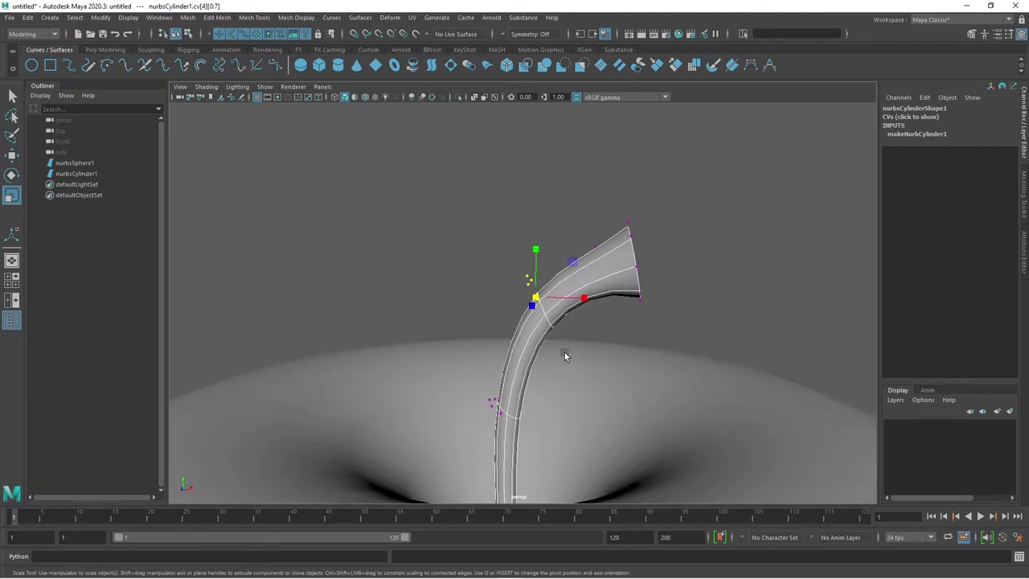
Adjust a CV near the stem tip and return the stem to Object Mode.
{"action": "left_click", "coordinate": [609, 310]}
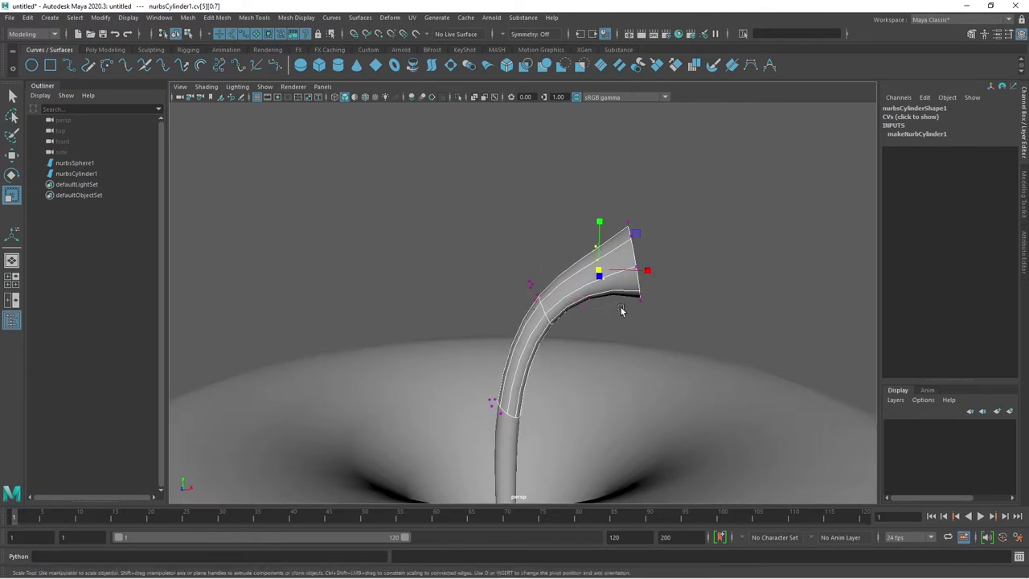
{"action": "key", "text": "w"}
{"action": "left_click", "coordinate": [611, 270]}
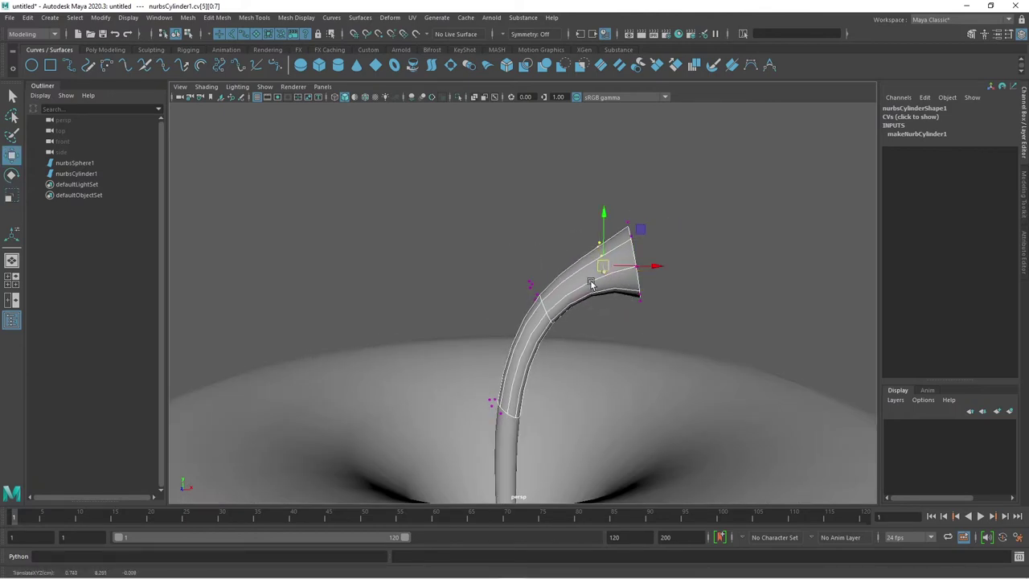
{"action": "right_click_drag", "start_coordinate": [595, 276], "coordinate": [622, 271]}
Deselect the stem and orbit around the finished apple to inspect its curved stalk.
{"action": "left_click", "coordinate": [723, 290]}
{"action": "scroll", "coordinate": [726, 309], "scroll_direction": "down", "scroll_amount": 5}
{"action": "mouse_move", "coordinate": [726, 310]}
{"action": "left_mouse_down", "text": "alt"}
{"action": "mouse_move", "coordinate": [743, 397]}
{"action": "mouse_move", "coordinate": [793, 328]}
{"action": "left_mouse_up", "text": "alt"}
{"action": "scroll", "coordinate": [705, 358], "scroll_direction": "up", "scroll_amount": 3}
{"action": "scroll", "coordinate": [677, 371], "scroll_direction": "up", "scroll_amount": 2}
{"action": "mouse_move", "coordinate": [677, 372]}
{"action": "left_mouse_down", "text": "alt"}
{"action": "mouse_move", "coordinate": [532, 361]}
{"action": "mouse_move", "coordinate": [539, 379]}
{"action": "mouse_move", "coordinate": [591, 368]}
{"action": "mouse_move", "coordinate": [608, 350]}
{"action": "mouse_move", "coordinate": [624, 386]}
{"action": "mouse_move", "coordinate": [627, 338]}
{"action": "mouse_move", "coordinate": [661, 375]}
{"action": "mouse_move", "coordinate": [681, 319]}
{"action": "mouse_move", "coordinate": [742, 367]}
{"action": "mouse_move", "coordinate": [710, 416]}
{"action": "mouse_move", "coordinate": [696, 345]}
{"action": "left_mouse_up", "text": "alt"}
{"action": "scroll", "coordinate": [710, 416], "scroll_direction": "down", "scroll_amount": 3}
{"action": "scroll", "coordinate": [638, 328], "scroll_direction": "down", "scroll_amount": 2}
{"action": "scroll", "coordinate": [583, 348], "scroll_direction": "up", "scroll_amount": 2}
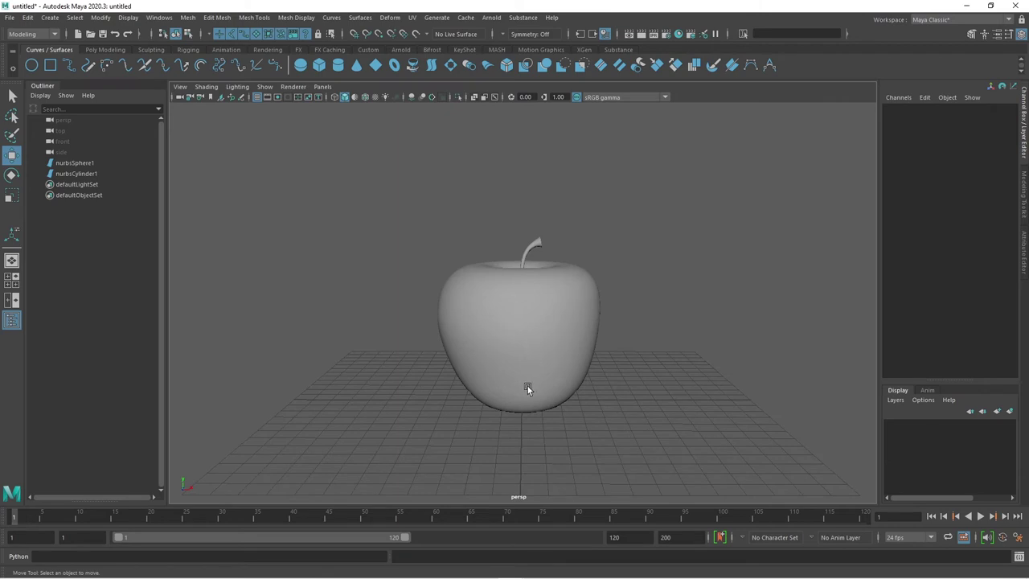
{"action": "scroll", "coordinate": [528, 389], "scroll_direction": "down", "scroll_amount": 2}
{"action": "mouse_move", "coordinate": [529, 386]}
{"action": "left_mouse_down", "text": "alt"}
{"action": "mouse_move", "coordinate": [598, 410]}
{"action": "mouse_move", "coordinate": [648, 399]}
{"action": "left_mouse_up", "text": "alt"}
{"action": "scroll", "coordinate": [538, 275], "scroll_direction": "up", "scroll_amount": 2}
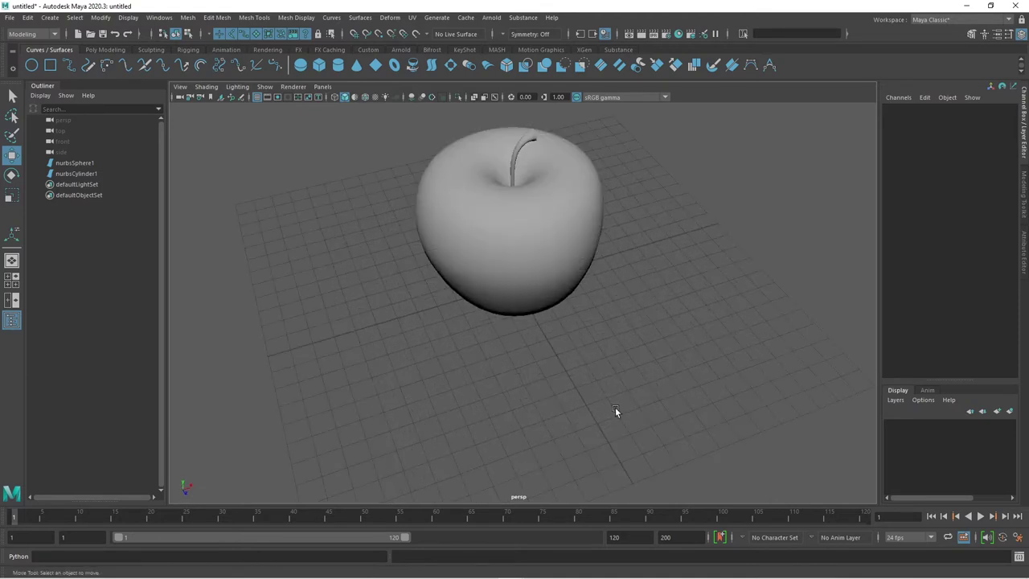
Create a NURBS plane and move it toward the camera to Translate Z 7.702.
{"action": "left_click", "coordinate": [53, 20]}
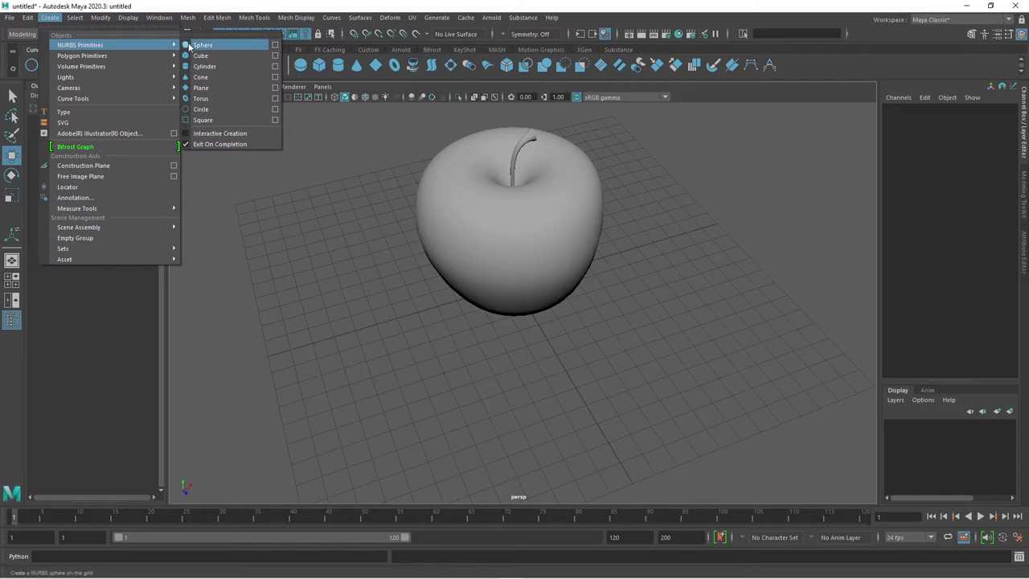
{"action": "mouse_move", "coordinate": [80, 45]}
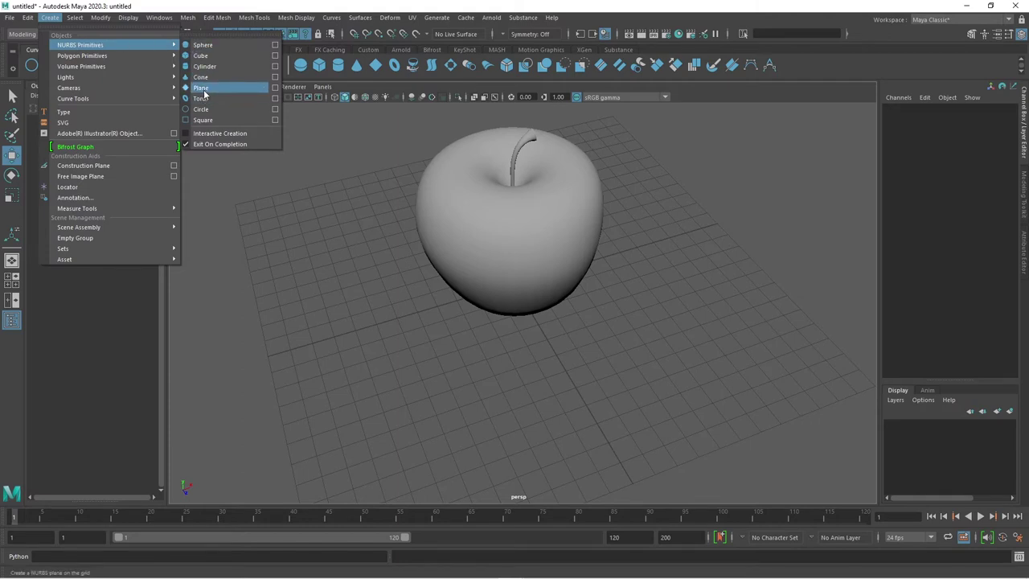
{"action": "left_click", "coordinate": [205, 95]}
{"action": "left_click_drag", "start_coordinate": [534, 323], "coordinate": [616, 448]}
{"action": "scroll", "coordinate": [595, 426], "scroll_direction": "up", "scroll_amount": 2}
{"action": "scroll", "coordinate": [586, 413], "scroll_direction": "up", "scroll_amount": 2}
{"action": "scroll", "coordinate": [566, 414], "scroll_direction": "up", "scroll_amount": 2}
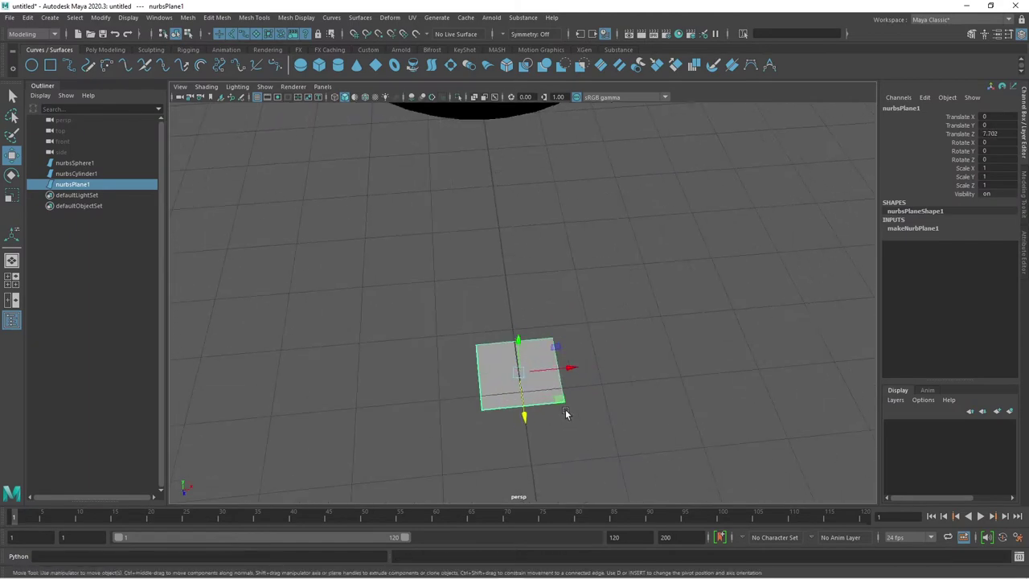
{"action": "mouse_move", "coordinate": [566, 414]}
{"action": "left_mouse_down", "text": "alt"}
{"action": "mouse_move", "coordinate": [593, 402]}
{"action": "mouse_move", "coordinate": [545, 402]}
{"action": "left_mouse_up", "text": "alt"}
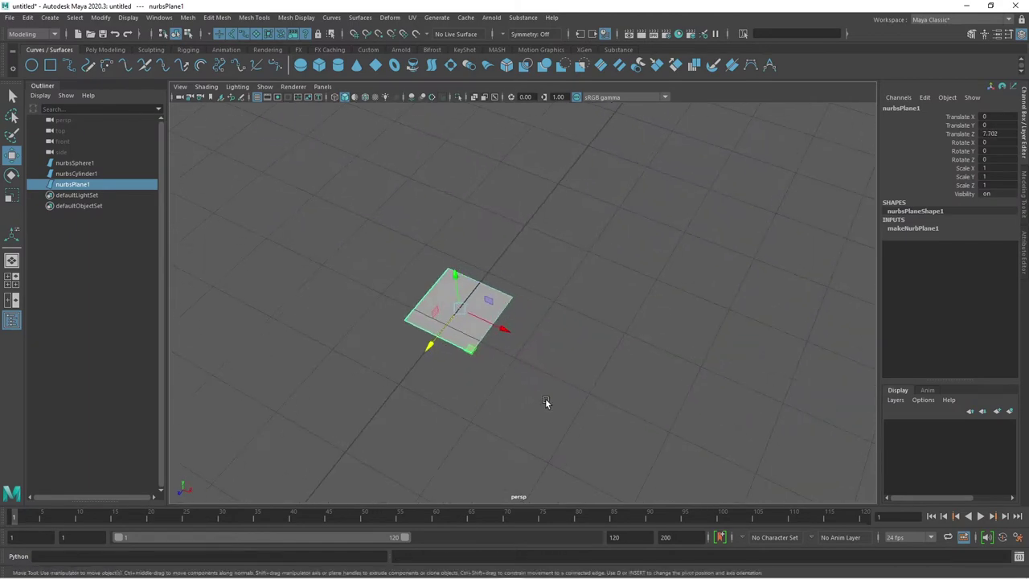
In makeNurbPlane1, set the plane's Width to 2 and Length Ratio to 2.
{"action": "left_click", "coordinate": [900, 233]}
{"action": "left_click", "coordinate": [964, 235]}
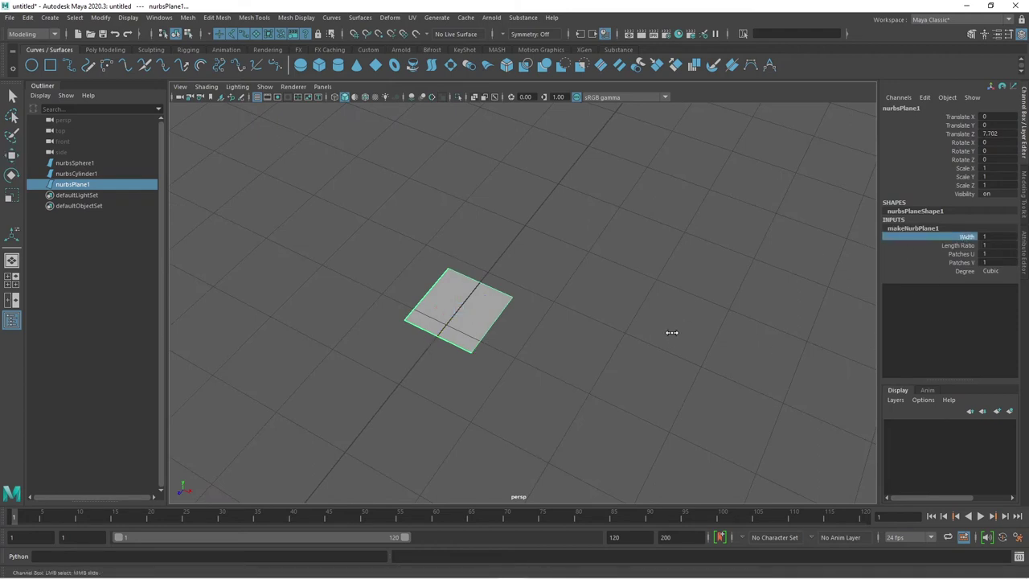
{"action": "mouse_move", "coordinate": [672, 332]}
{"action": "middle_mouse_down"}
{"action": "mouse_move", "coordinate": [754, 316]}
{"action": "mouse_move", "coordinate": [797, 291]}
{"action": "middle_mouse_up"}
{"action": "left_click", "coordinate": [970, 246]}
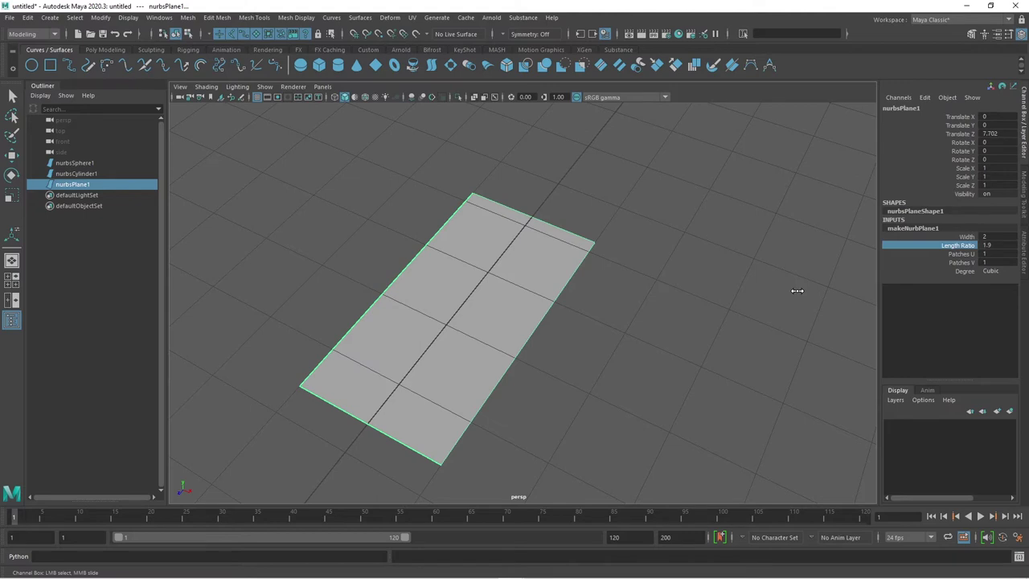
{"action": "double_click", "coordinate": [989, 244]}
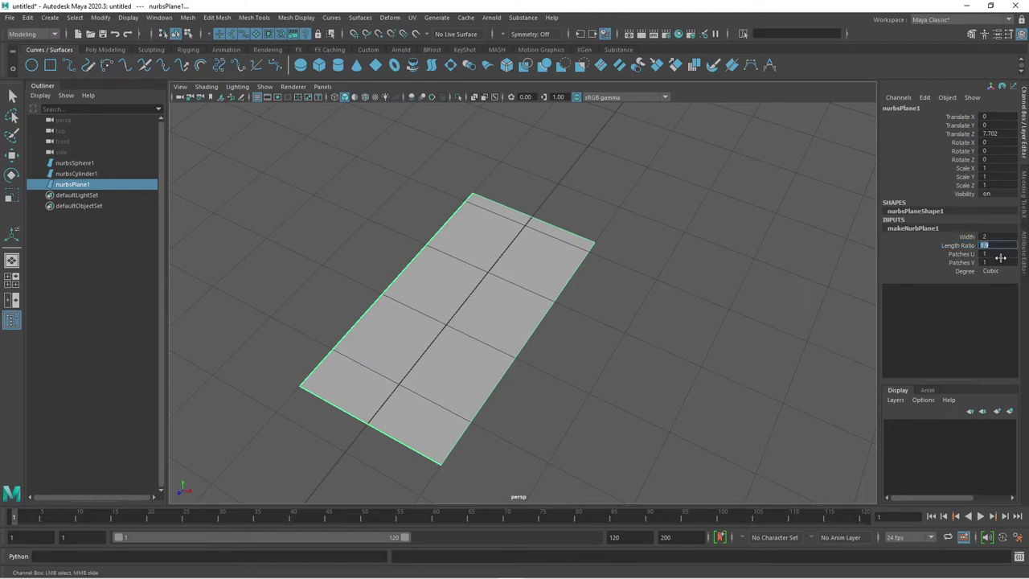
{"action": "type", "text": "3"}
{"action": "key", "text": "Return"}
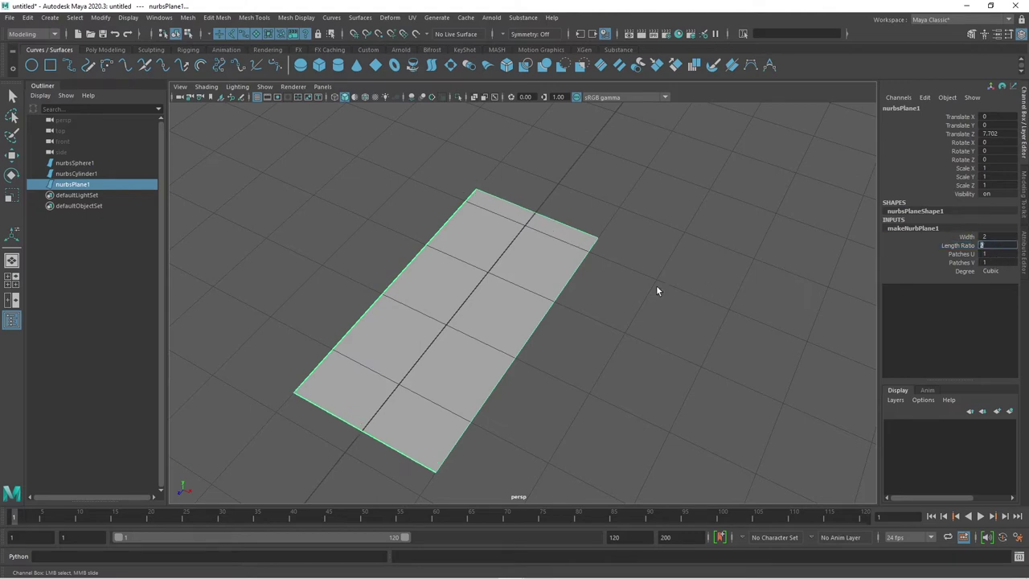
Lift the right-edge CVs as a trial bend, undo it, and return to object mode.
{"action": "mouse_move", "coordinate": [656, 291]}
{"action": "left_mouse_down", "text": "alt"}
{"action": "mouse_move", "coordinate": [682, 342]}
{"action": "mouse_move", "coordinate": [719, 338]}
{"action": "mouse_move", "coordinate": [708, 324]}
{"action": "mouse_move", "coordinate": [706, 345]}
{"action": "mouse_move", "coordinate": [673, 375]}
{"action": "left_mouse_up", "text": "alt"}
{"action": "right_click_drag", "start_coordinate": [551, 284], "coordinate": [474, 288]}
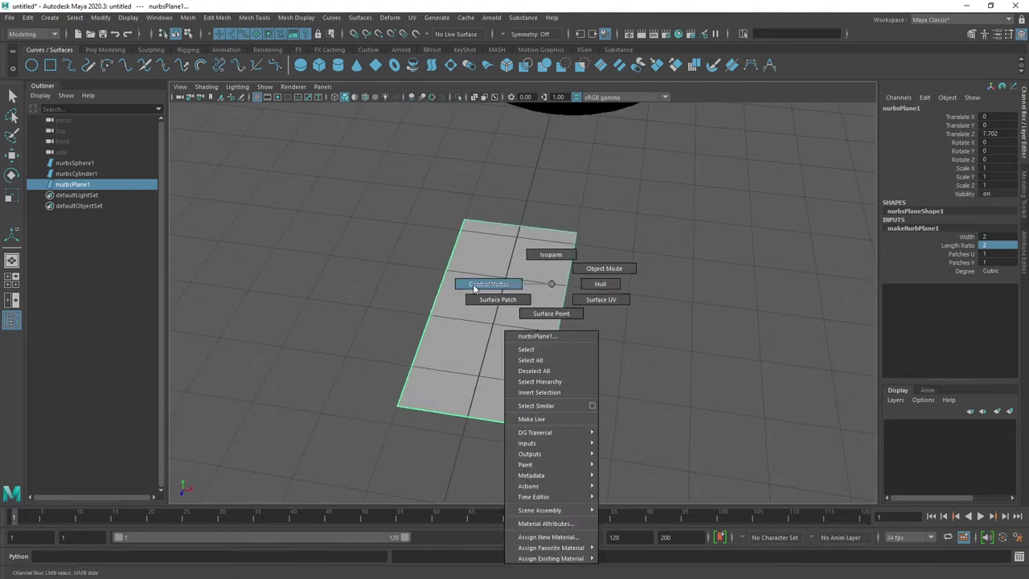
{"action": "mouse_move", "coordinate": [474, 287]}
{"action": "left_mouse_down", "text": "alt"}
{"action": "mouse_move", "coordinate": [574, 391]}
{"action": "mouse_move", "coordinate": [538, 236]}
{"action": "left_mouse_up", "text": "alt"}
{"action": "left_click_drag", "start_coordinate": [556, 190], "coordinate": [652, 380]}
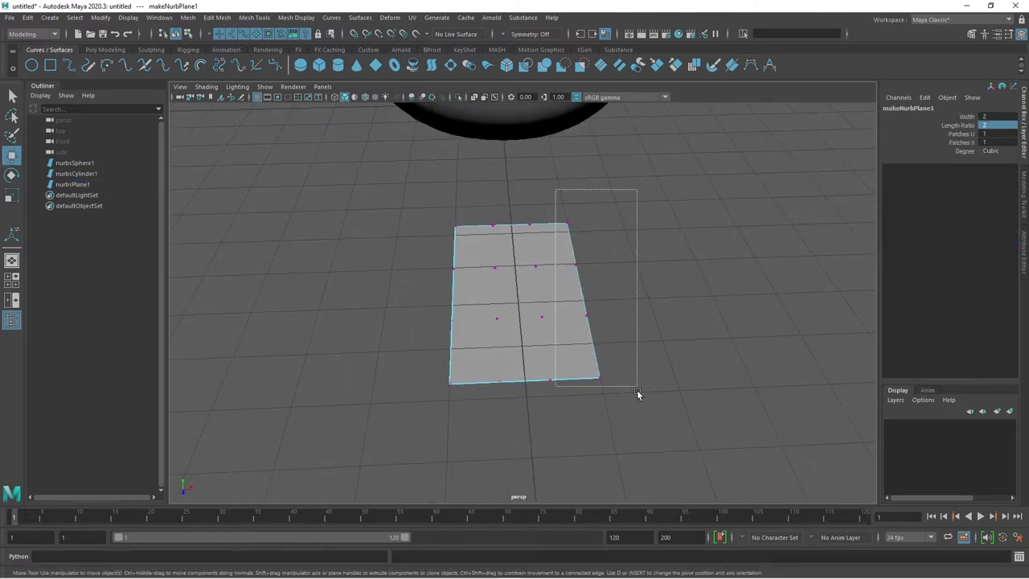
{"action": "key", "text": "w"}
{"action": "left_click_drag", "start_coordinate": [591, 252], "coordinate": [580, 224]}
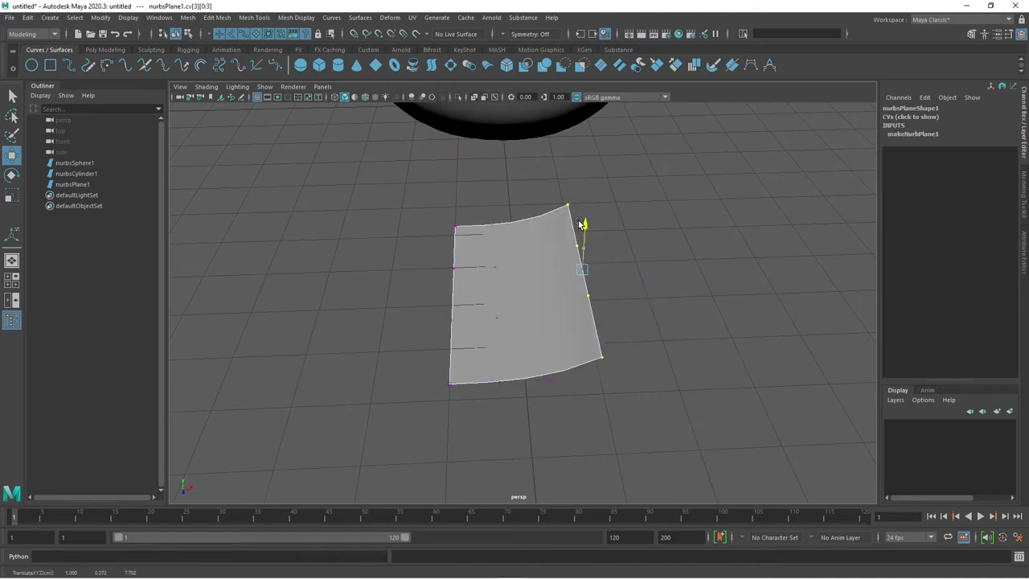
{"action": "key", "text": "ctrl+z"}
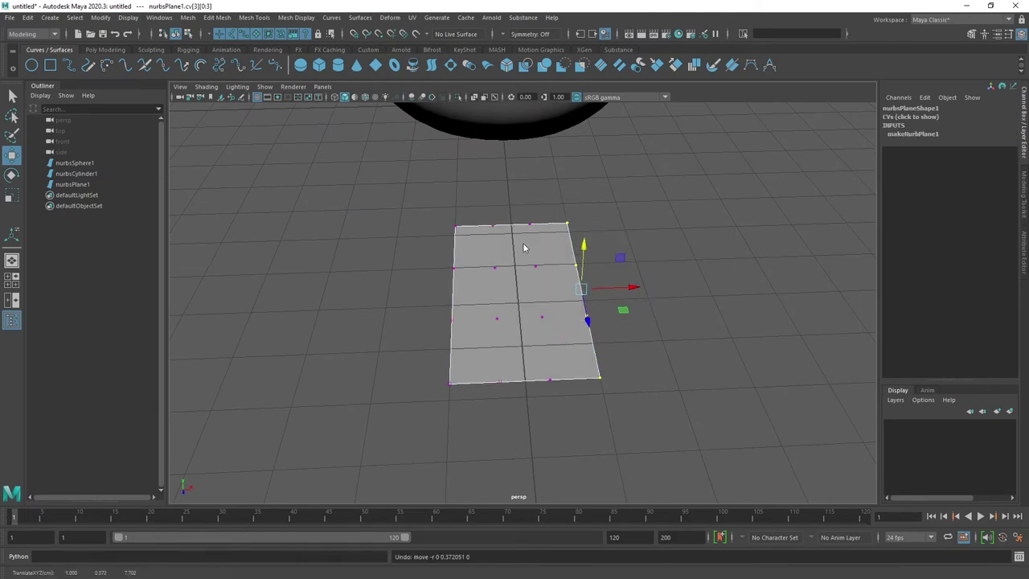
{"action": "key", "text": "F8"}
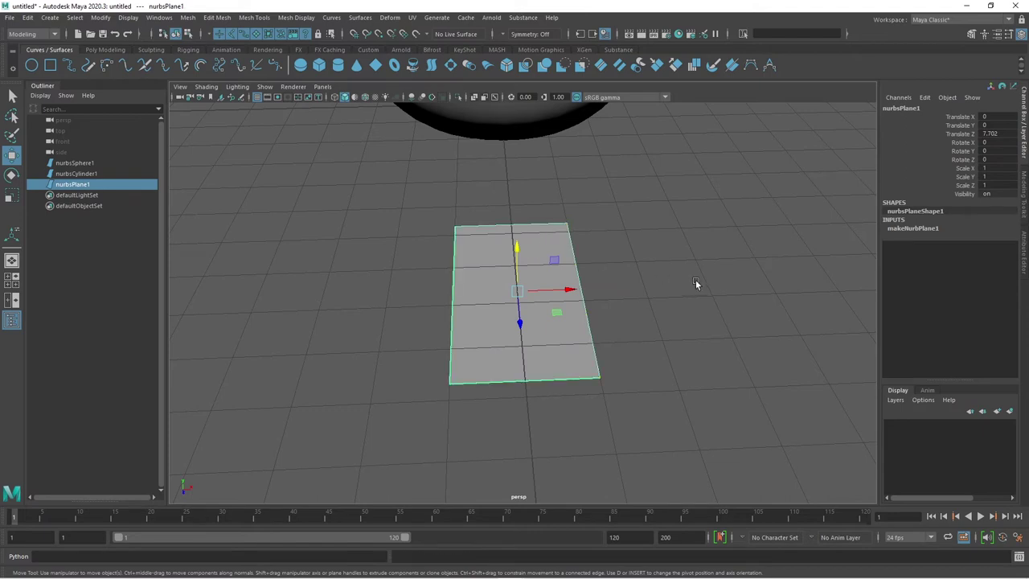
Raise makeNurbPlane1's Patches U and Patches V to 4 each, then tumble to view the 4×4 grid.
{"action": "left_click", "coordinate": [896, 231]}
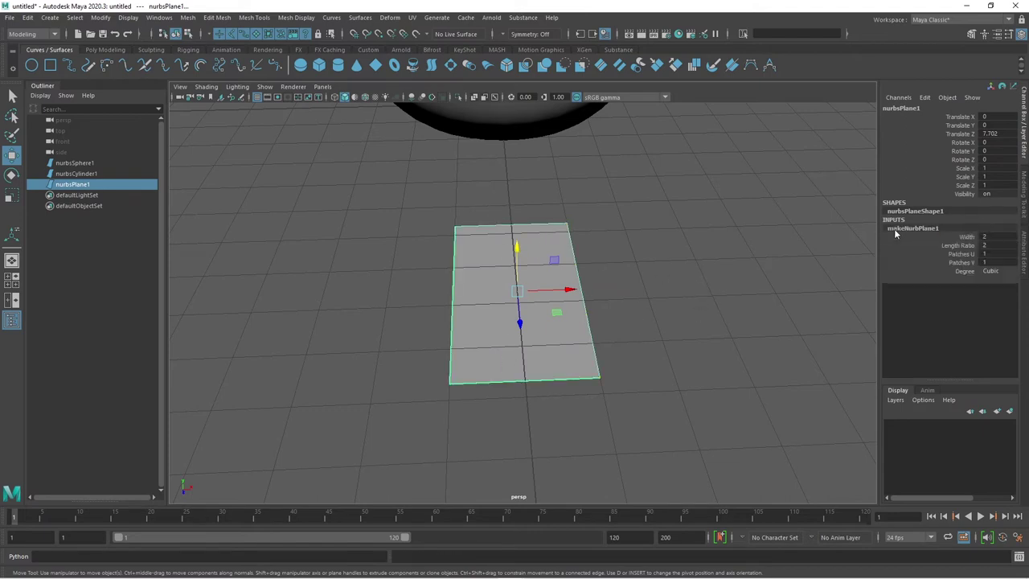
{"action": "left_click", "coordinate": [960, 255]}
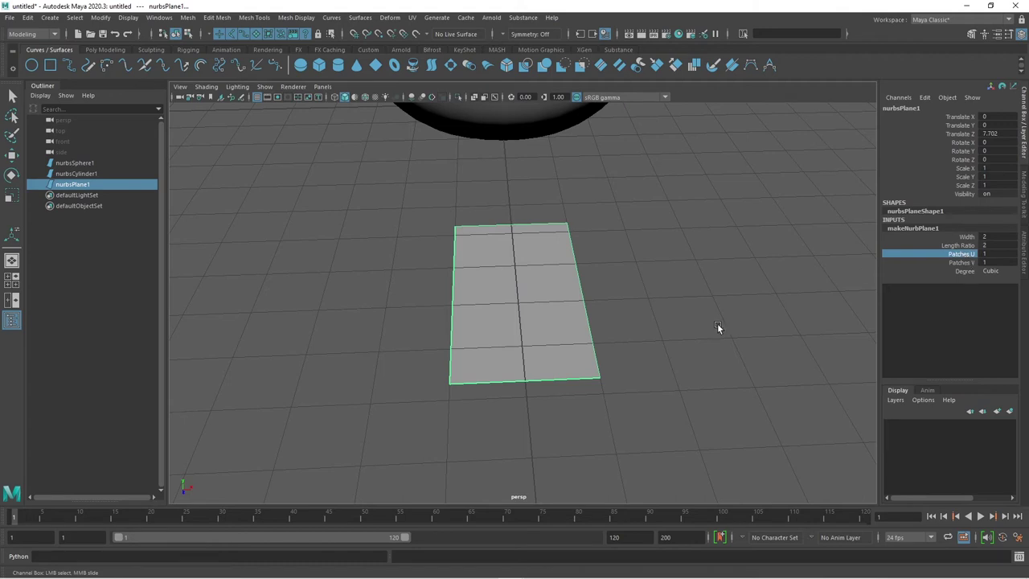
{"action": "middle_click_drag", "start_coordinate": [681, 317], "coordinate": [697, 318]}
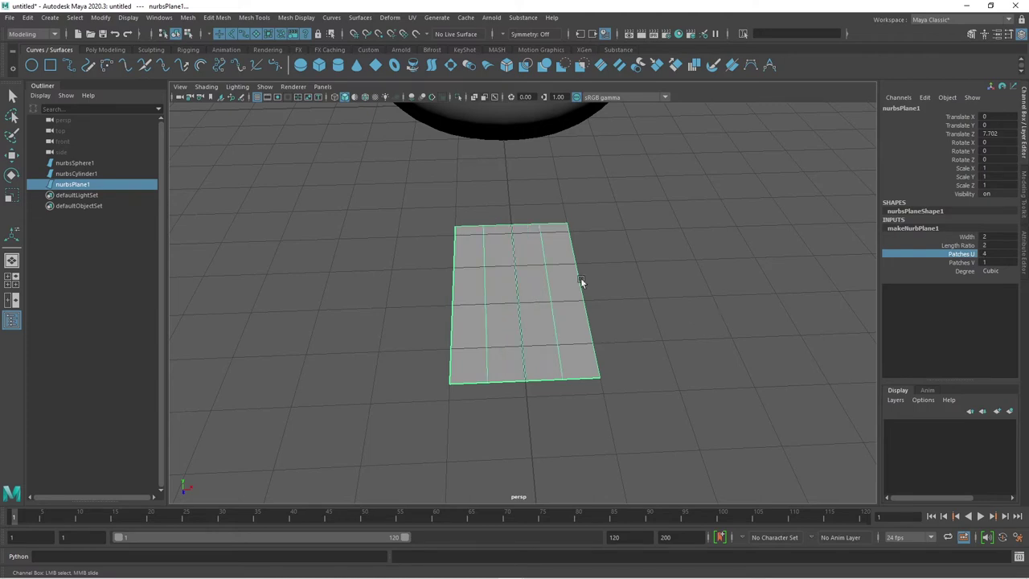
{"action": "left_click", "coordinate": [963, 263]}
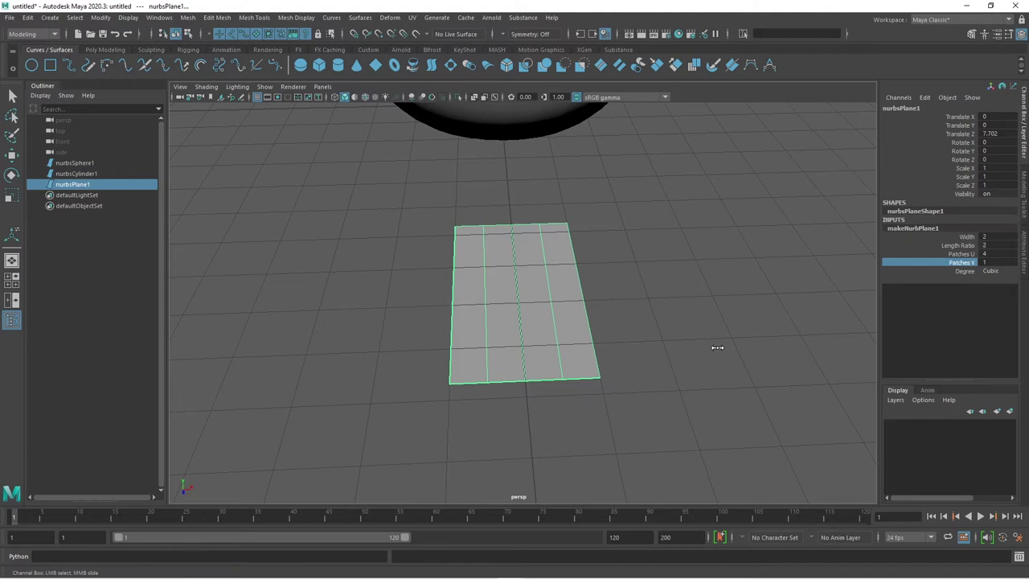
{"action": "middle_click_drag", "start_coordinate": [718, 352], "coordinate": [732, 349]}
{"action": "mouse_move", "coordinate": [730, 349]}
{"action": "left_mouse_down", "text": "alt"}
{"action": "mouse_move", "coordinate": [689, 374]}
{"action": "mouse_move", "coordinate": [579, 386]}
{"action": "mouse_move", "coordinate": [659, 375]}
{"action": "mouse_move", "coordinate": [678, 349]}
{"action": "mouse_move", "coordinate": [682, 369]}
{"action": "left_mouse_up", "text": "alt"}
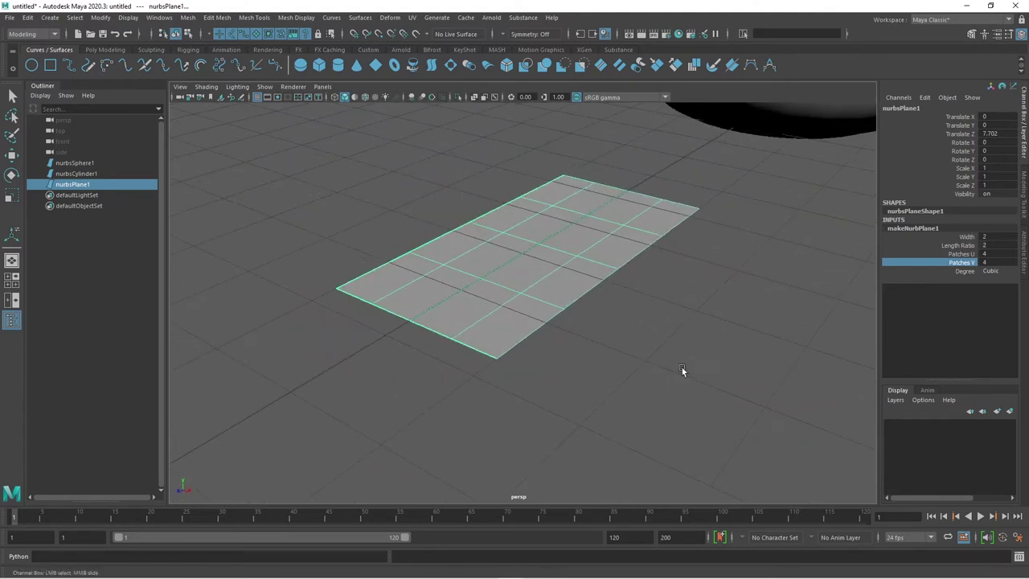
{"action": "mouse_move", "coordinate": [667, 317]}
{"action": "left_mouse_down", "text": "alt"}
{"action": "mouse_move", "coordinate": [668, 337]}
{"action": "mouse_move", "coordinate": [733, 361]}
{"action": "mouse_move", "coordinate": [675, 367]}
{"action": "mouse_move", "coordinate": [455, 237]}
{"action": "mouse_move", "coordinate": [498, 357]}
{"action": "left_mouse_up", "text": "alt"}
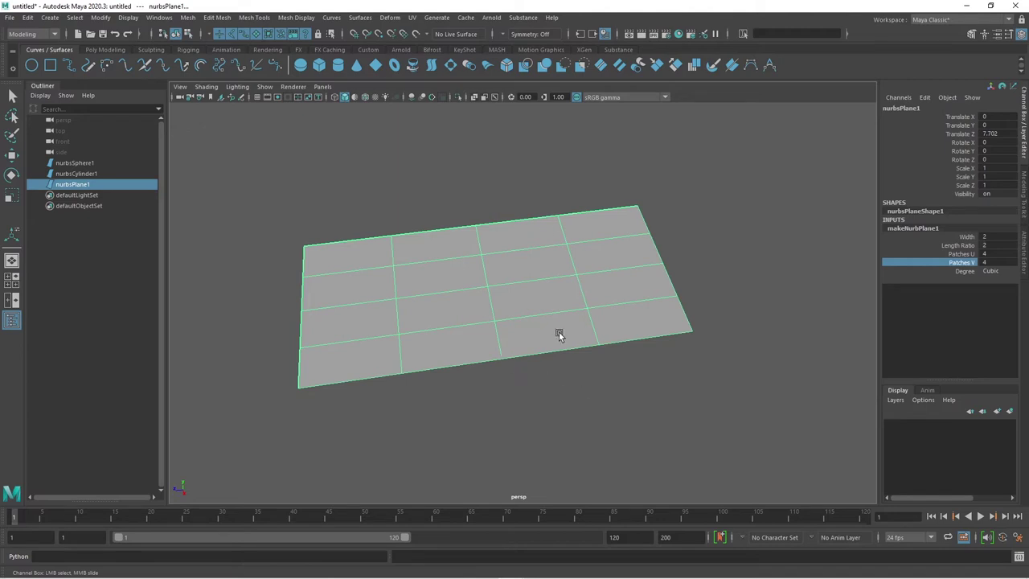
{"action": "mouse_move", "coordinate": [648, 404]}
{"action": "left_mouse_down", "text": "alt"}
{"action": "mouse_move", "coordinate": [705, 397]}
{"action": "mouse_move", "coordinate": [668, 379]}
{"action": "mouse_move", "coordinate": [620, 314]}
{"action": "left_mouse_up", "text": "alt"}
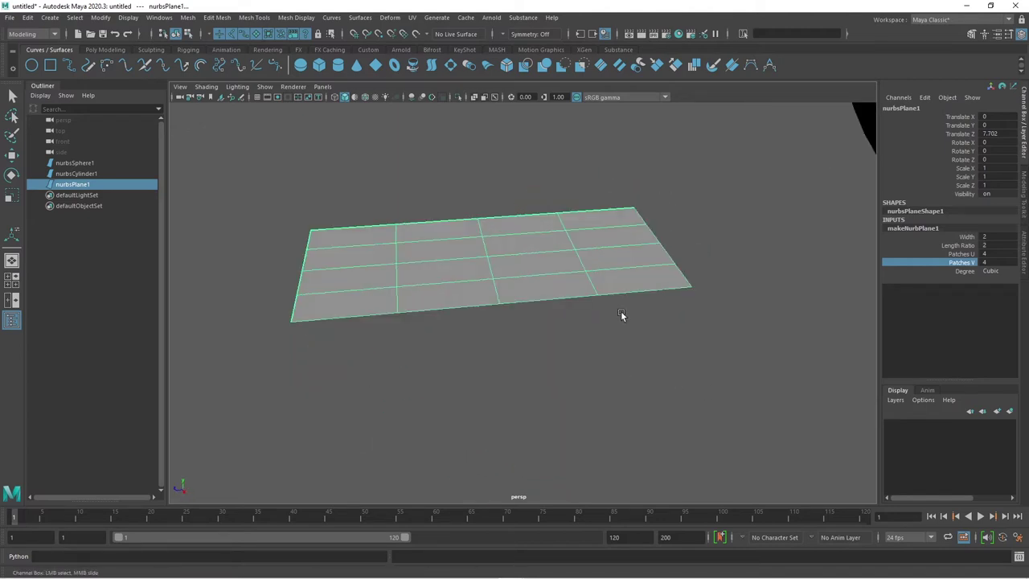
In CV mode, scale the middle CV columns in Y so the plane bulges through its body.
{"action": "right_click", "coordinate": [609, 260]}
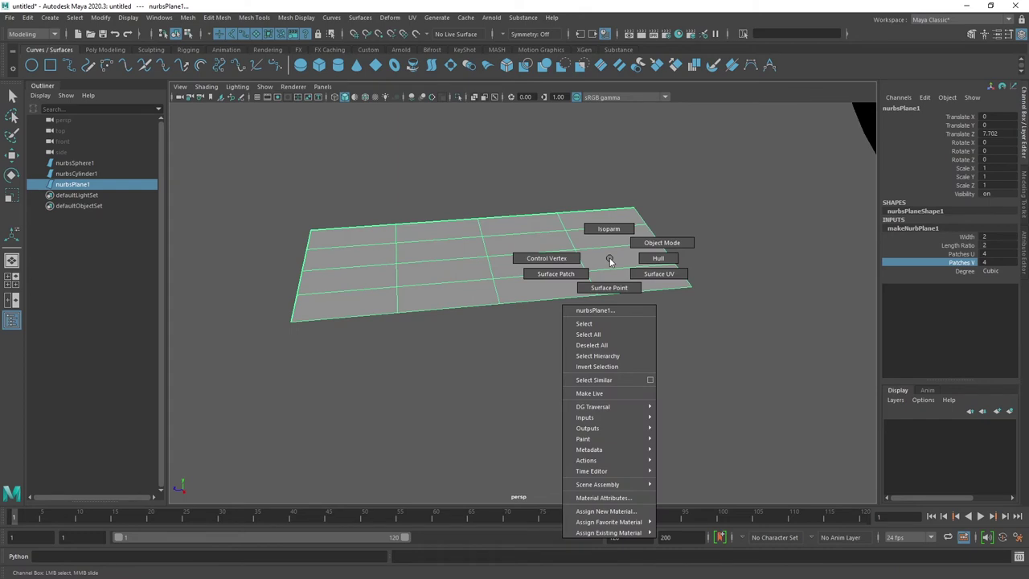
{"action": "left_click", "coordinate": [530, 258]}
{"action": "mouse_move", "coordinate": [579, 331]}
{"action": "left_mouse_down", "text": "alt"}
{"action": "mouse_move", "coordinate": [533, 219]}
{"action": "mouse_move", "coordinate": [547, 253]}
{"action": "left_mouse_up", "text": "alt"}
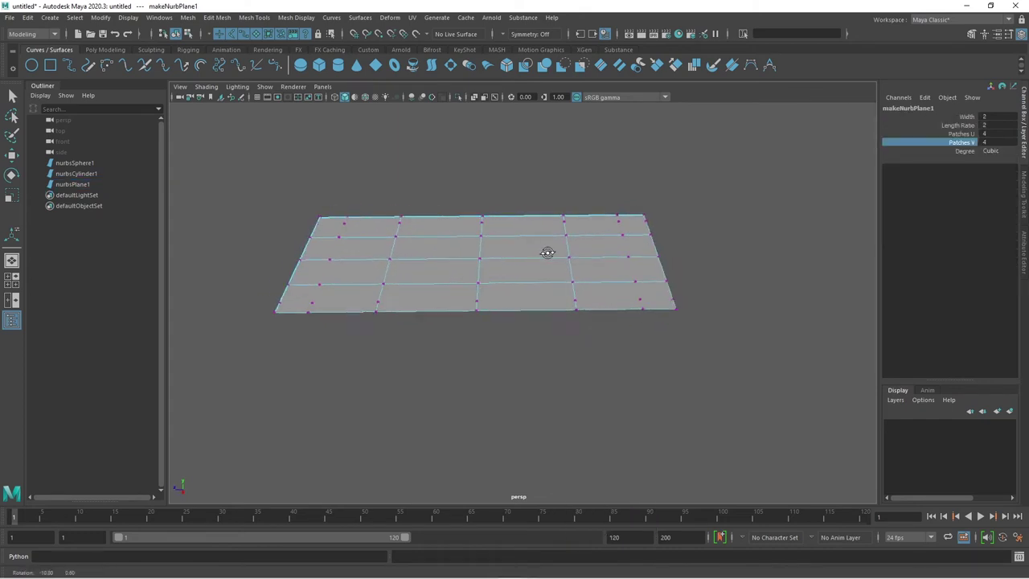
{"action": "mouse_move", "coordinate": [551, 196]}
{"action": "left_mouse_down"}
{"action": "mouse_move", "coordinate": [594, 355]}
{"action": "mouse_move", "coordinate": [636, 392]}
{"action": "left_mouse_up"}
{"action": "key", "text": "w"}
{"action": "key", "text": "3"}
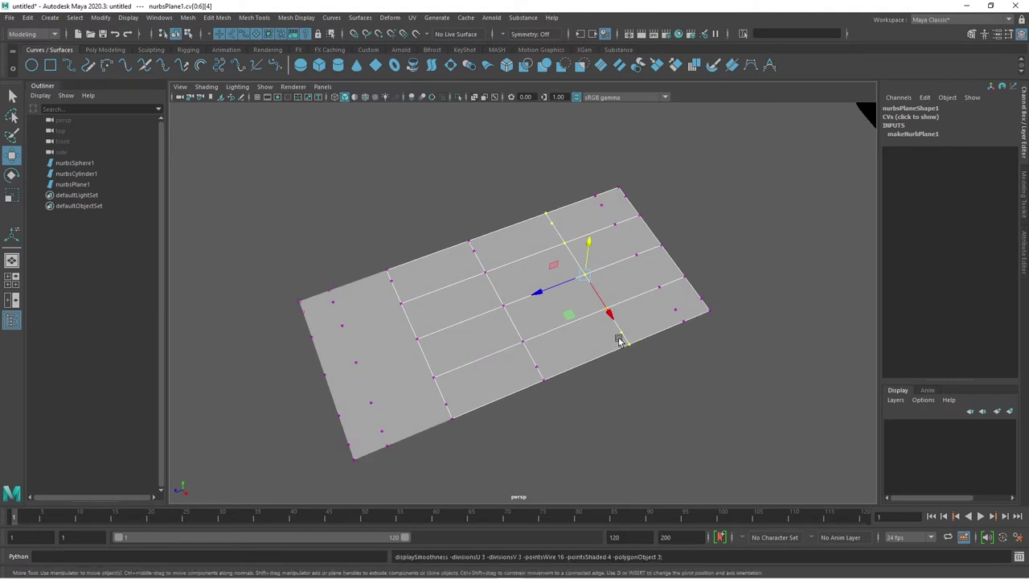
{"action": "key", "text": "r"}
{"action": "left_click_drag", "start_coordinate": [611, 317], "coordinate": [621, 335]}
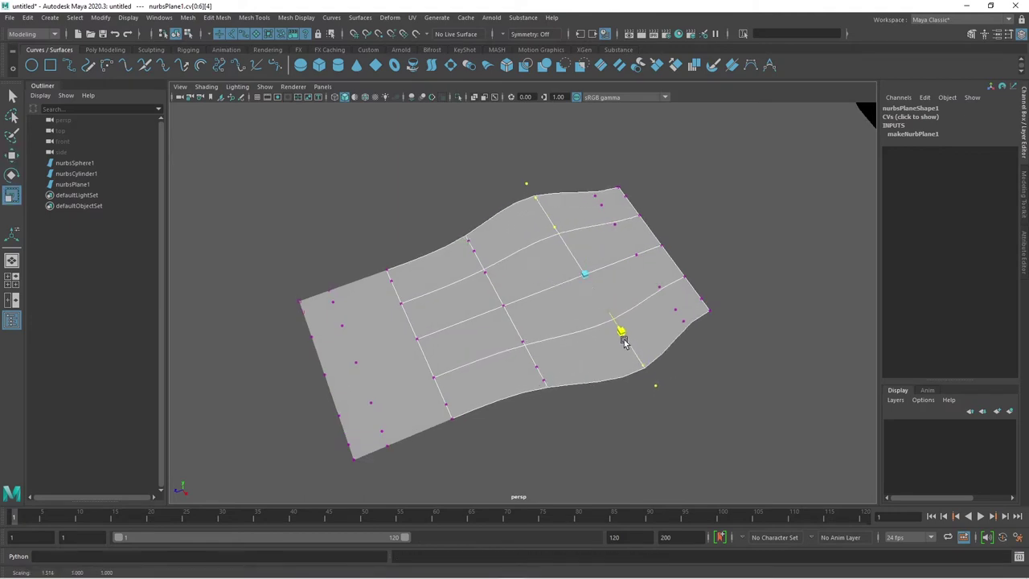
{"action": "left_click_drag", "start_coordinate": [491, 268], "coordinate": [471, 281], "text": "alt"}
{"action": "key", "text": "Left"}
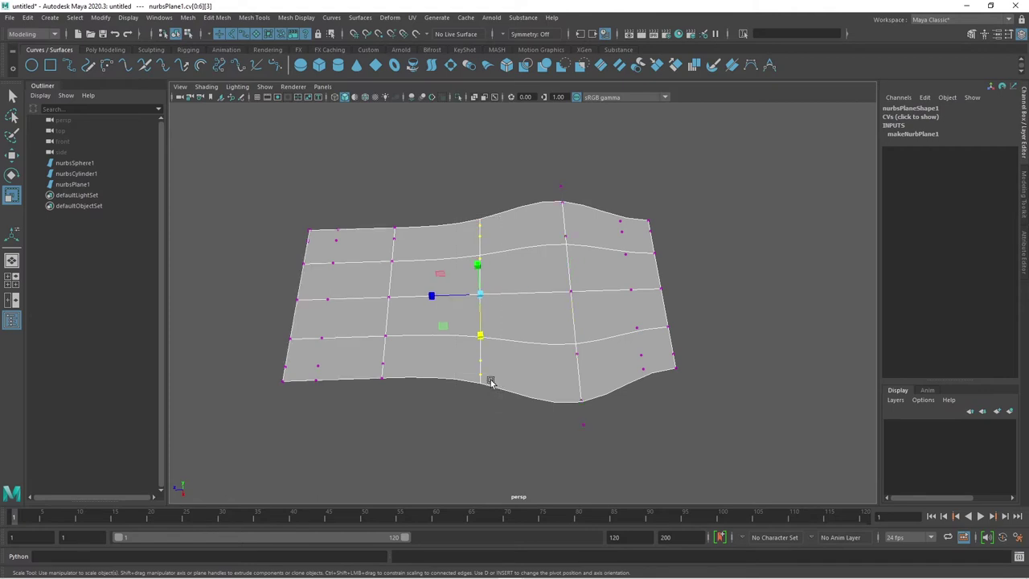
{"action": "mouse_move", "coordinate": [489, 379]}
{"action": "left_mouse_down", "text": "alt"}
{"action": "mouse_move", "coordinate": [482, 351]}
{"action": "mouse_move", "coordinate": [482, 378]}
{"action": "left_mouse_up", "text": "alt"}
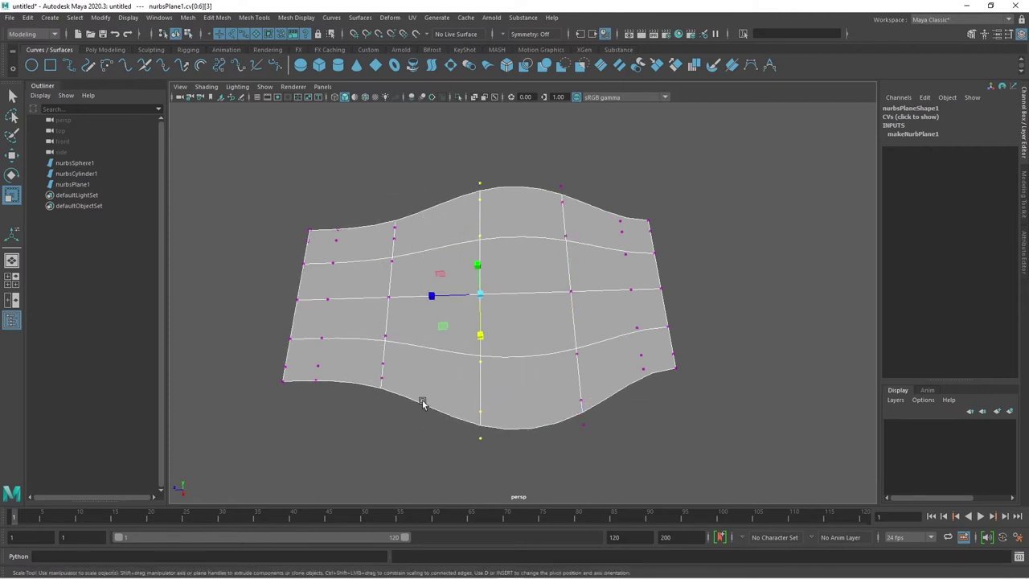
{"action": "key", "text": "Left"}
{"action": "left_click_drag", "start_coordinate": [387, 339], "coordinate": [481, 365]}
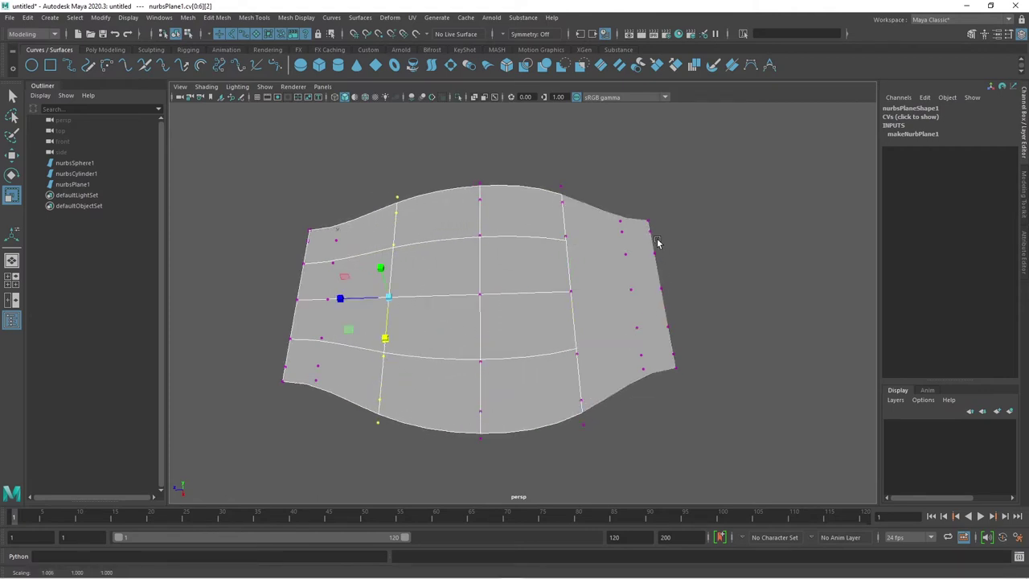
Scale the right-edge CVs together and push them outward into a pointed tip.
{"action": "left_click_drag", "start_coordinate": [637, 214], "coordinate": [713, 405]}
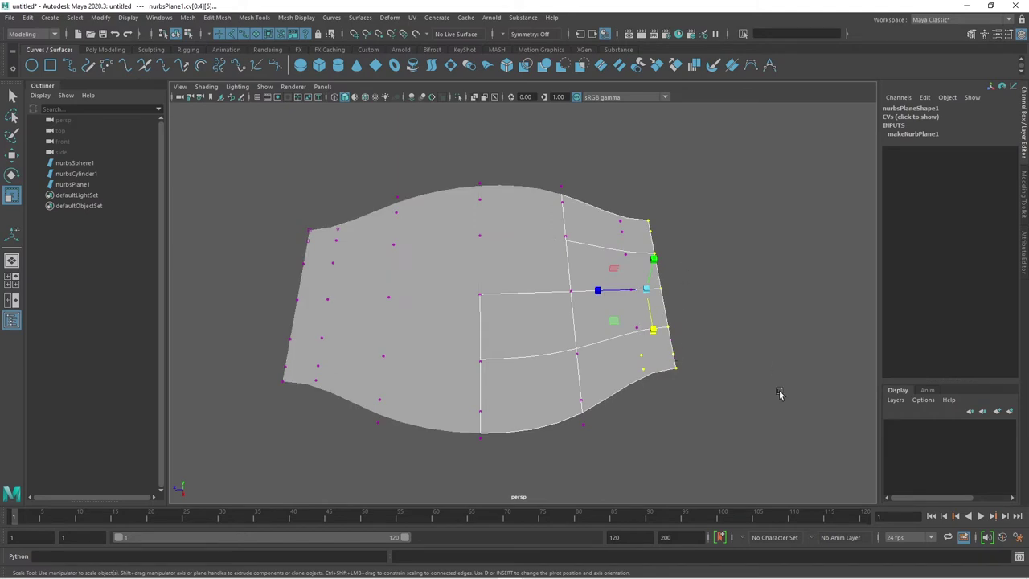
{"action": "key", "text": "ctrl+z"}
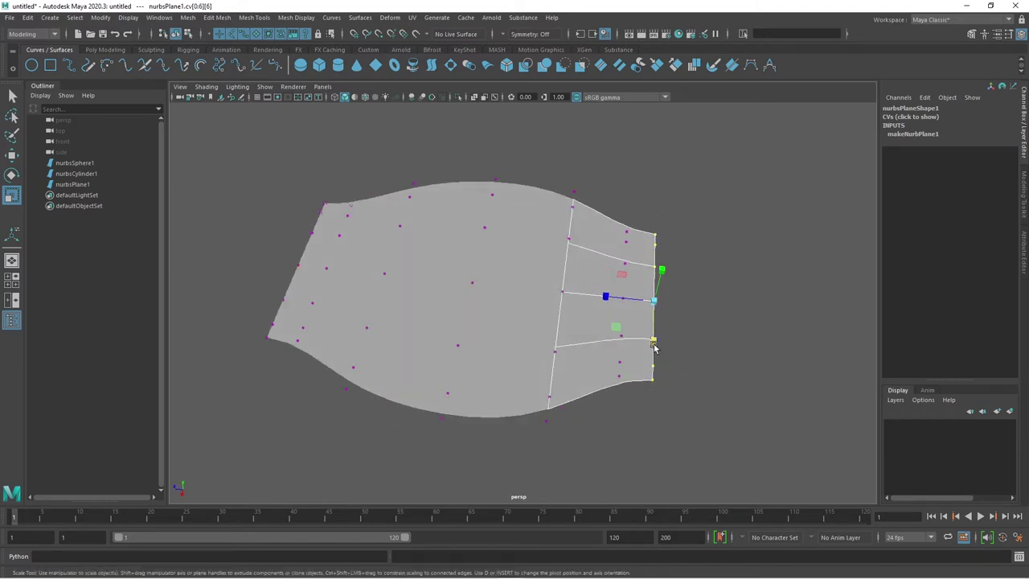
{"action": "mouse_move", "coordinate": [656, 347]}
{"action": "left_mouse_down"}
{"action": "mouse_move", "coordinate": [687, 295]}
{"action": "mouse_move", "coordinate": [642, 333]}
{"action": "left_mouse_up"}
{"action": "key", "text": "w"}
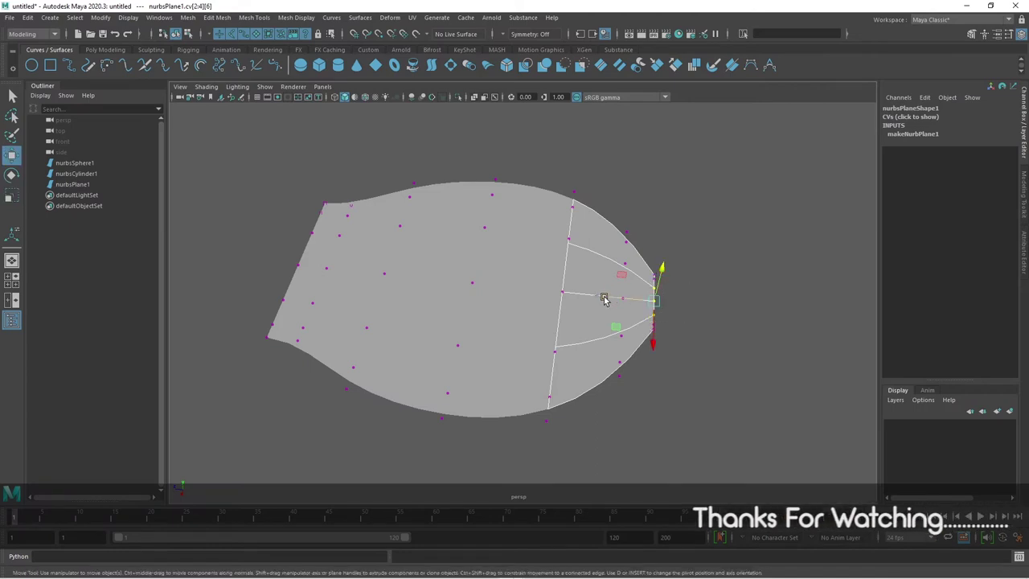
{"action": "left_click_drag", "start_coordinate": [605, 299], "coordinate": [616, 296]}
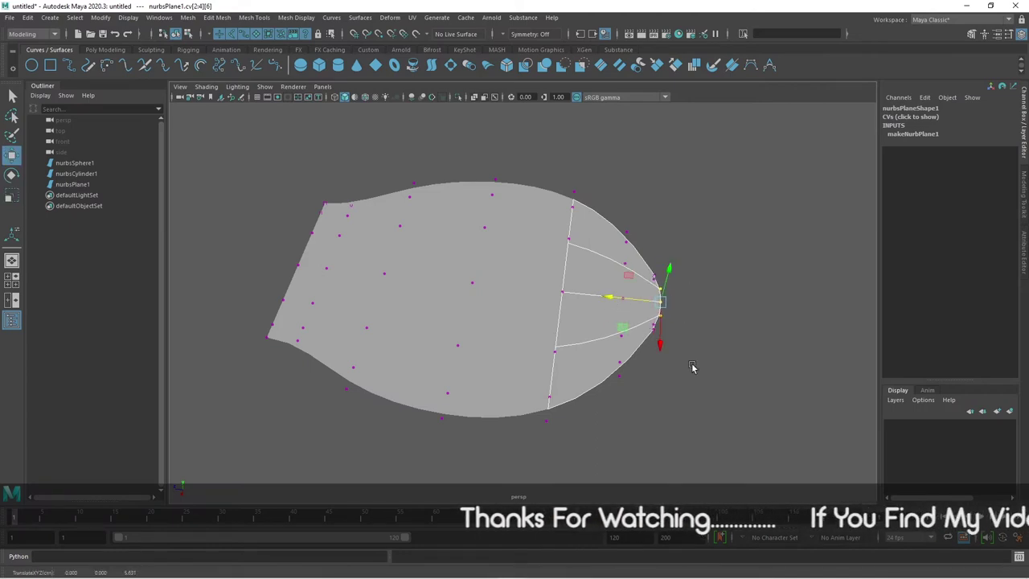
Push the right-edge CVs out in a trial bulge, undo both moves, and return to object mode.
{"action": "scroll", "coordinate": [692, 367], "scroll_direction": "up", "scroll_amount": 3}
{"action": "scroll", "coordinate": [692, 366], "scroll_direction": "up", "scroll_amount": 3}
{"action": "scroll", "coordinate": [692, 367], "scroll_direction": "up", "scroll_amount": 3}
{"action": "scroll", "coordinate": [654, 391], "scroll_direction": "up", "scroll_amount": 3}
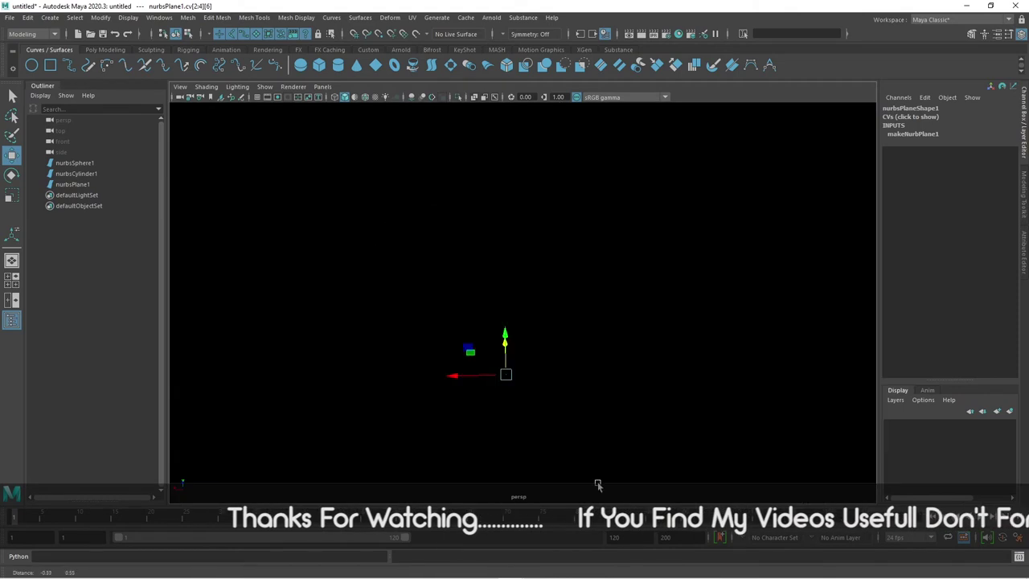
{"action": "scroll", "coordinate": [641, 407], "scroll_direction": "down", "scroll_amount": 5}
{"action": "scroll", "coordinate": [682, 400], "scroll_direction": "up", "scroll_amount": 2}
{"action": "scroll", "coordinate": [695, 406], "scroll_direction": "up", "scroll_amount": 2}
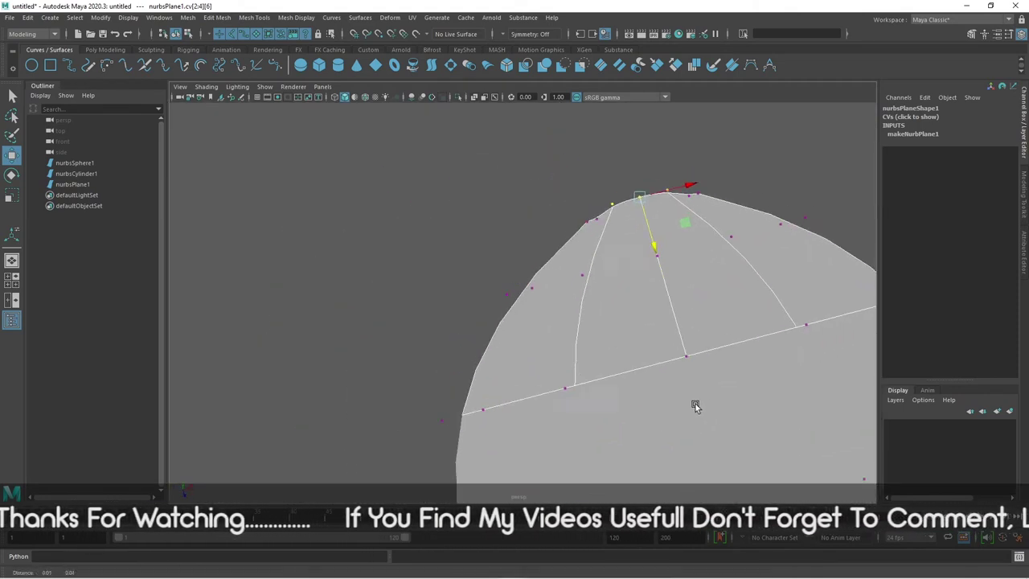
{"action": "scroll", "coordinate": [695, 406], "scroll_direction": "down", "scroll_amount": 2}
{"action": "scroll", "coordinate": [713, 397], "scroll_direction": "down", "scroll_amount": 2}
{"action": "scroll", "coordinate": [726, 333], "scroll_direction": "down", "scroll_amount": 2}
{"action": "scroll", "coordinate": [740, 333], "scroll_direction": "down", "scroll_amount": 2}
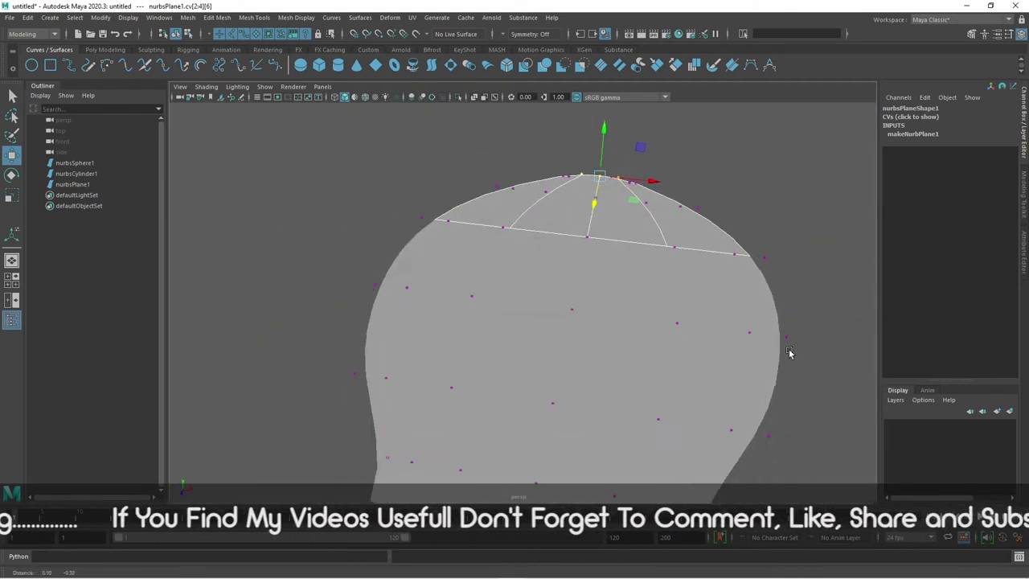
{"action": "left_click_drag", "start_coordinate": [789, 352], "coordinate": [777, 311], "text": "alt"}
{"action": "left_click_drag", "start_coordinate": [791, 155], "coordinate": [735, 400]}
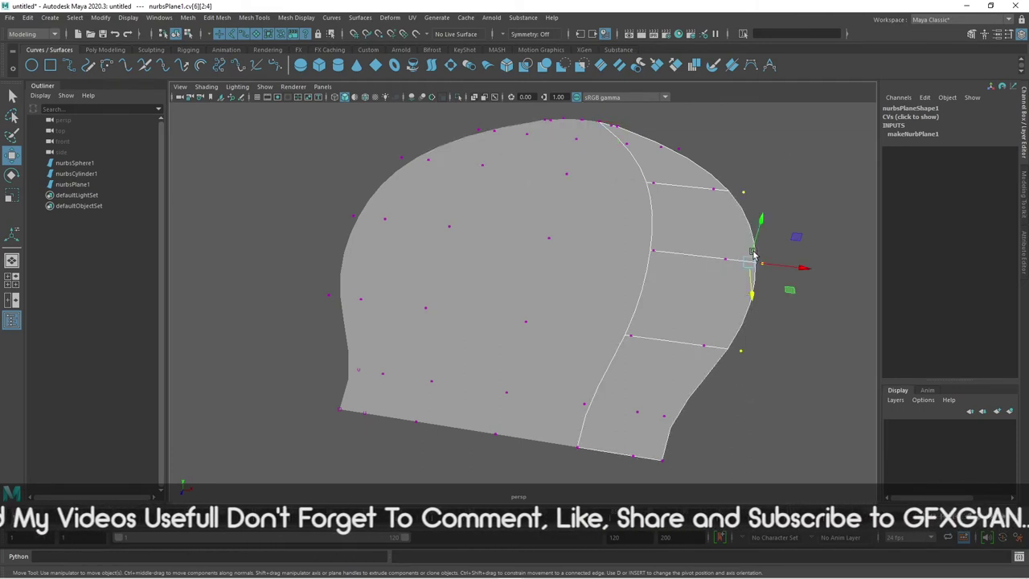
{"action": "left_click_drag", "start_coordinate": [763, 234], "coordinate": [772, 207]}
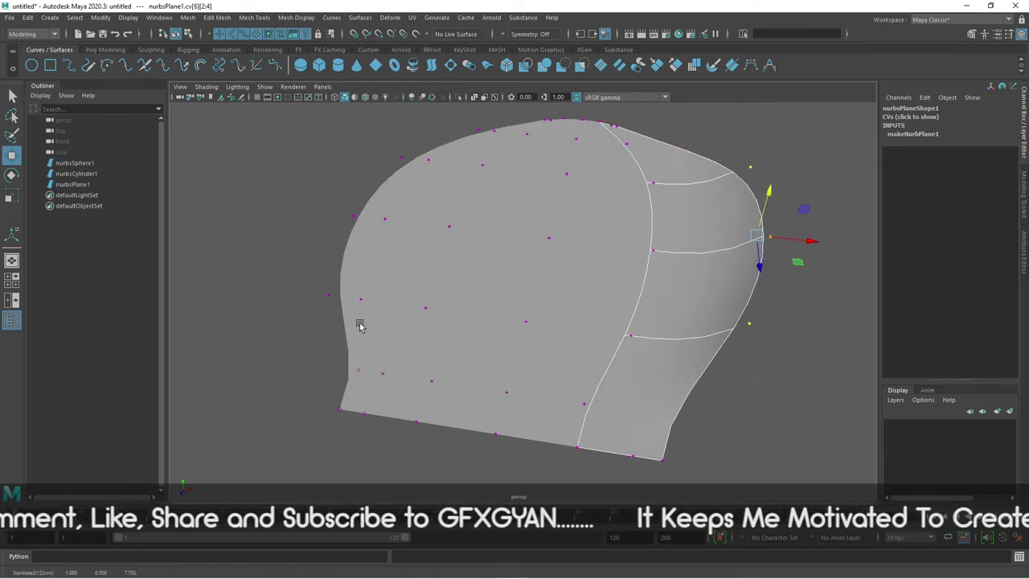
{"action": "key", "text": "ctrl+z"}
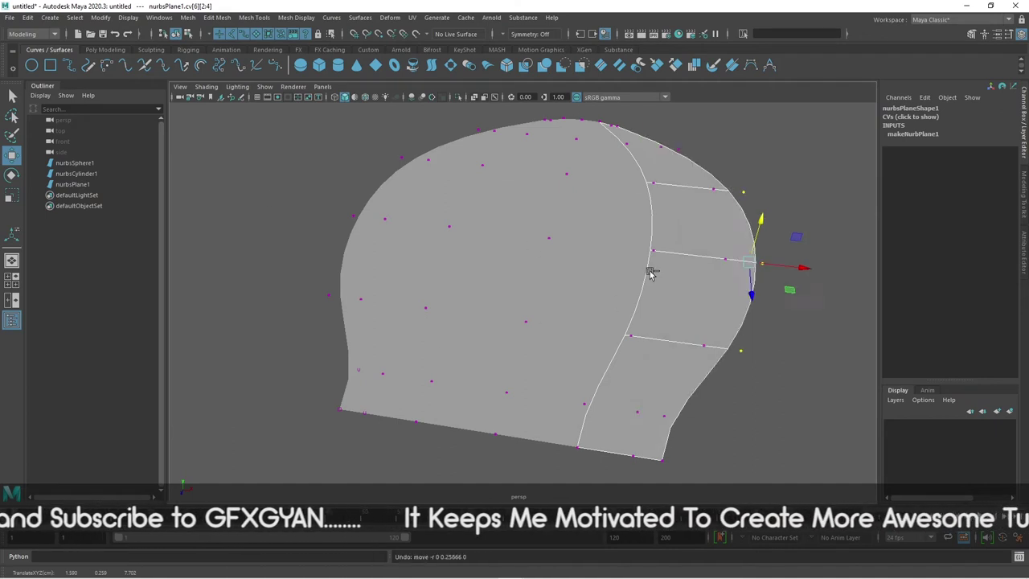
{"action": "key", "text": "ctrl+z"}
{"action": "key", "text": "F8"}
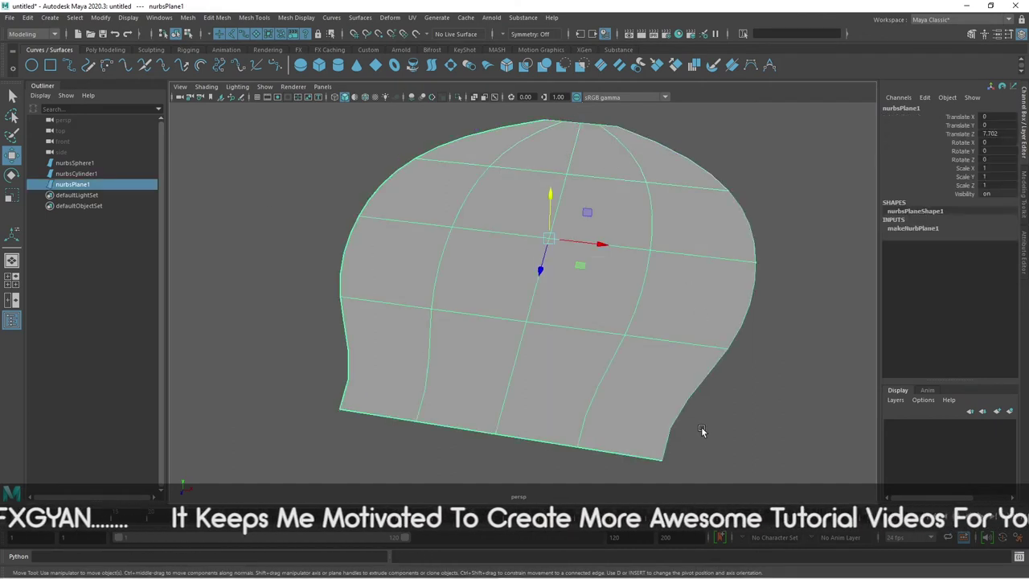
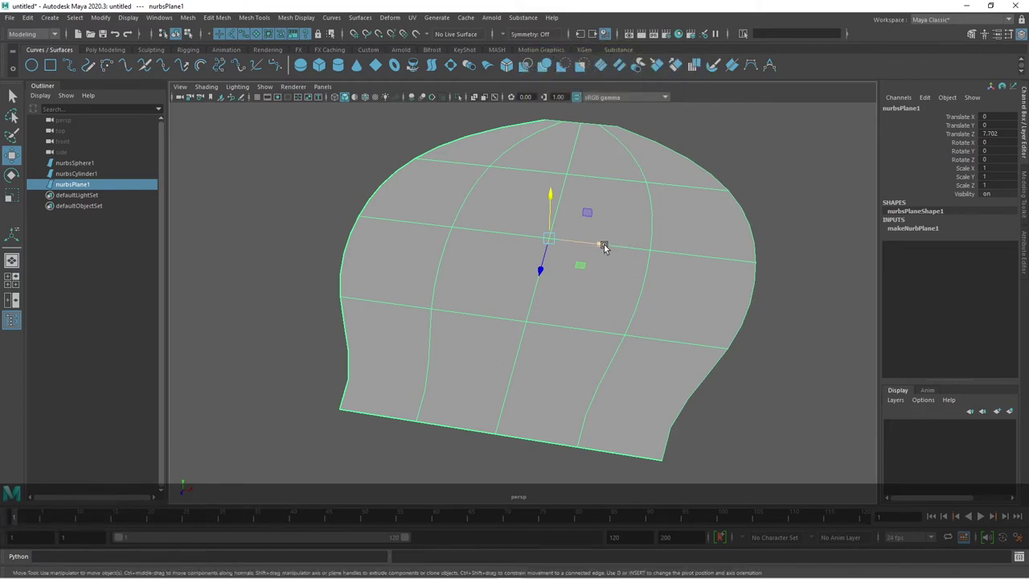
Select a row of the plane's CVs, return to object mode, and set Symmetry to Object X.
{"action": "right_click_drag", "start_coordinate": [711, 244], "coordinate": [758, 253]}
{"action": "left_click", "coordinate": [760, 259]}
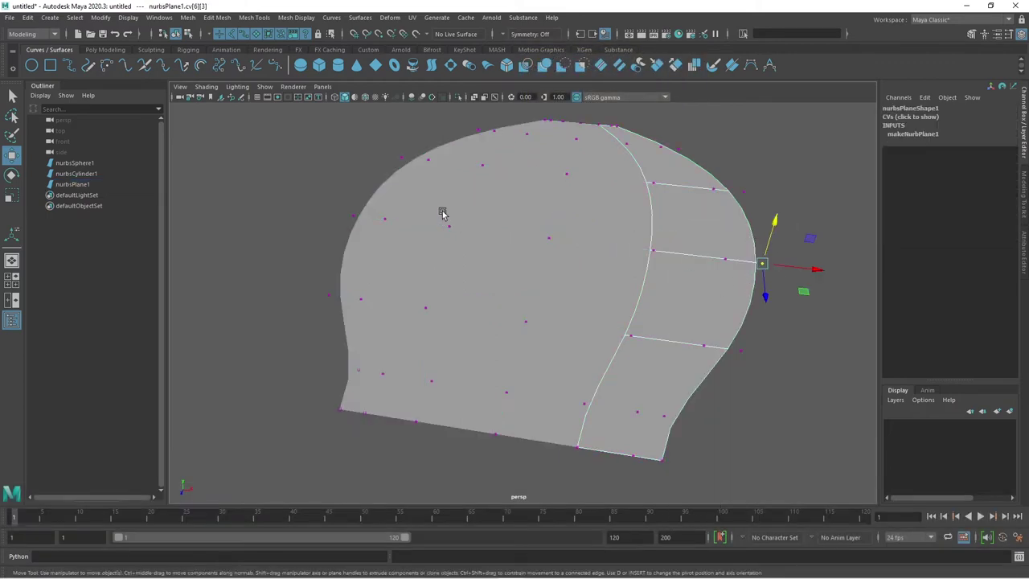
{"action": "left_click_drag", "start_coordinate": [342, 202], "coordinate": [760, 267]}
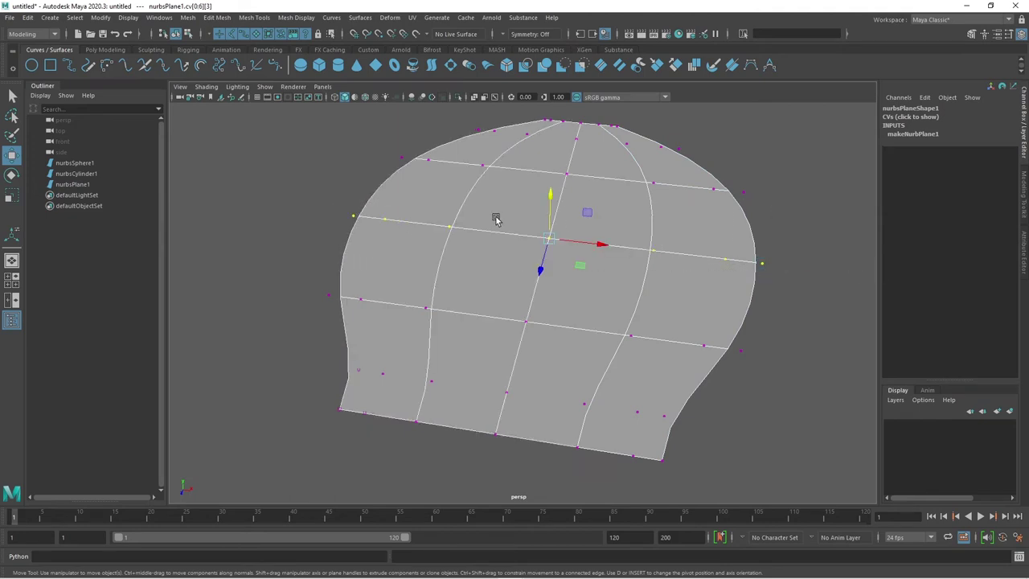
{"action": "key", "text": "F8"}
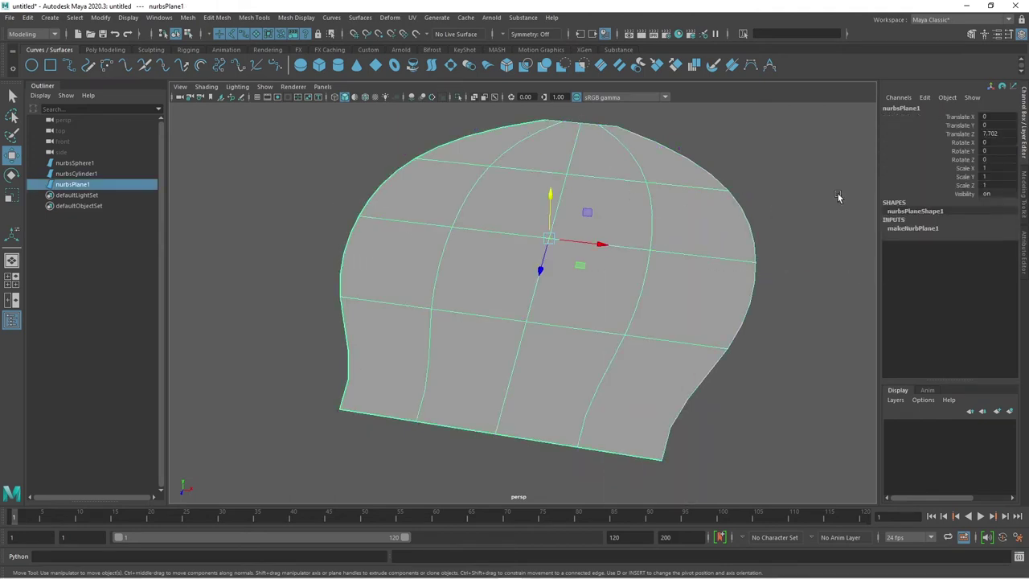
{"action": "left_click", "coordinate": [503, 36]}
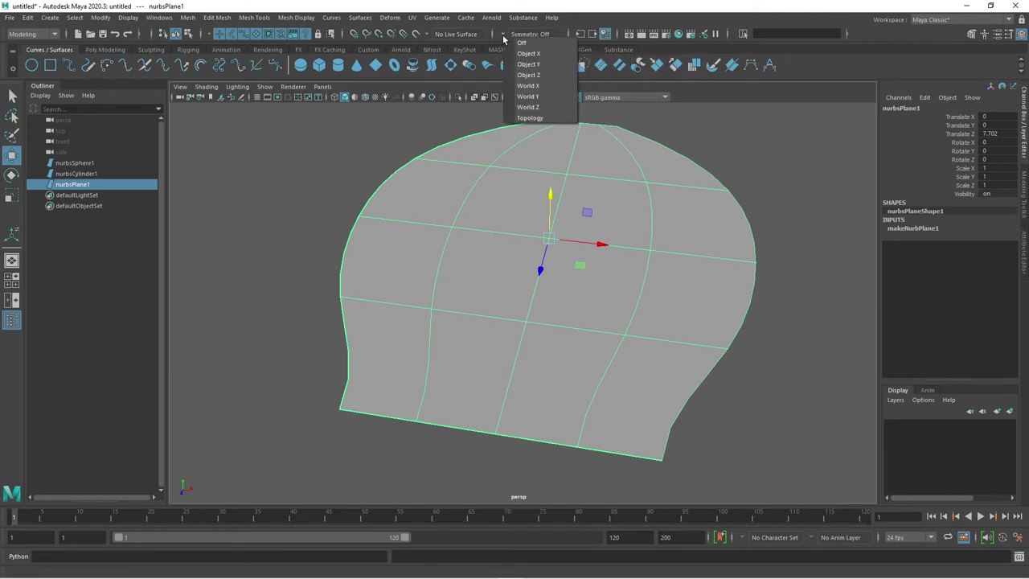
{"action": "left_click", "coordinate": [558, 59]}
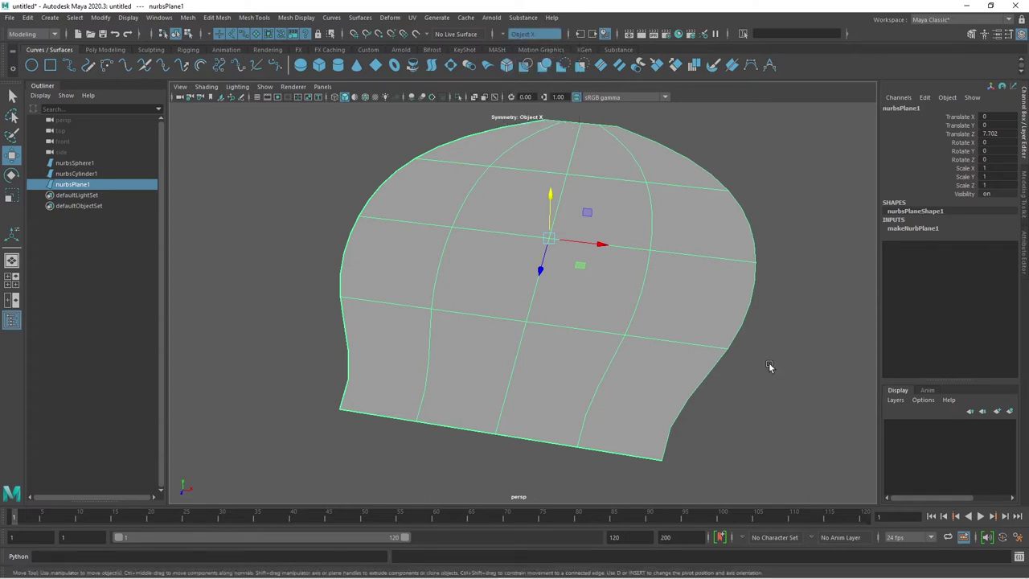
Select the right-side and upper CVs and raise them to bulge the plane's top.
{"action": "right_click_drag", "start_coordinate": [707, 242], "coordinate": [649, 243]}
{"action": "left_click_drag", "start_coordinate": [774, 252], "coordinate": [752, 283]}
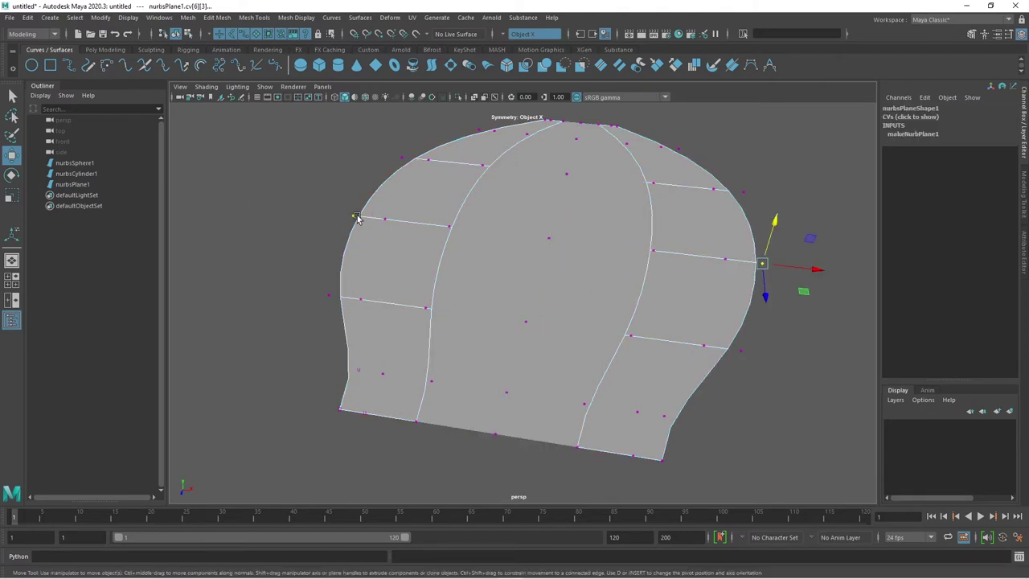
{"action": "left_click_drag", "start_coordinate": [782, 177], "coordinate": [730, 206], "text": "shift"}
{"action": "left_click_drag", "start_coordinate": [700, 131], "coordinate": [673, 164], "text": "shift"}
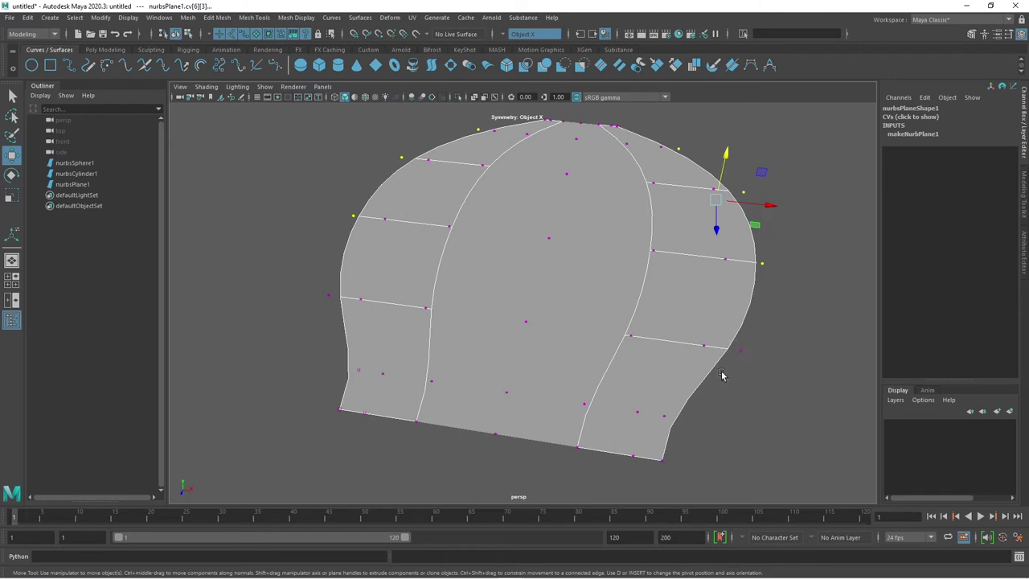
{"action": "mouse_move", "coordinate": [743, 343]}
{"action": "left_mouse_down", "text": "shift"}
{"action": "mouse_move", "coordinate": [690, 424]}
{"action": "mouse_move", "coordinate": [653, 441]}
{"action": "mouse_move", "coordinate": [652, 476]}
{"action": "left_mouse_up", "text": "shift"}
{"action": "left_click_drag", "start_coordinate": [726, 234], "coordinate": [730, 206]}
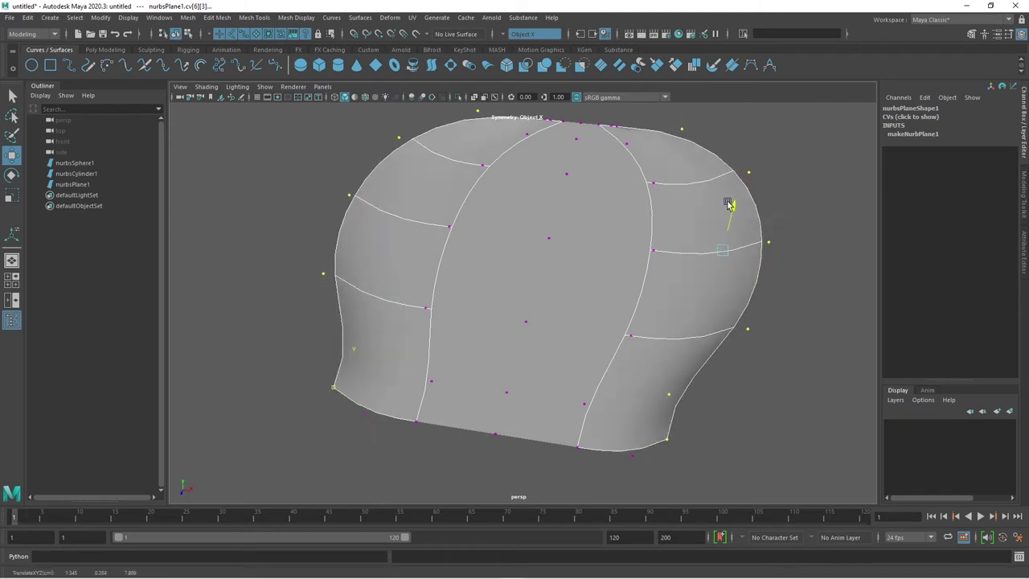
Select three bottom-edge CVs and move them down to drop the lower edge.
{"action": "left_click_drag", "start_coordinate": [643, 446], "coordinate": [623, 477]}
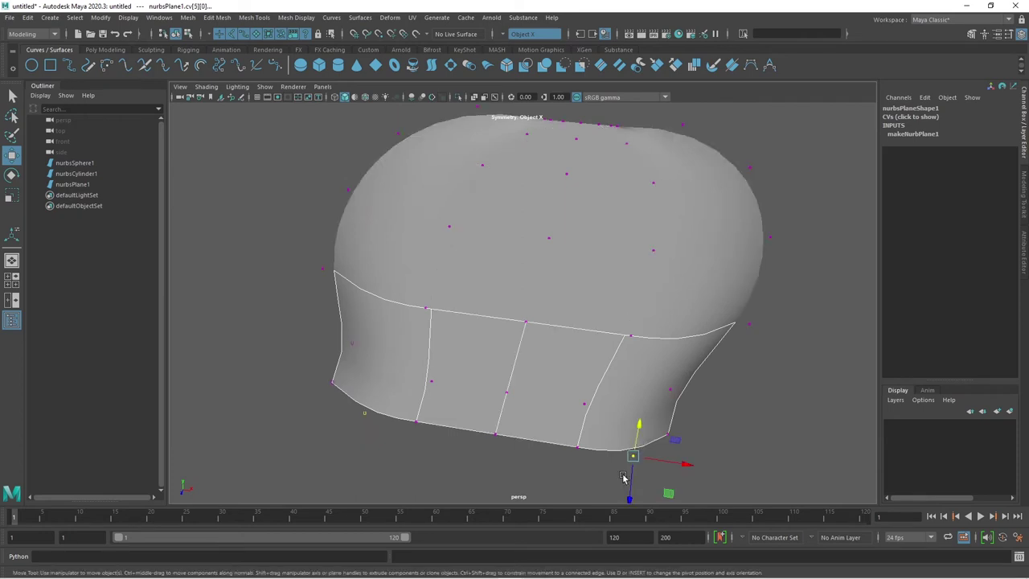
{"action": "left_click_drag", "start_coordinate": [568, 431], "coordinate": [585, 458], "text": "shift"}
{"action": "left_click", "coordinate": [495, 434], "text": "shift"}
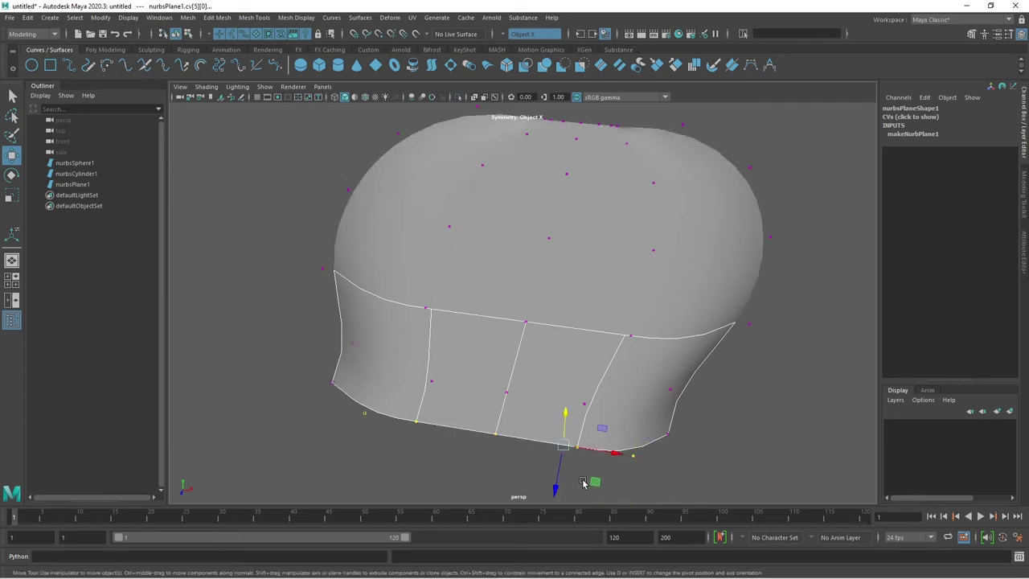
{"action": "mouse_move", "coordinate": [561, 422]}
{"action": "left_mouse_down"}
{"action": "mouse_move", "coordinate": [597, 463]}
{"action": "mouse_move", "coordinate": [603, 412]}
{"action": "left_mouse_up"}
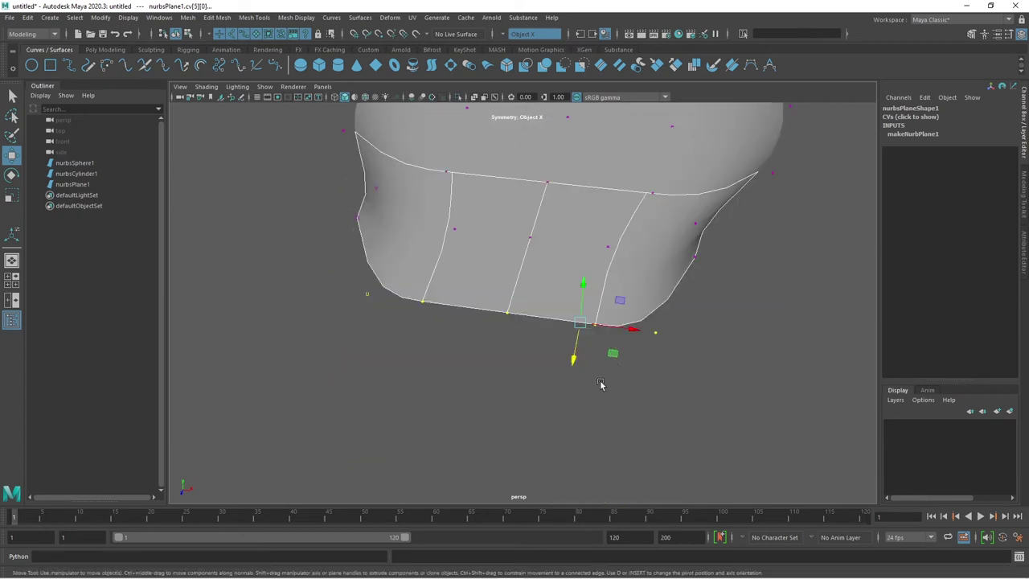
{"action": "mouse_move", "coordinate": [671, 407]}
{"action": "left_mouse_down", "text": "shift"}
{"action": "mouse_move", "coordinate": [641, 456]}
{"action": "mouse_move", "coordinate": [572, 447]}
{"action": "left_mouse_up", "text": "shift"}
Scale the bottom CVs inward along X and shift the lower-right corner CV sideways.
{"action": "key", "text": "r"}
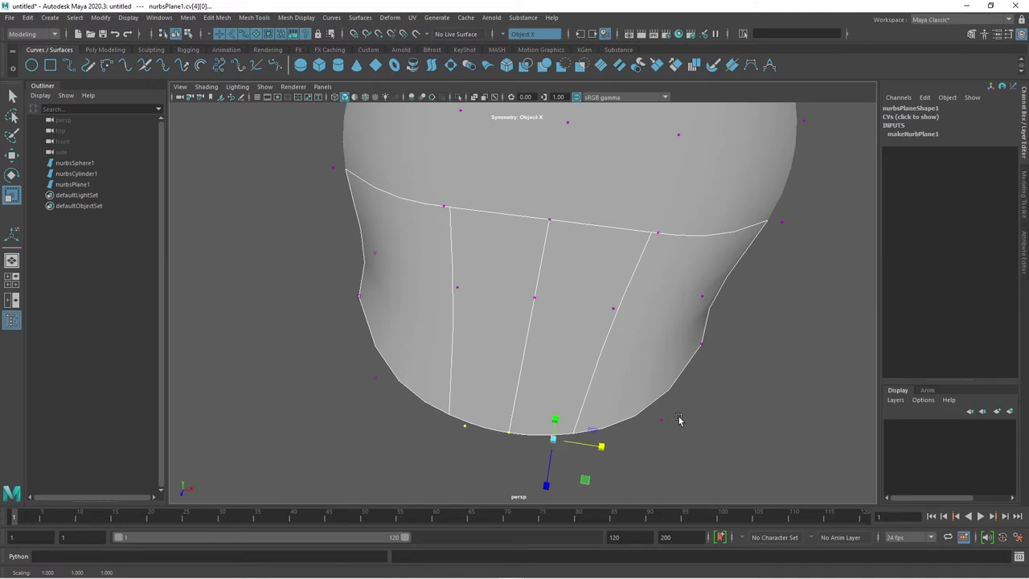
{"action": "left_click_drag", "start_coordinate": [680, 419], "coordinate": [625, 438]}
{"action": "left_click", "coordinate": [710, 428]}
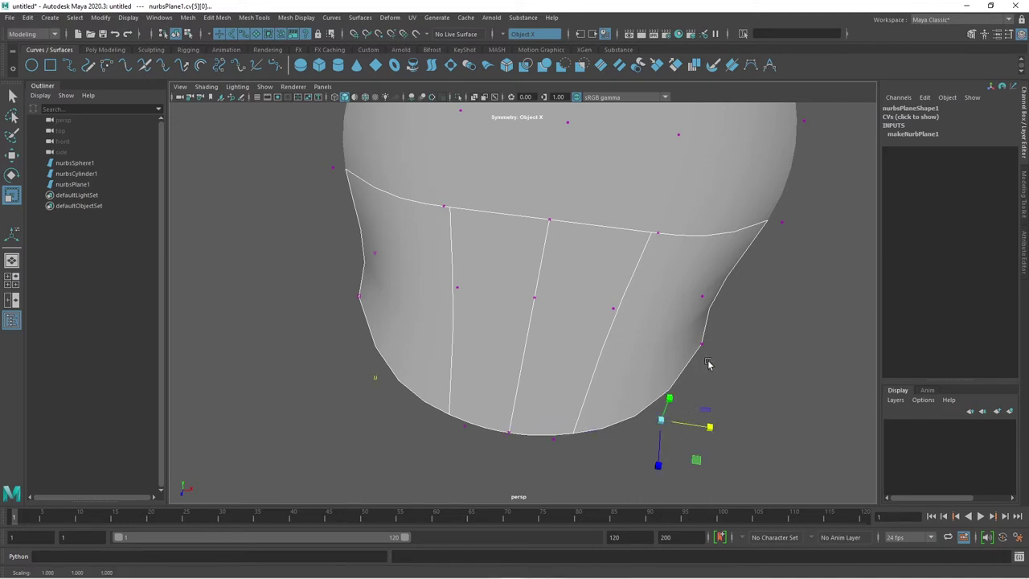
{"action": "left_click_drag", "start_coordinate": [710, 429], "coordinate": [700, 429]}
{"action": "key", "text": "w"}
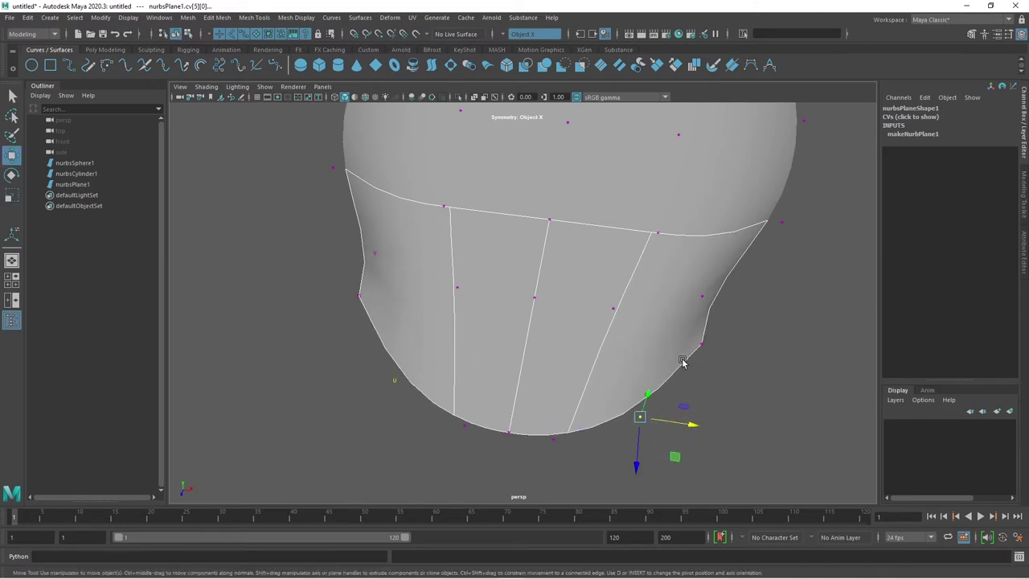
{"action": "left_click", "coordinate": [701, 344]}
{"action": "left_click_drag", "start_coordinate": [734, 356], "coordinate": [685, 340]}
Push a side CV outward and lower a front CV, undoing the last two changes.
{"action": "mouse_move", "coordinate": [723, 266]}
{"action": "left_mouse_down"}
{"action": "mouse_move", "coordinate": [781, 317]}
{"action": "mouse_move", "coordinate": [619, 361]}
{"action": "left_mouse_up"}
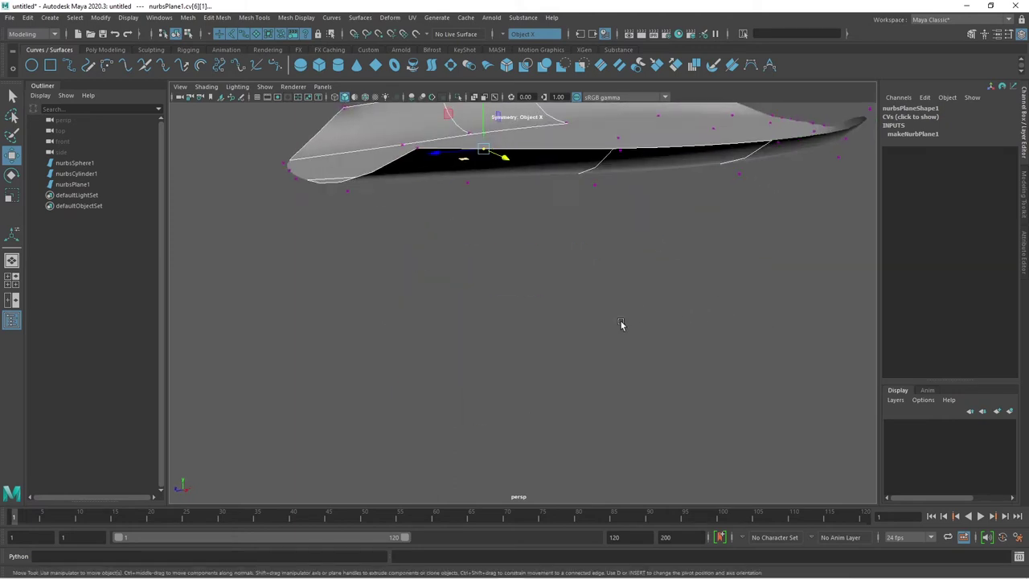
{"action": "left_click", "coordinate": [510, 259]}
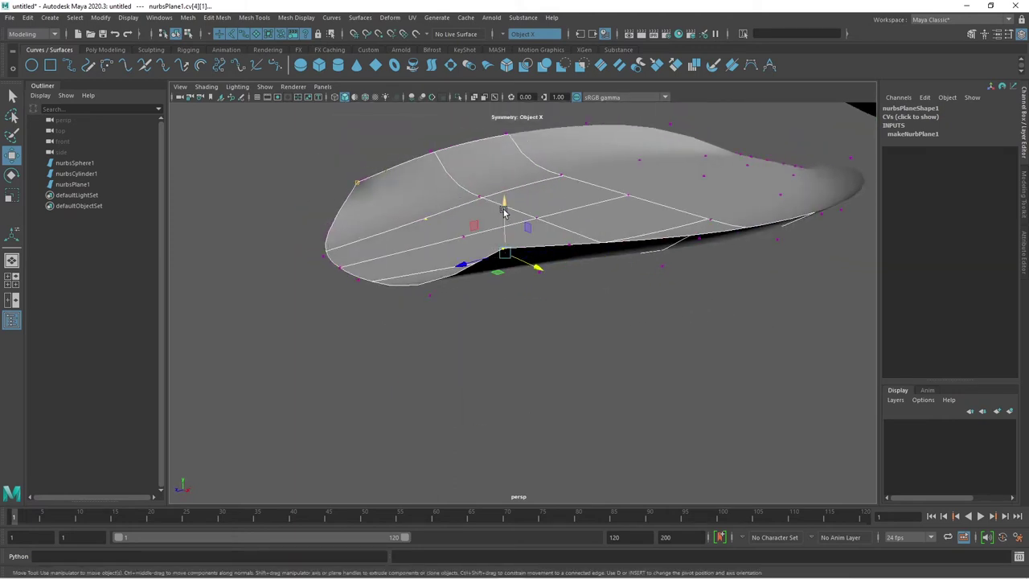
{"action": "mouse_move", "coordinate": [502, 206]}
{"action": "left_mouse_down"}
{"action": "mouse_move", "coordinate": [504, 241]}
{"action": "mouse_move", "coordinate": [648, 380]}
{"action": "left_mouse_up"}
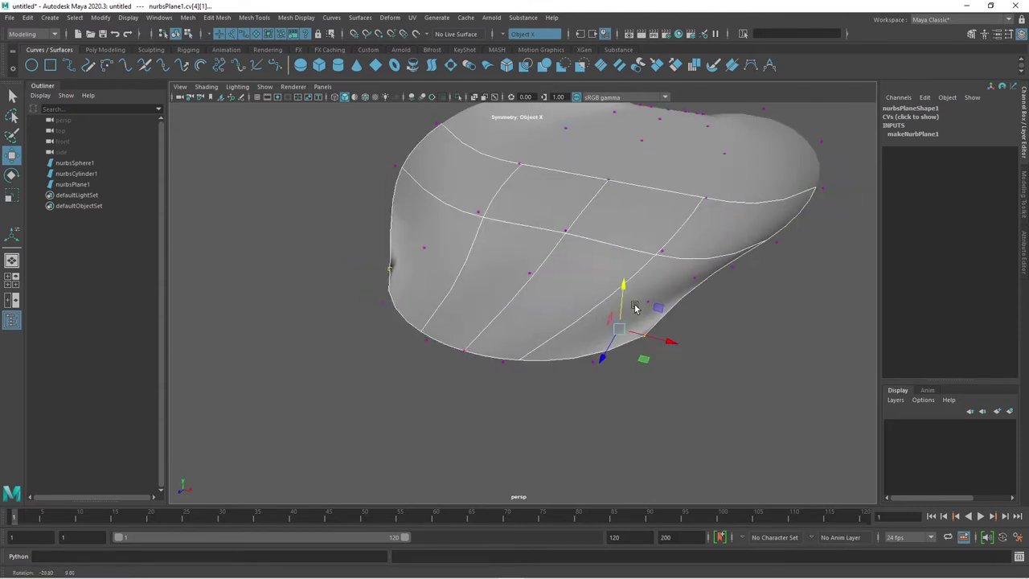
{"action": "left_click", "coordinate": [674, 322]}
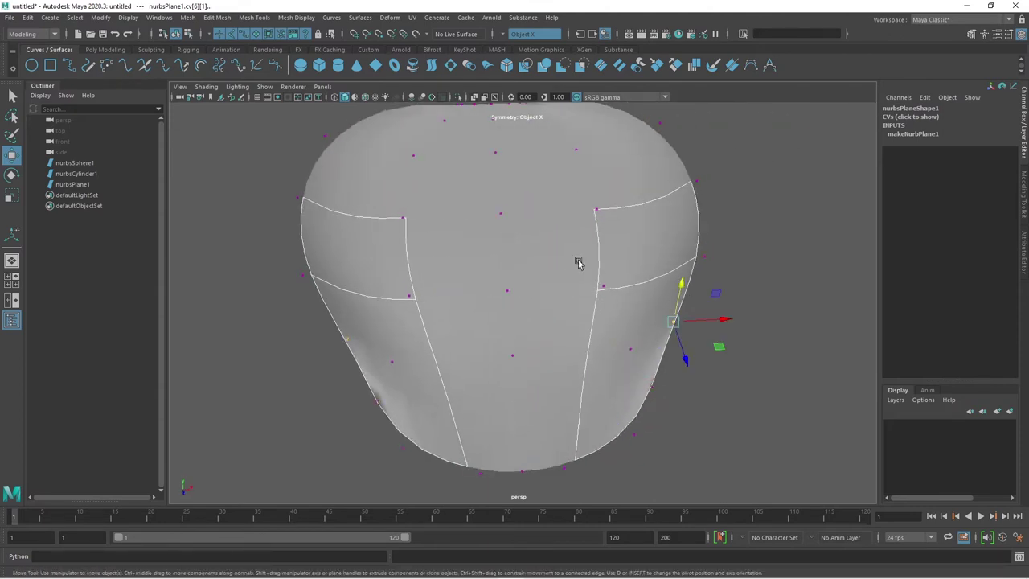
{"action": "left_click_drag", "start_coordinate": [580, 261], "coordinate": [643, 361]}
{"action": "left_click", "coordinate": [640, 348]}
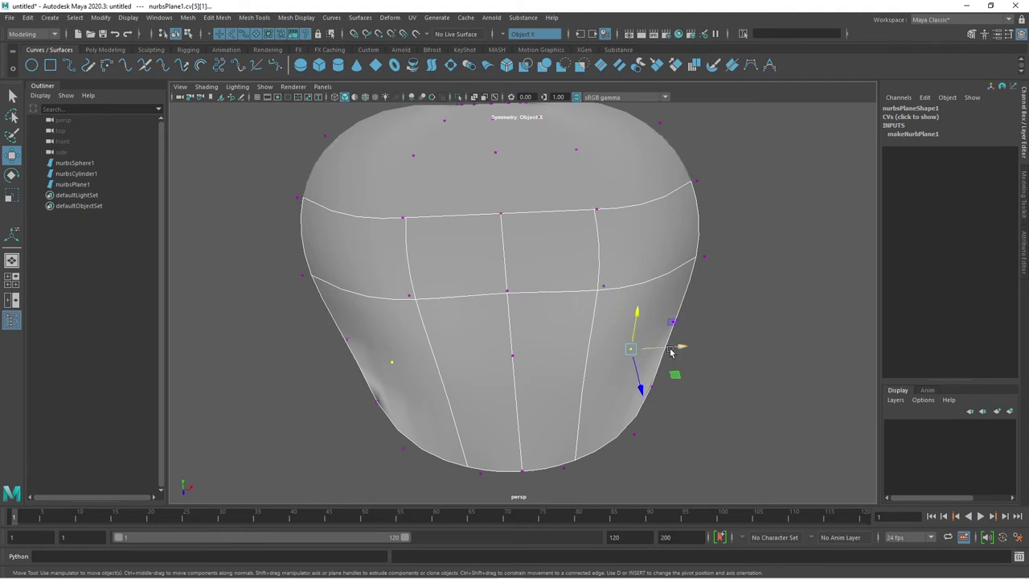
{"action": "mouse_move", "coordinate": [659, 349]}
{"action": "left_mouse_down", "text": "alt"}
{"action": "mouse_move", "coordinate": [688, 396]}
{"action": "mouse_move", "coordinate": [611, 260]}
{"action": "left_mouse_up", "text": "alt"}
{"action": "key", "text": "ctrl+z"}
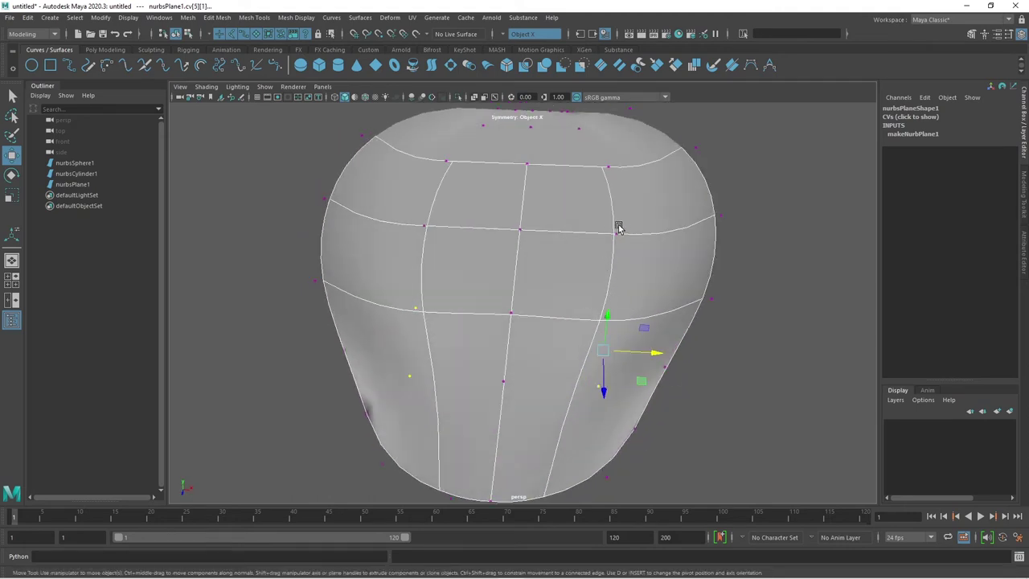
{"action": "key", "text": "ctrl+z"}
Move the upper and right-side CVs along Y to round and smooth the right flank.
{"action": "mouse_move", "coordinate": [587, 181]}
{"action": "left_mouse_down"}
{"action": "mouse_move", "coordinate": [607, 166]}
{"action": "mouse_move", "coordinate": [664, 198]}
{"action": "left_mouse_up"}
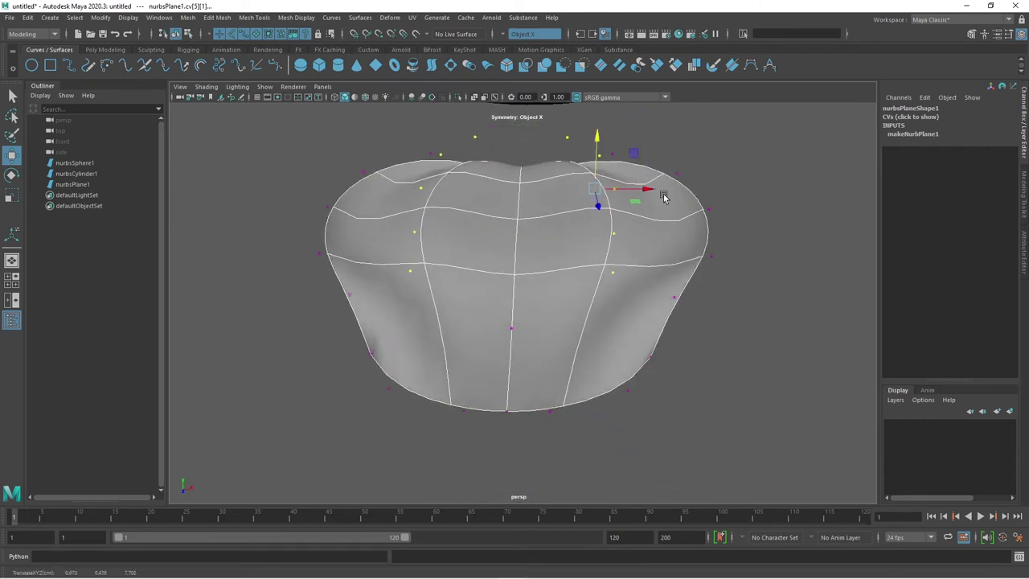
{"action": "left_click_drag", "start_coordinate": [701, 279], "coordinate": [664, 308]}
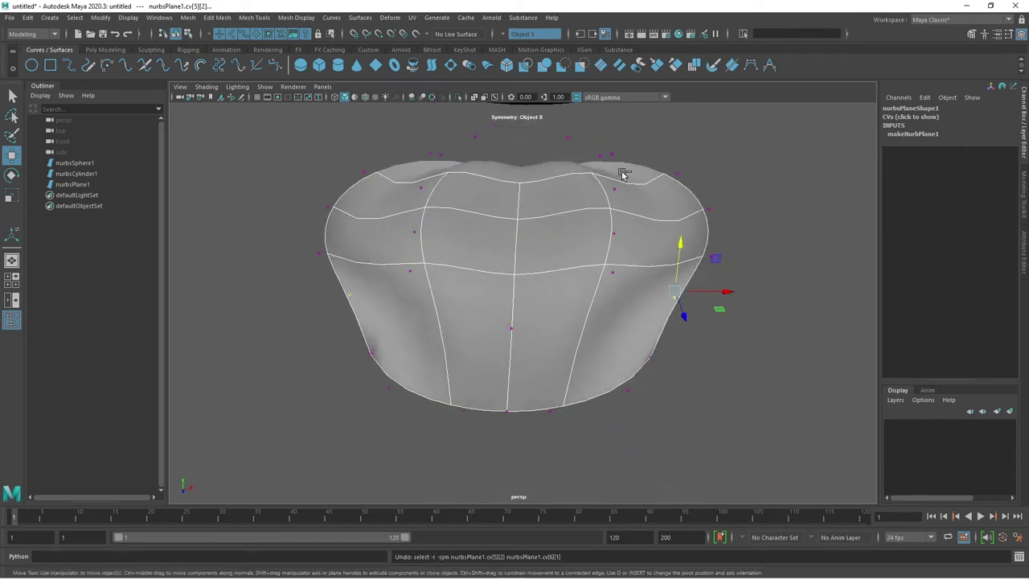
{"action": "left_click_drag", "start_coordinate": [624, 176], "coordinate": [740, 232]}
{"action": "left_click_drag", "start_coordinate": [715, 143], "coordinate": [662, 310]}
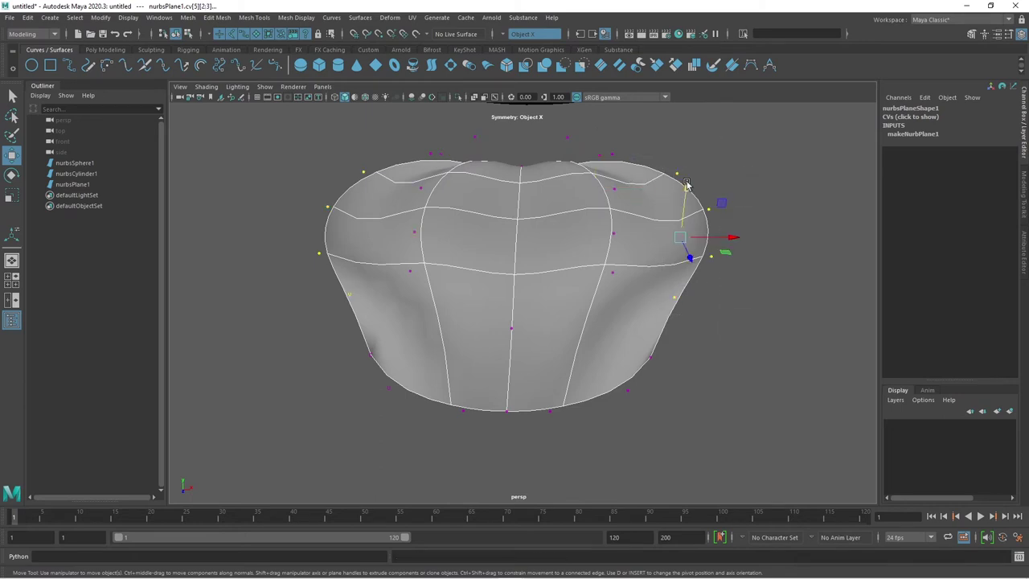
{"action": "mouse_move", "coordinate": [685, 194]}
{"action": "left_mouse_down"}
{"action": "mouse_move", "coordinate": [699, 304]}
{"action": "mouse_move", "coordinate": [643, 378]}
{"action": "left_mouse_up"}
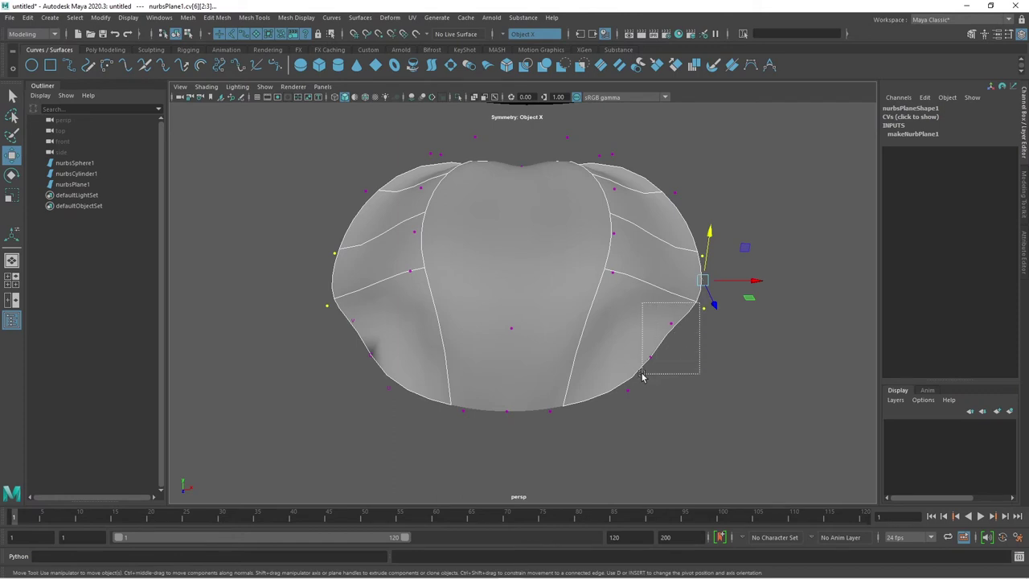
{"action": "left_click_drag", "start_coordinate": [665, 288], "coordinate": [666, 320]}
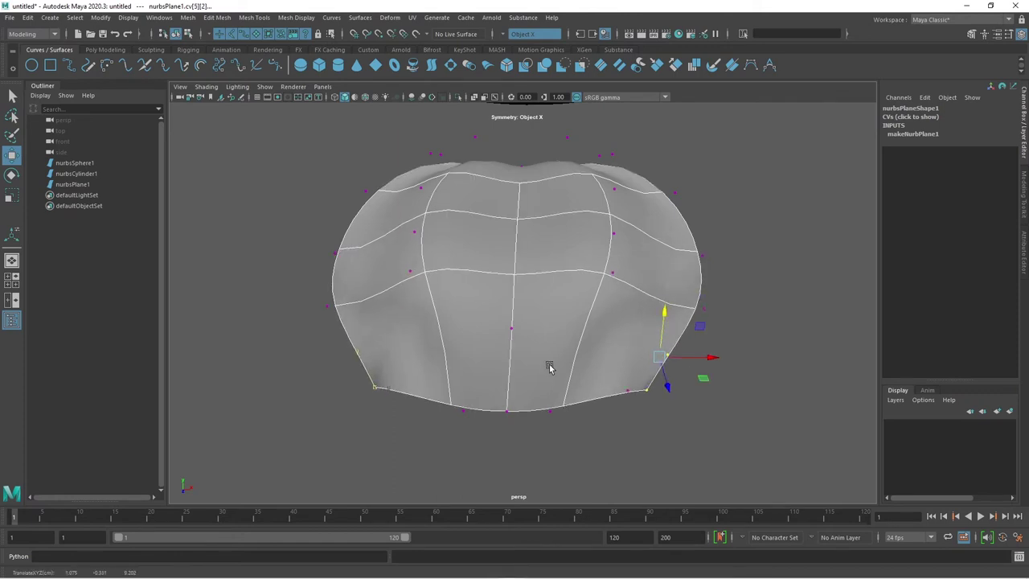
Lower a right-side CV and its mirrored twin to angle the flanks toward a flatter bottom.
{"action": "left_click_drag", "start_coordinate": [568, 388], "coordinate": [535, 447]}
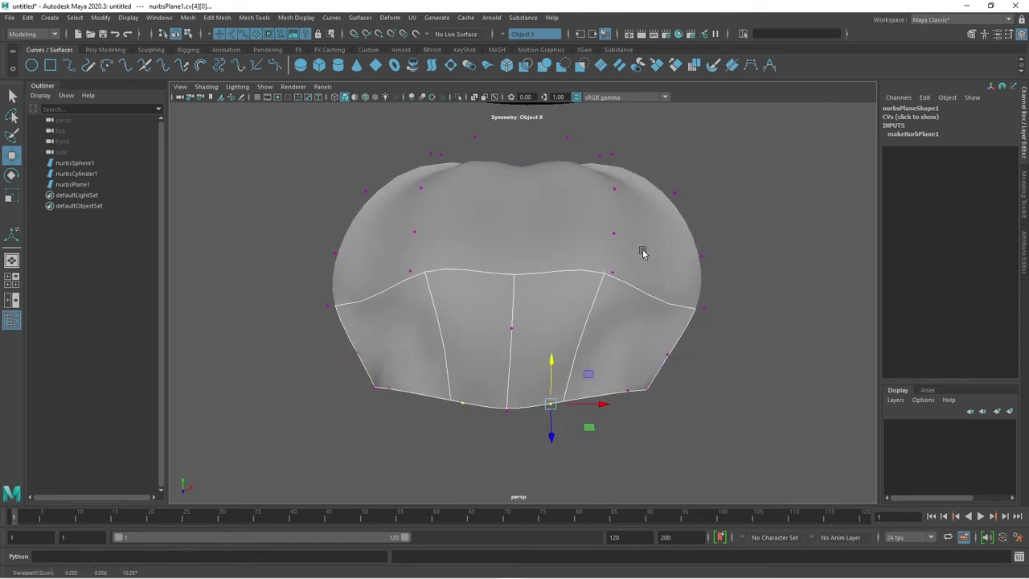
{"action": "left_click_drag", "start_coordinate": [643, 253], "coordinate": [595, 306]}
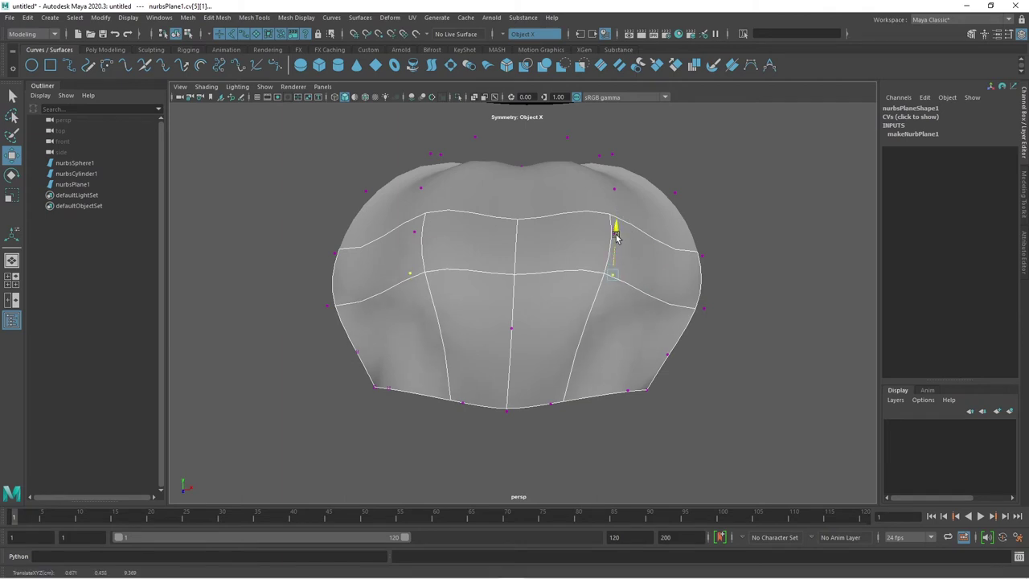
{"action": "left_click_drag", "start_coordinate": [616, 235], "coordinate": [616, 285]}
{"action": "left_click", "coordinate": [511, 328]}
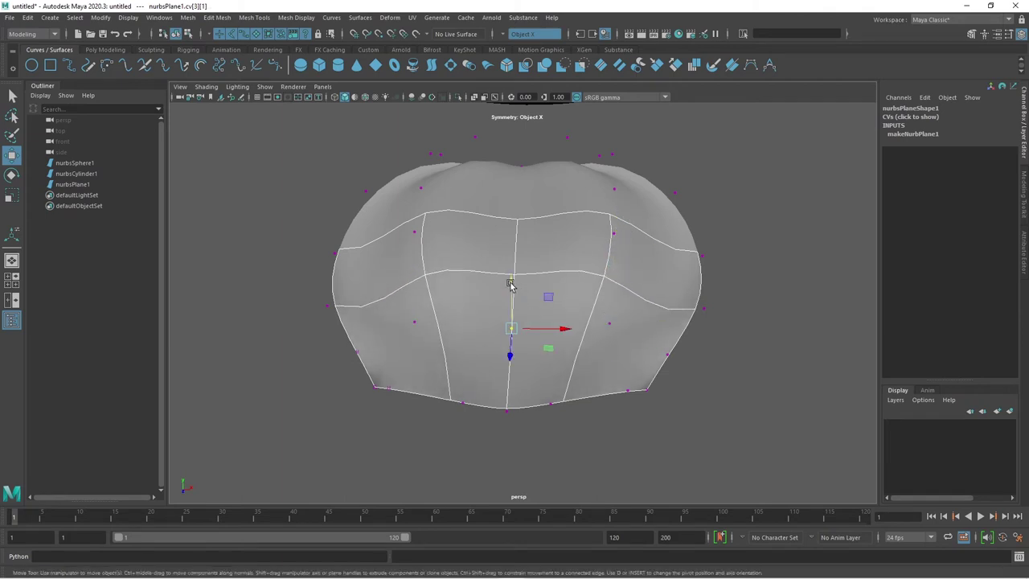
Raise the middle CV slightly and orbit to frame the surface's curved edge.
{"action": "left_click_drag", "start_coordinate": [511, 286], "coordinate": [511, 259]}
{"action": "scroll", "coordinate": [689, 301], "scroll_direction": "down", "scroll_amount": 3}
{"action": "left_click_drag", "start_coordinate": [689, 301], "coordinate": [682, 376], "text": "alt"}
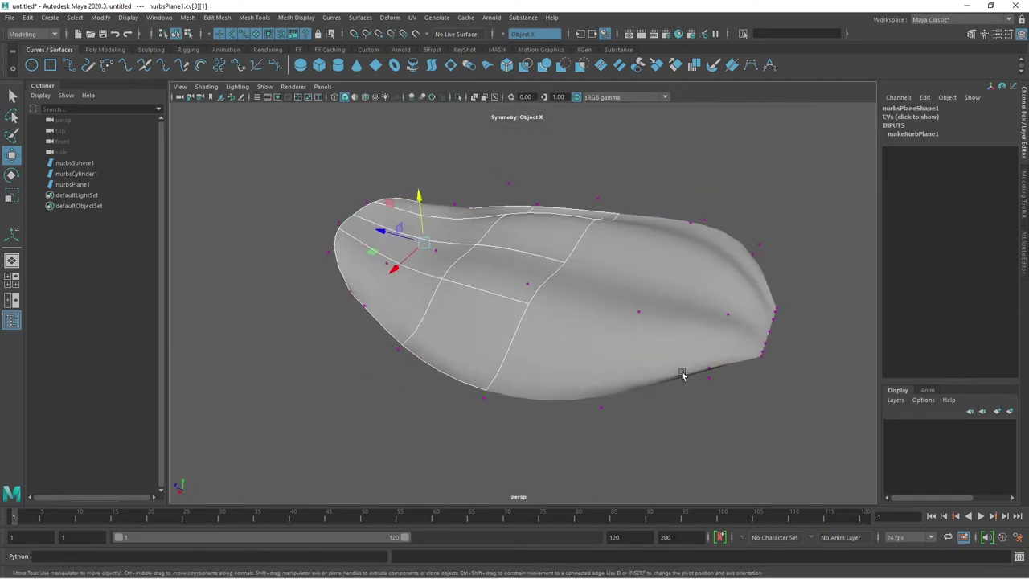
{"action": "scroll", "coordinate": [681, 376], "scroll_direction": "up", "scroll_amount": 3}
{"action": "mouse_move", "coordinate": [602, 375]}
{"action": "left_mouse_down", "text": "alt"}
{"action": "mouse_move", "coordinate": [618, 363]}
{"action": "mouse_move", "coordinate": [616, 287]}
{"action": "left_mouse_up", "text": "alt"}
{"action": "scroll", "coordinate": [659, 325], "scroll_direction": "up", "scroll_amount": 3}
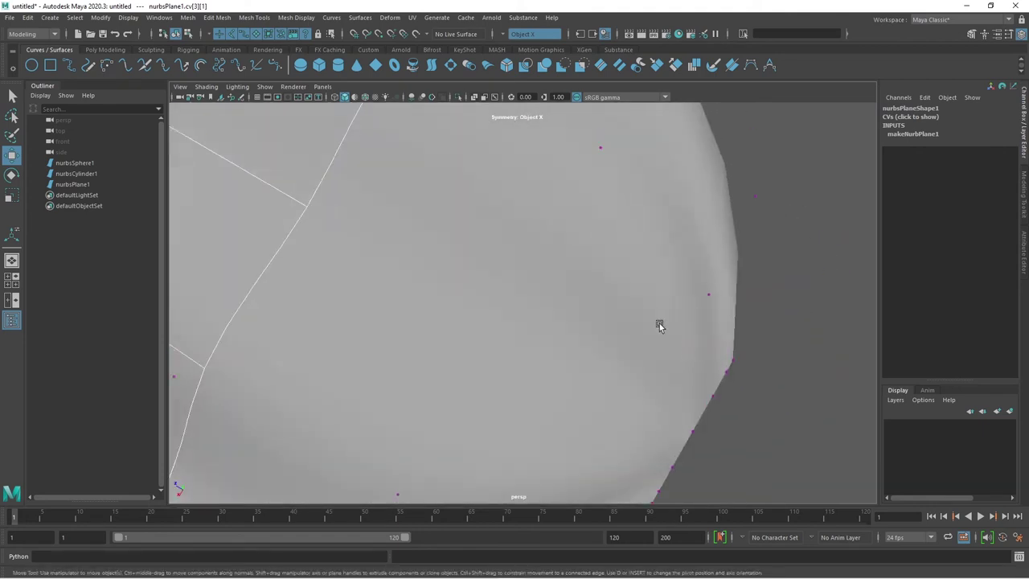
{"action": "mouse_move", "coordinate": [660, 325]}
{"action": "left_mouse_down", "text": "alt"}
{"action": "mouse_move", "coordinate": [636, 341]}
{"action": "mouse_move", "coordinate": [562, 452]}
{"action": "left_mouse_up", "text": "alt"}
Pull and push successive edge CVs to round the leaf's outline.
{"action": "left_click", "coordinate": [610, 364]}
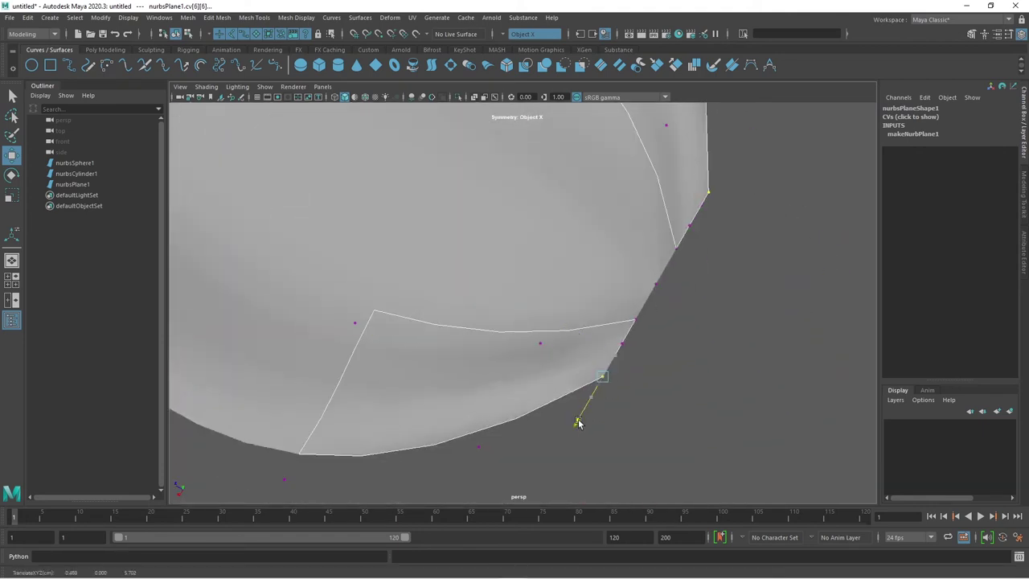
{"action": "left_click", "coordinate": [626, 336]}
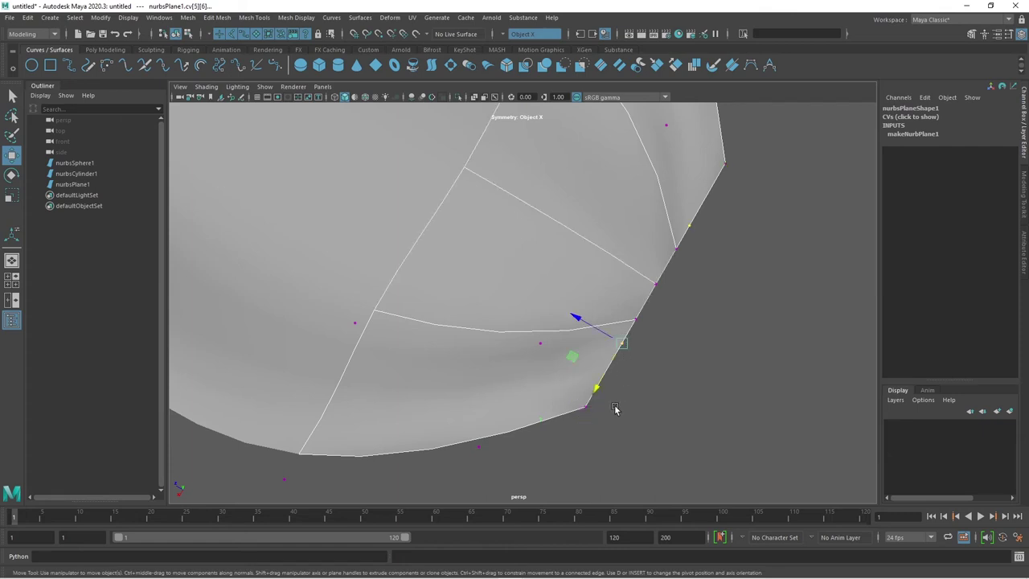
{"action": "middle_click_drag", "start_coordinate": [597, 392], "coordinate": [588, 421]}
{"action": "left_click_drag", "start_coordinate": [714, 231], "coordinate": [609, 372]}
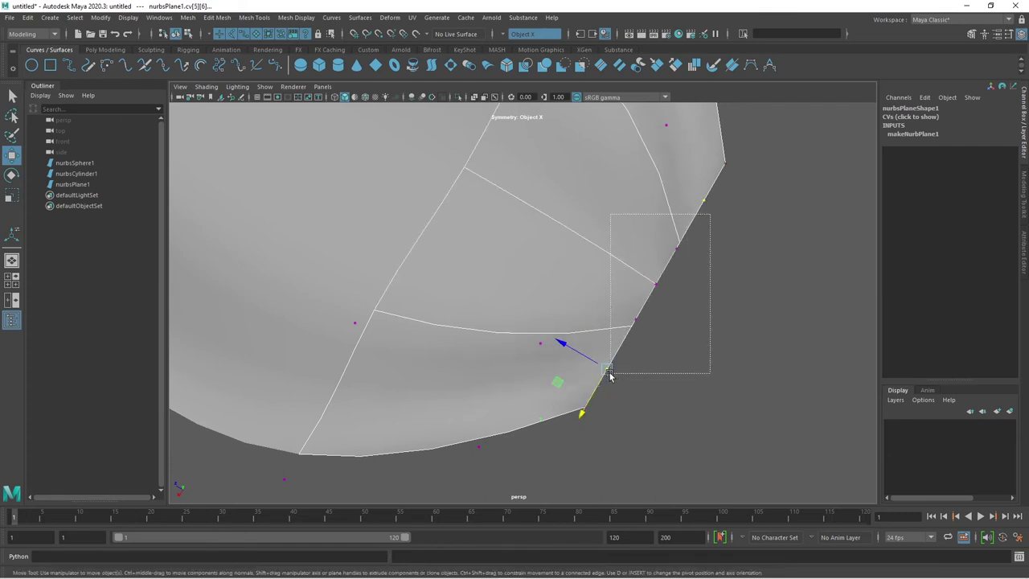
{"action": "left_click_drag", "start_coordinate": [593, 301], "coordinate": [609, 398]}
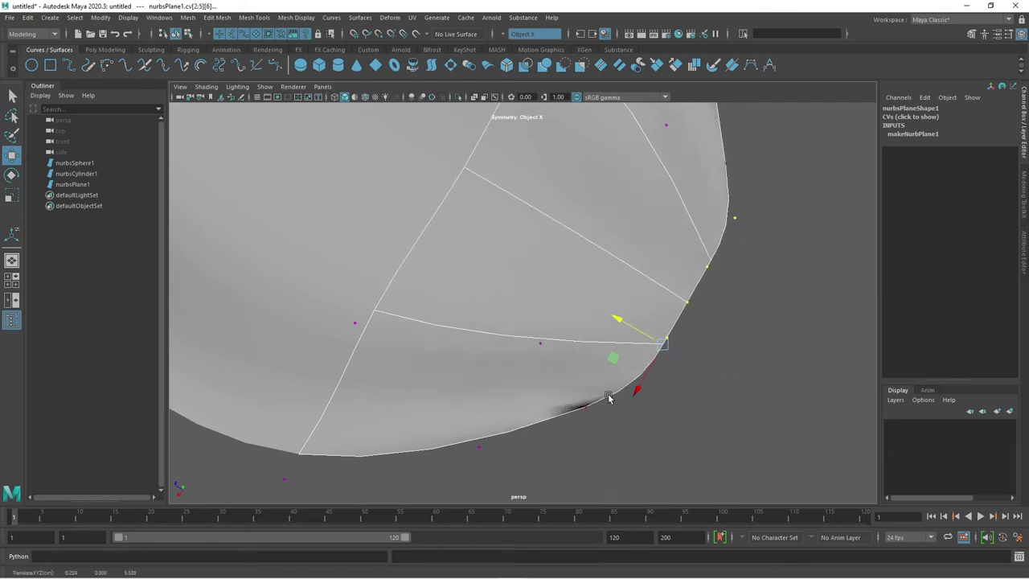
{"action": "left_click_drag", "start_coordinate": [615, 319], "coordinate": [644, 340]}
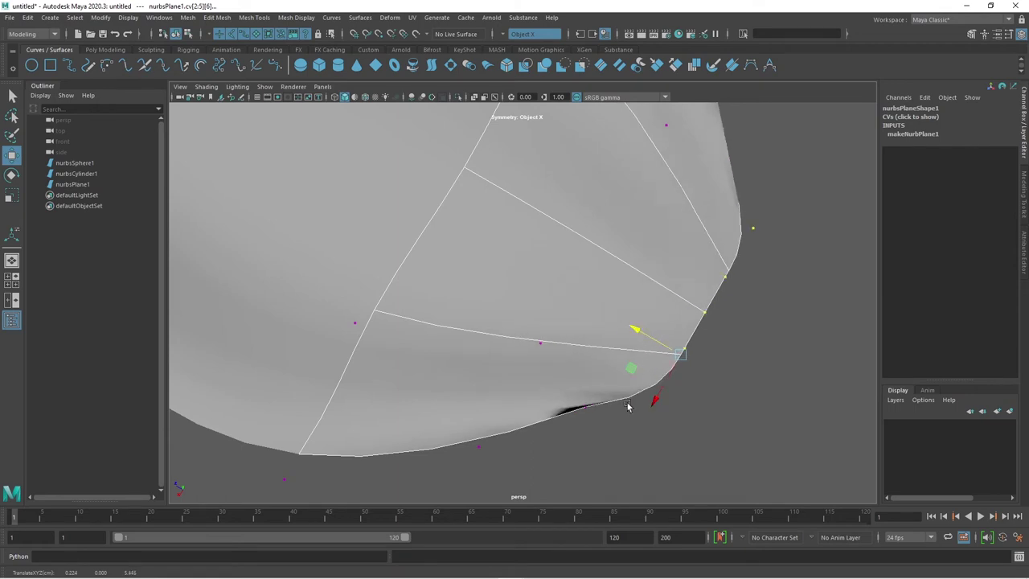
{"action": "left_click_drag", "start_coordinate": [599, 395], "coordinate": [538, 490]}
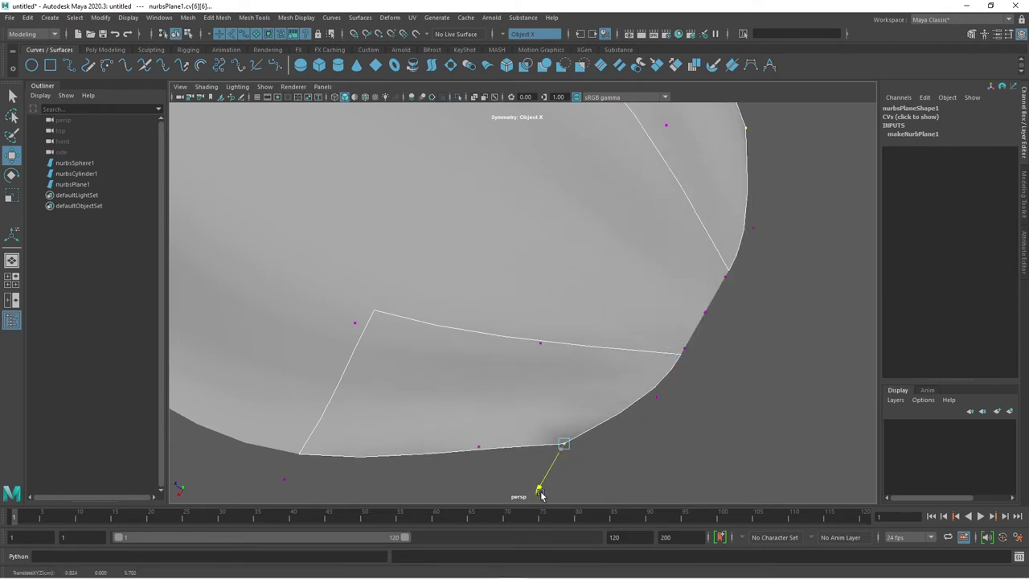
{"action": "left_click", "coordinate": [563, 322]}
{"action": "mouse_move", "coordinate": [563, 322]}
{"action": "left_mouse_down", "text": "alt"}
{"action": "mouse_move", "coordinate": [611, 344]}
{"action": "mouse_move", "coordinate": [634, 177]}
{"action": "mouse_move", "coordinate": [662, 230]}
{"action": "mouse_move", "coordinate": [590, 206]}
{"action": "mouse_move", "coordinate": [593, 280]}
{"action": "mouse_move", "coordinate": [603, 285]}
{"action": "left_mouse_up", "text": "alt"}
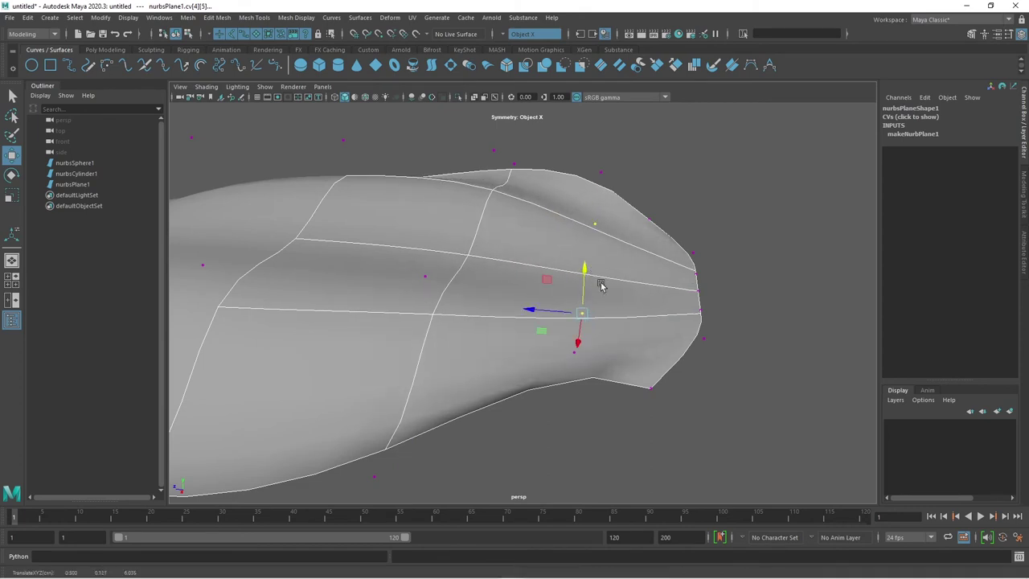
Raise the lower-right CV and pull the underside CVs down to bend the surface.
{"action": "left_click", "coordinate": [651, 389]}
{"action": "left_click_drag", "start_coordinate": [654, 344], "coordinate": [661, 310]}
{"action": "left_click", "coordinate": [602, 367]}
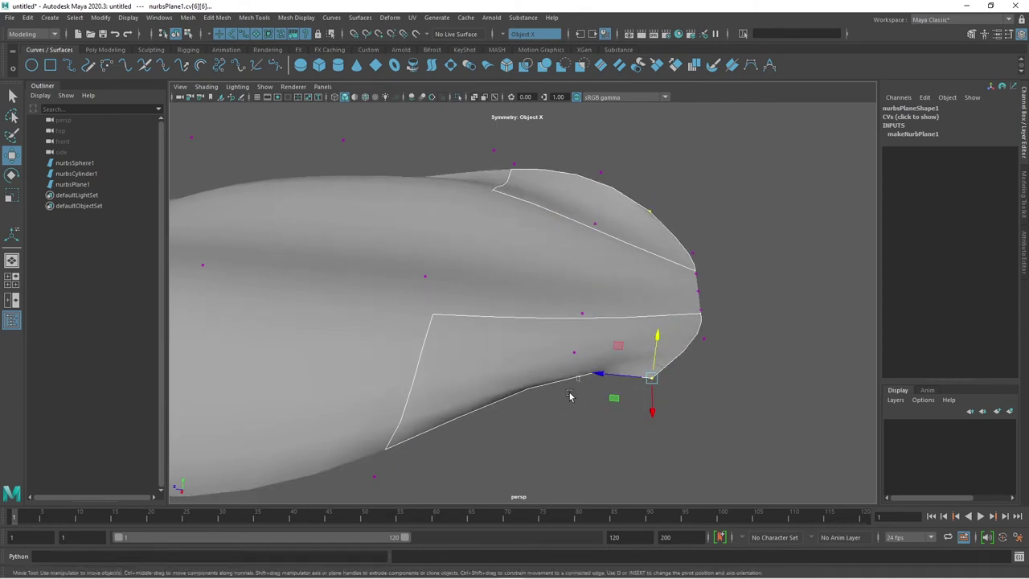
{"action": "mouse_move", "coordinate": [574, 334]}
{"action": "left_mouse_down"}
{"action": "mouse_move", "coordinate": [587, 398]}
{"action": "mouse_move", "coordinate": [579, 285]}
{"action": "left_mouse_up"}
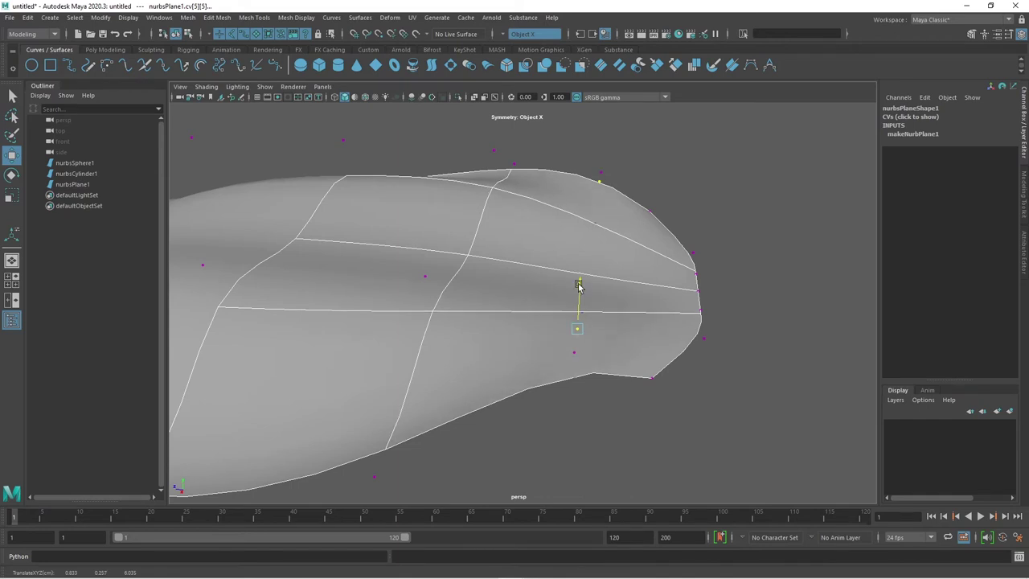
{"action": "middle_click_drag", "start_coordinate": [597, 351], "coordinate": [583, 356]}
{"action": "left_click_drag", "start_coordinate": [573, 304], "coordinate": [577, 348]}
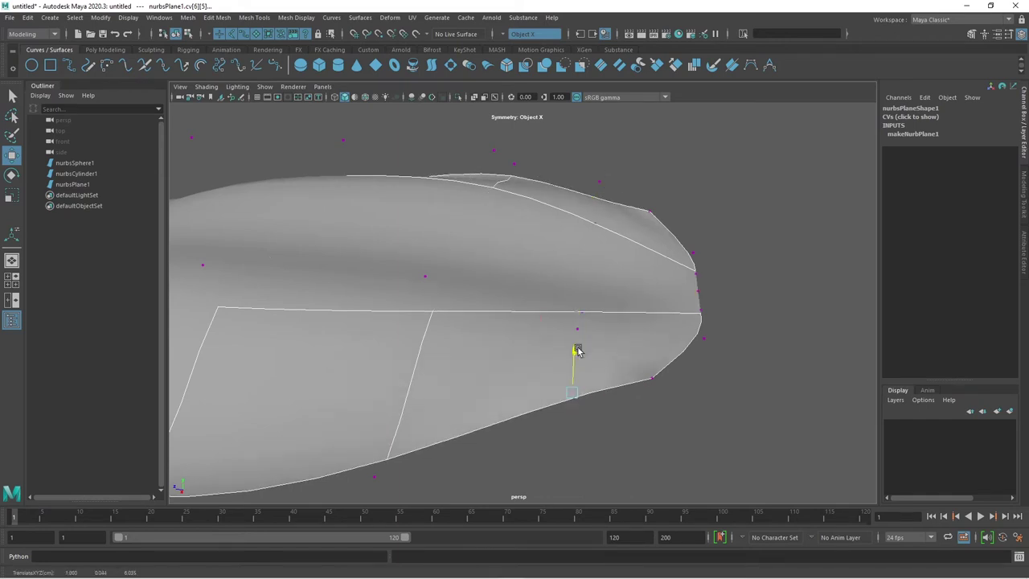
{"action": "left_click", "coordinate": [651, 374]}
{"action": "mouse_move", "coordinate": [654, 328]}
{"action": "left_mouse_down"}
{"action": "mouse_move", "coordinate": [659, 350]}
{"action": "mouse_move", "coordinate": [763, 352]}
{"action": "left_mouse_up"}
Push the edge corner and lower-edge CVs outward to bulge the outline.
{"action": "left_click_drag", "start_coordinate": [648, 383], "coordinate": [648, 381]}
{"action": "middle_click_drag", "start_coordinate": [648, 381], "coordinate": [631, 372]}
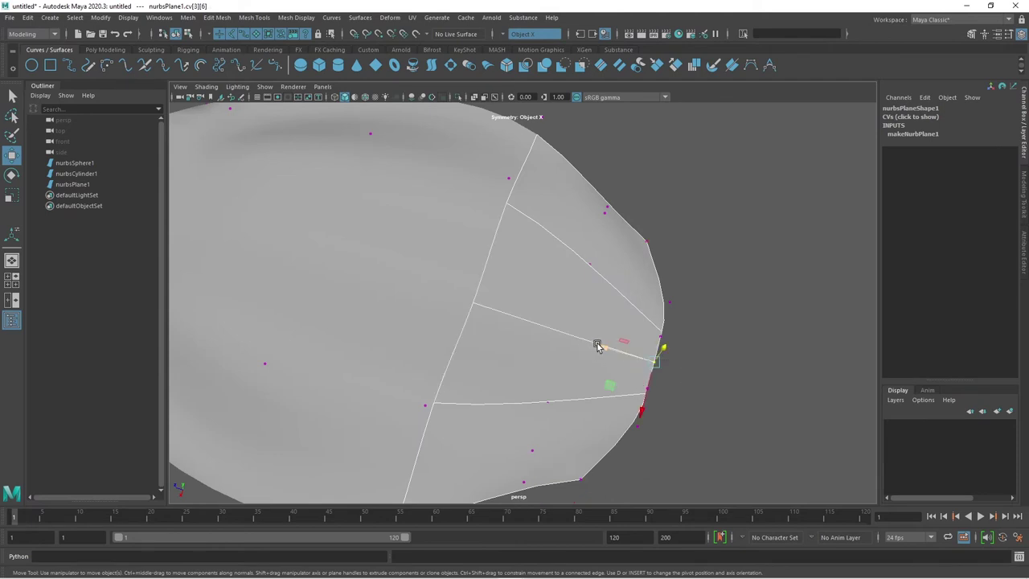
{"action": "mouse_move", "coordinate": [598, 346]}
{"action": "left_mouse_down"}
{"action": "mouse_move", "coordinate": [620, 358]}
{"action": "mouse_move", "coordinate": [650, 412]}
{"action": "left_mouse_up"}
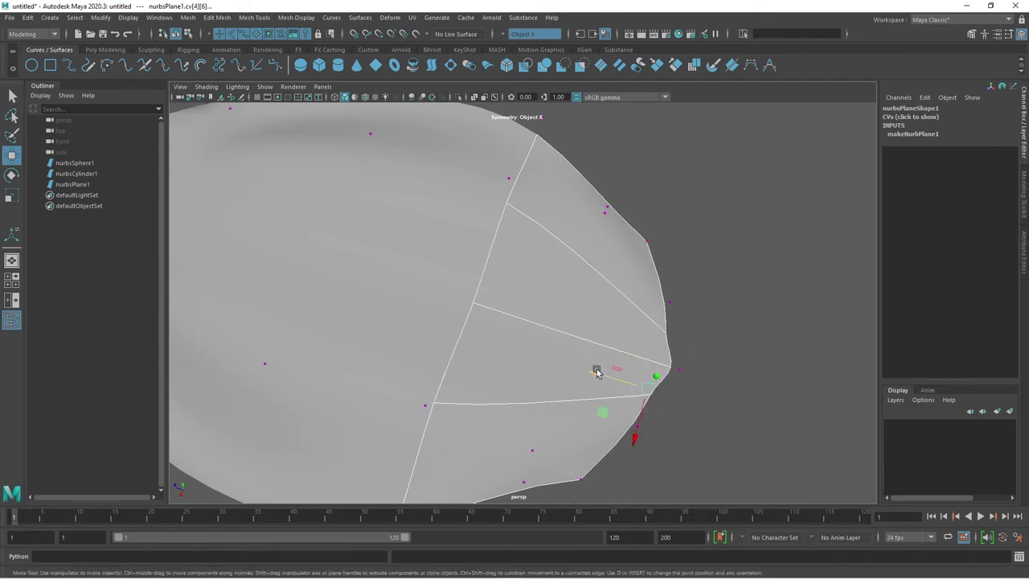
{"action": "mouse_move", "coordinate": [596, 372]}
{"action": "left_mouse_down"}
{"action": "mouse_move", "coordinate": [632, 386]}
{"action": "mouse_move", "coordinate": [650, 361]}
{"action": "left_mouse_up"}
{"action": "left_click", "coordinate": [640, 426]}
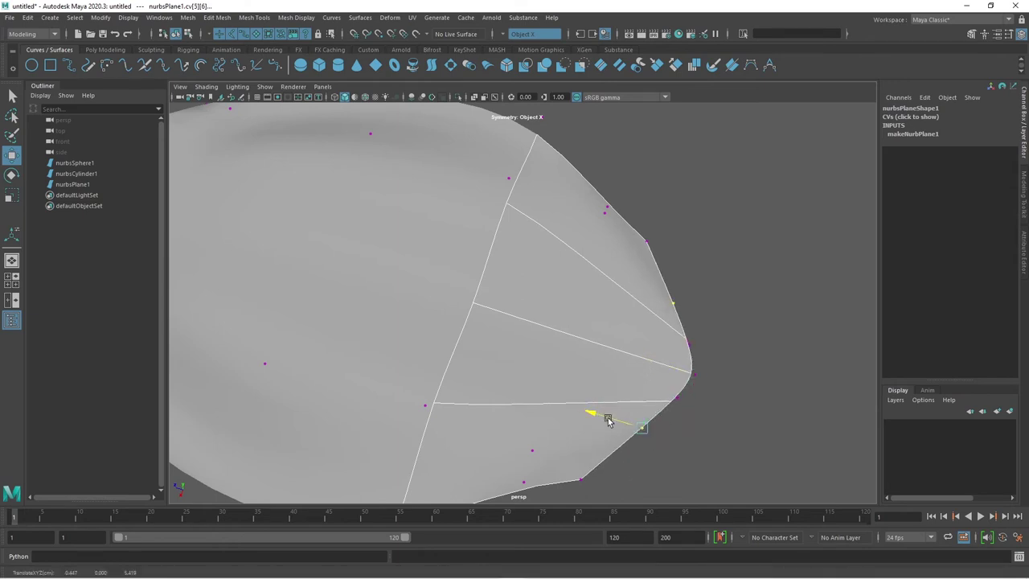
{"action": "left_click_drag", "start_coordinate": [609, 421], "coordinate": [631, 426]}
{"action": "left_click", "coordinate": [693, 385]}
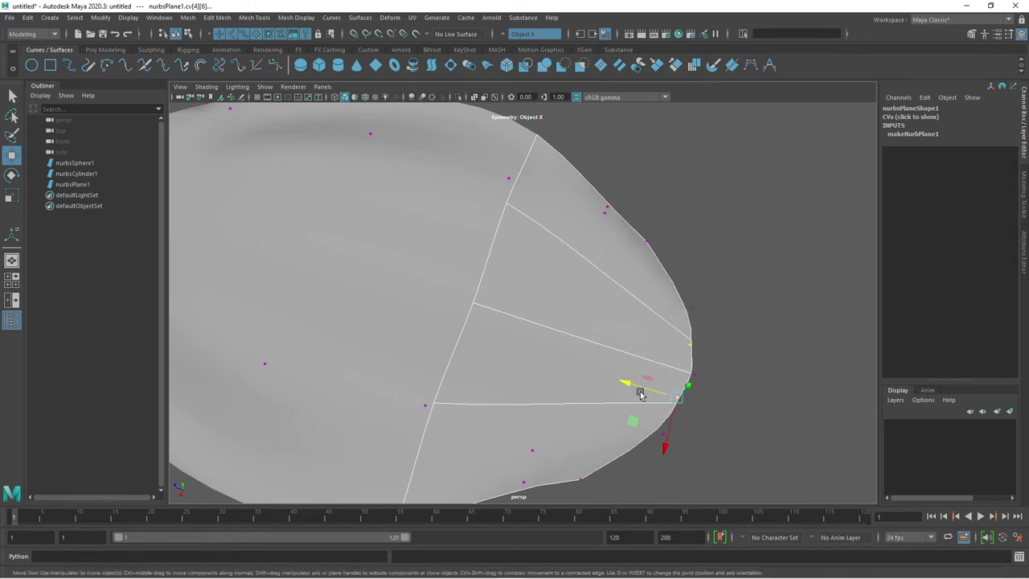
{"action": "left_click_drag", "start_coordinate": [628, 389], "coordinate": [641, 392]}
Select the lower-edge CVs and orbit around to inspect the rounded tip.
{"action": "middle_click_drag", "start_coordinate": [638, 399], "coordinate": [650, 354], "text": "alt"}
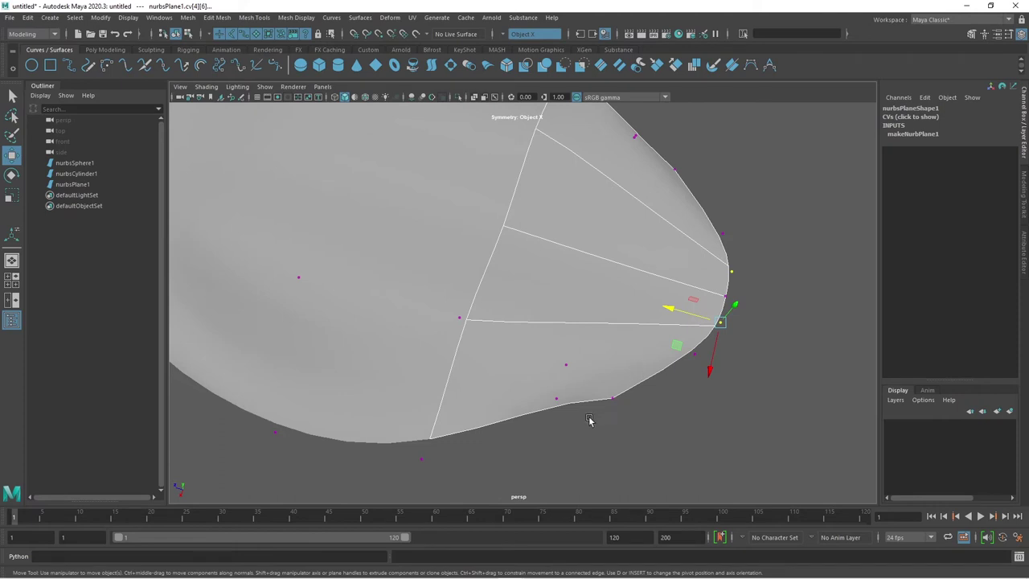
{"action": "left_click", "coordinate": [555, 398]}
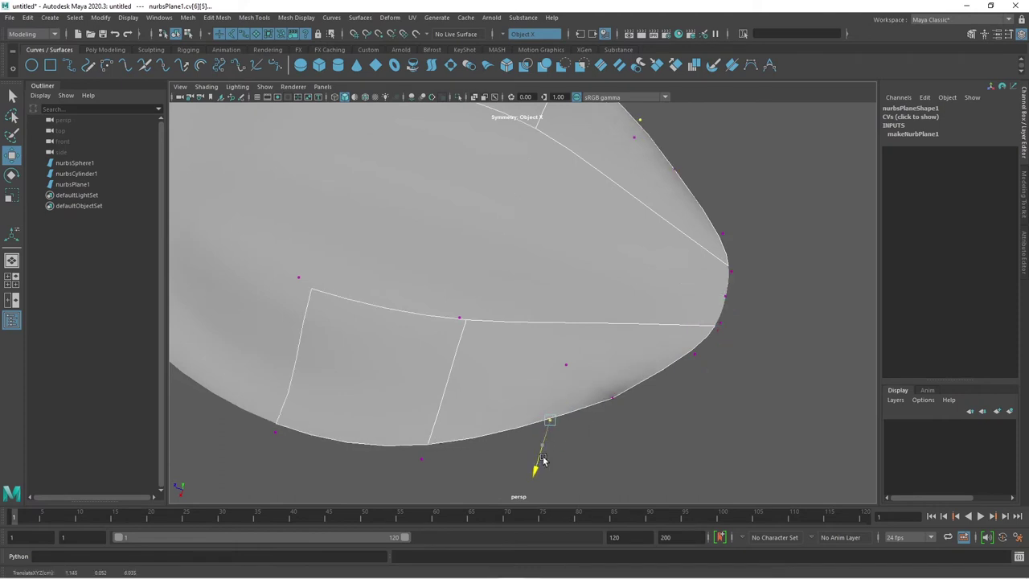
{"action": "left_click", "coordinate": [613, 396]}
{"action": "mouse_move", "coordinate": [602, 447]}
{"action": "left_mouse_down", "text": "alt"}
{"action": "mouse_move", "coordinate": [642, 404]}
{"action": "mouse_move", "coordinate": [634, 259]}
{"action": "left_mouse_up", "text": "alt"}
{"action": "mouse_move", "coordinate": [486, 345]}
{"action": "left_mouse_down", "text": "alt"}
{"action": "mouse_move", "coordinate": [673, 390]}
{"action": "mouse_move", "coordinate": [777, 315]}
{"action": "left_mouse_up", "text": "alt"}
{"action": "mouse_move", "coordinate": [741, 349]}
{"action": "left_mouse_down", "text": "alt"}
{"action": "mouse_move", "coordinate": [603, 386]}
{"action": "mouse_move", "coordinate": [506, 352]}
{"action": "mouse_move", "coordinate": [572, 377]}
{"action": "mouse_move", "coordinate": [458, 238]}
{"action": "mouse_move", "coordinate": [429, 183]}
{"action": "mouse_move", "coordinate": [434, 197]}
{"action": "left_mouse_up", "text": "alt"}
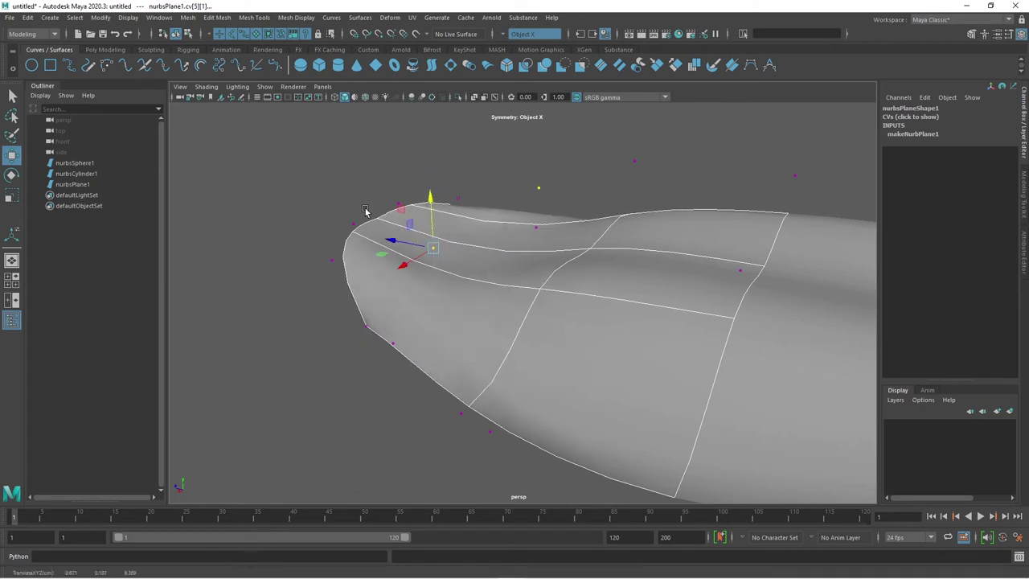
Select the front-edge CVs and drag them to draw the front end into a point.
{"action": "left_click_drag", "start_coordinate": [364, 210], "coordinate": [320, 272]}
{"action": "left_click_drag", "start_coordinate": [338, 190], "coordinate": [338, 210]}
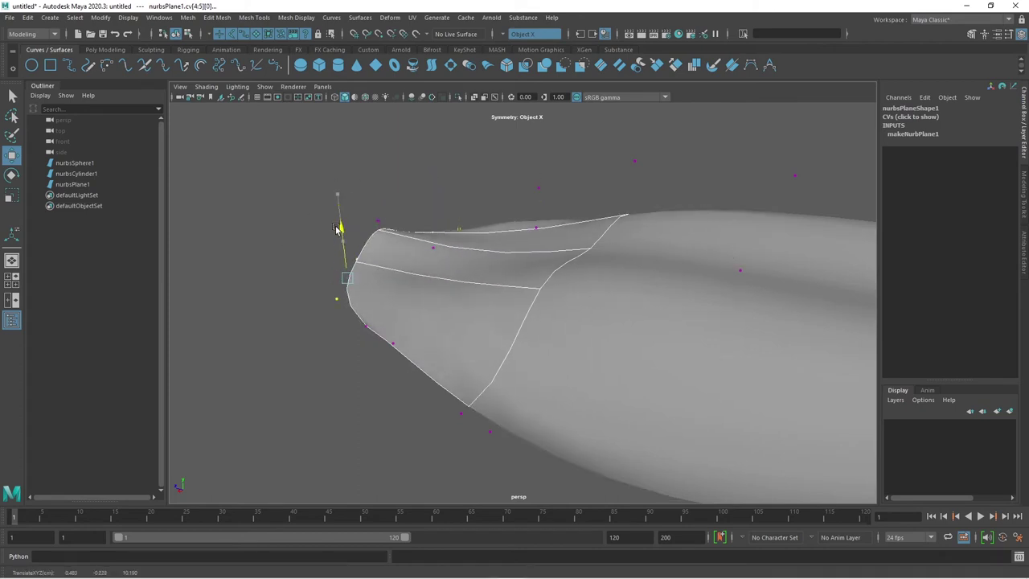
{"action": "left_click", "coordinate": [377, 220]}
{"action": "mouse_move", "coordinate": [375, 177]}
{"action": "left_mouse_down"}
{"action": "mouse_move", "coordinate": [374, 191]}
{"action": "mouse_move", "coordinate": [533, 295]}
{"action": "mouse_move", "coordinate": [656, 292]}
{"action": "mouse_move", "coordinate": [681, 268]}
{"action": "left_mouse_up"}
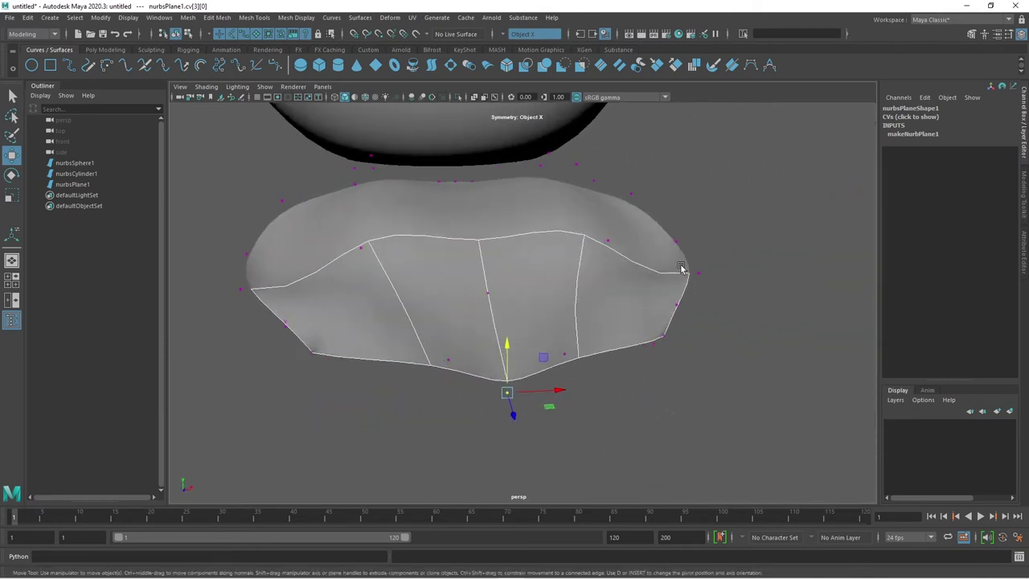
{"action": "mouse_move", "coordinate": [360, 251]}
{"action": "left_mouse_down"}
{"action": "mouse_move", "coordinate": [294, 261]}
{"action": "mouse_move", "coordinate": [278, 277]}
{"action": "mouse_move", "coordinate": [402, 329]}
{"action": "mouse_move", "coordinate": [515, 265]}
{"action": "mouse_move", "coordinate": [680, 274]}
{"action": "mouse_move", "coordinate": [563, 337]}
{"action": "mouse_move", "coordinate": [662, 386]}
{"action": "mouse_move", "coordinate": [649, 452]}
{"action": "mouse_move", "coordinate": [683, 344]}
{"action": "mouse_move", "coordinate": [651, 305]}
{"action": "mouse_move", "coordinate": [724, 314]}
{"action": "mouse_move", "coordinate": [520, 309]}
{"action": "mouse_move", "coordinate": [716, 363]}
{"action": "left_mouse_up"}
Refine the remaining tip and bottom-edge CVs to narrow the leaf's tip.
{"action": "key", "text": "r"}
{"action": "key", "text": "w"}
{"action": "mouse_move", "coordinate": [689, 270]}
{"action": "left_mouse_down"}
{"action": "mouse_move", "coordinate": [719, 271]}
{"action": "mouse_move", "coordinate": [563, 252]}
{"action": "mouse_move", "coordinate": [607, 336]}
{"action": "mouse_move", "coordinate": [503, 327]}
{"action": "mouse_move", "coordinate": [645, 202]}
{"action": "mouse_move", "coordinate": [743, 271]}
{"action": "mouse_move", "coordinate": [704, 239]}
{"action": "mouse_move", "coordinate": [685, 322]}
{"action": "mouse_move", "coordinate": [671, 263]}
{"action": "left_mouse_up"}
{"action": "left_click", "coordinate": [607, 336]}
{"action": "left_click", "coordinate": [704, 239]}
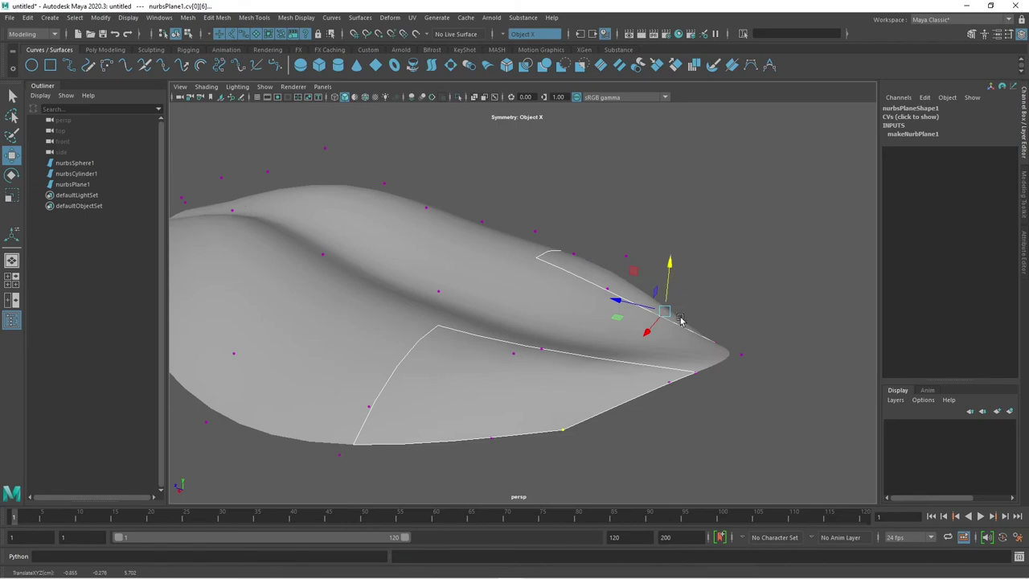
{"action": "mouse_move", "coordinate": [681, 320]}
{"action": "left_mouse_down", "text": "alt"}
{"action": "mouse_move", "coordinate": [632, 362]}
{"action": "mouse_move", "coordinate": [504, 225]}
{"action": "mouse_move", "coordinate": [439, 298]}
{"action": "mouse_move", "coordinate": [656, 394]}
{"action": "mouse_move", "coordinate": [562, 370]}
{"action": "mouse_move", "coordinate": [593, 324]}
{"action": "mouse_move", "coordinate": [494, 340]}
{"action": "mouse_move", "coordinate": [719, 383]}
{"action": "mouse_move", "coordinate": [620, 214]}
{"action": "mouse_move", "coordinate": [533, 111]}
{"action": "mouse_move", "coordinate": [767, 340]}
{"action": "left_mouse_up", "text": "alt"}
{"action": "left_click", "coordinate": [656, 394]}
Select upper-edge and right-side CVs of the leaf, then clear the selection.
{"action": "left_click", "coordinate": [611, 214]}
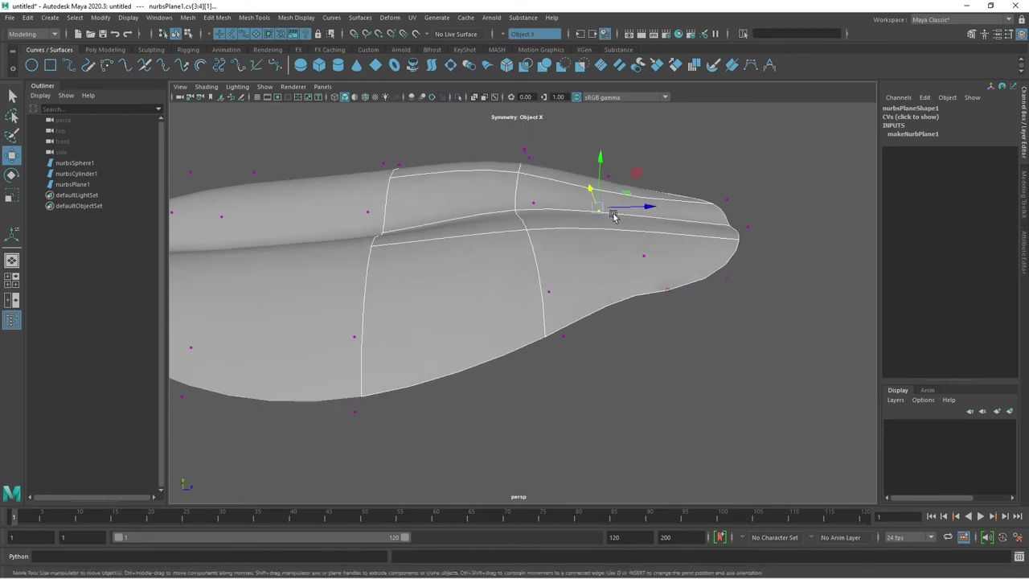
{"action": "mouse_move", "coordinate": [611, 214]}
{"action": "left_mouse_down", "text": "alt"}
{"action": "mouse_move", "coordinate": [616, 328]}
{"action": "mouse_move", "coordinate": [568, 234]}
{"action": "mouse_move", "coordinate": [615, 361]}
{"action": "mouse_move", "coordinate": [617, 245]}
{"action": "left_mouse_up", "text": "alt"}
{"action": "left_click", "coordinate": [616, 328]}
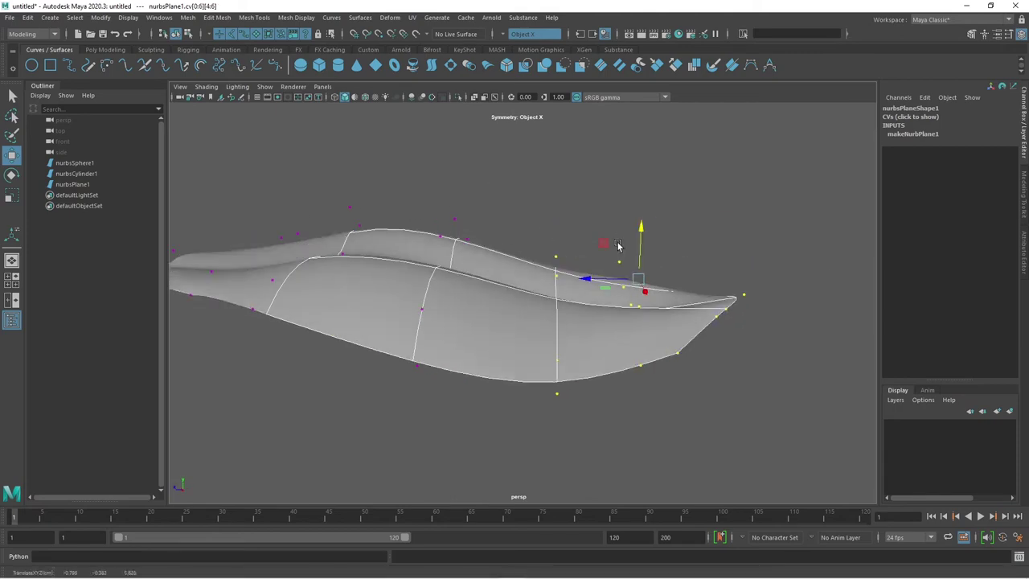
{"action": "mouse_move", "coordinate": [570, 191]}
{"action": "left_mouse_down"}
{"action": "mouse_move", "coordinate": [754, 409]}
{"action": "mouse_move", "coordinate": [636, 294]}
{"action": "mouse_move", "coordinate": [659, 337]}
{"action": "mouse_move", "coordinate": [652, 391]}
{"action": "left_mouse_up"}
{"action": "left_click", "coordinate": [662, 357]}
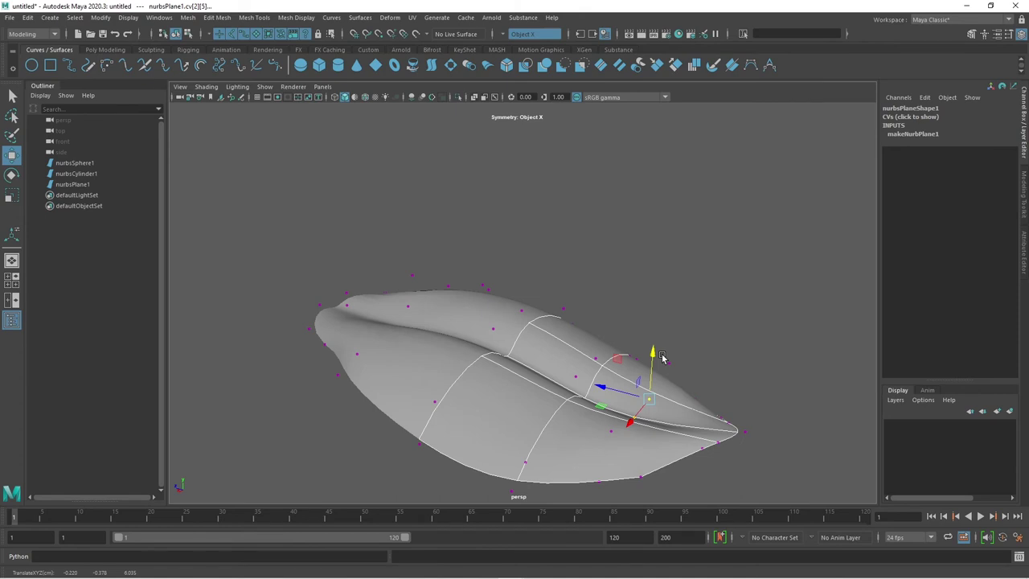
{"action": "left_click", "coordinate": [587, 346]}
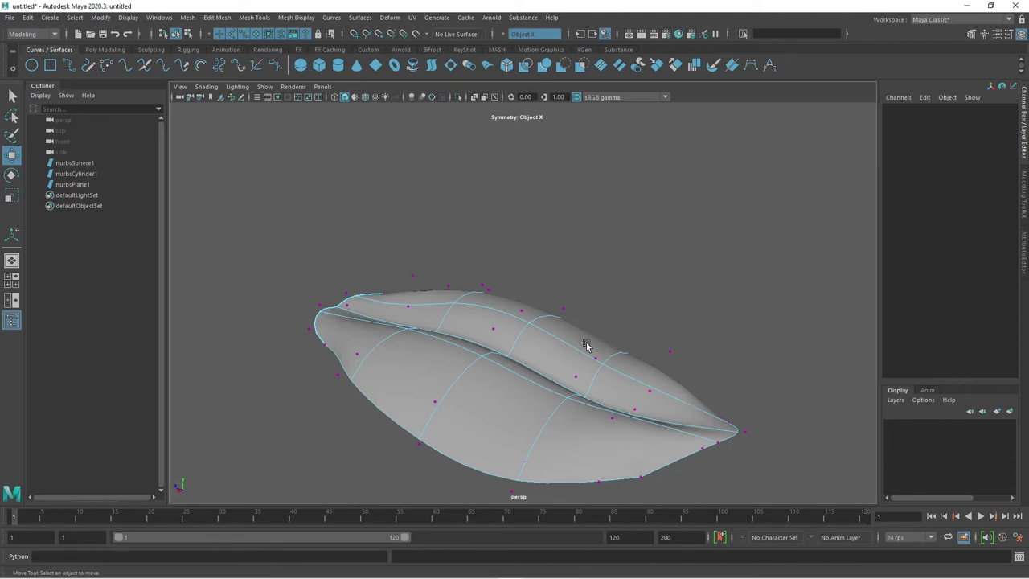
Orbit to a front view and pull a centre CV to form the central fold.
{"action": "scroll", "coordinate": [616, 340], "scroll_direction": "up", "scroll_amount": 10}
{"action": "left_click", "coordinate": [602, 307]}
{"action": "left_click_drag", "start_coordinate": [554, 305], "coordinate": [613, 338], "text": "alt"}
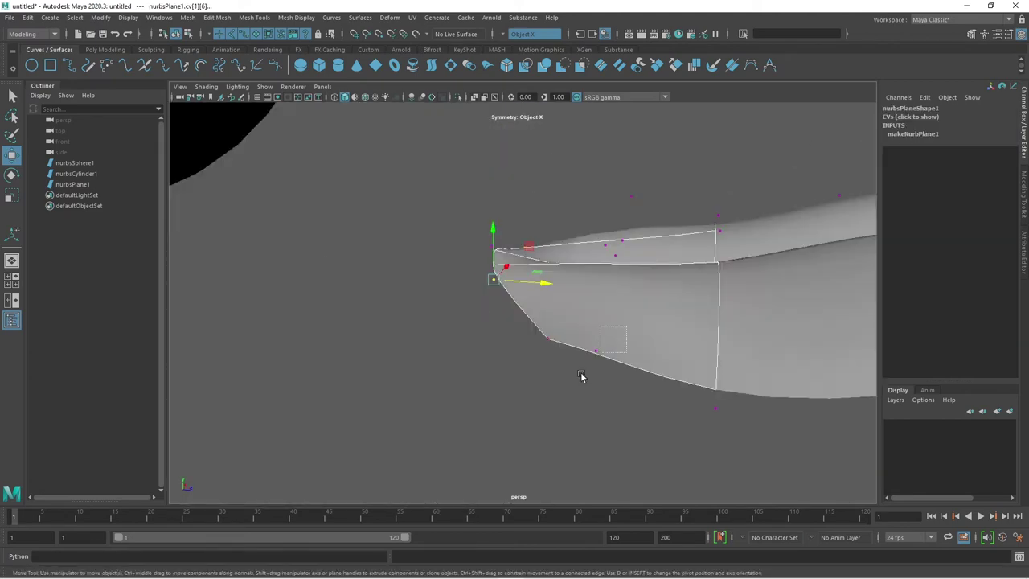
{"action": "scroll", "coordinate": [458, 302], "scroll_direction": "down", "scroll_amount": 8}
{"action": "left_click_drag", "start_coordinate": [458, 302], "coordinate": [429, 392], "text": "alt"}
{"action": "left_click_drag", "start_coordinate": [515, 406], "coordinate": [638, 298], "text": "alt"}
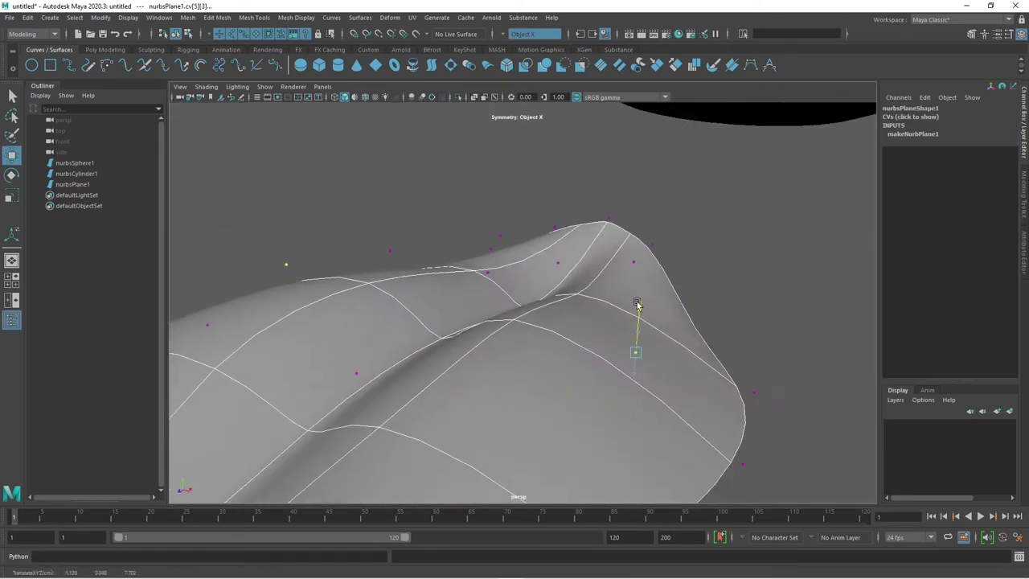
{"action": "scroll", "coordinate": [598, 426], "scroll_direction": "down", "scroll_amount": 4}
{"action": "mouse_move", "coordinate": [597, 426]}
{"action": "left_mouse_down", "text": "alt"}
{"action": "mouse_move", "coordinate": [574, 420]}
{"action": "mouse_move", "coordinate": [578, 335]}
{"action": "mouse_move", "coordinate": [627, 274]}
{"action": "left_mouse_up", "text": "alt"}
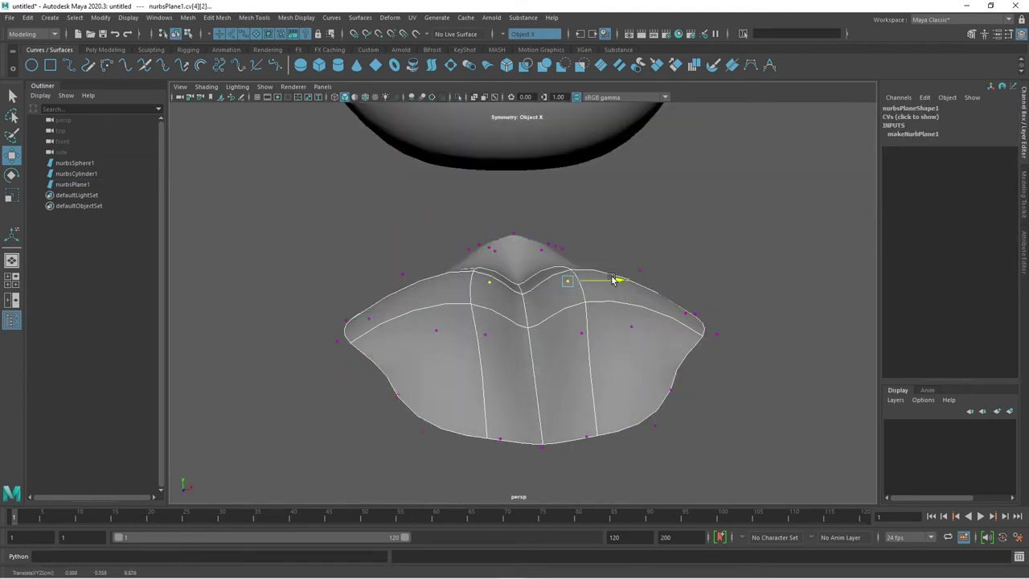
Select a row of CVs across the surface and a single point, then clear the selection.
{"action": "scroll", "coordinate": [432, 394], "scroll_direction": "up", "scroll_amount": 5}
{"action": "mouse_move", "coordinate": [431, 394]}
{"action": "left_mouse_down", "text": "alt"}
{"action": "mouse_move", "coordinate": [601, 357]}
{"action": "mouse_move", "coordinate": [474, 257]}
{"action": "mouse_move", "coordinate": [515, 338]}
{"action": "mouse_move", "coordinate": [530, 241]}
{"action": "mouse_move", "coordinate": [689, 415]}
{"action": "mouse_move", "coordinate": [593, 378]}
{"action": "mouse_move", "coordinate": [539, 398]}
{"action": "mouse_move", "coordinate": [625, 402]}
{"action": "mouse_move", "coordinate": [593, 390]}
{"action": "left_mouse_up", "text": "alt"}
{"action": "left_click", "coordinate": [482, 332]}
{"action": "left_click", "coordinate": [689, 415]}
{"action": "scroll", "coordinate": [689, 415], "scroll_direction": "up", "scroll_amount": 4}
{"action": "left_click", "coordinate": [575, 396]}
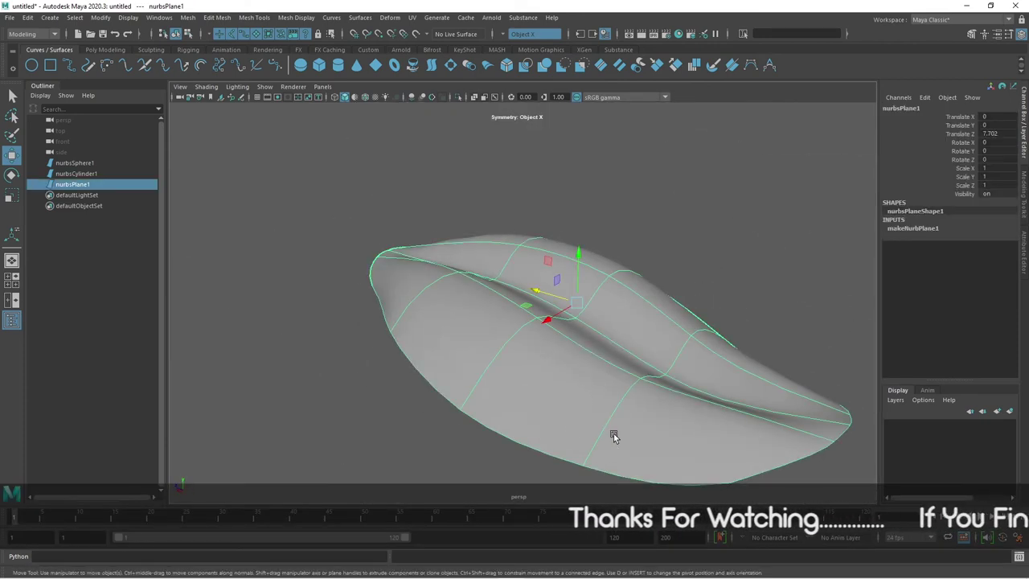
{"action": "mouse_move", "coordinate": [614, 433]}
{"action": "left_mouse_down", "text": "alt"}
{"action": "mouse_move", "coordinate": [556, 390]}
{"action": "mouse_move", "coordinate": [579, 408]}
{"action": "mouse_move", "coordinate": [521, 333]}
{"action": "mouse_move", "coordinate": [530, 378]}
{"action": "left_mouse_up", "text": "alt"}
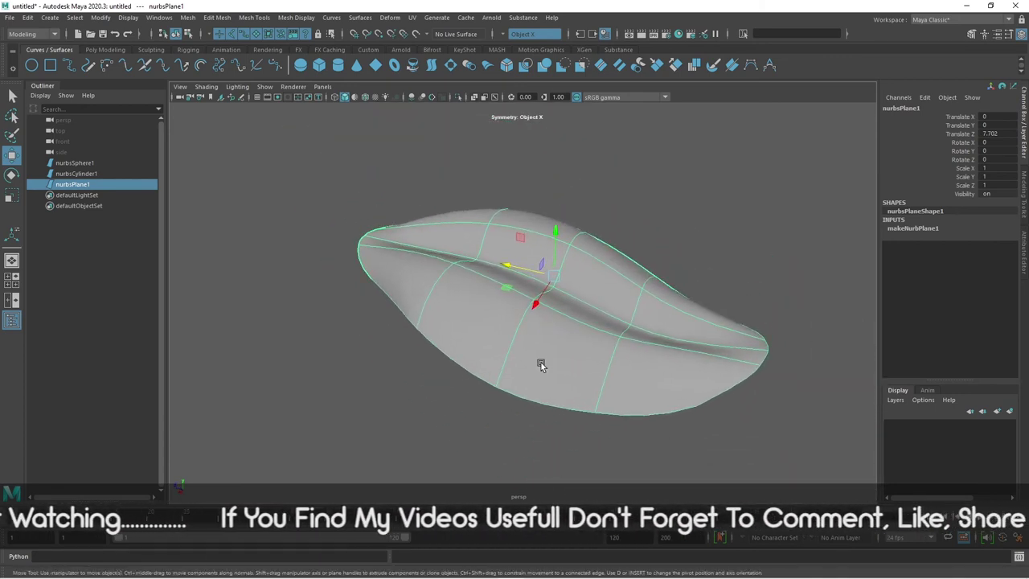
{"action": "mouse_move", "coordinate": [542, 361]}
{"action": "left_mouse_down", "text": "alt"}
{"action": "mouse_move", "coordinate": [616, 442]}
{"action": "mouse_move", "coordinate": [666, 425]}
{"action": "mouse_move", "coordinate": [637, 394]}
{"action": "mouse_move", "coordinate": [579, 386]}
{"action": "left_mouse_up", "text": "alt"}
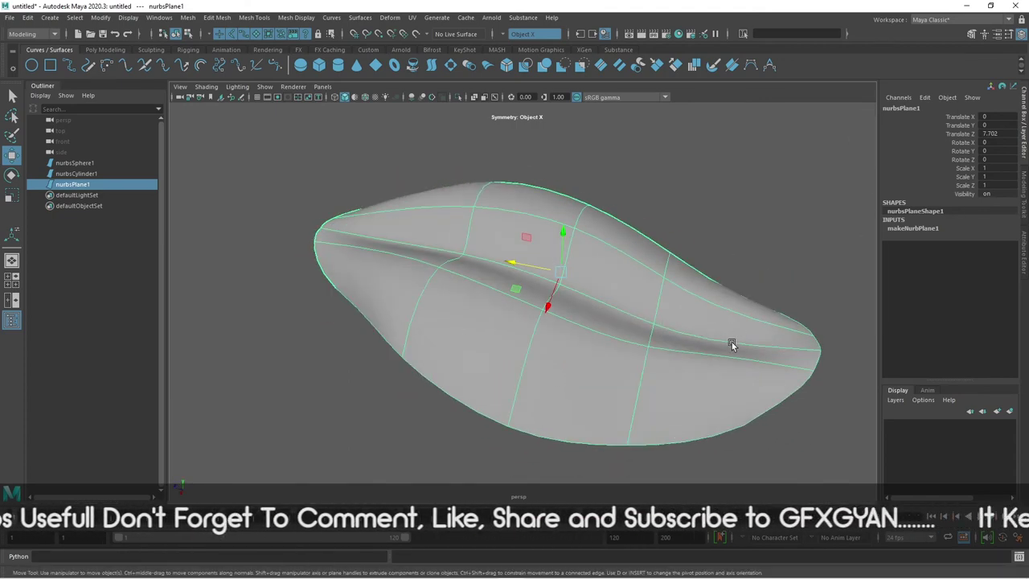
{"action": "scroll", "coordinate": [269, 200], "scroll_direction": "up", "scroll_amount": 3}
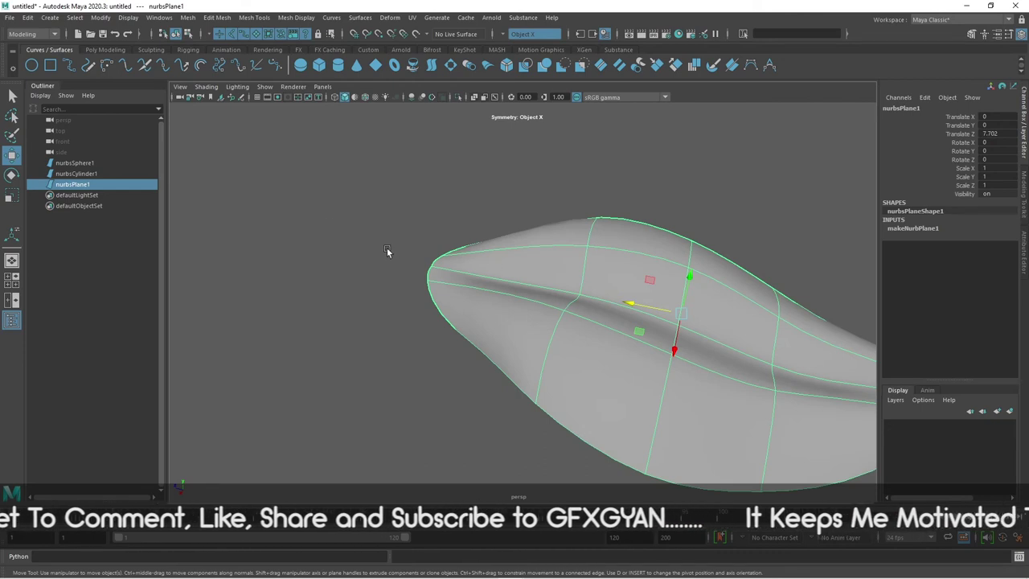
{"action": "scroll", "coordinate": [592, 355], "scroll_direction": "down", "scroll_amount": 2}
{"action": "left_click_drag", "start_coordinate": [593, 354], "coordinate": [592, 373], "text": "alt"}
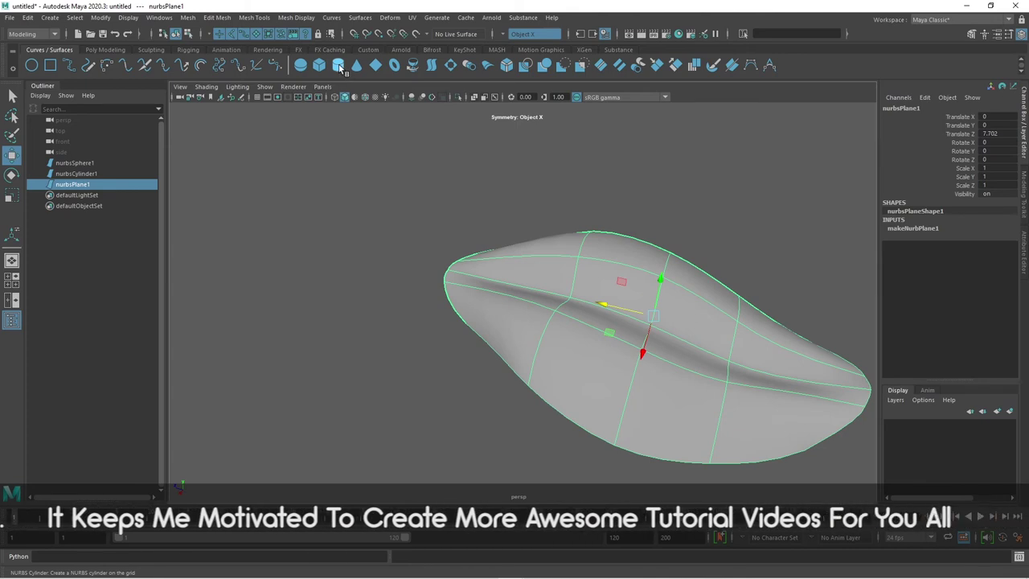
Create a NURBS cylinder and move it over beside the leaf.
{"action": "left_click", "coordinate": [50, 17]}
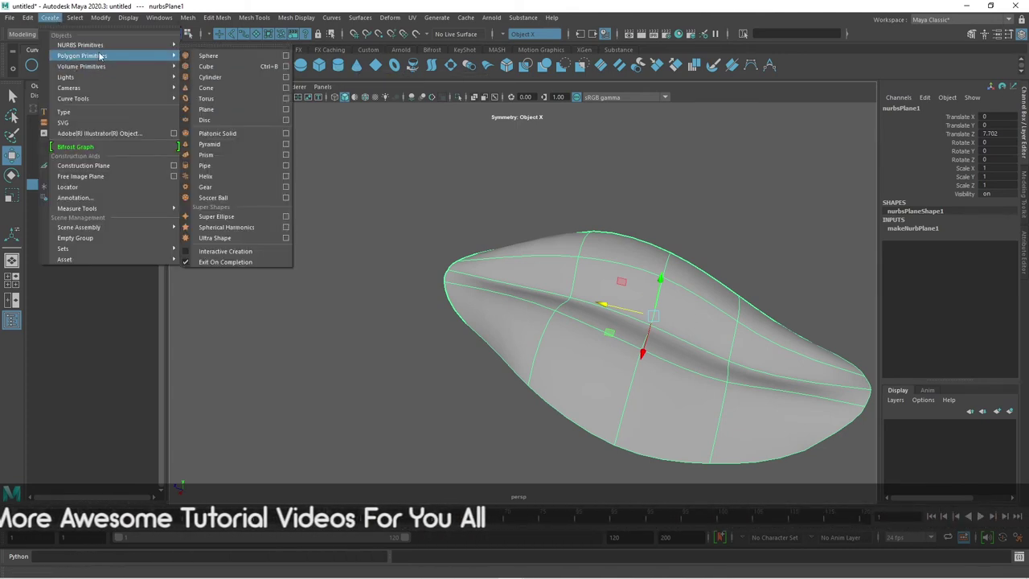
{"action": "mouse_move", "coordinate": [80, 45]}
{"action": "left_click", "coordinate": [217, 77]}
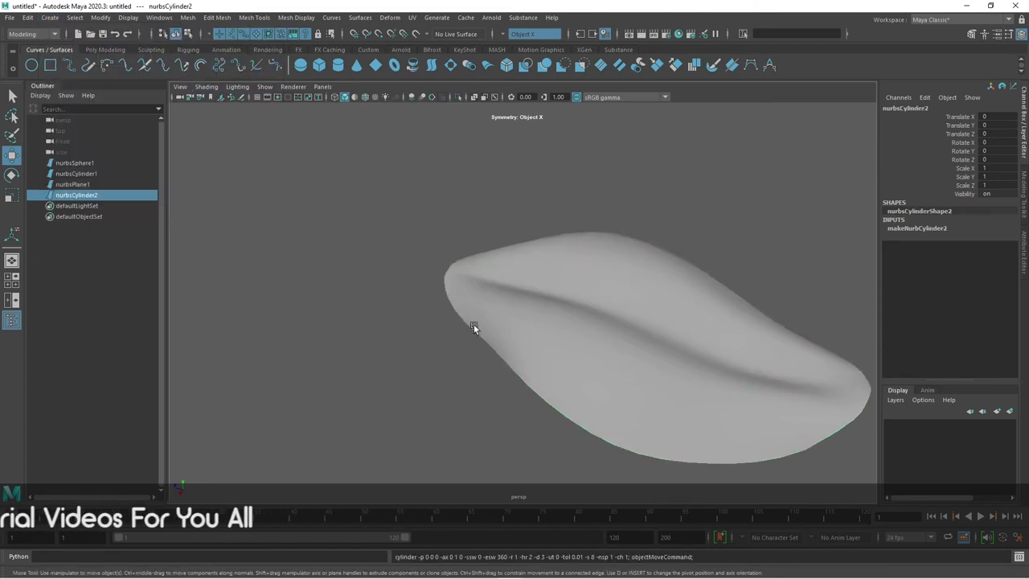
{"action": "scroll", "coordinate": [606, 359], "scroll_direction": "down", "scroll_amount": 5}
{"action": "middle_click_drag", "start_coordinate": [606, 360], "coordinate": [571, 395], "text": "alt"}
{"action": "scroll", "coordinate": [558, 299], "scroll_direction": "up", "scroll_amount": 3}
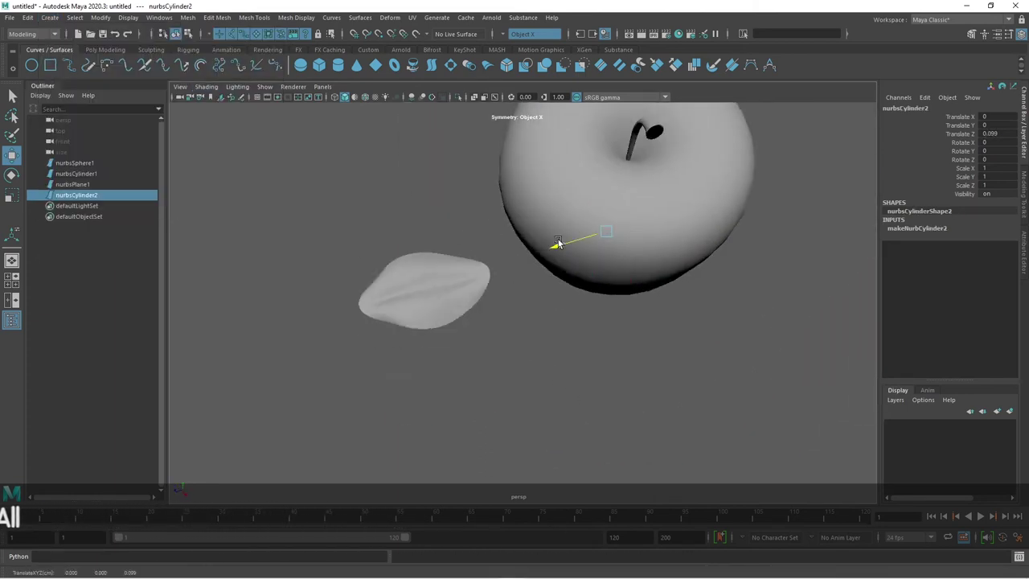
{"action": "left_click_drag", "start_coordinate": [558, 242], "coordinate": [316, 285]}
{"action": "scroll", "coordinate": [558, 413], "scroll_direction": "up", "scroll_amount": 3}
{"action": "scroll", "coordinate": [477, 384], "scroll_direction": "up", "scroll_amount": 2}
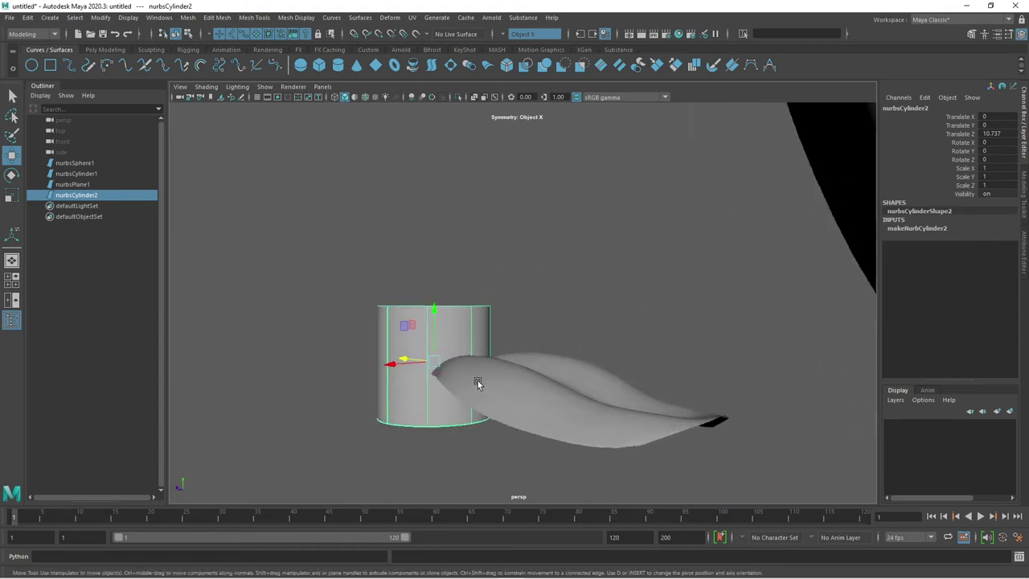
{"action": "mouse_move", "coordinate": [477, 384]}
{"action": "left_mouse_down", "text": "alt"}
{"action": "mouse_move", "coordinate": [524, 414]}
{"action": "mouse_move", "coordinate": [500, 411]}
{"action": "left_mouse_up", "text": "alt"}
In the cylinder's construction settings, shrink Radius to 0.13 and stretch the Height Ratio.
{"action": "left_click", "coordinate": [917, 229]}
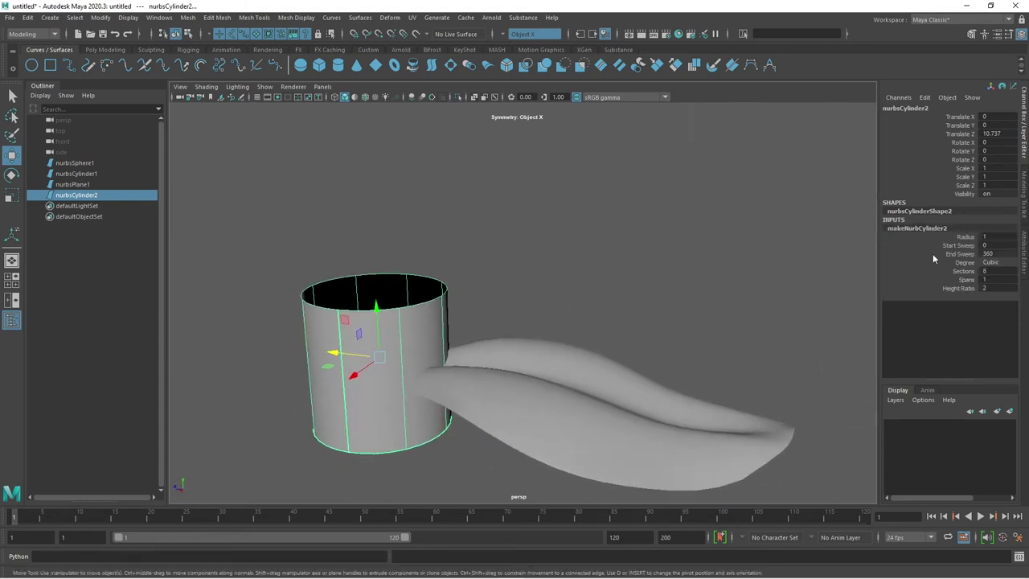
{"action": "left_click", "coordinate": [964, 237]}
{"action": "mouse_move", "coordinate": [784, 315]}
{"action": "middle_mouse_down"}
{"action": "mouse_move", "coordinate": [683, 347]}
{"action": "mouse_move", "coordinate": [653, 340]}
{"action": "middle_mouse_up"}
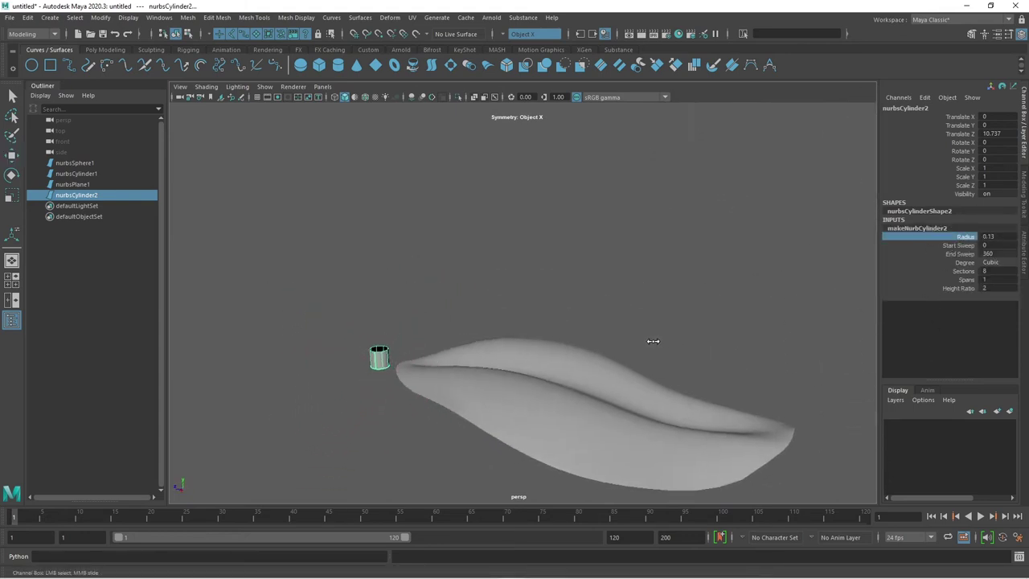
{"action": "left_click", "coordinate": [965, 288]}
{"action": "middle_click_drag", "start_coordinate": [617, 346], "coordinate": [724, 346]}
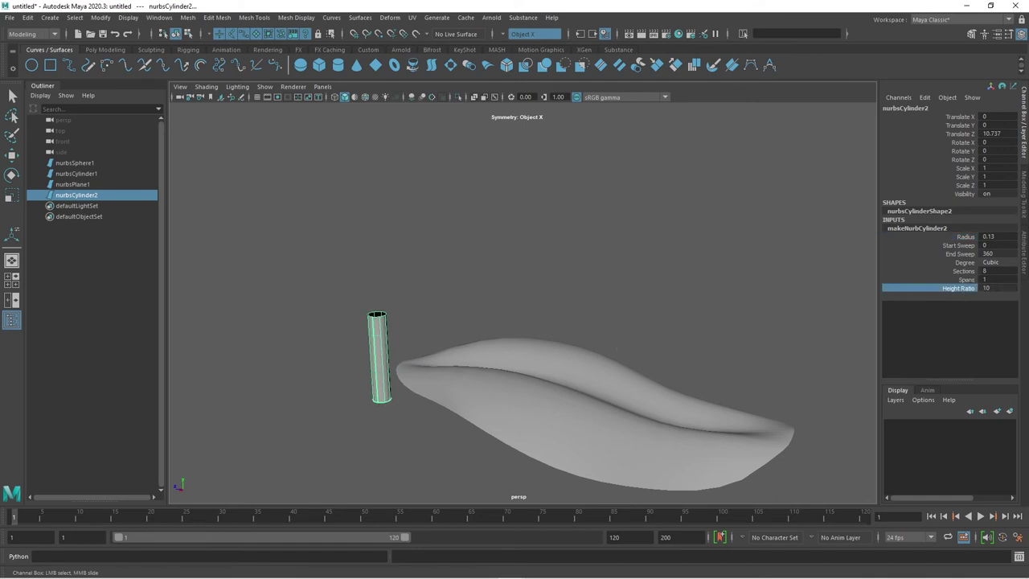
Set Spans to 6, enter the Height Ratio directly to reach 50, and type a radius of 0.8.
{"action": "left_click", "coordinate": [951, 280]}
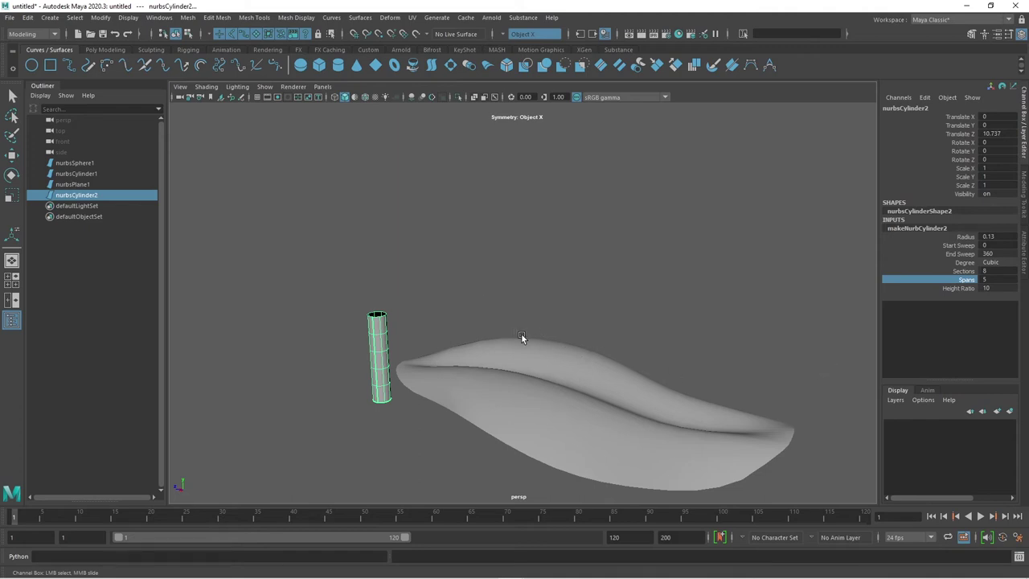
{"action": "left_click", "coordinate": [995, 288]}
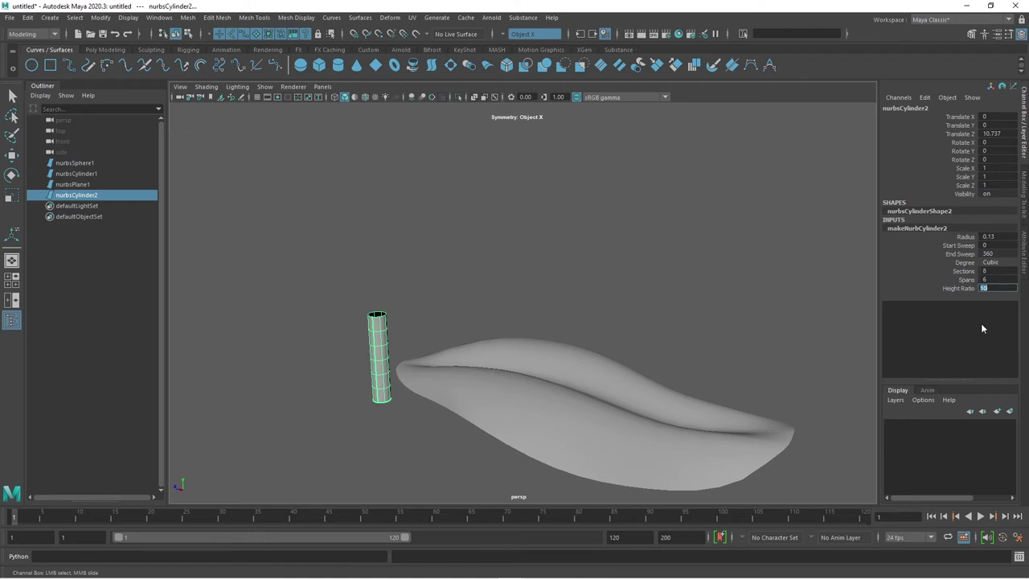
{"action": "type", "text": "30"}
{"action": "key", "text": "Return"}
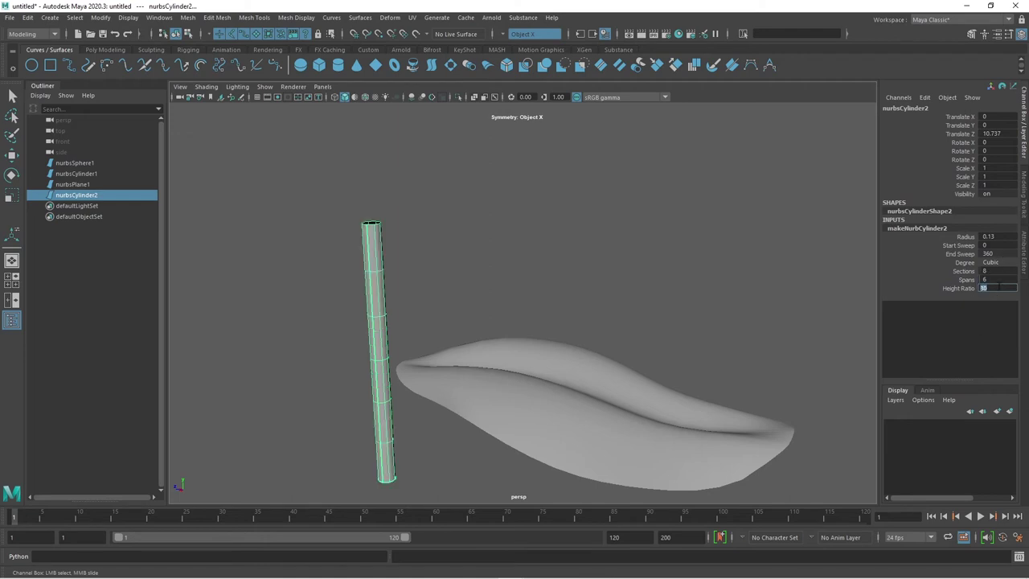
{"action": "key", "text": "Return"}
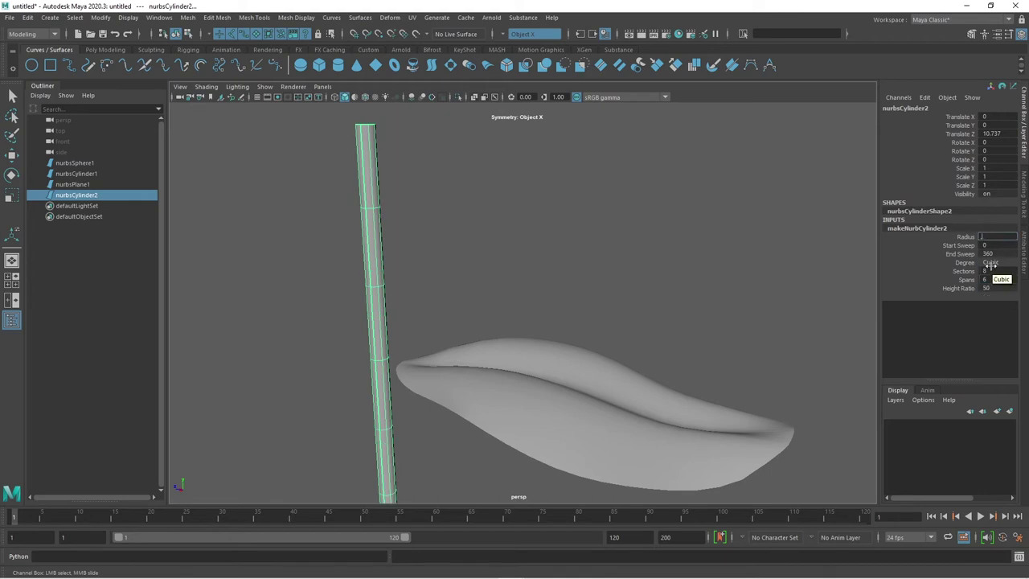
{"action": "type", "text": "0.8"}
{"action": "key", "text": "Return"}
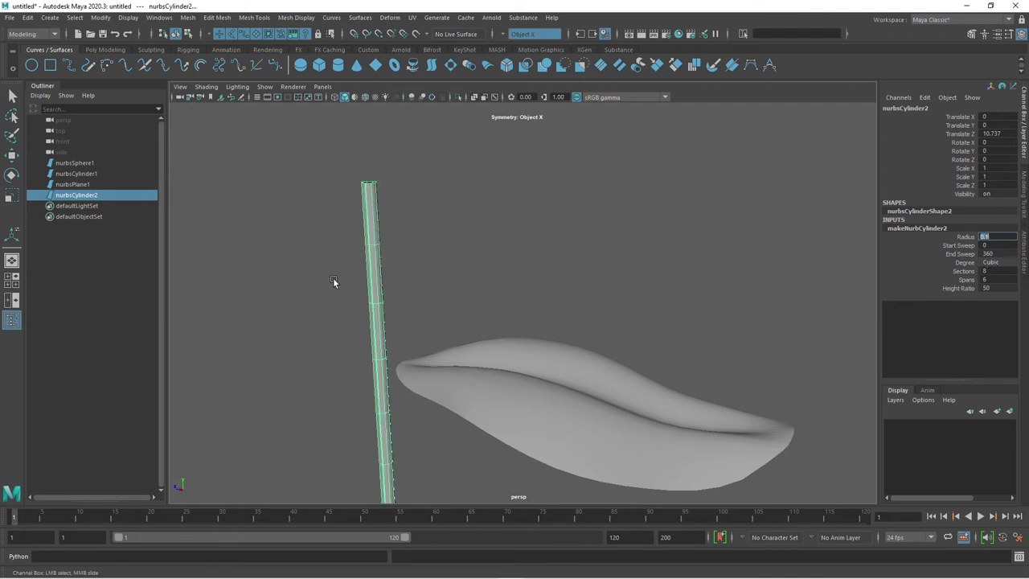
Rotate the thin cylinder to about -89 degrees on X so it lies flat.
{"action": "scroll", "coordinate": [476, 328], "scroll_direction": "down", "scroll_amount": 3}
{"action": "left_click_drag", "start_coordinate": [480, 330], "coordinate": [480, 383], "text": "alt"}
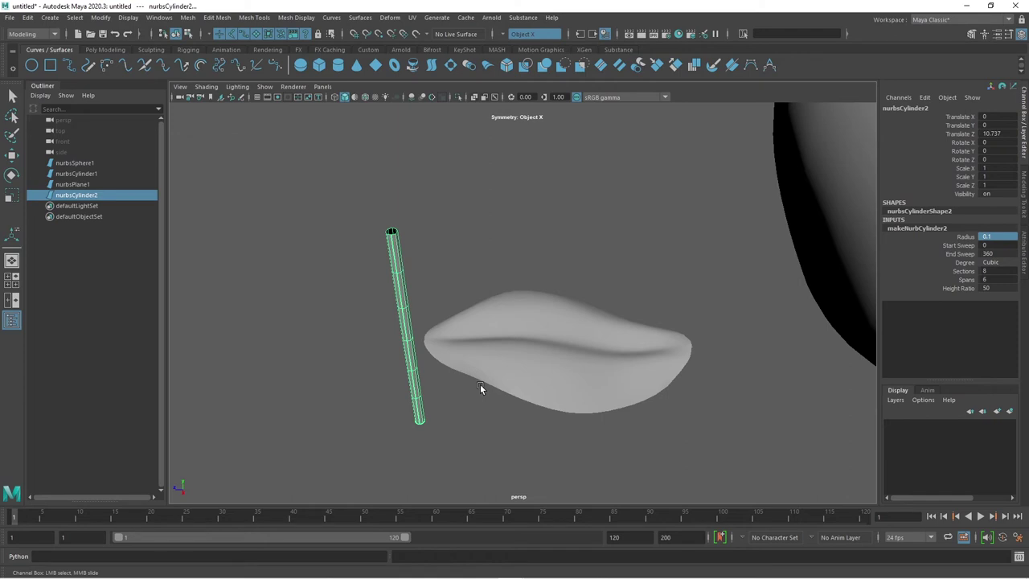
{"action": "key", "text": "w"}
{"action": "key", "text": "e"}
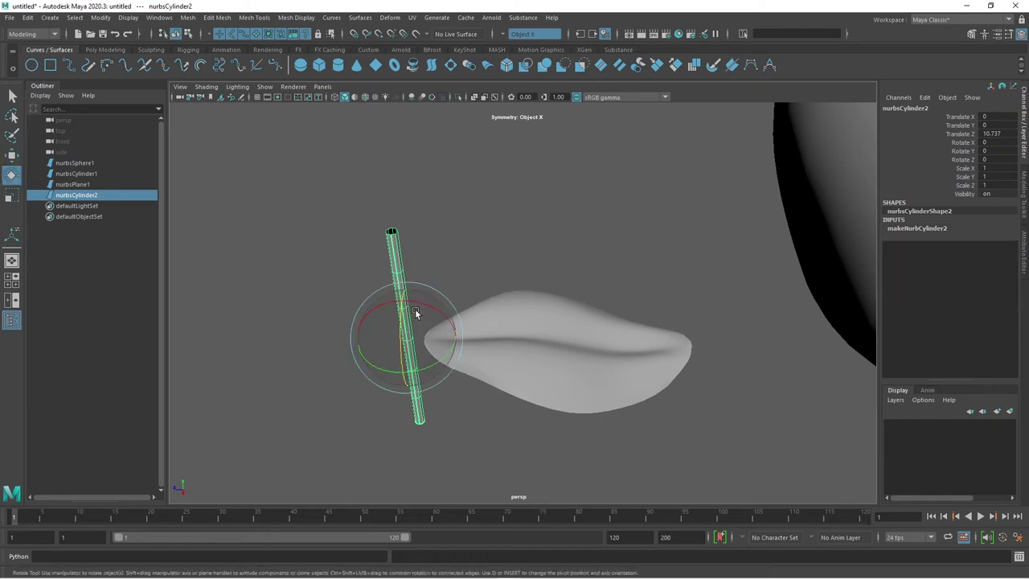
{"action": "mouse_move", "coordinate": [415, 303]}
{"action": "left_mouse_down", "text": "alt"}
{"action": "mouse_move", "coordinate": [409, 294]}
{"action": "mouse_move", "coordinate": [430, 305]}
{"action": "mouse_move", "coordinate": [445, 375]}
{"action": "mouse_move", "coordinate": [383, 364]}
{"action": "mouse_move", "coordinate": [465, 395]}
{"action": "left_mouse_up", "text": "alt"}
Set the cylinder's Height Ratio to 60 and slide it along the leaf's central crease.
{"action": "key", "text": "w"}
{"action": "scroll", "coordinate": [443, 362], "scroll_direction": "up", "scroll_amount": 2}
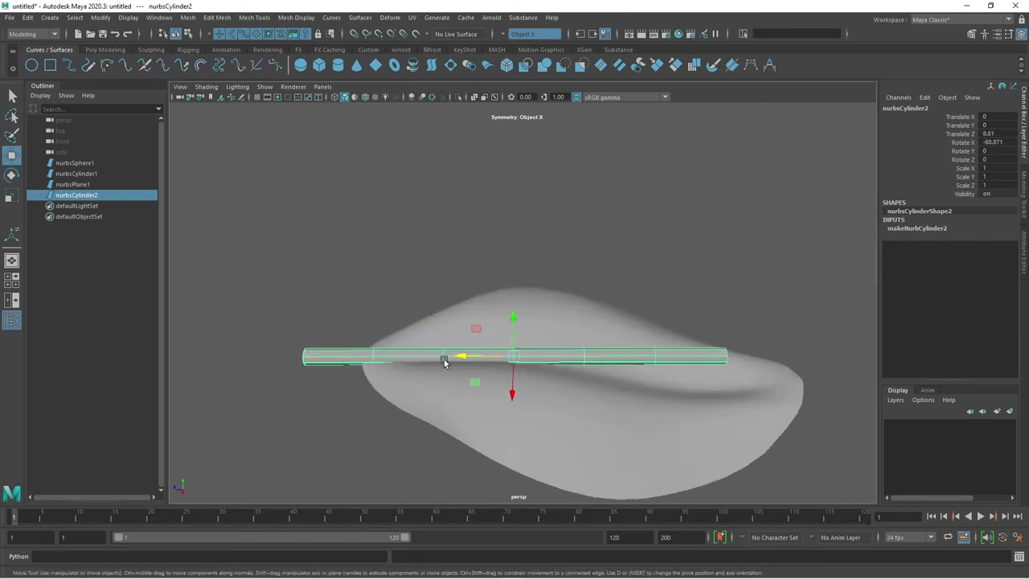
{"action": "mouse_move", "coordinate": [443, 352]}
{"action": "left_mouse_down", "text": "alt"}
{"action": "mouse_move", "coordinate": [616, 432]}
{"action": "mouse_move", "coordinate": [600, 312]}
{"action": "left_mouse_up", "text": "alt"}
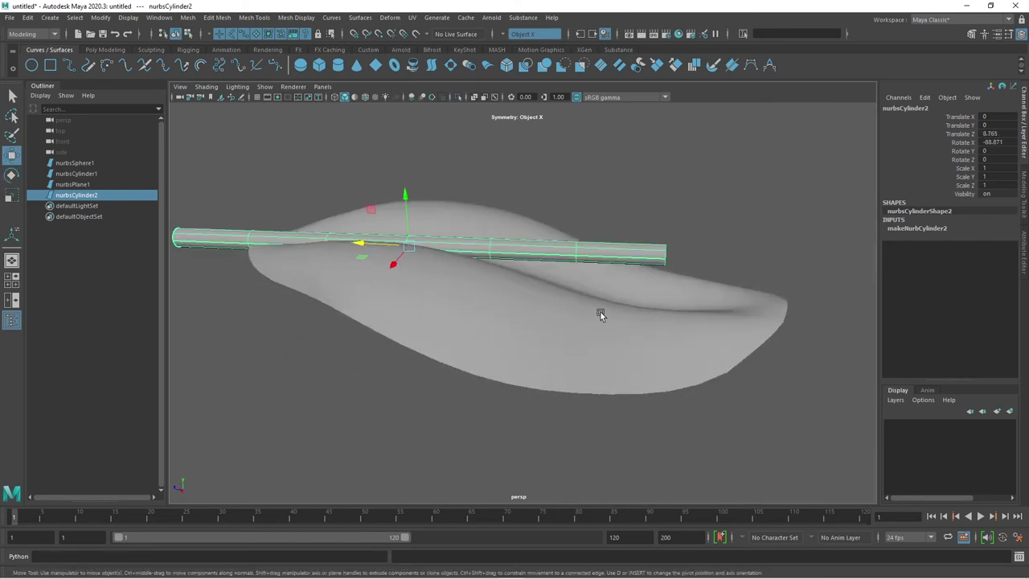
{"action": "left_click", "coordinate": [923, 228]}
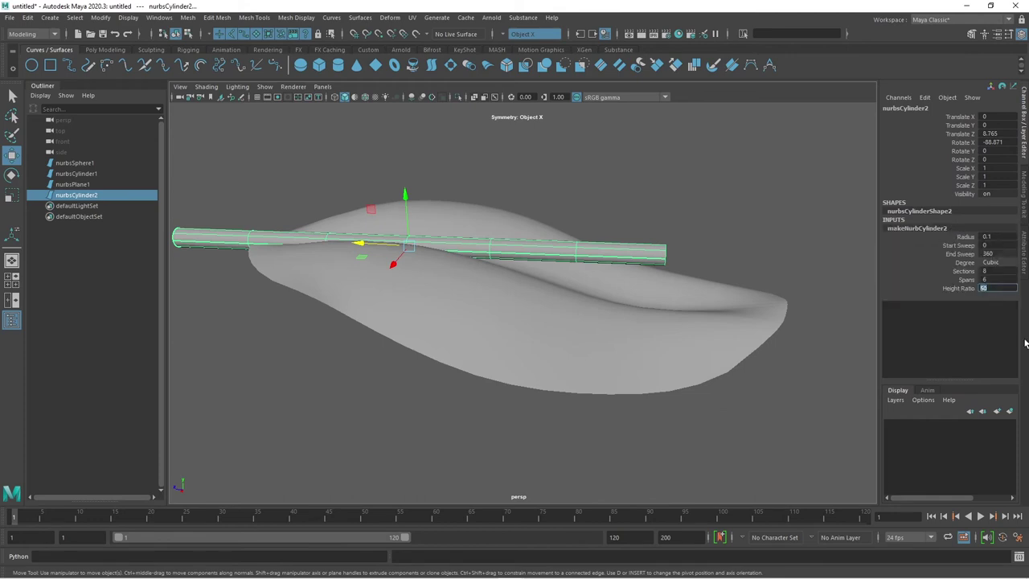
{"action": "type", "text": "60"}
{"action": "key", "text": "Return"}
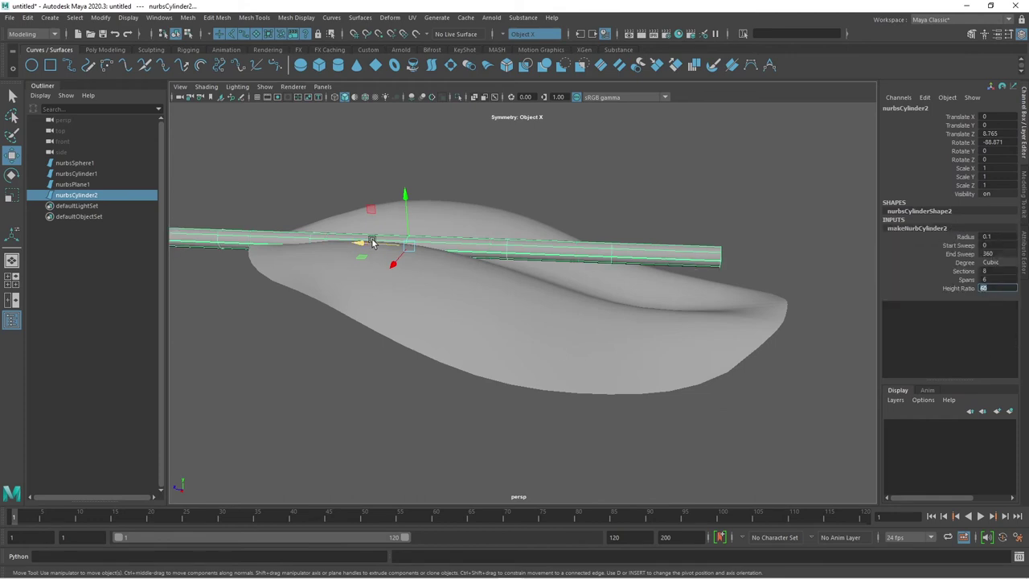
{"action": "left_click_drag", "start_coordinate": [372, 243], "coordinate": [491, 303]}
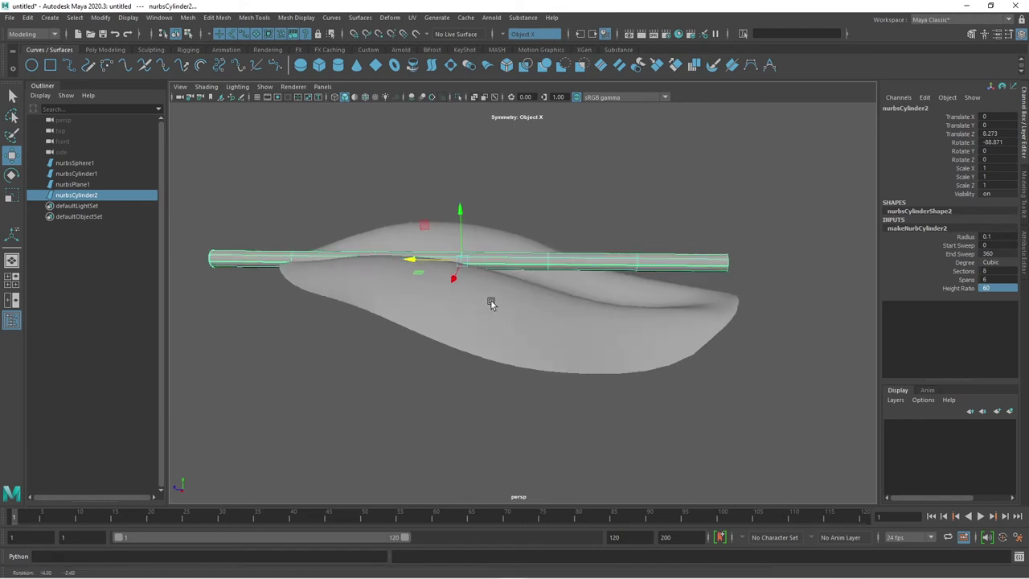
{"action": "left_click_drag", "start_coordinate": [625, 329], "coordinate": [637, 278], "text": "alt"}
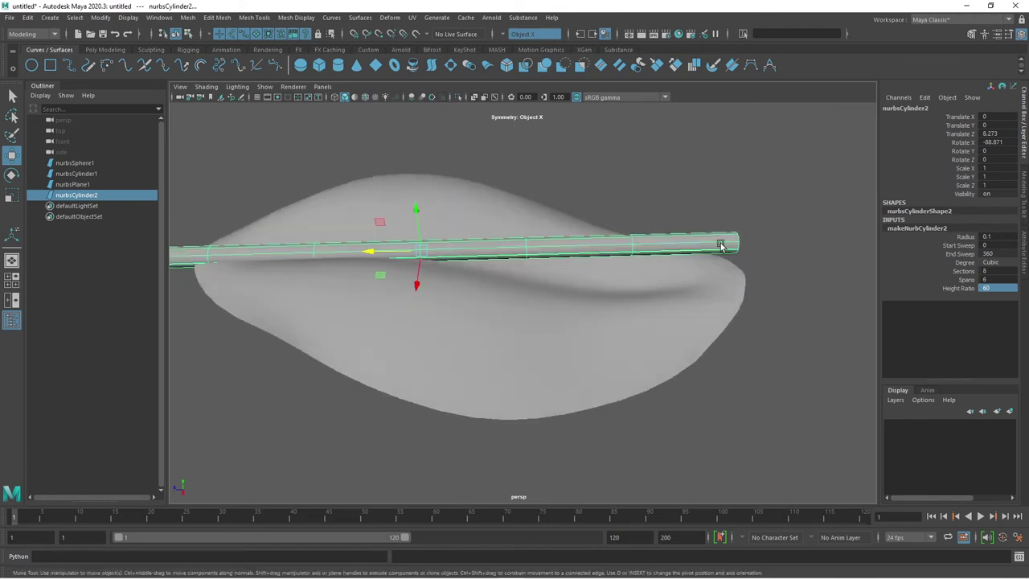
Switch nurbsCylinder2 to hull editing and push its tip hulls down to bend the tube.
{"action": "right_click", "coordinate": [725, 242]}
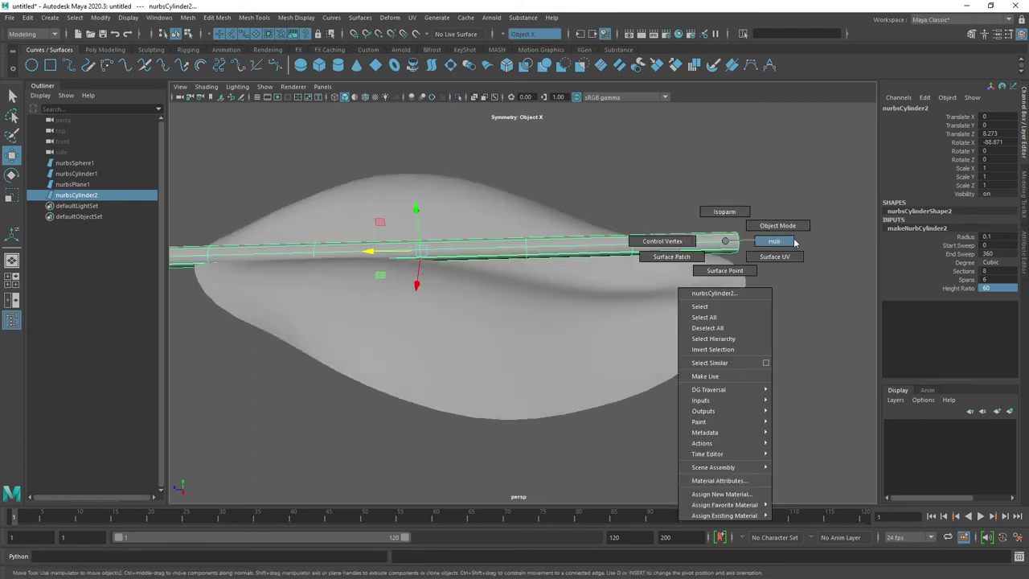
{"action": "left_click", "coordinate": [794, 242]}
{"action": "left_click", "coordinate": [738, 239]}
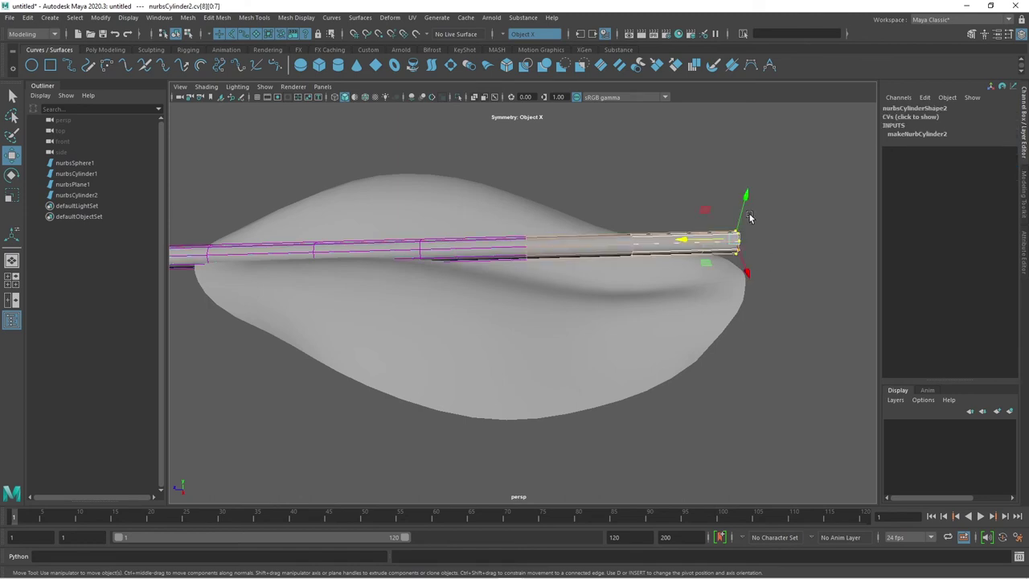
{"action": "left_click_drag", "start_coordinate": [746, 219], "coordinate": [746, 238]}
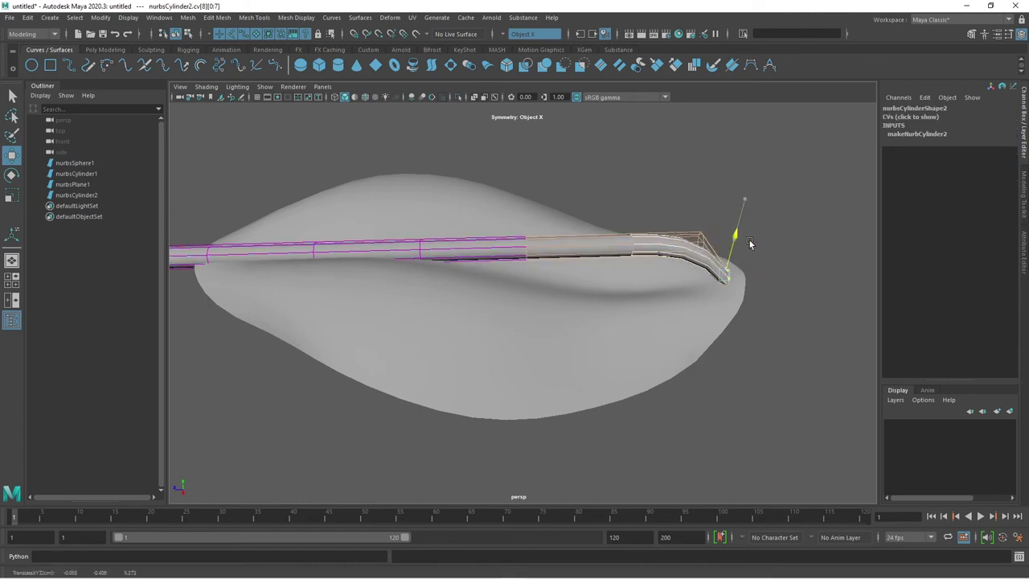
{"action": "left_click", "coordinate": [704, 247]}
{"action": "left_click", "coordinate": [703, 247]}
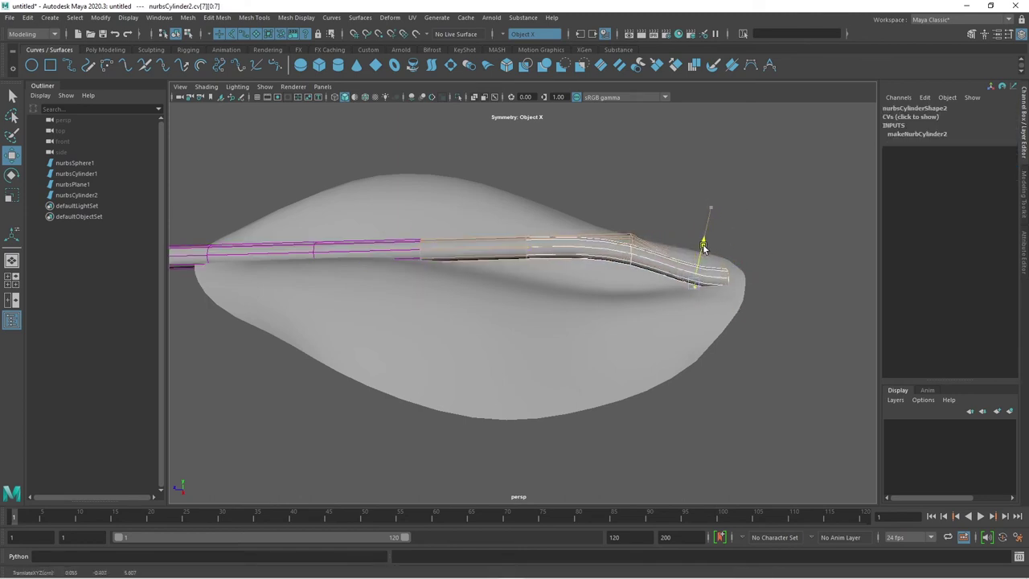
{"action": "left_click", "coordinate": [651, 262]}
{"action": "left_click", "coordinate": [632, 254]}
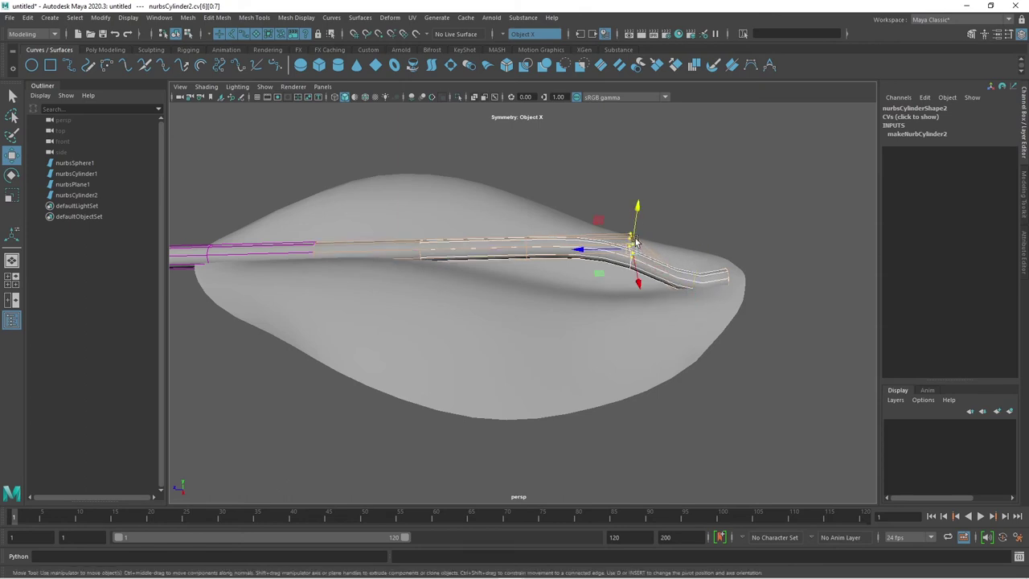
{"action": "left_click_drag", "start_coordinate": [636, 219], "coordinate": [629, 264]}
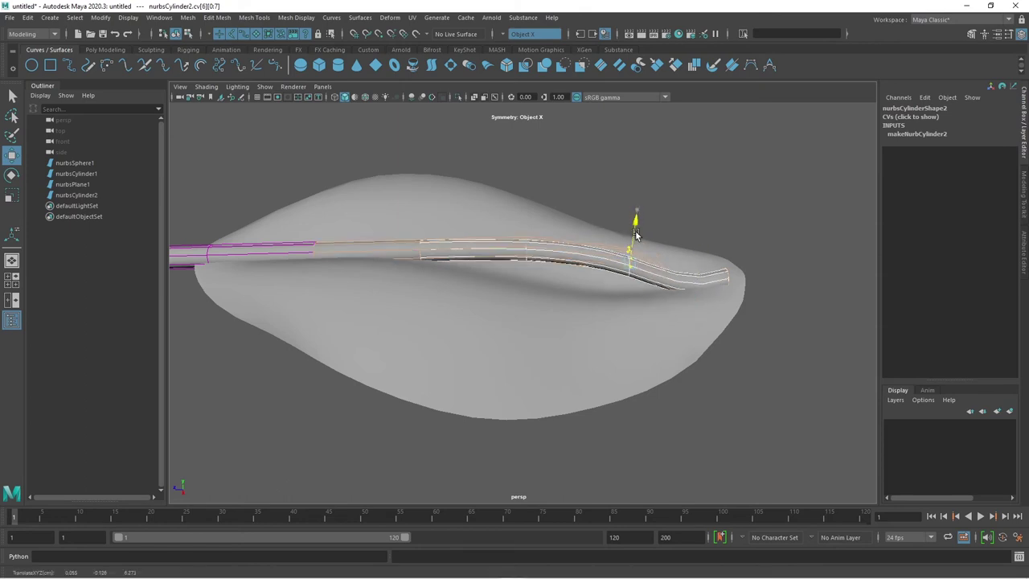
Raise the end cross-section and the one before it so the tube follows the leaf.
{"action": "left_click", "coordinate": [692, 289]}
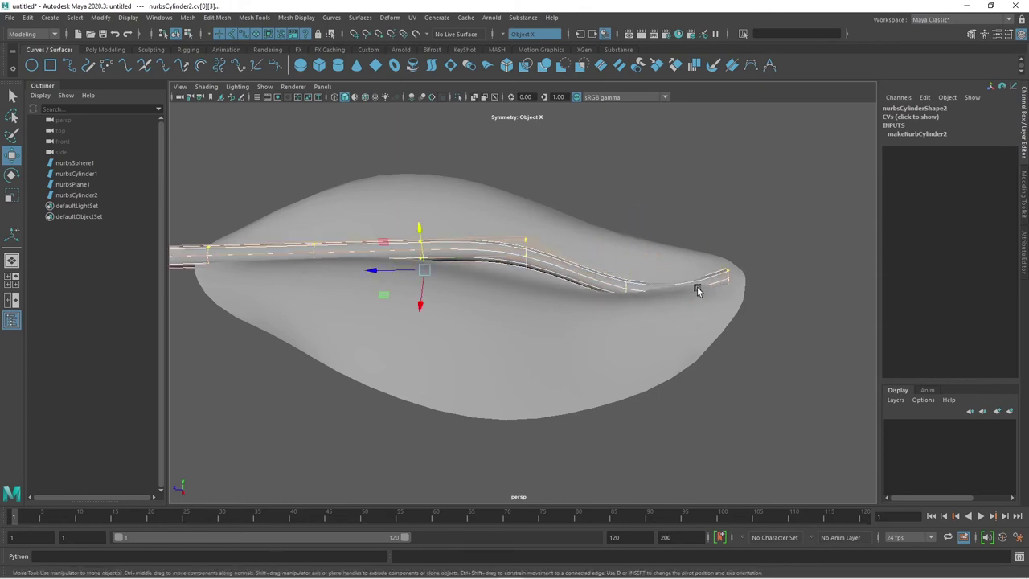
{"action": "left_click", "coordinate": [528, 252]}
{"action": "mouse_move", "coordinate": [526, 201]}
{"action": "left_mouse_down"}
{"action": "mouse_move", "coordinate": [524, 230]}
{"action": "mouse_move", "coordinate": [700, 314]}
{"action": "mouse_move", "coordinate": [698, 218]}
{"action": "left_mouse_up"}
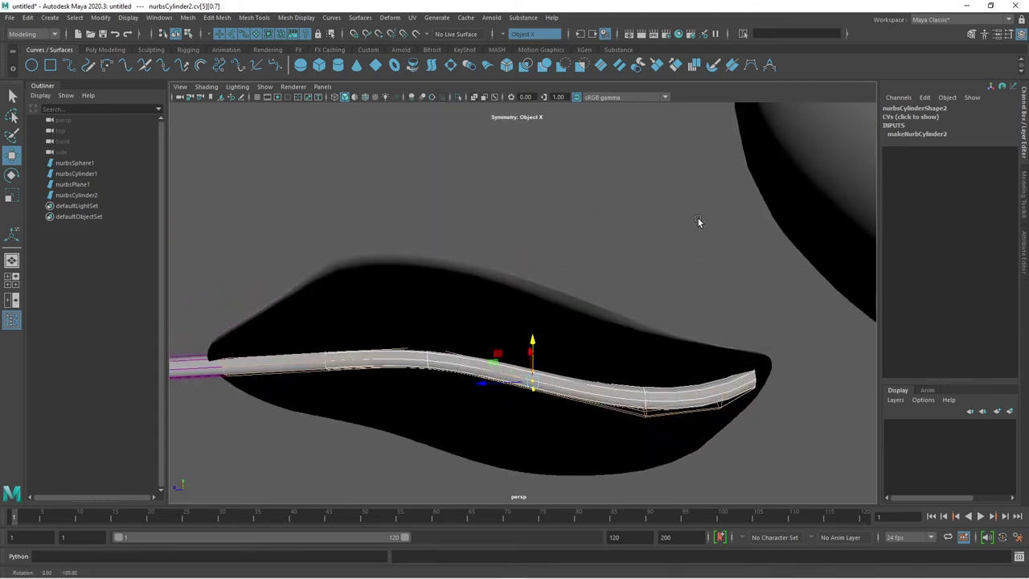
{"action": "left_click", "coordinate": [722, 407]}
{"action": "left_click_drag", "start_coordinate": [709, 357], "coordinate": [705, 342]}
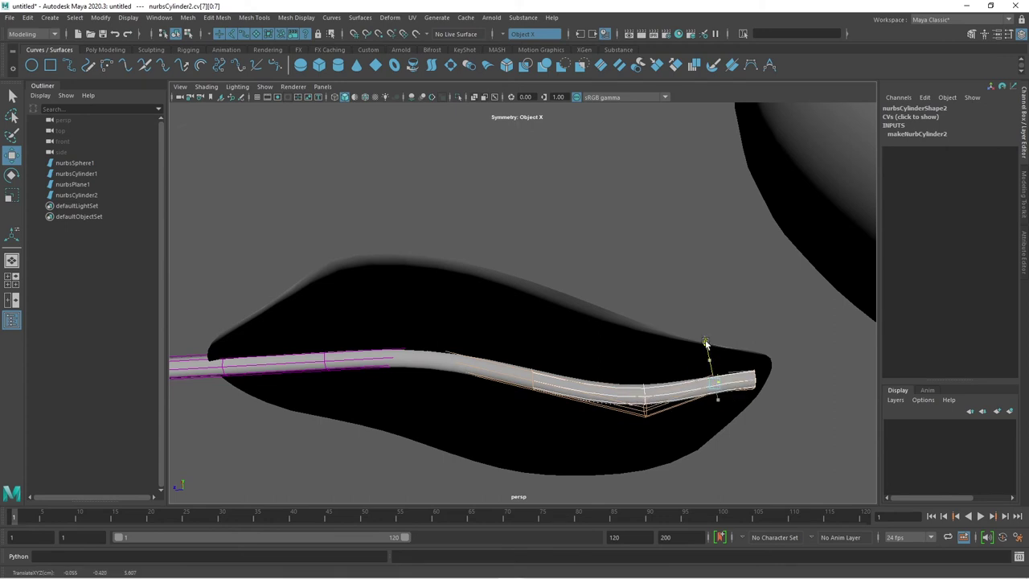
{"action": "left_click", "coordinate": [648, 418]}
{"action": "mouse_move", "coordinate": [637, 369]}
{"action": "left_mouse_down"}
{"action": "mouse_move", "coordinate": [632, 356]}
{"action": "mouse_move", "coordinate": [671, 414]}
{"action": "mouse_move", "coordinate": [700, 421]}
{"action": "mouse_move", "coordinate": [796, 338]}
{"action": "left_mouse_up"}
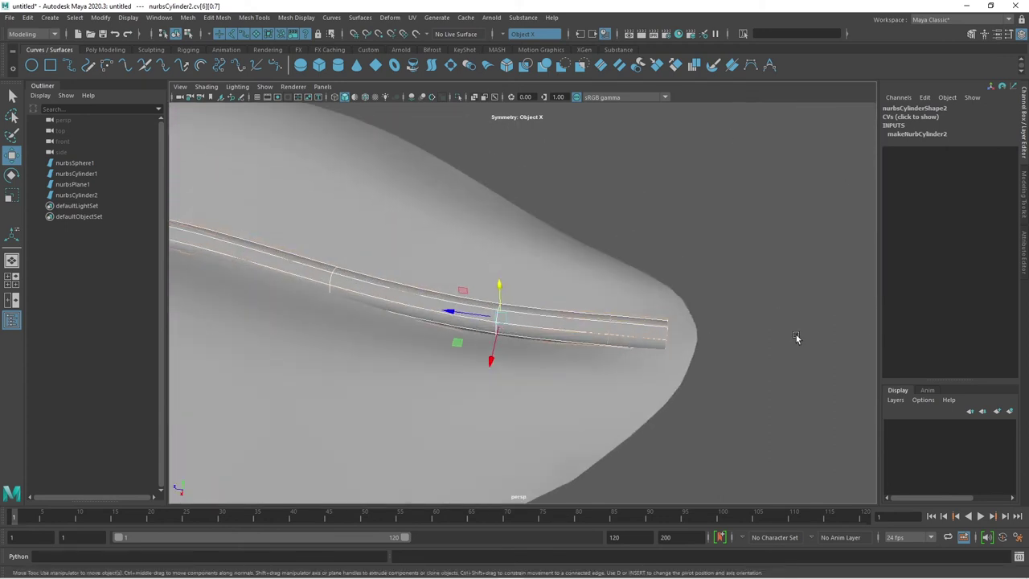
Scale down the tube's end hull as a trial, inspect it, then undo the scaling.
{"action": "left_click", "coordinate": [666, 336]}
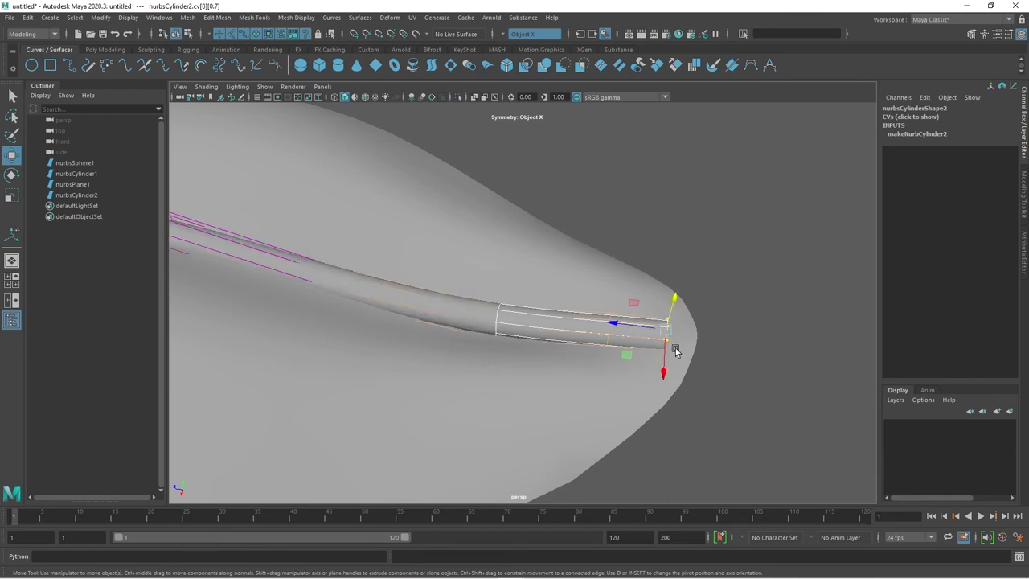
{"action": "key", "text": "r"}
{"action": "left_click_drag", "start_coordinate": [666, 363], "coordinate": [644, 371]}
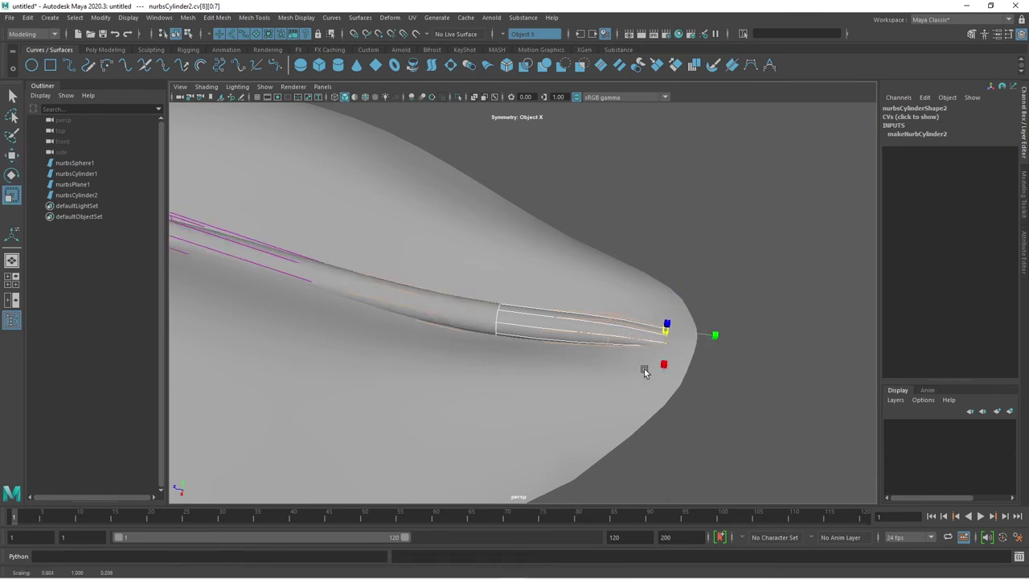
{"action": "mouse_move", "coordinate": [695, 342]}
{"action": "left_mouse_down", "text": "alt"}
{"action": "mouse_move", "coordinate": [700, 375]}
{"action": "mouse_move", "coordinate": [615, 467]}
{"action": "left_mouse_up", "text": "alt"}
{"action": "left_click_drag", "start_coordinate": [684, 435], "coordinate": [659, 447], "text": "alt"}
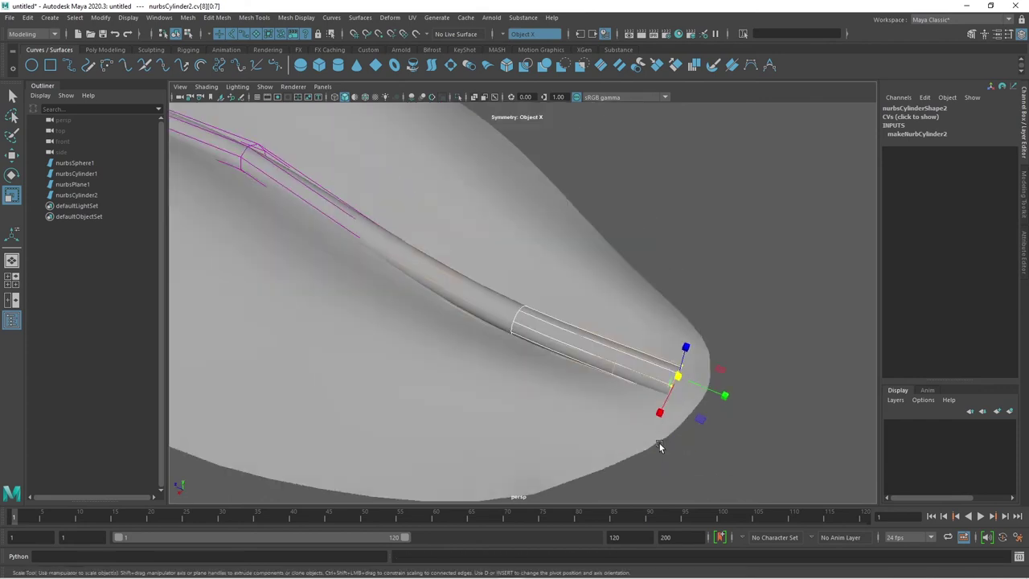
{"action": "mouse_move", "coordinate": [776, 450]}
{"action": "left_mouse_down", "text": "alt"}
{"action": "mouse_move", "coordinate": [689, 379]}
{"action": "mouse_move", "coordinate": [570, 348]}
{"action": "mouse_move", "coordinate": [635, 294]}
{"action": "mouse_move", "coordinate": [675, 392]}
{"action": "mouse_move", "coordinate": [681, 339]}
{"action": "mouse_move", "coordinate": [607, 350]}
{"action": "left_mouse_up", "text": "alt"}
{"action": "key", "text": "ctrl+z"}
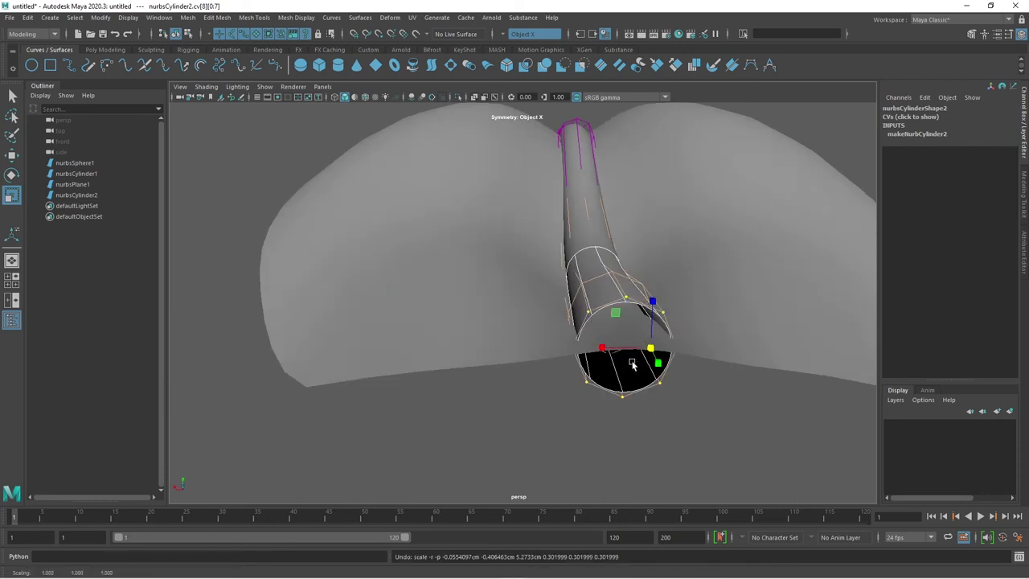
Turn Symmetry off, then shrink and flatten the tube's end ring into a narrow tip.
{"action": "left_click", "coordinate": [505, 36]}
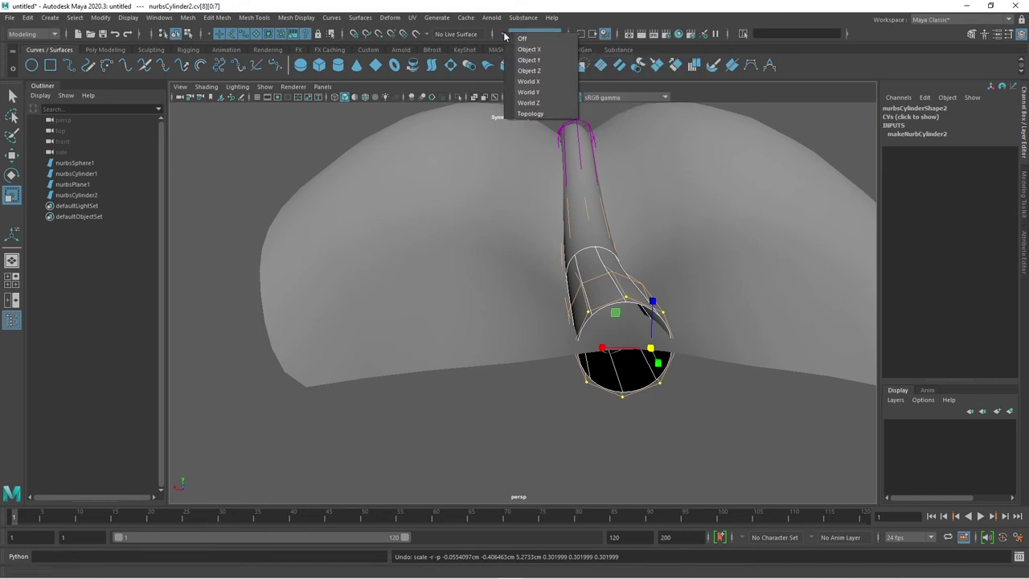
{"action": "left_click", "coordinate": [520, 38]}
{"action": "left_click", "coordinate": [690, 429]}
{"action": "left_click_drag", "start_coordinate": [690, 428], "coordinate": [642, 305], "text": "alt"}
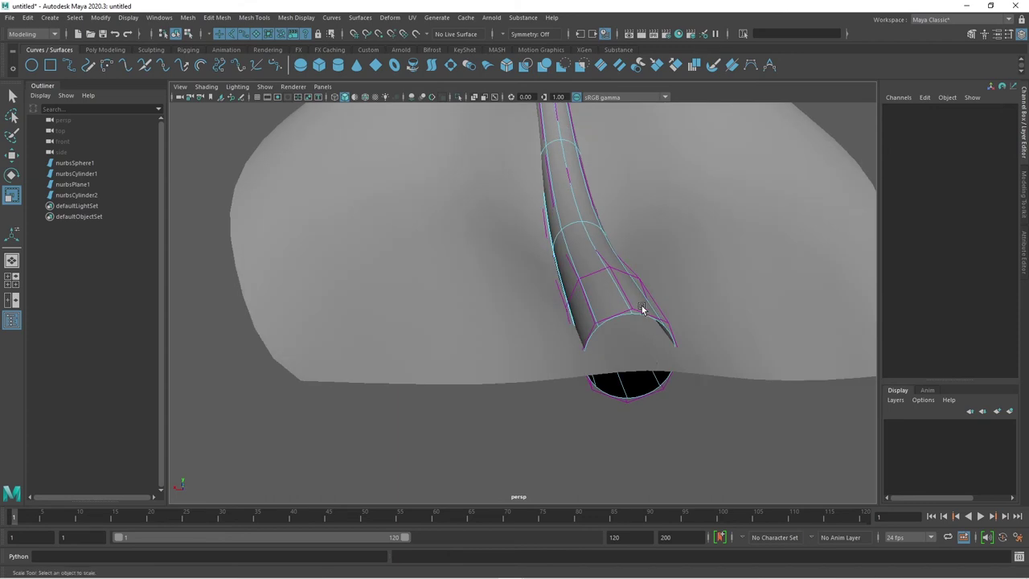
{"action": "left_click", "coordinate": [641, 312]}
{"action": "left_click_drag", "start_coordinate": [629, 358], "coordinate": [624, 357]}
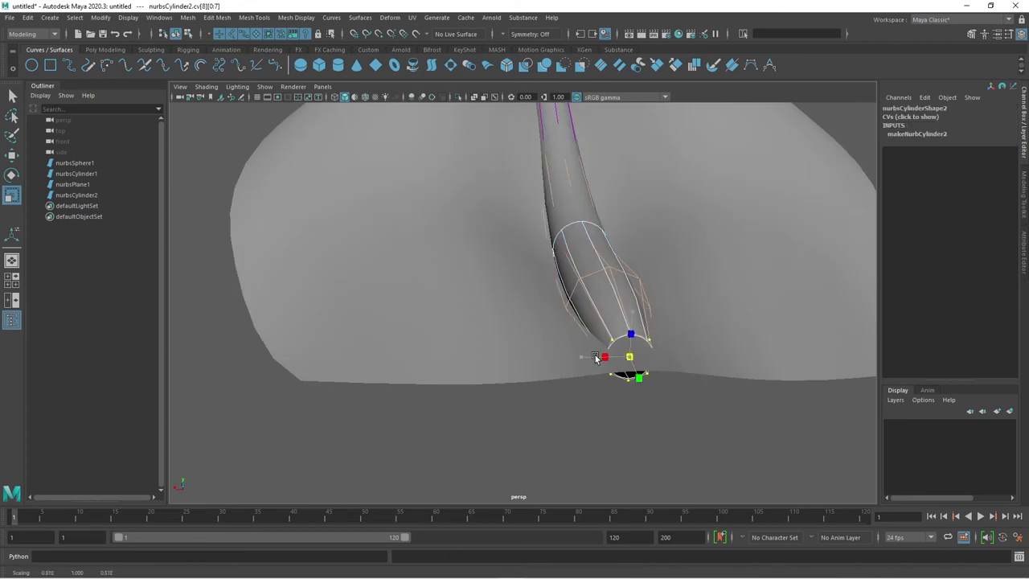
{"action": "left_click_drag", "start_coordinate": [633, 313], "coordinate": [629, 352]}
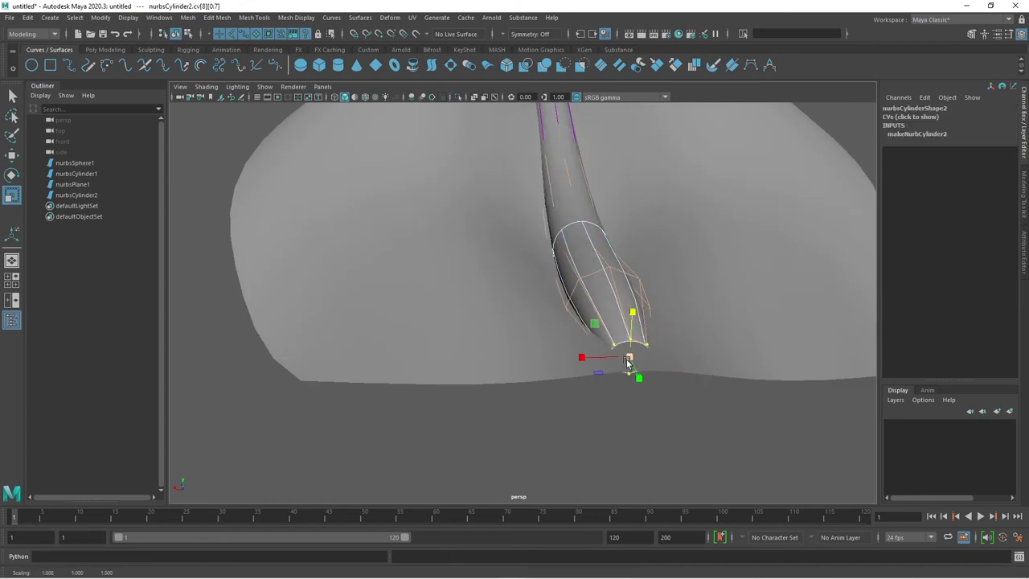
Pull the tip outward and up, and scale the ring behind it to 0.470.
{"action": "left_click_drag", "start_coordinate": [645, 406], "coordinate": [713, 441], "text": "alt"}
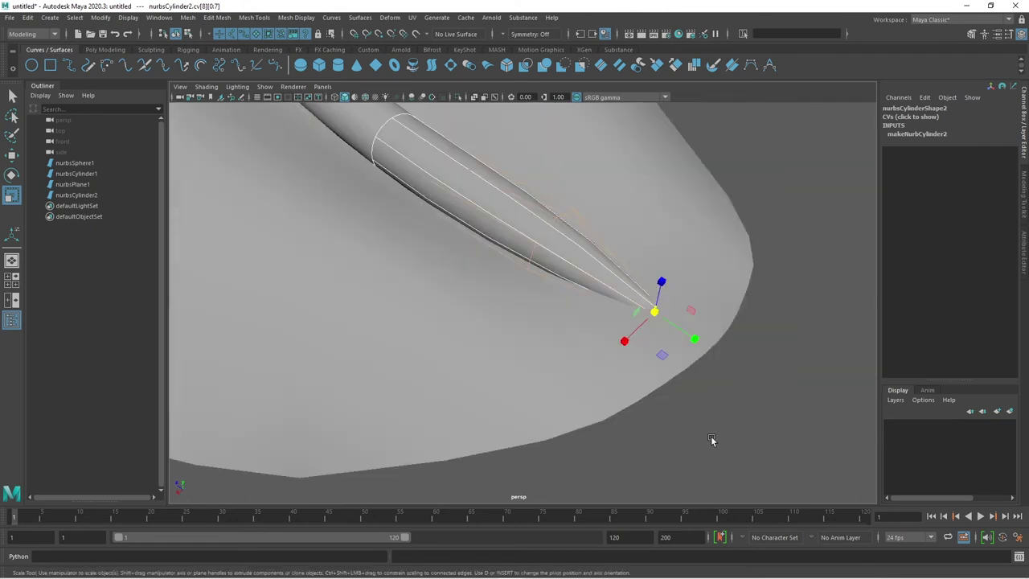
{"action": "key", "text": "w"}
{"action": "middle_click_drag", "start_coordinate": [613, 283], "coordinate": [648, 319]}
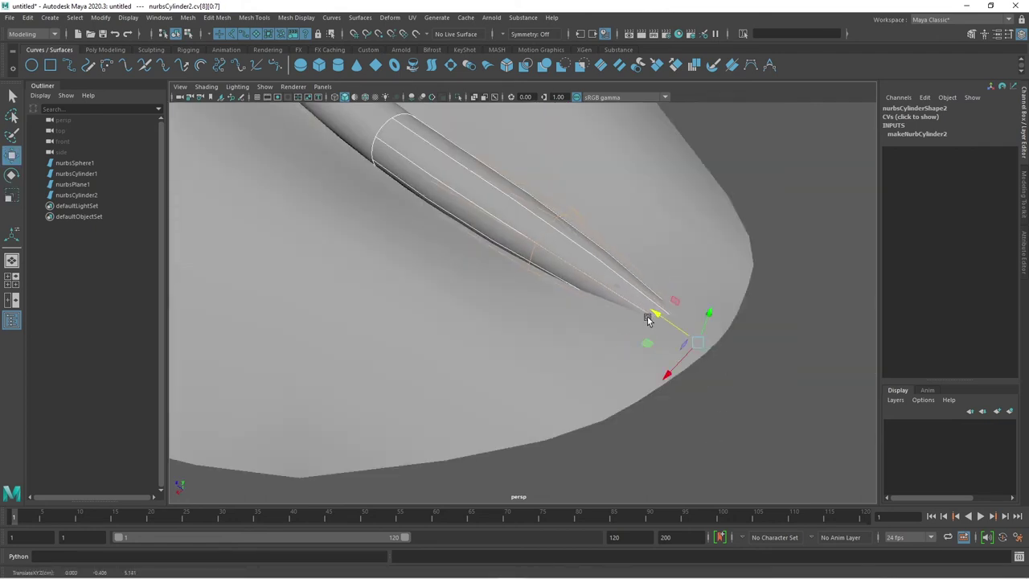
{"action": "left_click_drag", "start_coordinate": [711, 312], "coordinate": [708, 299]}
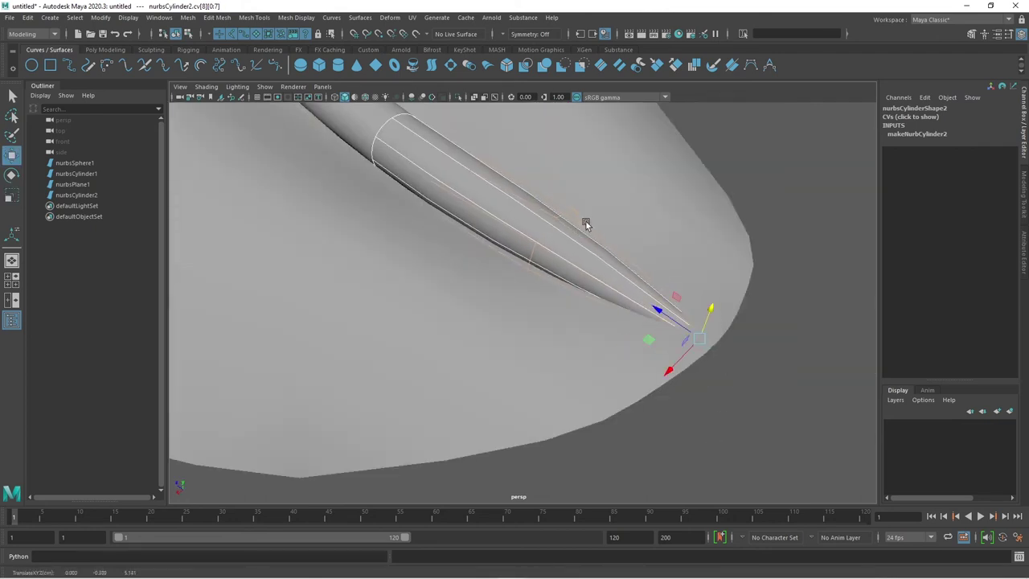
{"action": "left_click", "coordinate": [549, 232]}
{"action": "left_click_drag", "start_coordinate": [552, 230], "coordinate": [591, 359], "text": "alt"}
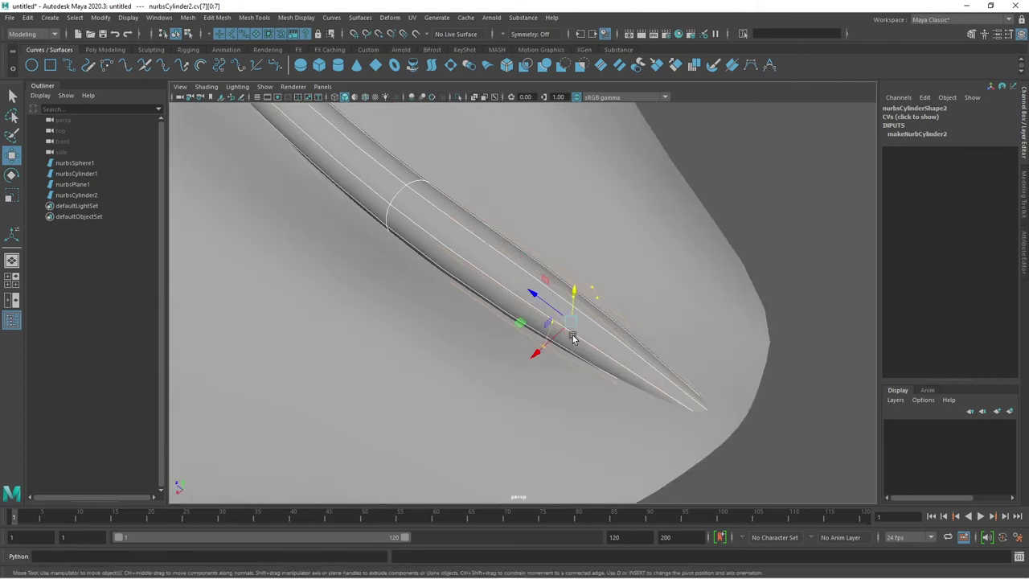
{"action": "key", "text": "r"}
{"action": "mouse_move", "coordinate": [568, 319]}
{"action": "left_mouse_down"}
{"action": "mouse_move", "coordinate": [541, 329]}
{"action": "mouse_move", "coordinate": [552, 423]}
{"action": "left_mouse_up"}
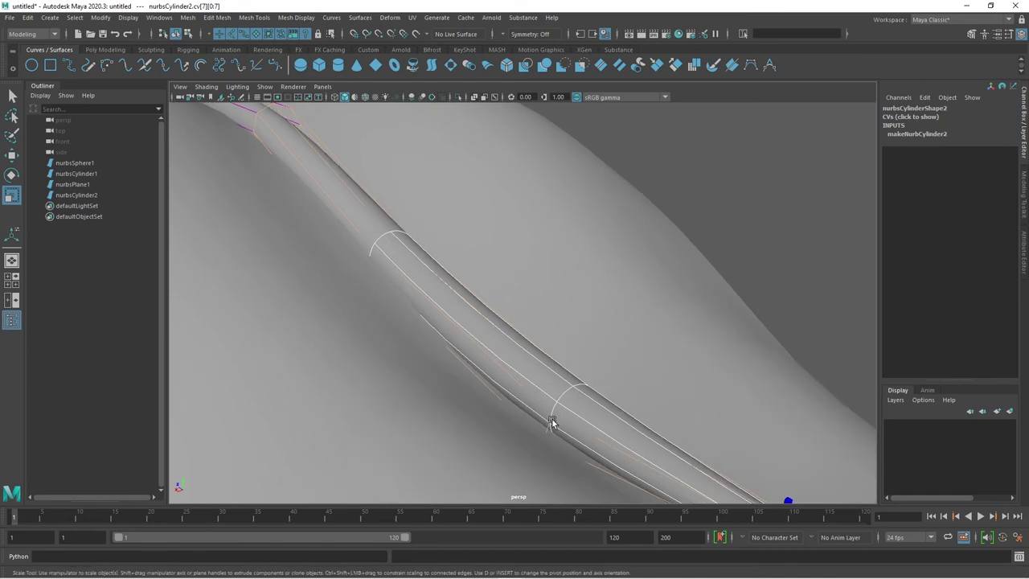
{"action": "left_click", "coordinate": [550, 424]}
{"action": "left_click", "coordinate": [573, 414]}
In hull mode, move and scale the tube's end hulls so it narrows along the leaf.
{"action": "right_click", "coordinate": [572, 295]}
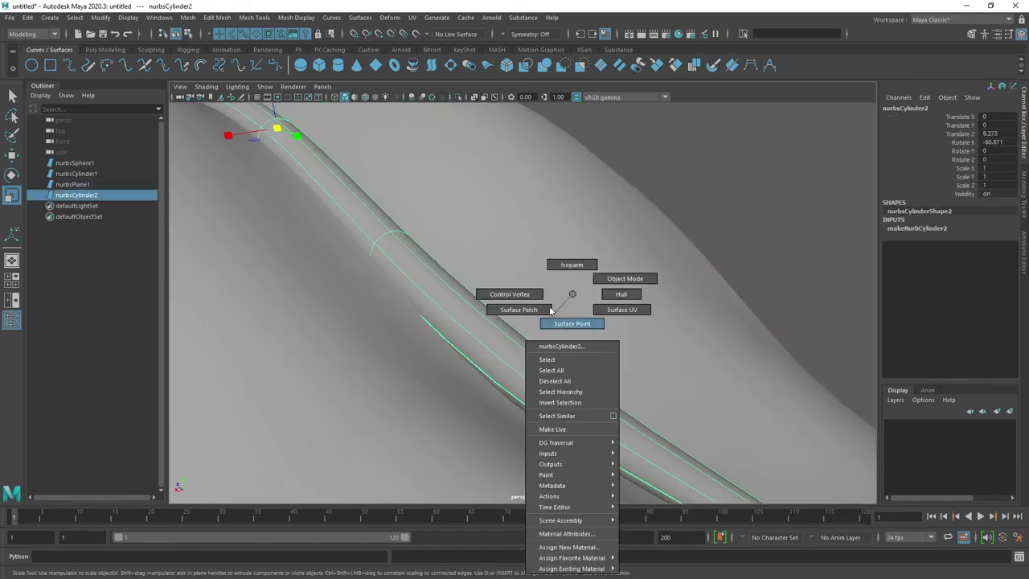
{"action": "left_click", "coordinate": [620, 294]}
{"action": "left_click", "coordinate": [546, 418]}
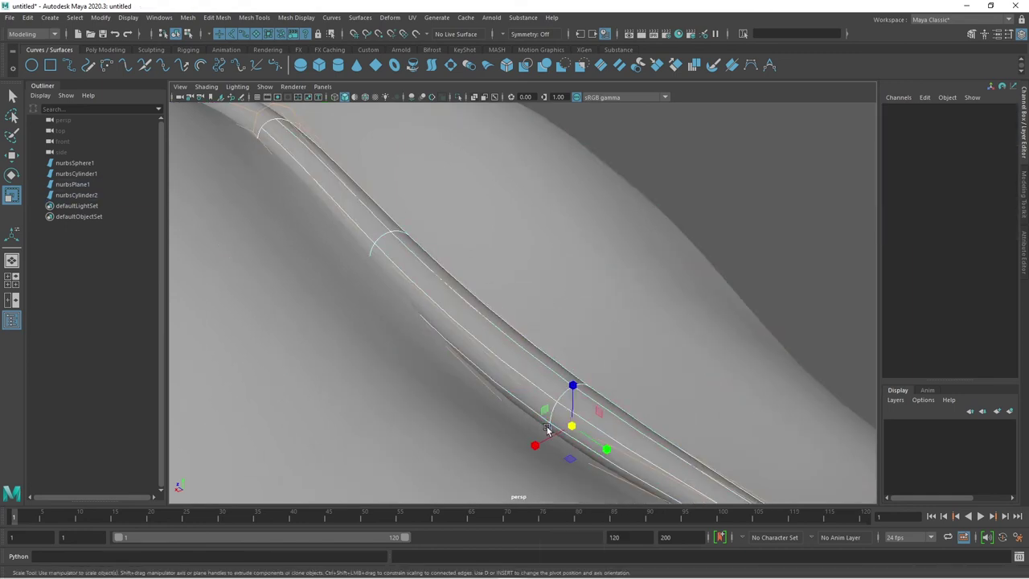
{"action": "key", "text": "w"}
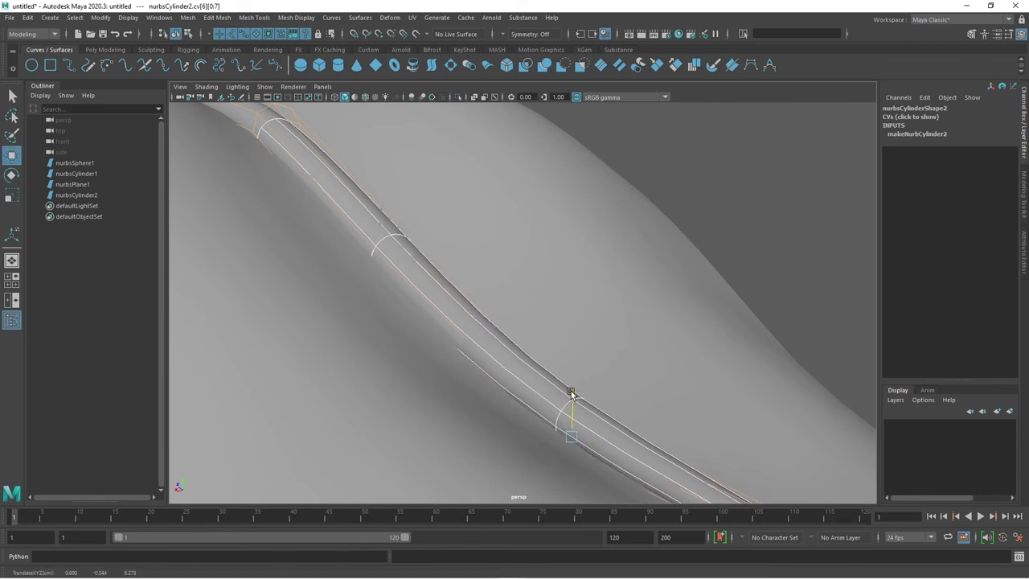
{"action": "mouse_move", "coordinate": [361, 230]}
{"action": "left_mouse_down", "text": "alt"}
{"action": "mouse_move", "coordinate": [638, 389]}
{"action": "mouse_move", "coordinate": [586, 364]}
{"action": "mouse_move", "coordinate": [612, 359]}
{"action": "left_mouse_up", "text": "alt"}
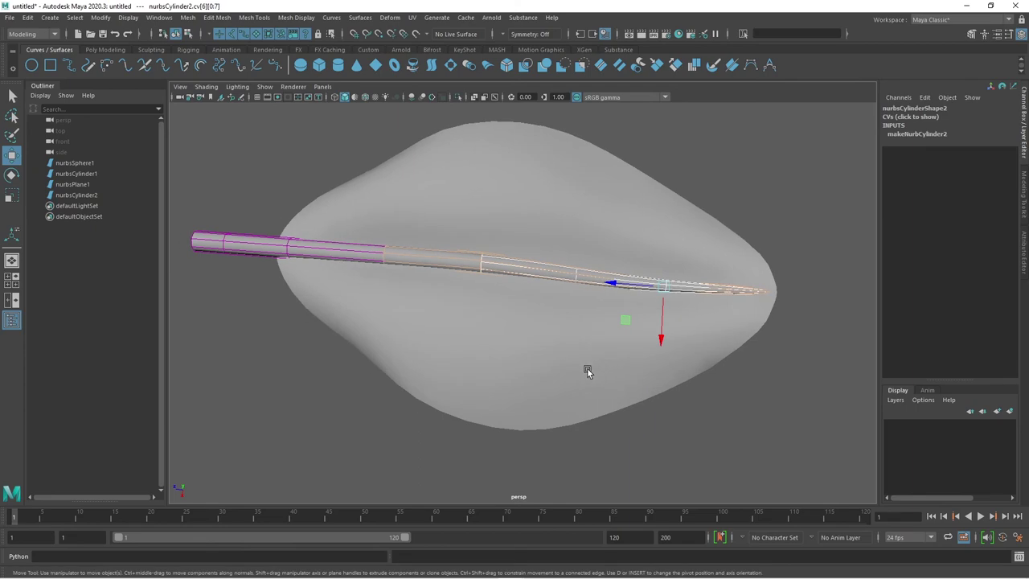
{"action": "key", "text": "r"}
{"action": "scroll", "coordinate": [587, 367], "scroll_direction": "up", "scroll_amount": 5}
{"action": "mouse_move", "coordinate": [616, 303]}
{"action": "left_mouse_down", "text": "alt"}
{"action": "mouse_move", "coordinate": [579, 239]}
{"action": "mouse_move", "coordinate": [574, 263]}
{"action": "mouse_move", "coordinate": [719, 207]}
{"action": "mouse_move", "coordinate": [740, 453]}
{"action": "mouse_move", "coordinate": [536, 276]}
{"action": "left_mouse_up", "text": "alt"}
{"action": "left_click", "coordinate": [245, 342]}
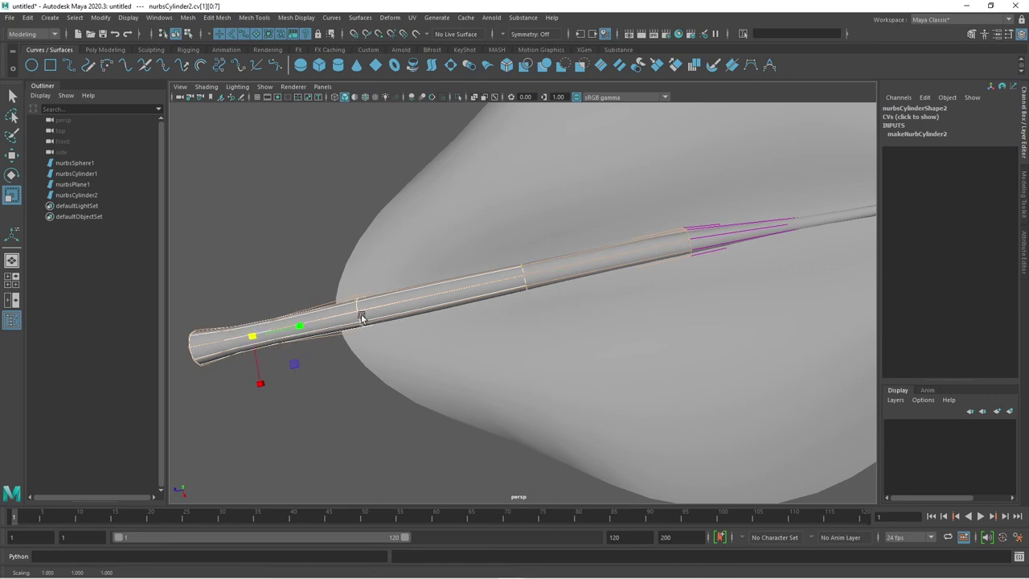
{"action": "left_click", "coordinate": [364, 314]}
Leave component mode and group nurbsPlane1 with nurbsCylinder2 via Edit > Group into group1.
{"action": "scroll", "coordinate": [450, 333], "scroll_direction": "down", "scroll_amount": 10}
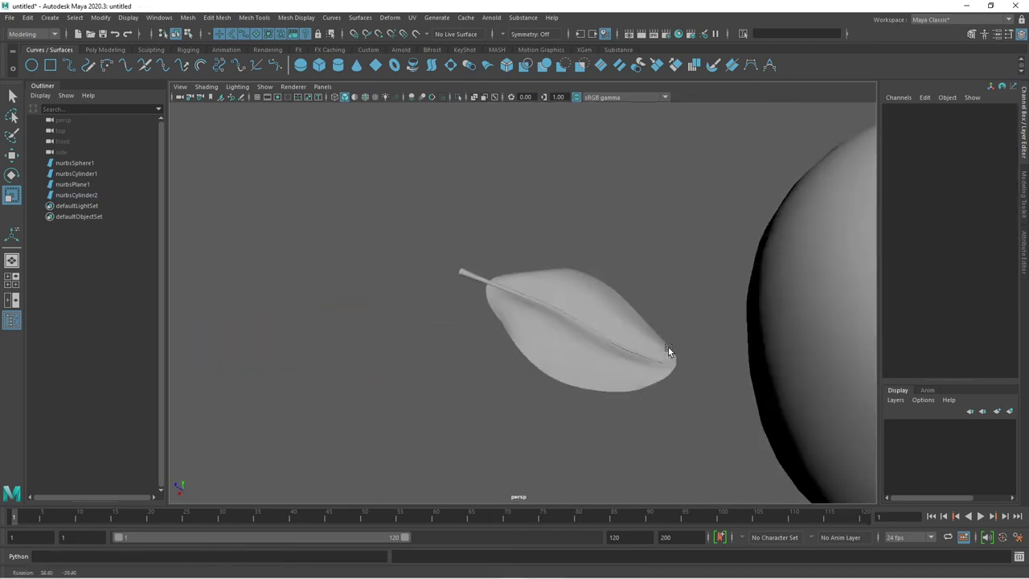
{"action": "left_click_drag", "start_coordinate": [534, 351], "coordinate": [462, 407], "text": "alt"}
{"action": "scroll", "coordinate": [462, 407], "scroll_direction": "up", "scroll_amount": 8}
{"action": "mouse_move", "coordinate": [553, 340]}
{"action": "left_mouse_down", "text": "alt"}
{"action": "mouse_move", "coordinate": [486, 252]}
{"action": "mouse_move", "coordinate": [689, 483]}
{"action": "mouse_move", "coordinate": [726, 418]}
{"action": "mouse_move", "coordinate": [605, 356]}
{"action": "mouse_move", "coordinate": [722, 384]}
{"action": "mouse_move", "coordinate": [690, 359]}
{"action": "mouse_move", "coordinate": [564, 399]}
{"action": "mouse_move", "coordinate": [484, 381]}
{"action": "mouse_move", "coordinate": [537, 374]}
{"action": "mouse_move", "coordinate": [567, 404]}
{"action": "left_mouse_up", "text": "alt"}
{"action": "key", "text": "w"}
{"action": "key", "text": "F8"}
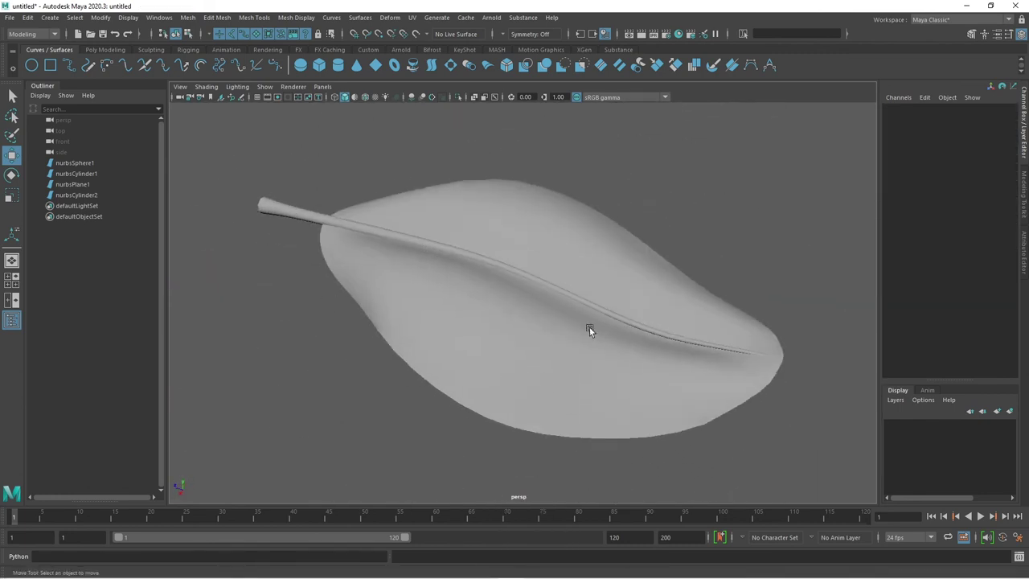
{"action": "mouse_move", "coordinate": [589, 326]}
{"action": "left_mouse_down", "text": "alt"}
{"action": "mouse_move", "coordinate": [514, 324]}
{"action": "mouse_move", "coordinate": [451, 290]}
{"action": "mouse_move", "coordinate": [434, 309]}
{"action": "mouse_move", "coordinate": [566, 362]}
{"action": "mouse_move", "coordinate": [455, 356]}
{"action": "mouse_move", "coordinate": [501, 409]}
{"action": "mouse_move", "coordinate": [539, 414]}
{"action": "left_mouse_up", "text": "alt"}
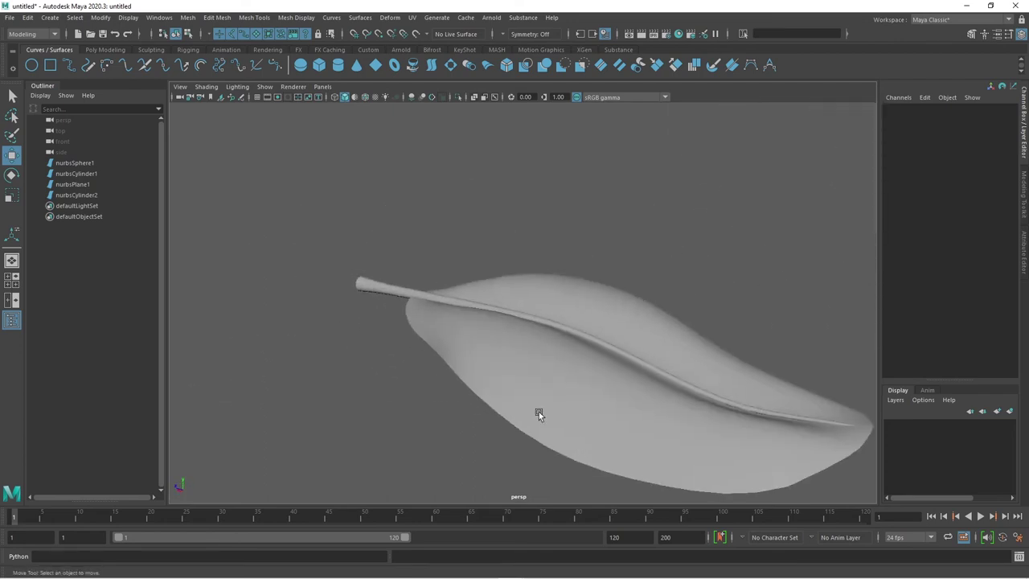
{"action": "left_click", "coordinate": [538, 414]}
{"action": "left_click", "coordinate": [362, 287], "text": "shift"}
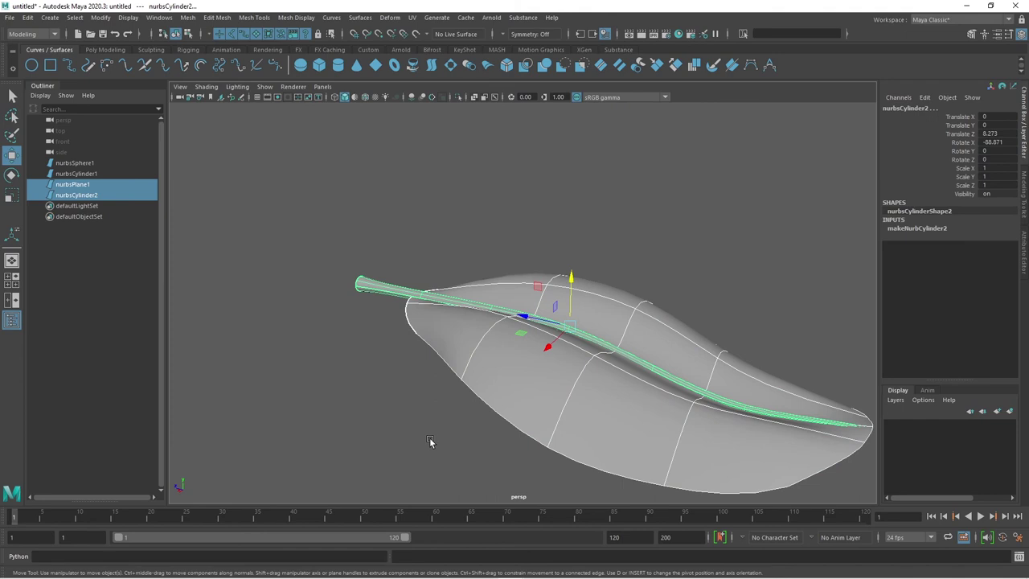
{"action": "left_click", "coordinate": [27, 18]}
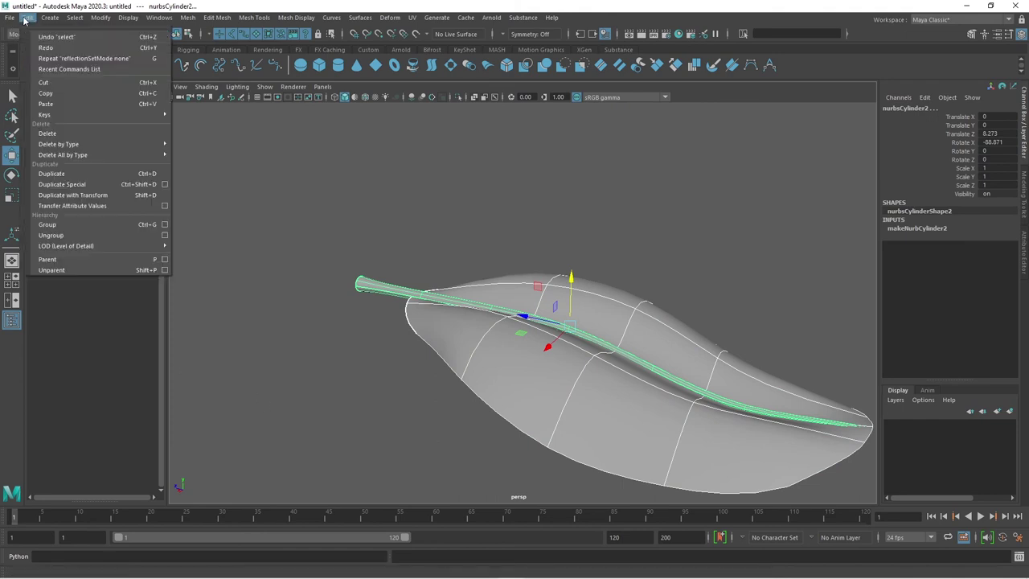
{"action": "left_click", "coordinate": [61, 229]}
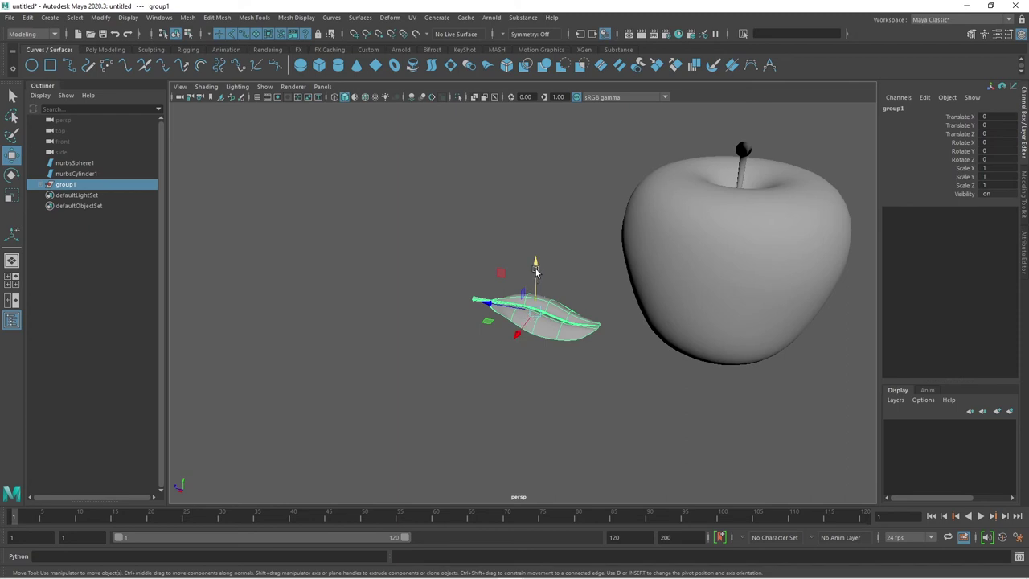
Lift group1 toward the apple, tilt it, and slide it along X beside the stem.
{"action": "left_click_drag", "start_coordinate": [535, 271], "coordinate": [572, 148]}
{"action": "mouse_move", "coordinate": [481, 193]}
{"action": "left_mouse_down"}
{"action": "mouse_move", "coordinate": [739, 203]}
{"action": "mouse_move", "coordinate": [784, 128]}
{"action": "left_mouse_up"}
{"action": "mouse_move", "coordinate": [749, 202]}
{"action": "left_mouse_down", "text": "alt"}
{"action": "mouse_move", "coordinate": [504, 393]}
{"action": "mouse_move", "coordinate": [586, 291]}
{"action": "mouse_move", "coordinate": [567, 323]}
{"action": "left_mouse_up", "text": "alt"}
{"action": "key", "text": "e"}
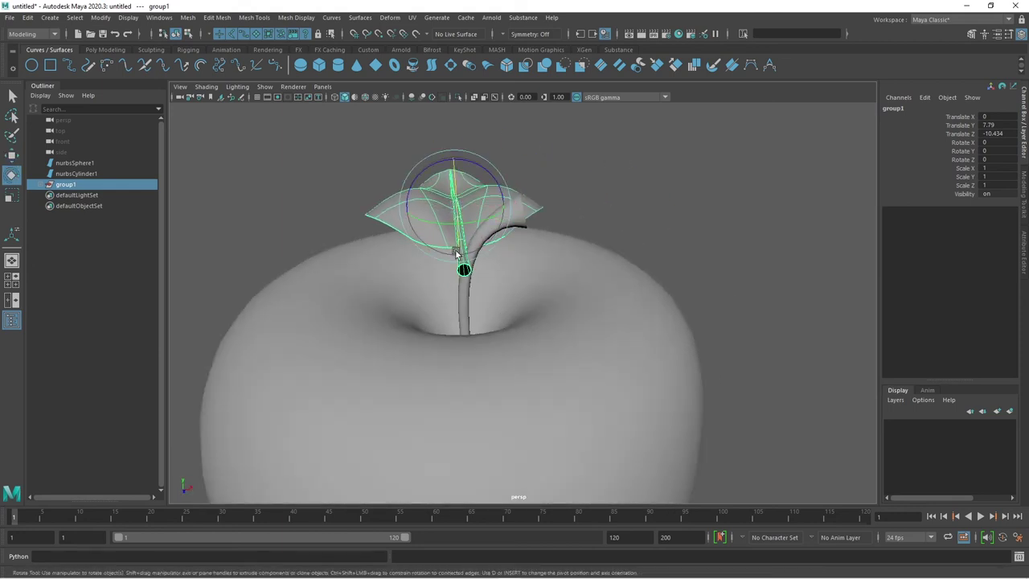
{"action": "mouse_move", "coordinate": [440, 224]}
{"action": "left_mouse_down"}
{"action": "mouse_move", "coordinate": [490, 234]}
{"action": "mouse_move", "coordinate": [482, 188]}
{"action": "mouse_move", "coordinate": [505, 242]}
{"action": "mouse_move", "coordinate": [392, 301]}
{"action": "mouse_move", "coordinate": [683, 386]}
{"action": "mouse_move", "coordinate": [707, 219]}
{"action": "left_mouse_up"}
{"action": "key", "text": "w"}
{"action": "middle_click_drag", "start_coordinate": [707, 219], "coordinate": [504, 214]}
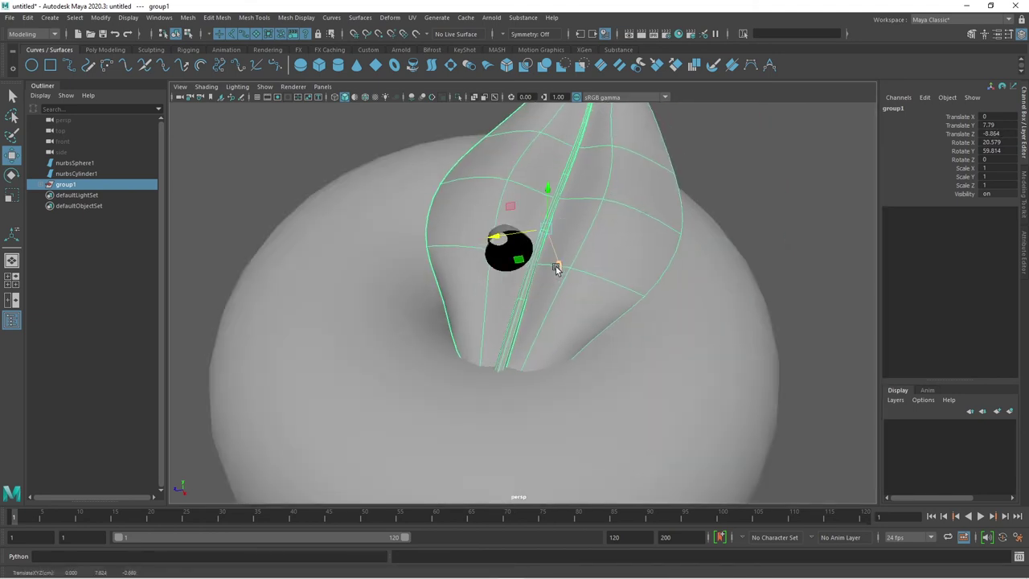
{"action": "left_click_drag", "start_coordinate": [557, 269], "coordinate": [533, 195], "text": "alt"}
{"action": "middle_click_drag", "start_coordinate": [533, 196], "coordinate": [574, 306]}
{"action": "mouse_move", "coordinate": [574, 306]}
{"action": "left_mouse_down", "text": "alt"}
{"action": "mouse_move", "coordinate": [603, 298]}
{"action": "mouse_move", "coordinate": [485, 153]}
{"action": "mouse_move", "coordinate": [491, 281]}
{"action": "mouse_move", "coordinate": [523, 265]}
{"action": "left_mouse_up", "text": "alt"}
{"action": "mouse_move", "coordinate": [523, 266]}
{"action": "middle_mouse_down"}
{"action": "mouse_move", "coordinate": [533, 257]}
{"action": "mouse_move", "coordinate": [502, 218]}
{"action": "middle_mouse_up"}
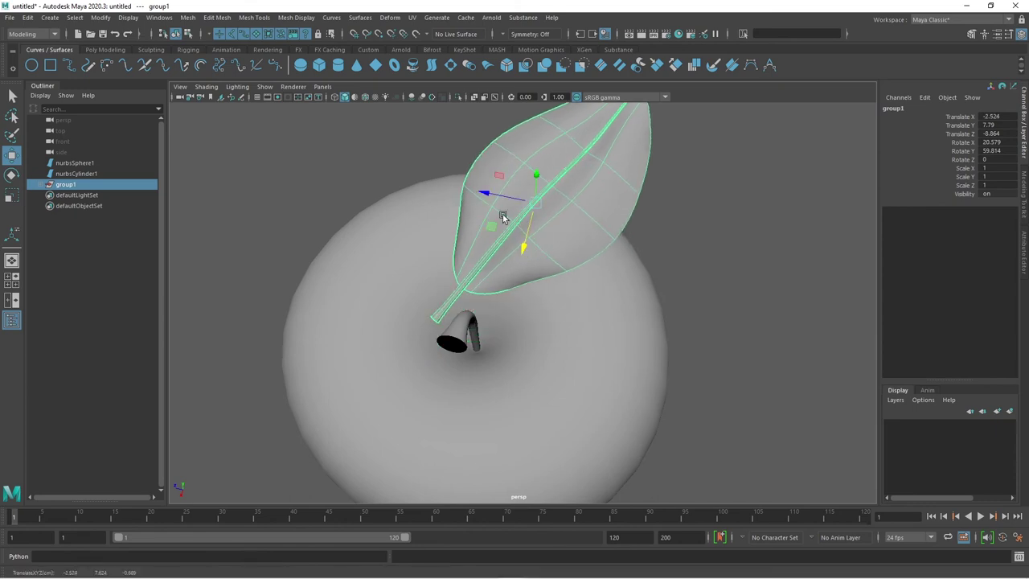
Fine-tune the leaf's placement beside the stem top, checking it from several angles.
{"action": "mouse_move", "coordinate": [502, 217]}
{"action": "left_mouse_down", "text": "alt"}
{"action": "mouse_move", "coordinate": [579, 250]}
{"action": "mouse_move", "coordinate": [469, 247]}
{"action": "left_mouse_up", "text": "alt"}
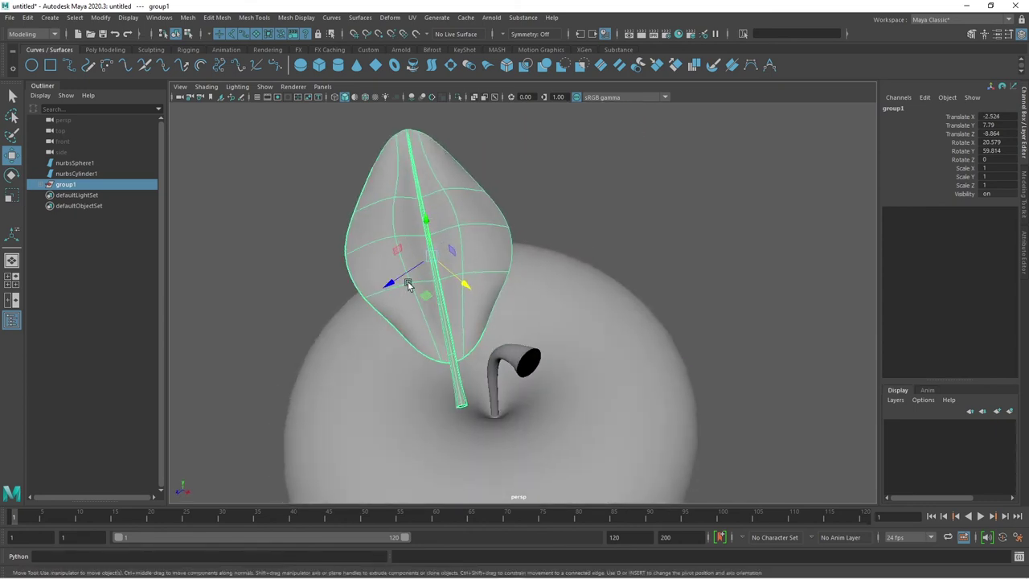
{"action": "mouse_move", "coordinate": [445, 299]}
{"action": "left_mouse_down"}
{"action": "mouse_move", "coordinate": [436, 264]}
{"action": "mouse_move", "coordinate": [421, 283]}
{"action": "mouse_move", "coordinate": [340, 292]}
{"action": "mouse_move", "coordinate": [456, 266]}
{"action": "mouse_move", "coordinate": [459, 231]}
{"action": "mouse_move", "coordinate": [391, 257]}
{"action": "mouse_move", "coordinate": [397, 218]}
{"action": "mouse_move", "coordinate": [410, 204]}
{"action": "mouse_move", "coordinate": [419, 222]}
{"action": "left_mouse_up"}
{"action": "mouse_move", "coordinate": [420, 262]}
{"action": "left_mouse_down", "text": "alt"}
{"action": "mouse_move", "coordinate": [391, 246]}
{"action": "mouse_move", "coordinate": [466, 268]}
{"action": "mouse_move", "coordinate": [453, 265]}
{"action": "mouse_move", "coordinate": [464, 344]}
{"action": "mouse_move", "coordinate": [564, 388]}
{"action": "mouse_move", "coordinate": [551, 357]}
{"action": "left_mouse_up", "text": "alt"}
{"action": "left_click_drag", "start_coordinate": [519, 420], "coordinate": [536, 377], "text": "alt"}
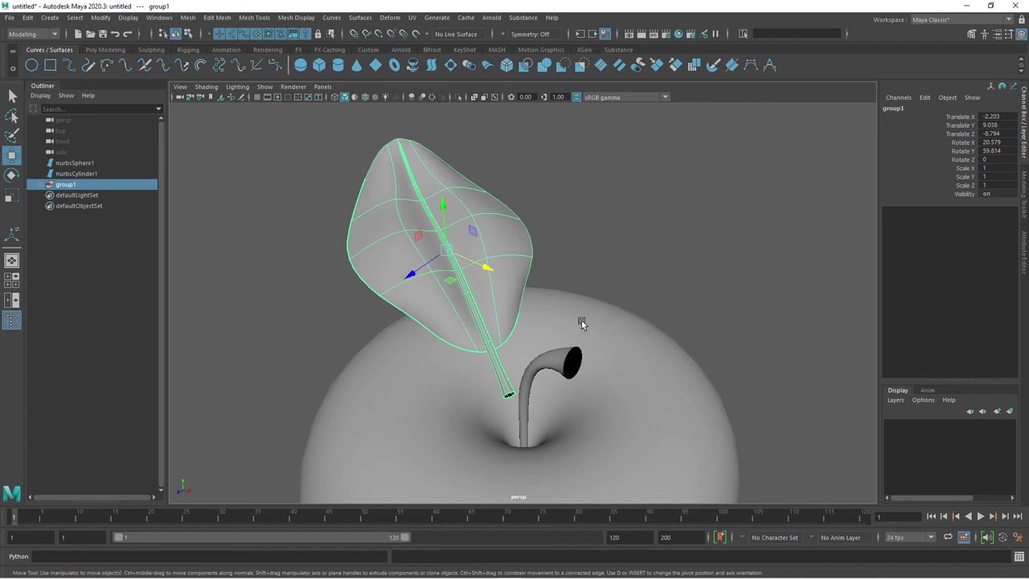
{"action": "left_click_drag", "start_coordinate": [581, 320], "coordinate": [444, 269], "text": "alt"}
{"action": "left_click_drag", "start_coordinate": [520, 241], "coordinate": [462, 281], "text": "alt"}
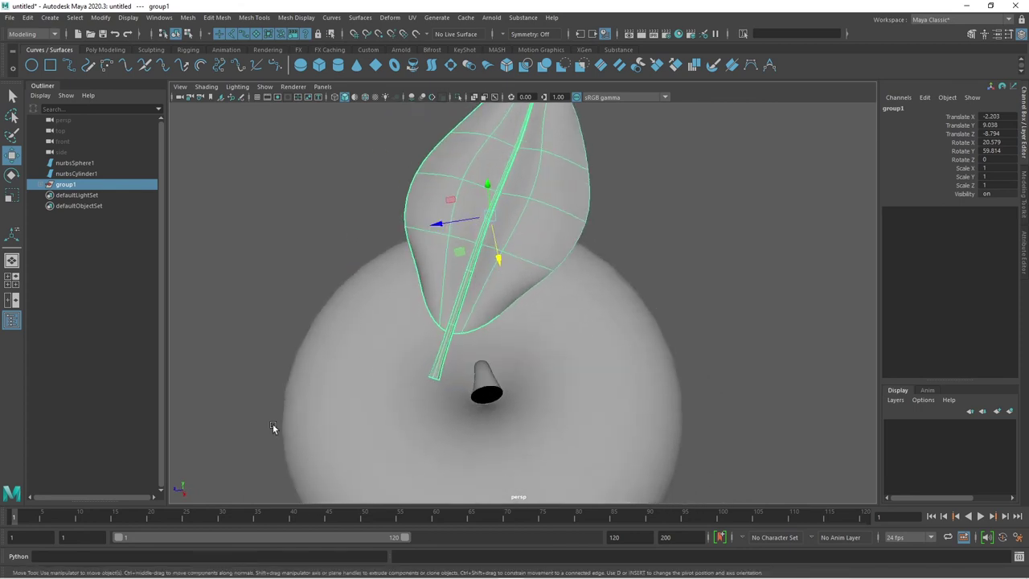
{"action": "mouse_move", "coordinate": [273, 423]}
{"action": "left_mouse_down", "text": "alt"}
{"action": "mouse_move", "coordinate": [524, 336]}
{"action": "mouse_move", "coordinate": [466, 224]}
{"action": "left_mouse_up", "text": "alt"}
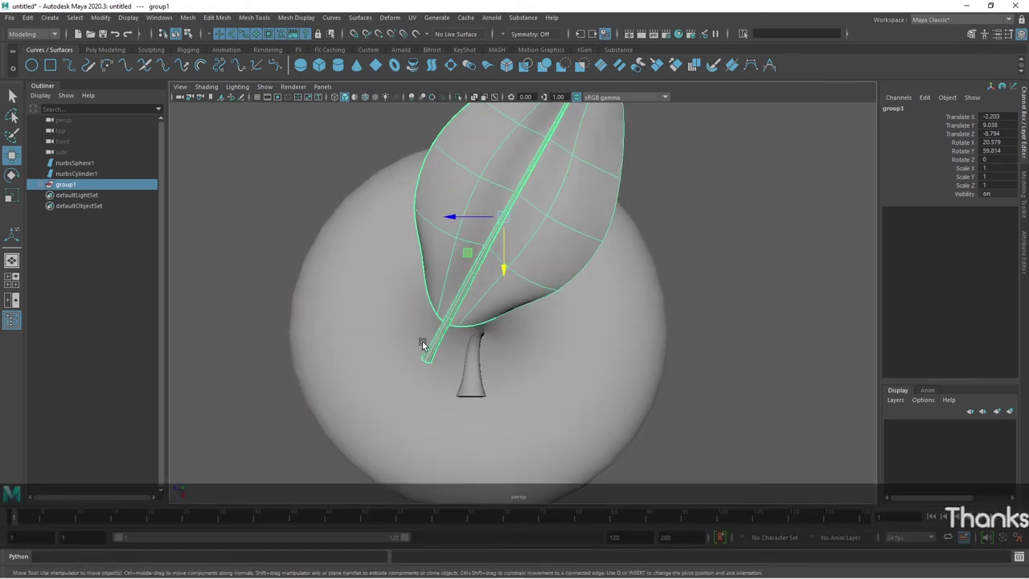
{"action": "mouse_move", "coordinate": [422, 344]}
{"action": "left_mouse_down", "text": "alt"}
{"action": "mouse_move", "coordinate": [386, 310]}
{"action": "mouse_move", "coordinate": [351, 322]}
{"action": "mouse_move", "coordinate": [361, 292]}
{"action": "mouse_move", "coordinate": [387, 278]}
{"action": "left_mouse_up", "text": "alt"}
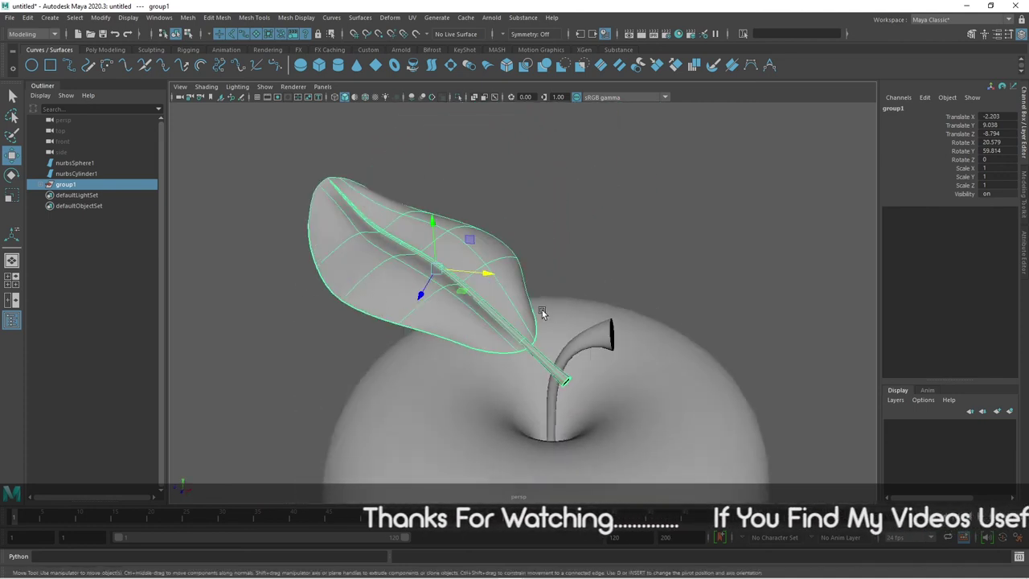
{"action": "mouse_move", "coordinate": [542, 310]}
{"action": "left_mouse_down", "text": "alt"}
{"action": "mouse_move", "coordinate": [425, 249]}
{"action": "mouse_move", "coordinate": [436, 252]}
{"action": "mouse_move", "coordinate": [414, 259]}
{"action": "mouse_move", "coordinate": [485, 276]}
{"action": "mouse_move", "coordinate": [480, 260]}
{"action": "mouse_move", "coordinate": [487, 265]}
{"action": "left_mouse_up", "text": "alt"}
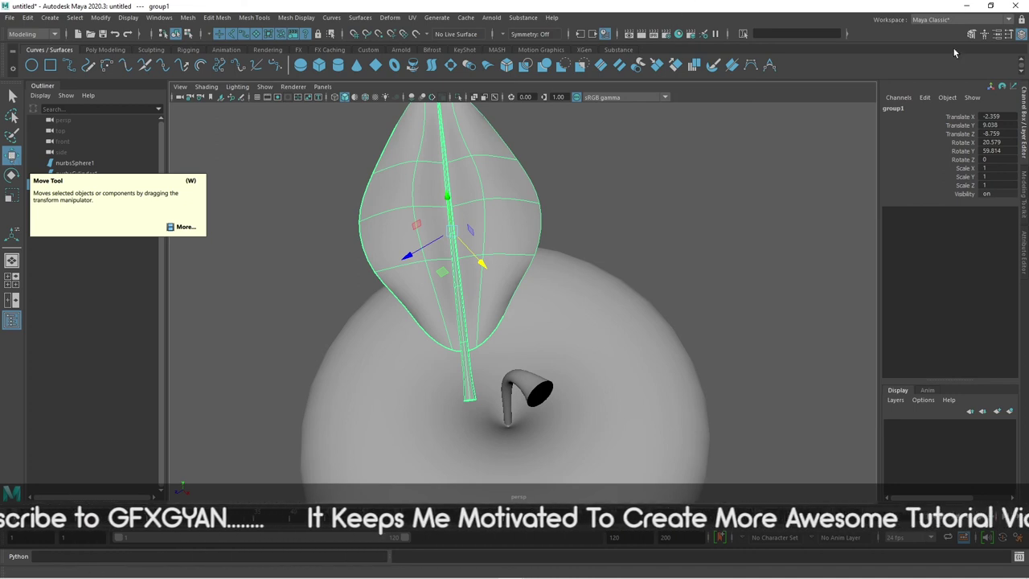
Set the Move tool's Axis Orientation to Object in its Tool Settings.
{"action": "left_click", "coordinate": [1009, 36]}
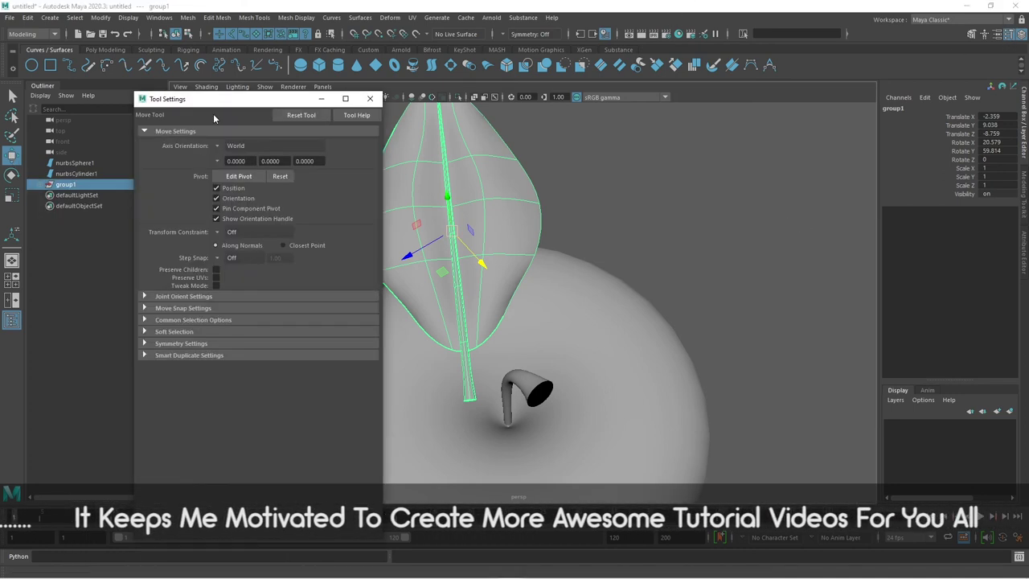
{"action": "mouse_move", "coordinate": [213, 113]}
{"action": "left_mouse_down"}
{"action": "mouse_move", "coordinate": [448, 153]}
{"action": "mouse_move", "coordinate": [751, 94]}
{"action": "left_mouse_up"}
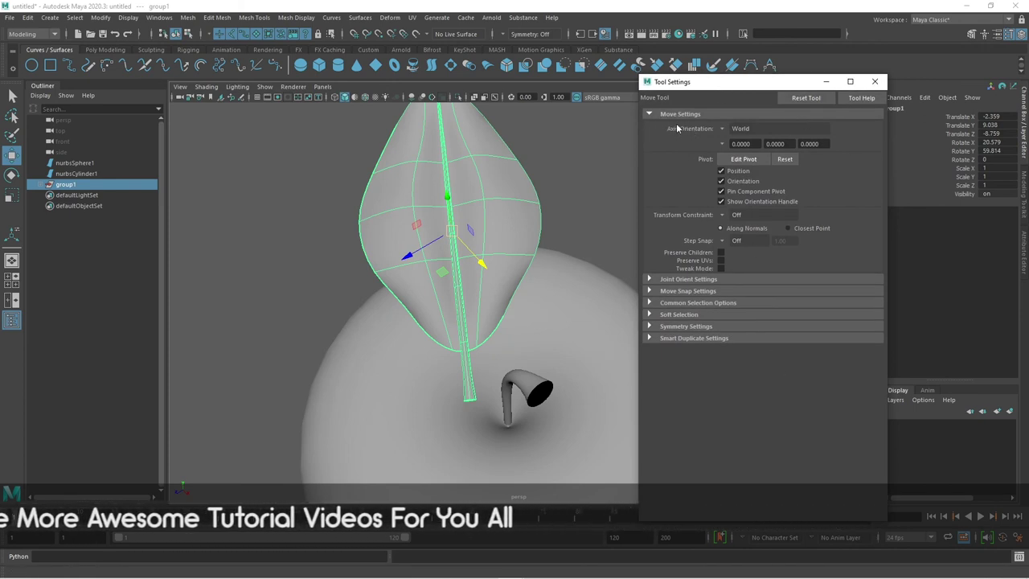
{"action": "left_click", "coordinate": [722, 129]}
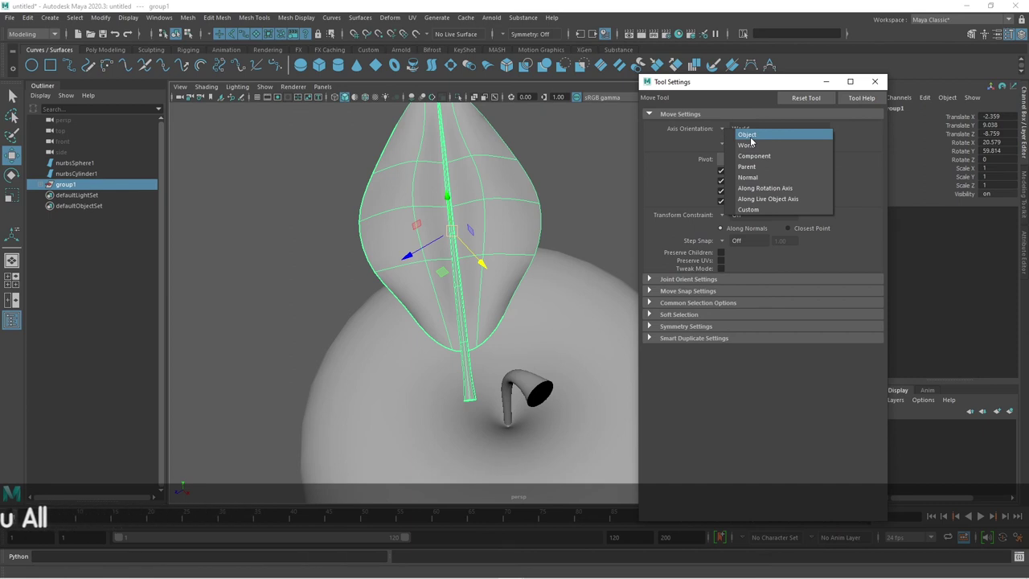
{"action": "left_click", "coordinate": [750, 135]}
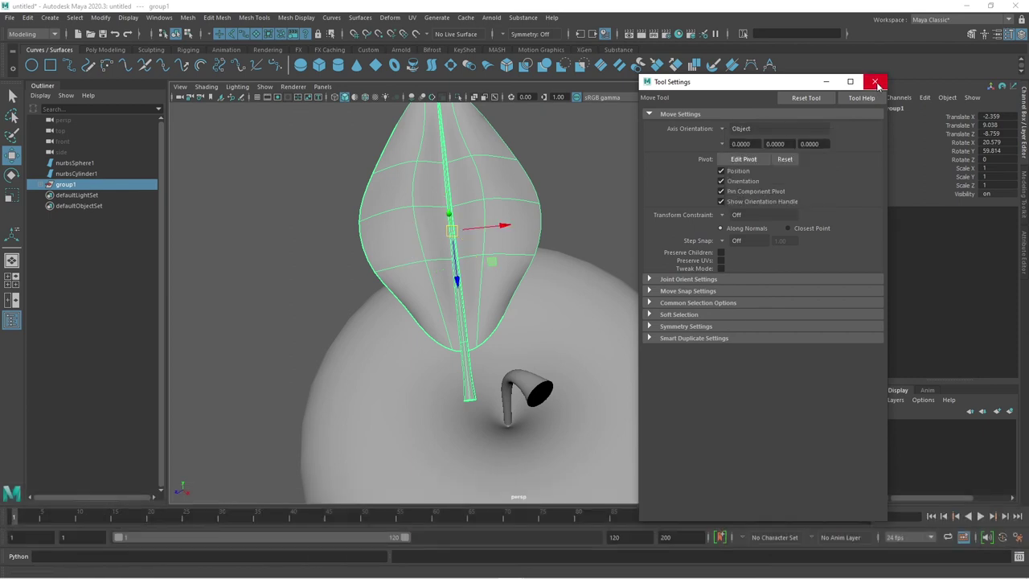
{"action": "left_click", "coordinate": [876, 83]}
Nudge group1 along its own X axis and rotate the leaf to lie beside the stem.
{"action": "mouse_move", "coordinate": [810, 191]}
{"action": "left_mouse_down", "text": "alt"}
{"action": "mouse_move", "coordinate": [649, 273]}
{"action": "mouse_move", "coordinate": [615, 278]}
{"action": "mouse_move", "coordinate": [506, 246]}
{"action": "mouse_move", "coordinate": [529, 228]}
{"action": "mouse_move", "coordinate": [489, 280]}
{"action": "mouse_move", "coordinate": [522, 216]}
{"action": "mouse_move", "coordinate": [535, 214]}
{"action": "mouse_move", "coordinate": [489, 211]}
{"action": "mouse_move", "coordinate": [501, 232]}
{"action": "mouse_move", "coordinate": [520, 234]}
{"action": "left_mouse_up", "text": "alt"}
{"action": "mouse_move", "coordinate": [513, 301]}
{"action": "left_mouse_down", "text": "alt"}
{"action": "mouse_move", "coordinate": [613, 307]}
{"action": "mouse_move", "coordinate": [472, 290]}
{"action": "left_mouse_up", "text": "alt"}
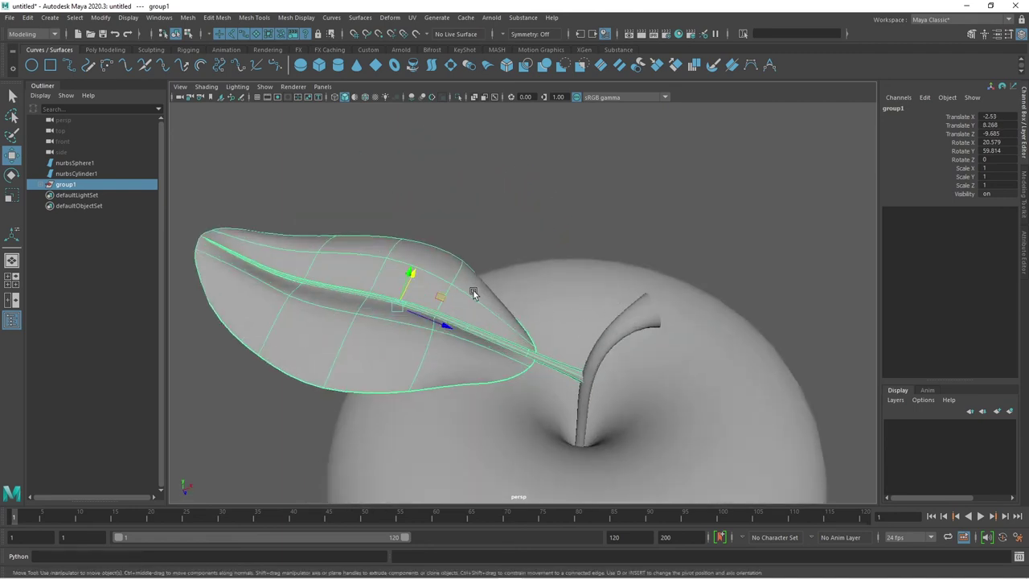
{"action": "left_click_drag", "start_coordinate": [438, 329], "coordinate": [449, 329]}
{"action": "key", "text": "e"}
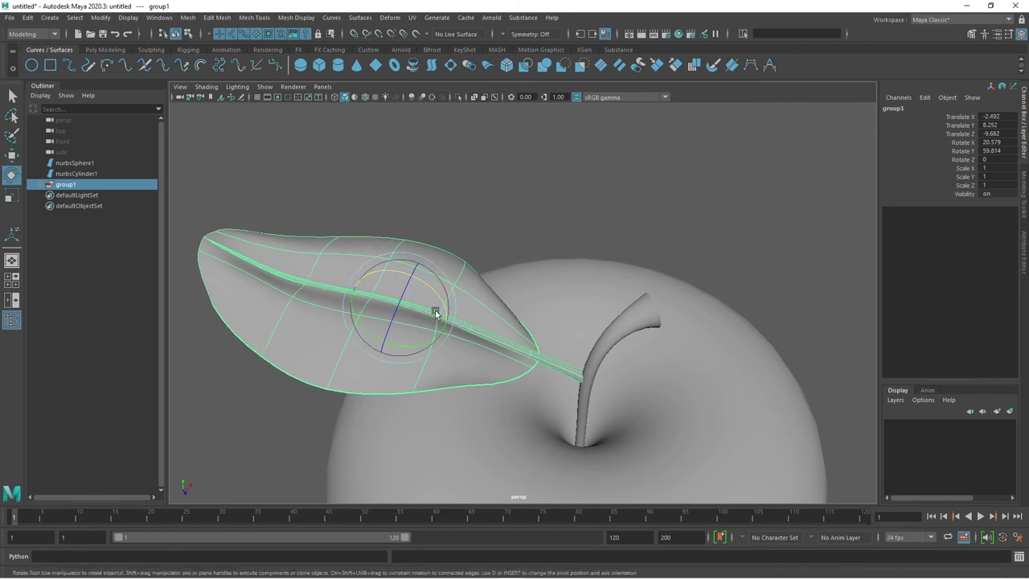
{"action": "left_click_drag", "start_coordinate": [400, 294], "coordinate": [399, 303]}
Deselect the leaf, orbit around the apple, and marquee-select the apple body and stem.
{"action": "left_click", "coordinate": [650, 206]}
{"action": "scroll", "coordinate": [755, 337], "scroll_direction": "down", "scroll_amount": 5}
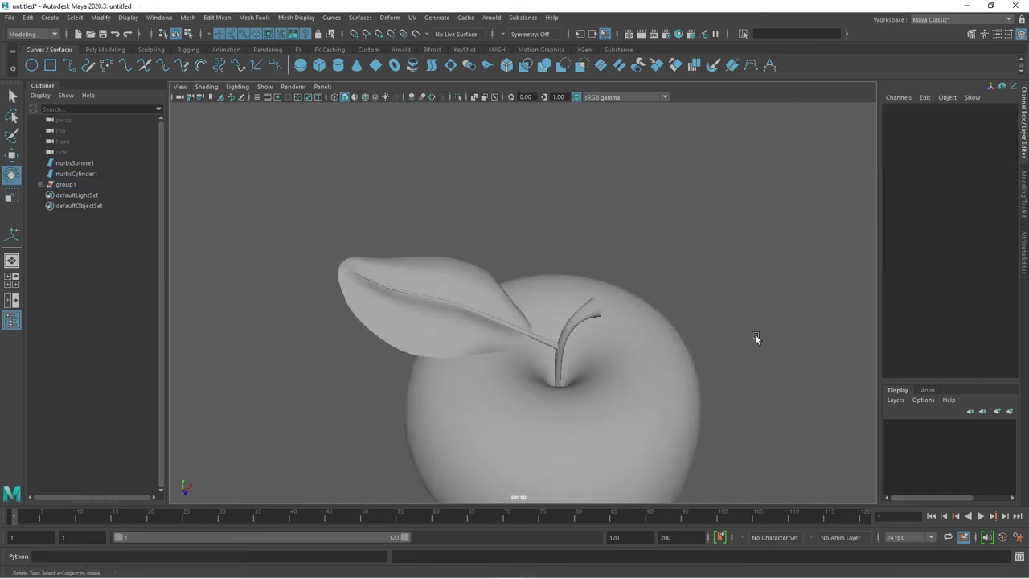
{"action": "mouse_move", "coordinate": [756, 338]}
{"action": "left_mouse_down", "text": "alt"}
{"action": "mouse_move", "coordinate": [741, 238]}
{"action": "mouse_move", "coordinate": [757, 318]}
{"action": "left_mouse_up", "text": "alt"}
{"action": "mouse_move", "coordinate": [730, 320]}
{"action": "left_mouse_down", "text": "alt"}
{"action": "mouse_move", "coordinate": [693, 274]}
{"action": "mouse_move", "coordinate": [715, 319]}
{"action": "mouse_move", "coordinate": [432, 314]}
{"action": "mouse_move", "coordinate": [483, 301]}
{"action": "mouse_move", "coordinate": [523, 320]}
{"action": "mouse_move", "coordinate": [737, 314]}
{"action": "mouse_move", "coordinate": [733, 324]}
{"action": "mouse_move", "coordinate": [710, 324]}
{"action": "mouse_move", "coordinate": [693, 312]}
{"action": "mouse_move", "coordinate": [691, 340]}
{"action": "mouse_move", "coordinate": [710, 334]}
{"action": "mouse_move", "coordinate": [692, 328]}
{"action": "left_mouse_up", "text": "alt"}
{"action": "scroll", "coordinate": [683, 314], "scroll_direction": "up", "scroll_amount": 2}
{"action": "scroll", "coordinate": [708, 329], "scroll_direction": "up", "scroll_amount": 4}
{"action": "scroll", "coordinate": [715, 334], "scroll_direction": "down", "scroll_amount": 2}
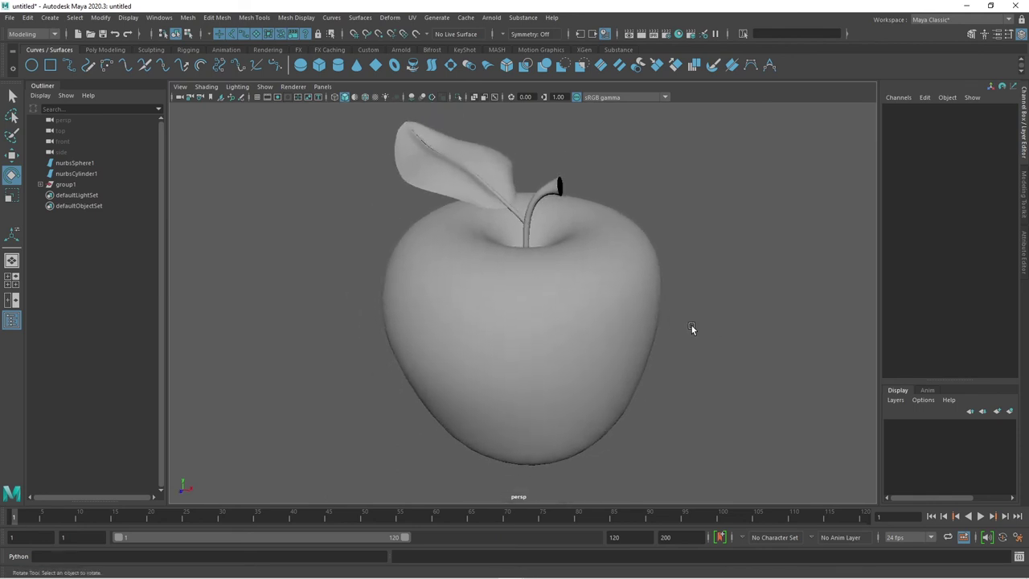
{"action": "left_click_drag", "start_coordinate": [636, 138], "coordinate": [441, 404]}
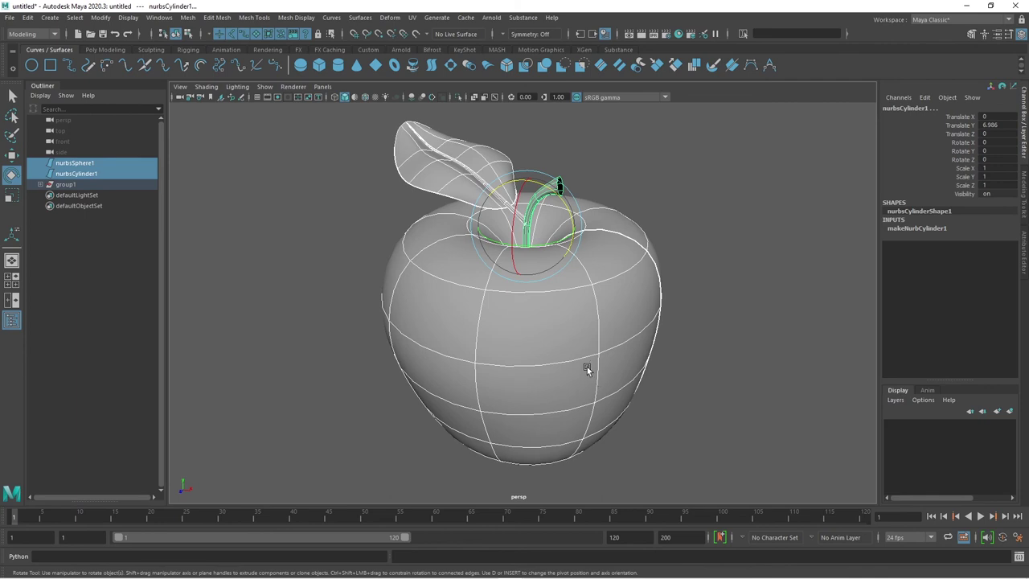
{"action": "left_click", "coordinate": [718, 278]}
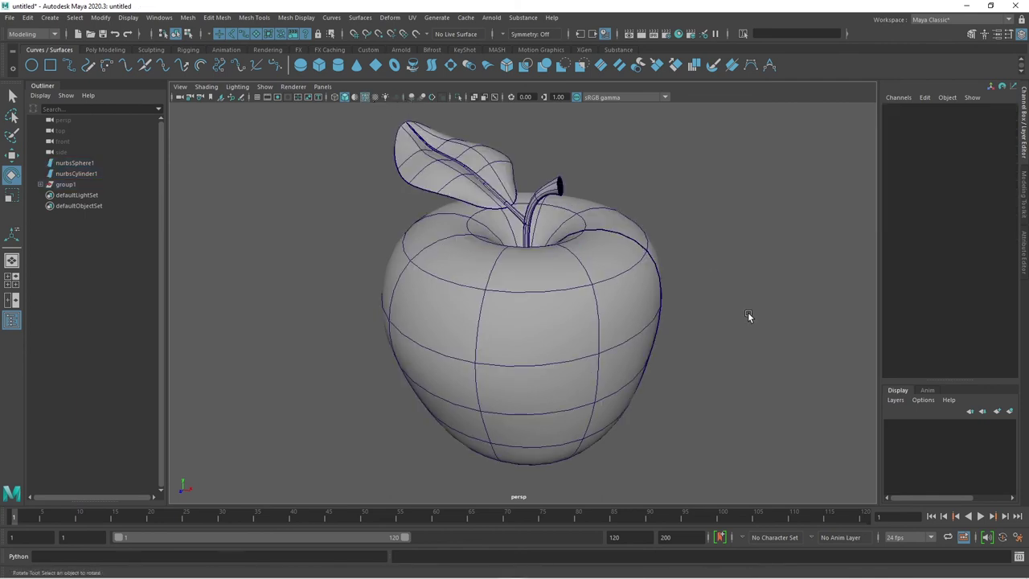
{"action": "mouse_move", "coordinate": [748, 315]}
{"action": "left_mouse_down", "text": "alt"}
{"action": "mouse_move", "coordinate": [710, 342]}
{"action": "mouse_move", "coordinate": [682, 392]}
{"action": "mouse_move", "coordinate": [712, 338]}
{"action": "mouse_move", "coordinate": [719, 348]}
{"action": "left_mouse_up", "text": "alt"}
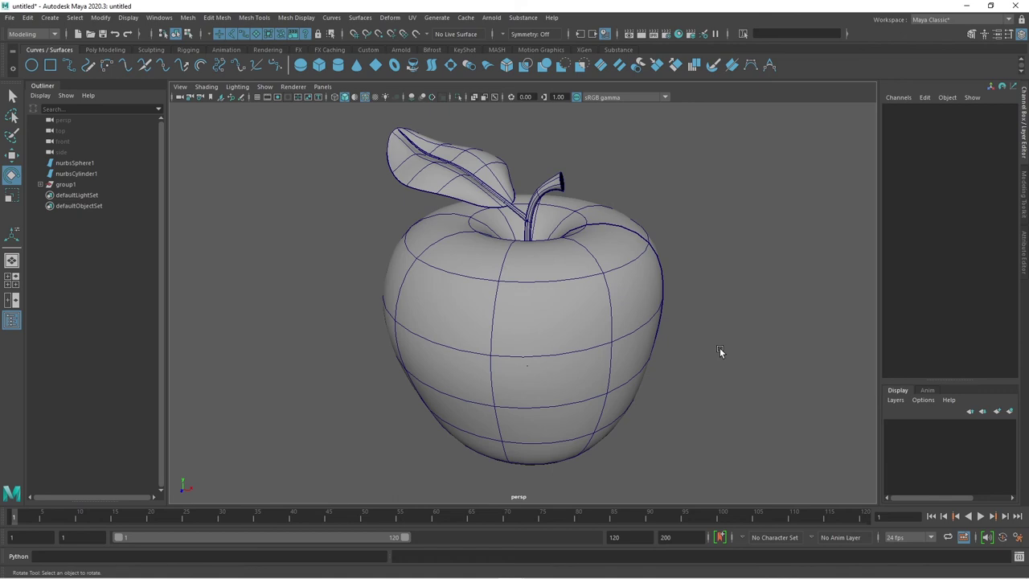
{"action": "mouse_move", "coordinate": [719, 351]}
{"action": "left_mouse_down", "text": "alt"}
{"action": "mouse_move", "coordinate": [727, 368]}
{"action": "mouse_move", "coordinate": [720, 355]}
{"action": "left_mouse_up", "text": "alt"}
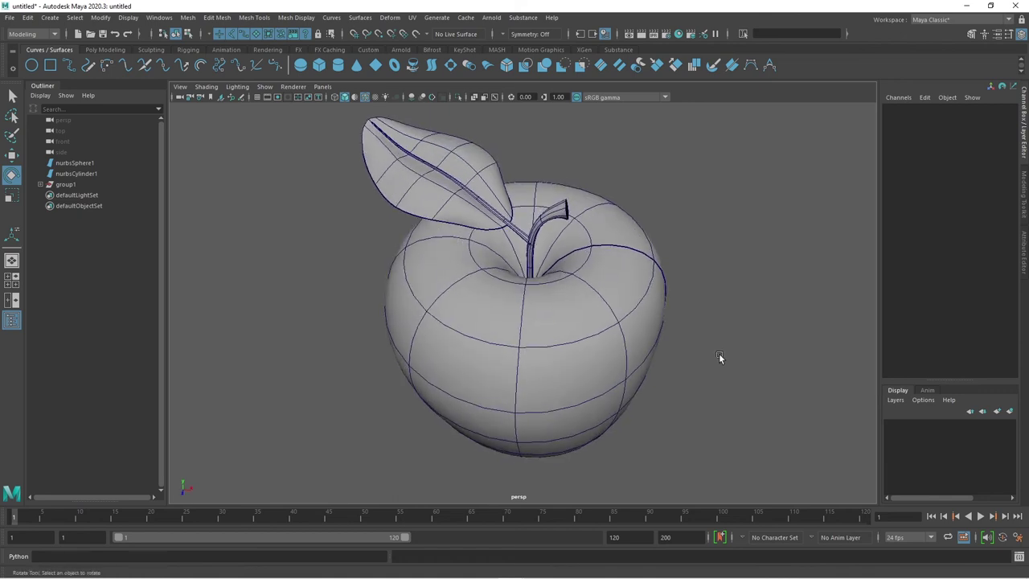
{"action": "mouse_move", "coordinate": [405, 124]}
{"action": "left_mouse_down", "text": "alt"}
{"action": "mouse_move", "coordinate": [586, 271]}
{"action": "mouse_move", "coordinate": [624, 271]}
{"action": "mouse_move", "coordinate": [622, 291]}
{"action": "left_mouse_up", "text": "alt"}
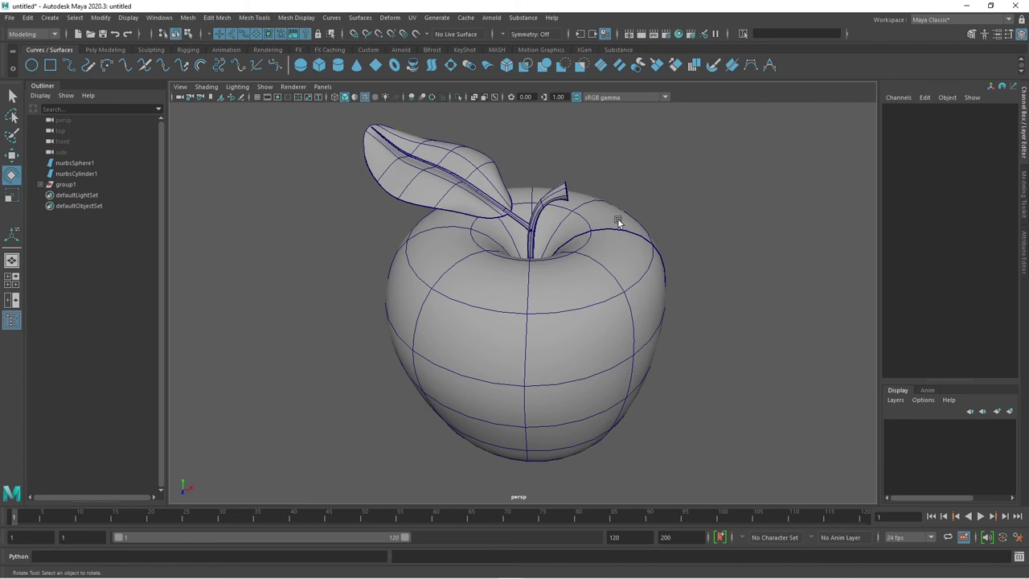
{"action": "mouse_move", "coordinate": [617, 222]}
{"action": "left_mouse_down", "text": "alt"}
{"action": "mouse_move", "coordinate": [730, 246]}
{"action": "mouse_move", "coordinate": [616, 241]}
{"action": "mouse_move", "coordinate": [789, 235]}
{"action": "mouse_move", "coordinate": [799, 258]}
{"action": "mouse_move", "coordinate": [746, 269]}
{"action": "mouse_move", "coordinate": [739, 294]}
{"action": "mouse_move", "coordinate": [724, 295]}
{"action": "left_mouse_up", "text": "alt"}
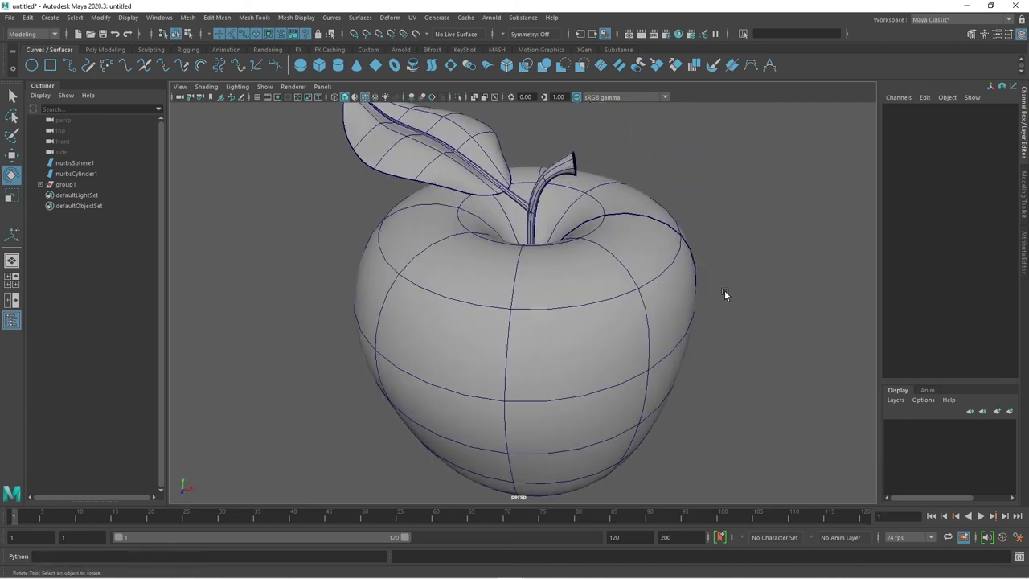
{"action": "scroll", "coordinate": [725, 295], "scroll_direction": "down", "scroll_amount": 3}
{"action": "scroll", "coordinate": [724, 289], "scroll_direction": "up", "scroll_amount": 2}
{"action": "scroll", "coordinate": [724, 294], "scroll_direction": "up", "scroll_amount": 1}
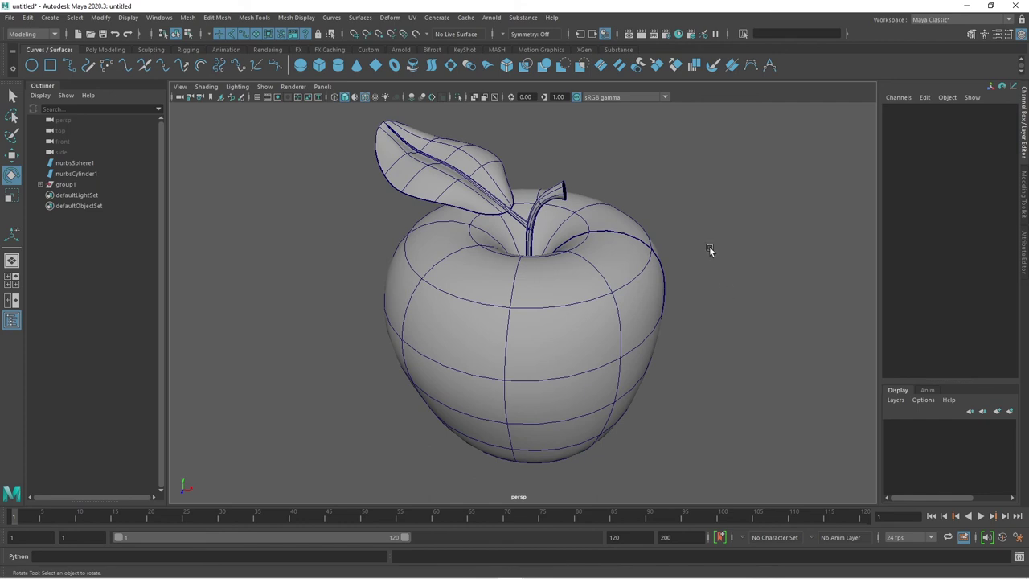
{"action": "left_click_drag", "start_coordinate": [726, 167], "coordinate": [489, 351]}
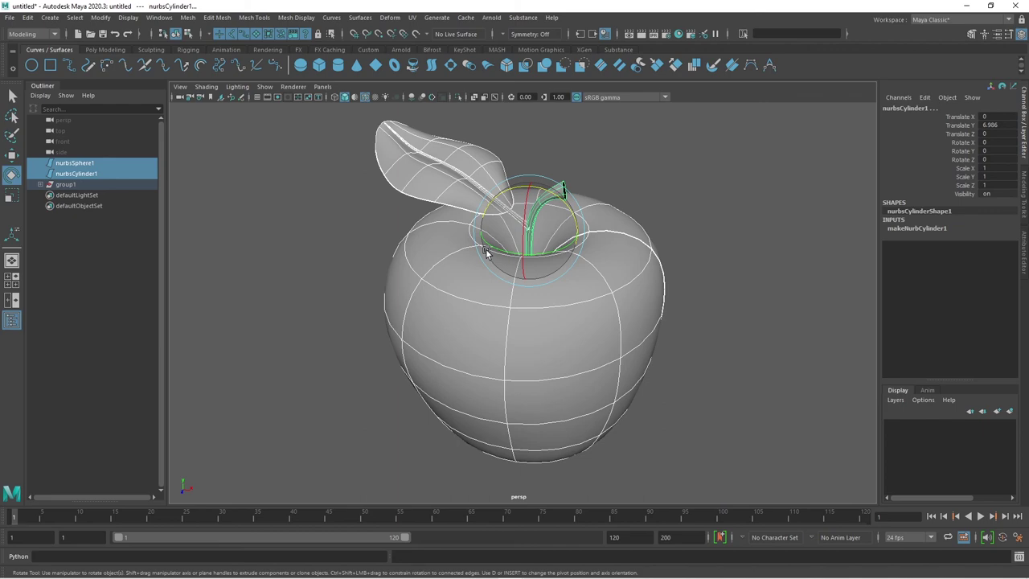
{"action": "left_click_drag", "start_coordinate": [583, 290], "coordinate": [747, 395], "text": "alt"}
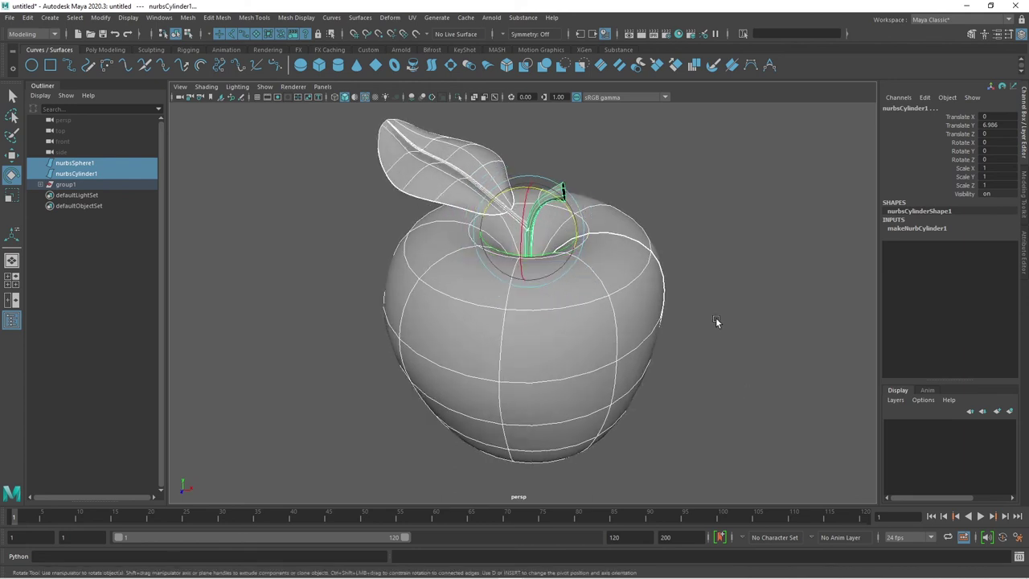
{"action": "mouse_move", "coordinate": [715, 319]}
{"action": "left_mouse_down", "text": "alt"}
{"action": "mouse_move", "coordinate": [720, 342]}
{"action": "mouse_move", "coordinate": [767, 343]}
{"action": "mouse_move", "coordinate": [750, 355]}
{"action": "mouse_move", "coordinate": [715, 347]}
{"action": "mouse_move", "coordinate": [773, 334]}
{"action": "mouse_move", "coordinate": [780, 340]}
{"action": "mouse_move", "coordinate": [768, 342]}
{"action": "mouse_move", "coordinate": [804, 348]}
{"action": "mouse_move", "coordinate": [774, 355]}
{"action": "left_mouse_up", "text": "alt"}
{"action": "left_click", "coordinate": [770, 346]}
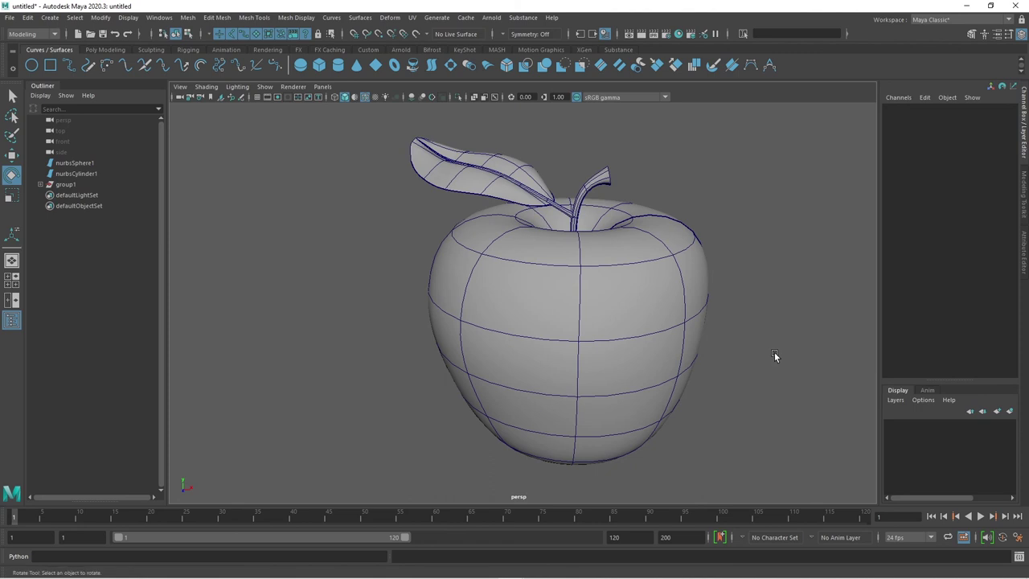
{"action": "left_click", "coordinate": [50, 17]}
{"action": "mouse_move", "coordinate": [80, 45]}
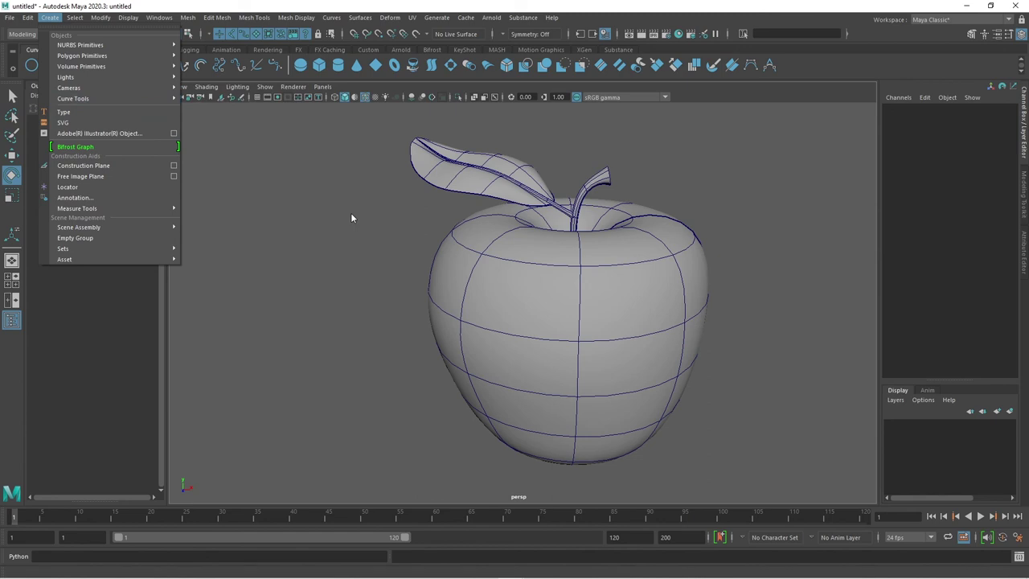
{"action": "left_click", "coordinate": [370, 240]}
{"action": "mouse_move", "coordinate": [368, 254]}
{"action": "left_mouse_down", "text": "alt"}
{"action": "mouse_move", "coordinate": [443, 315]}
{"action": "mouse_move", "coordinate": [461, 313]}
{"action": "mouse_move", "coordinate": [515, 366]}
{"action": "left_mouse_up", "text": "alt"}
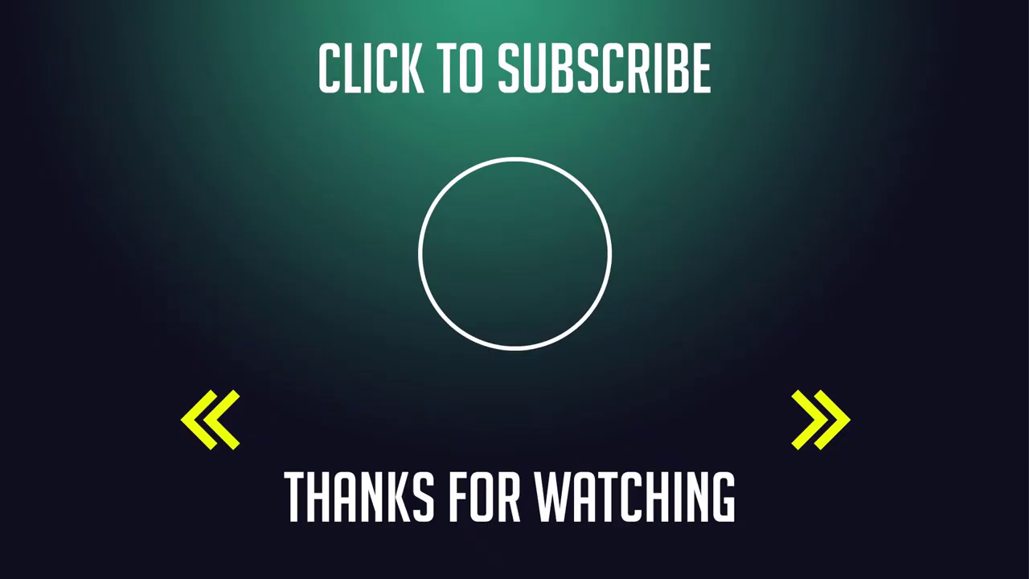